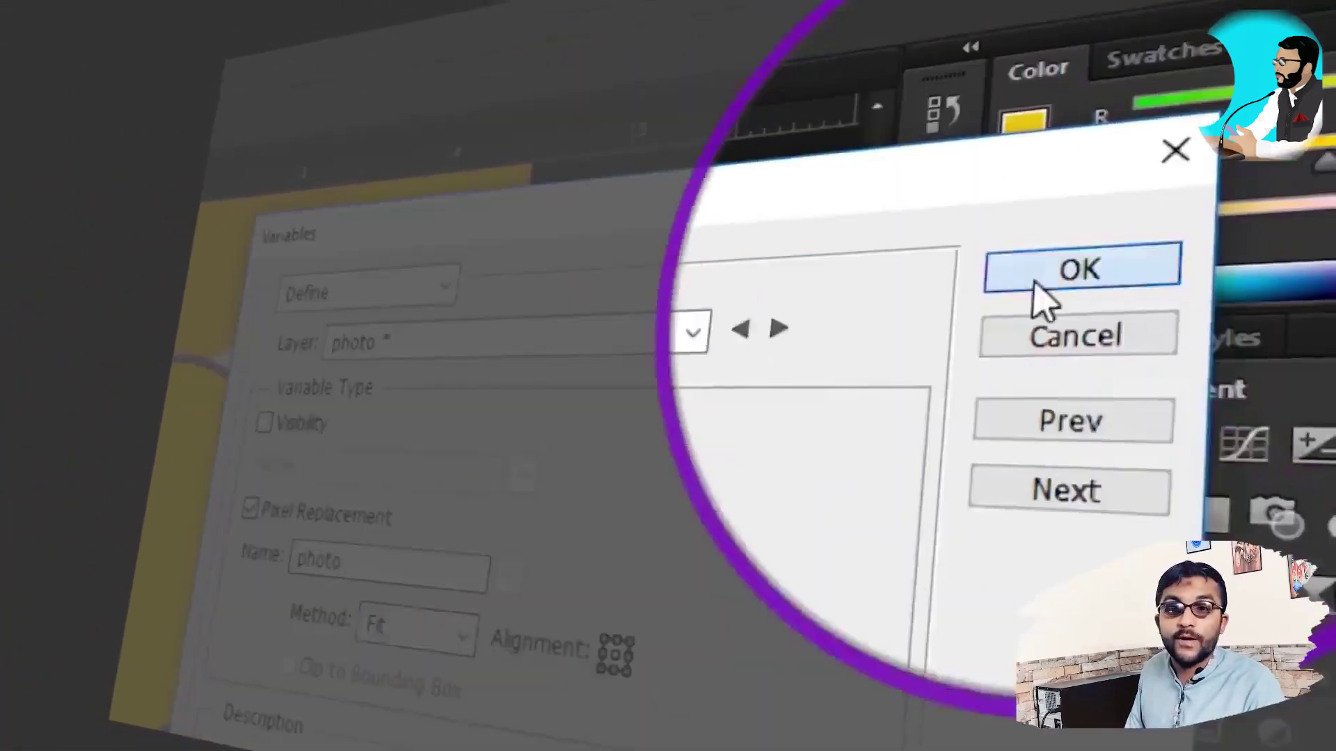
pyautogui.click(1041, 292)
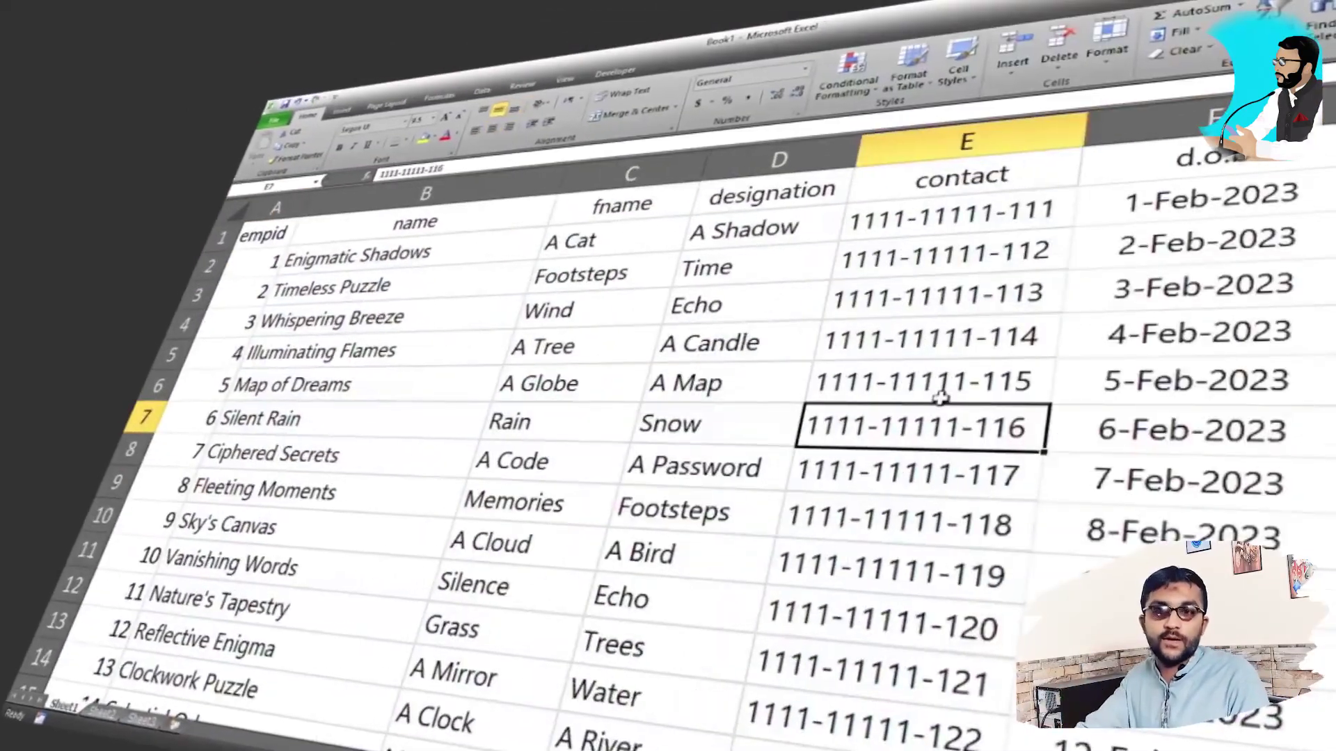
pyautogui.hotkey('ctrl', 'w')
pyautogui.click(596, 420)
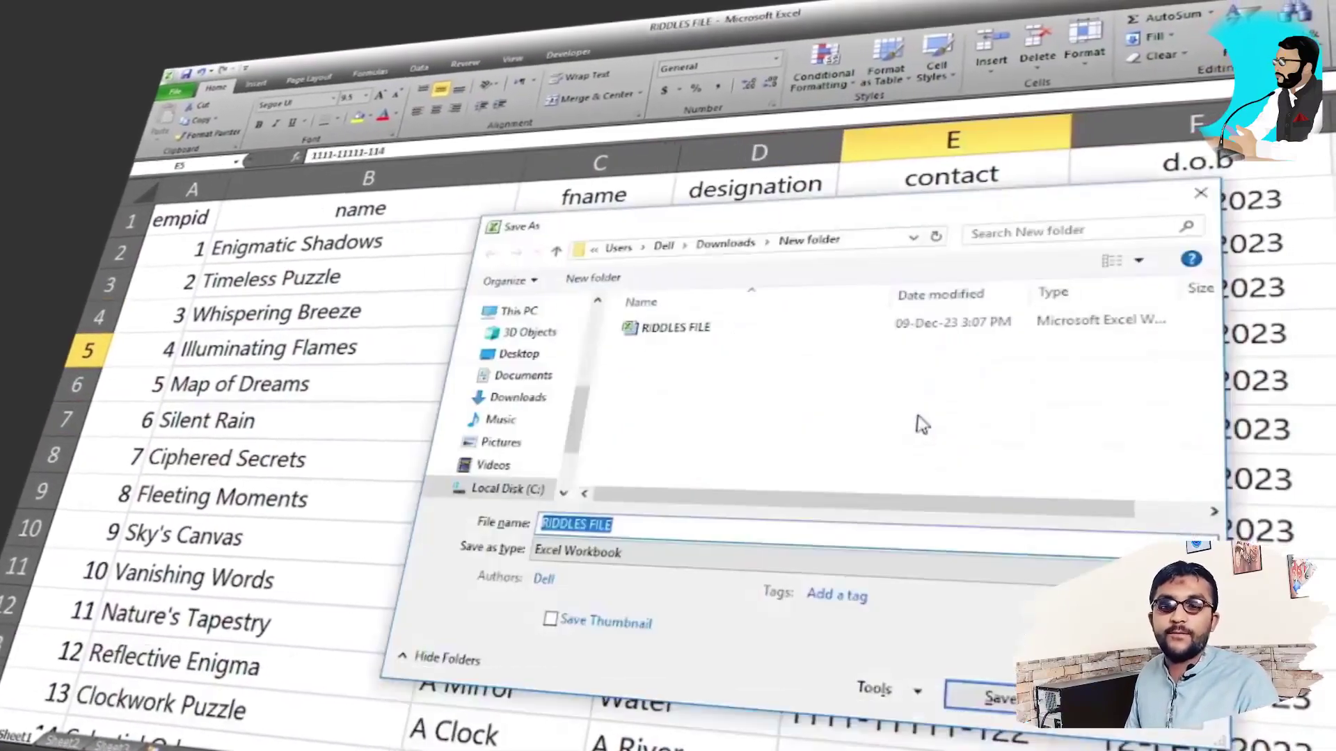
pyautogui.click(626, 637)
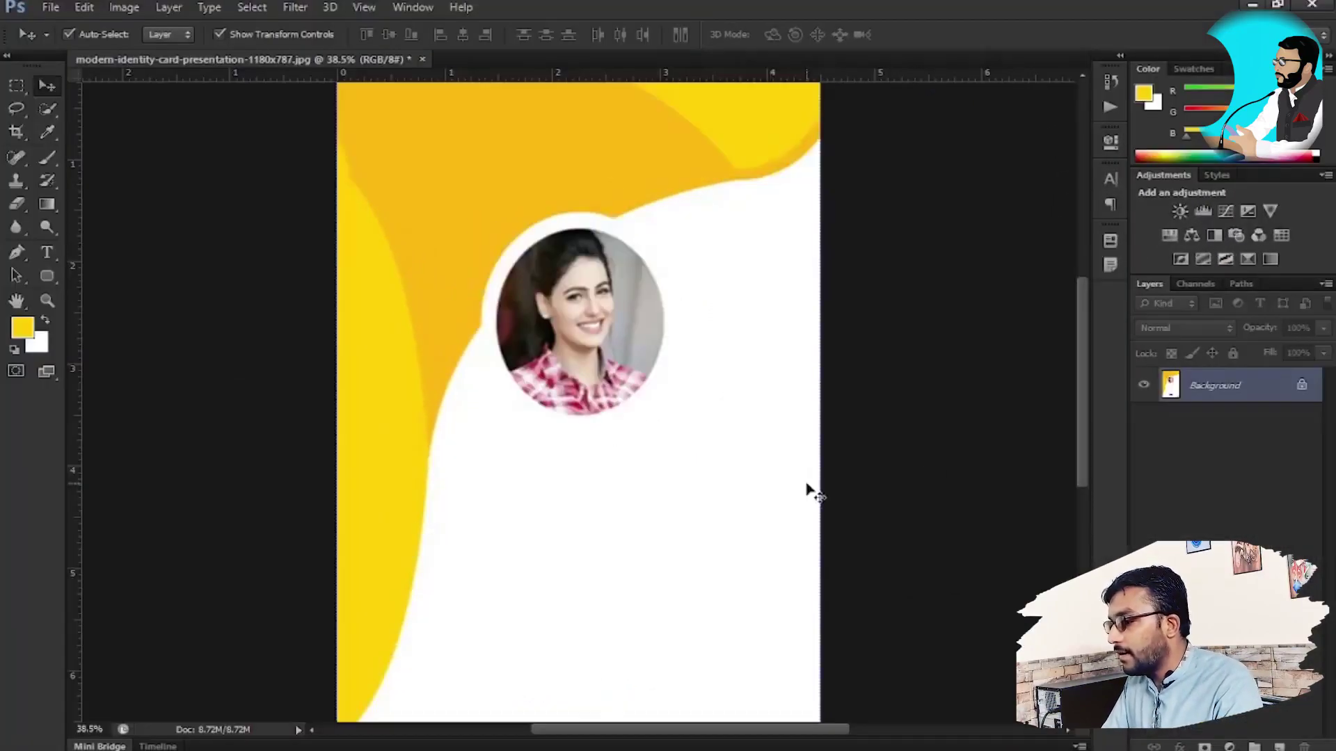
# Examine the ID card template as a whole and up close around the round photo.
pyautogui.press('z')
pyautogui.keyDown('alt'); pyautogui.click(741, 373); pyautogui.keyUp('alt')
pyautogui.hotkey('alt', 'v')
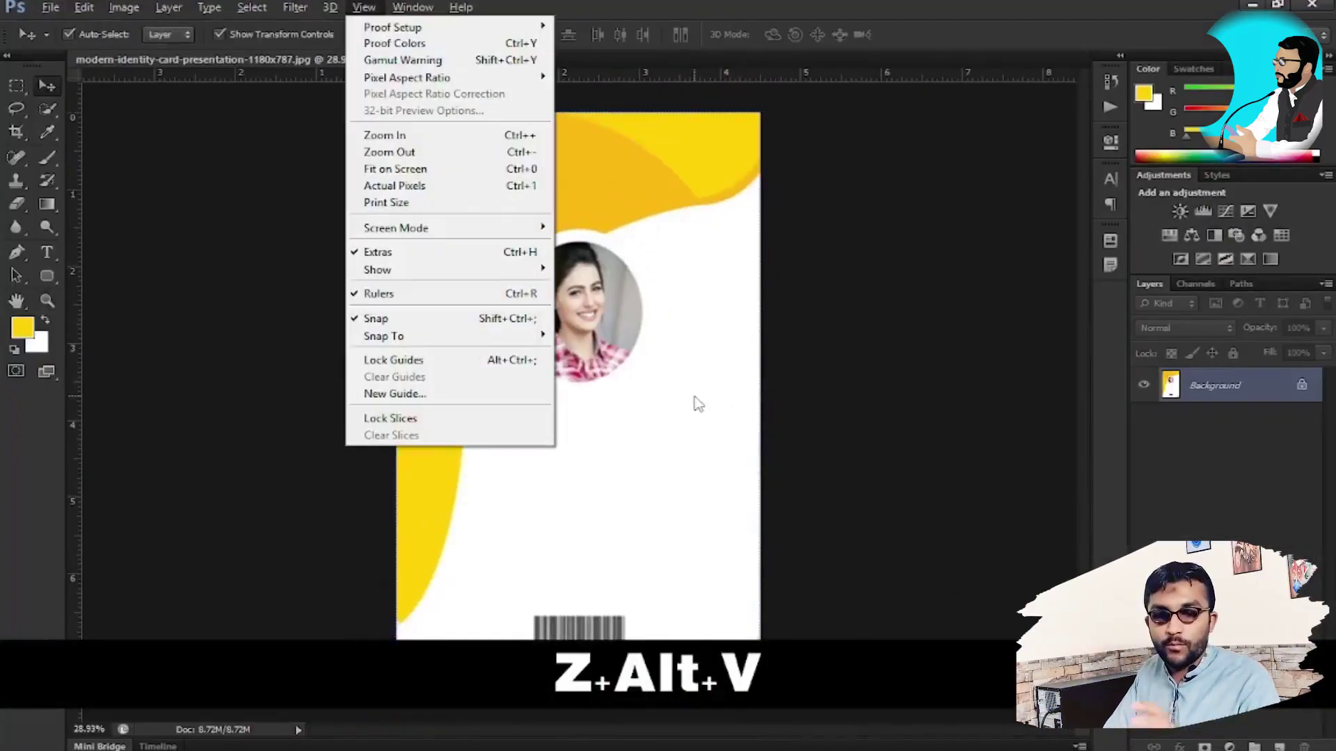
pyautogui.click(861, 388)
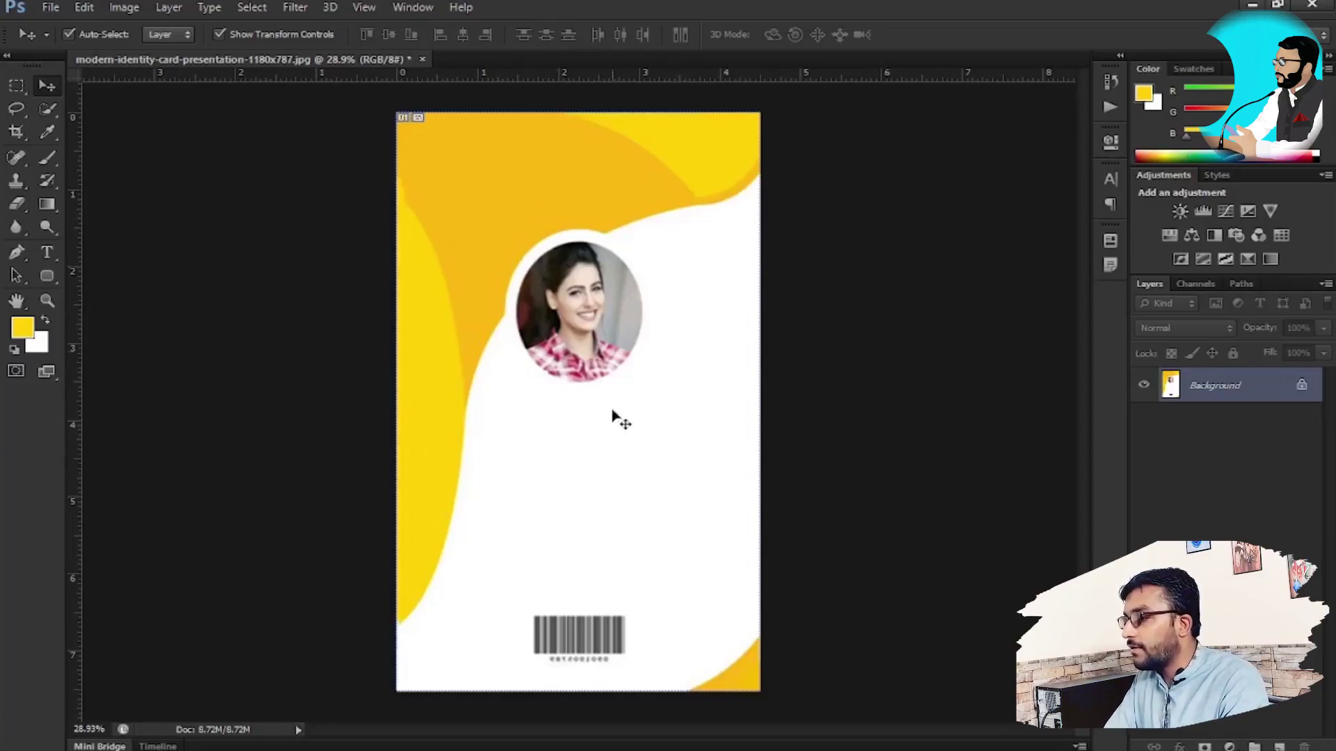
pyautogui.press('z')
pyautogui.scroll(6, 578, 315)
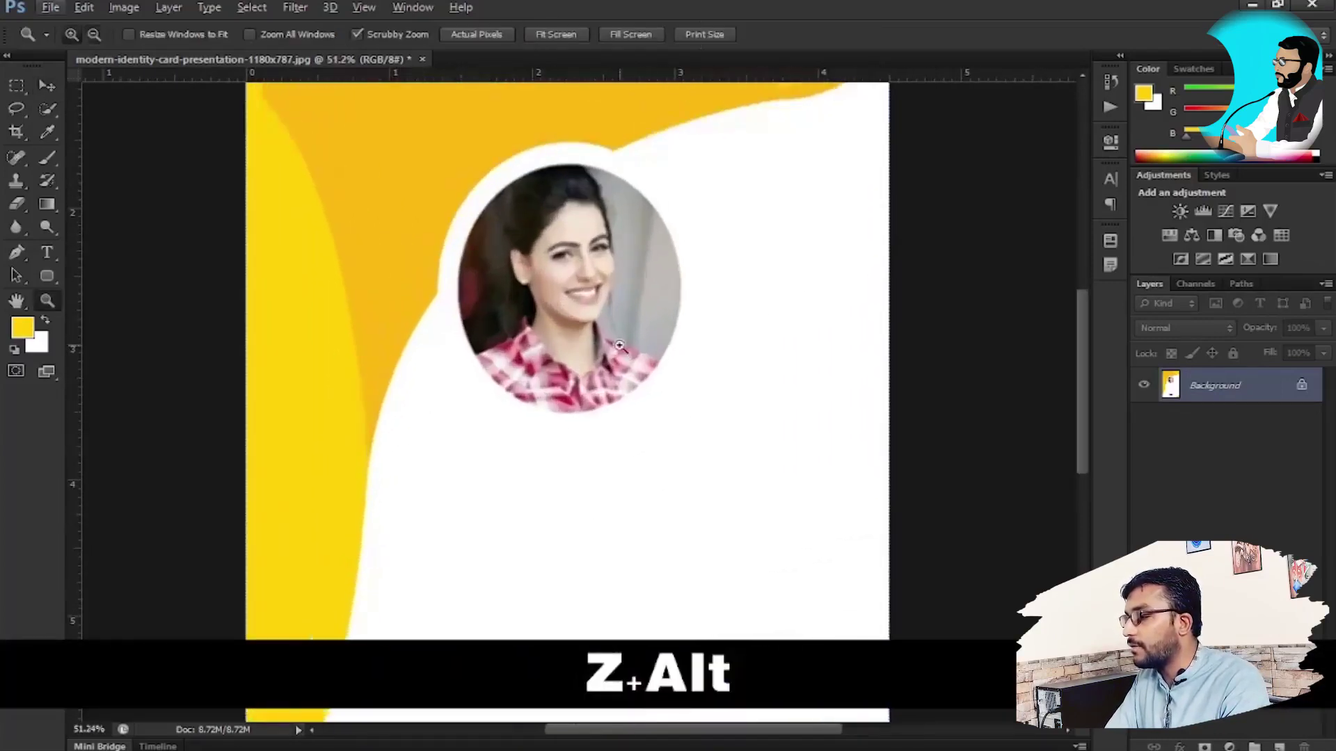
pyautogui.press('space')
pyautogui.moveTo(645, 401); pyautogui.dragTo(640, 390)
pyautogui.press('v')
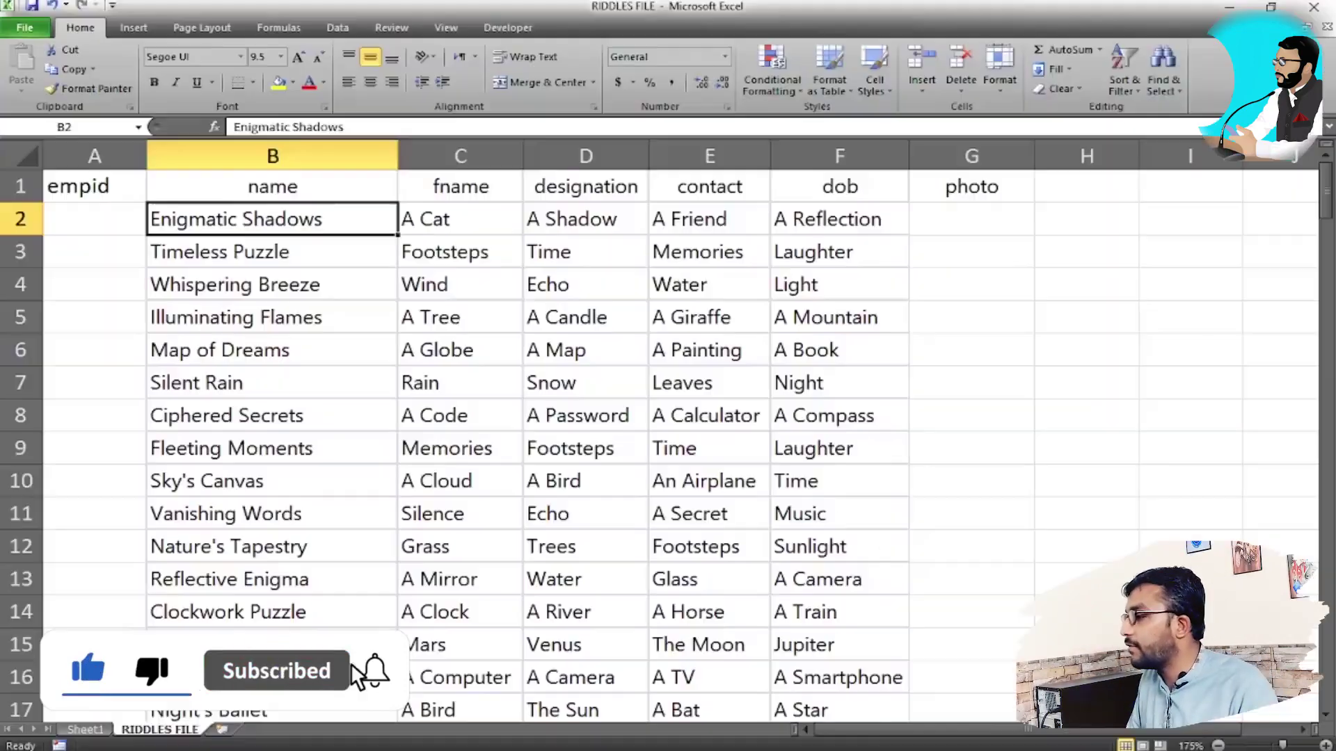
# Review the fields of the first record in the RIDDLES FILE sheet, from empid across to contact.
pyautogui.click(655, 316)
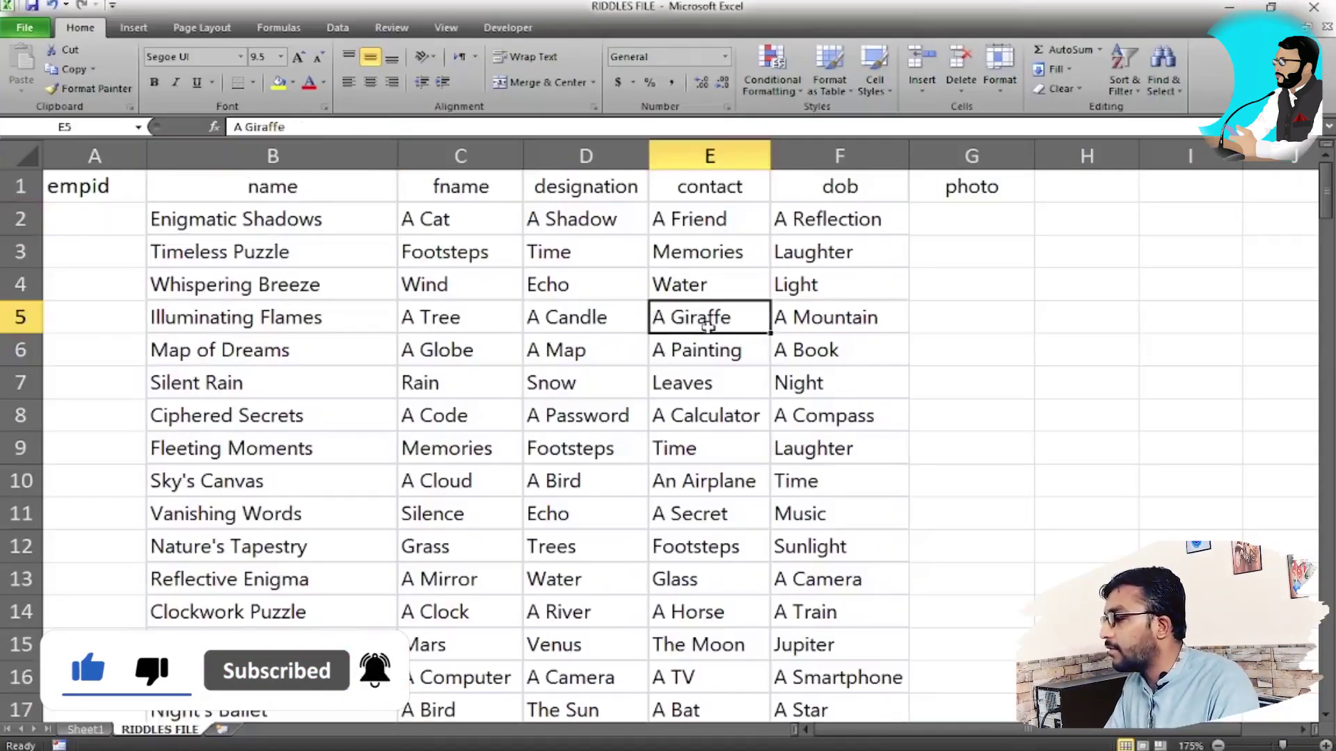
pyautogui.click(95, 224)
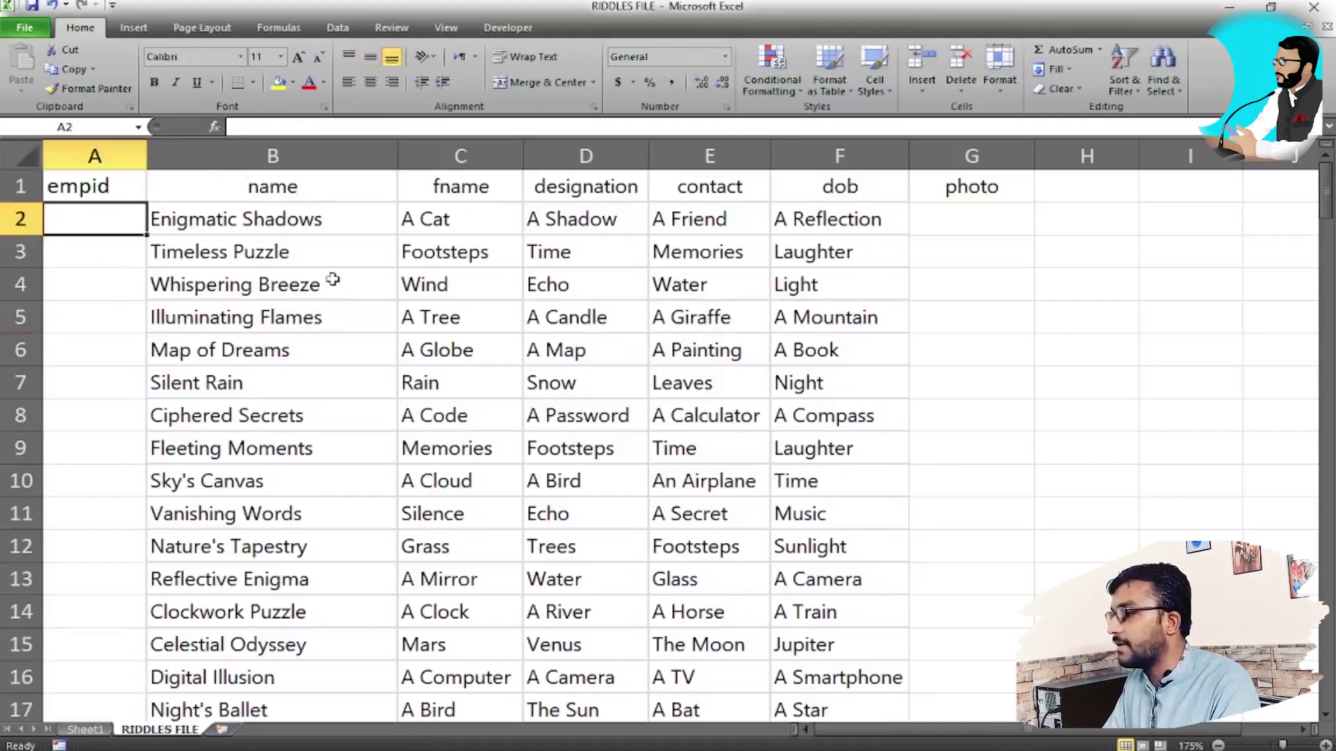
pyautogui.press('Right')
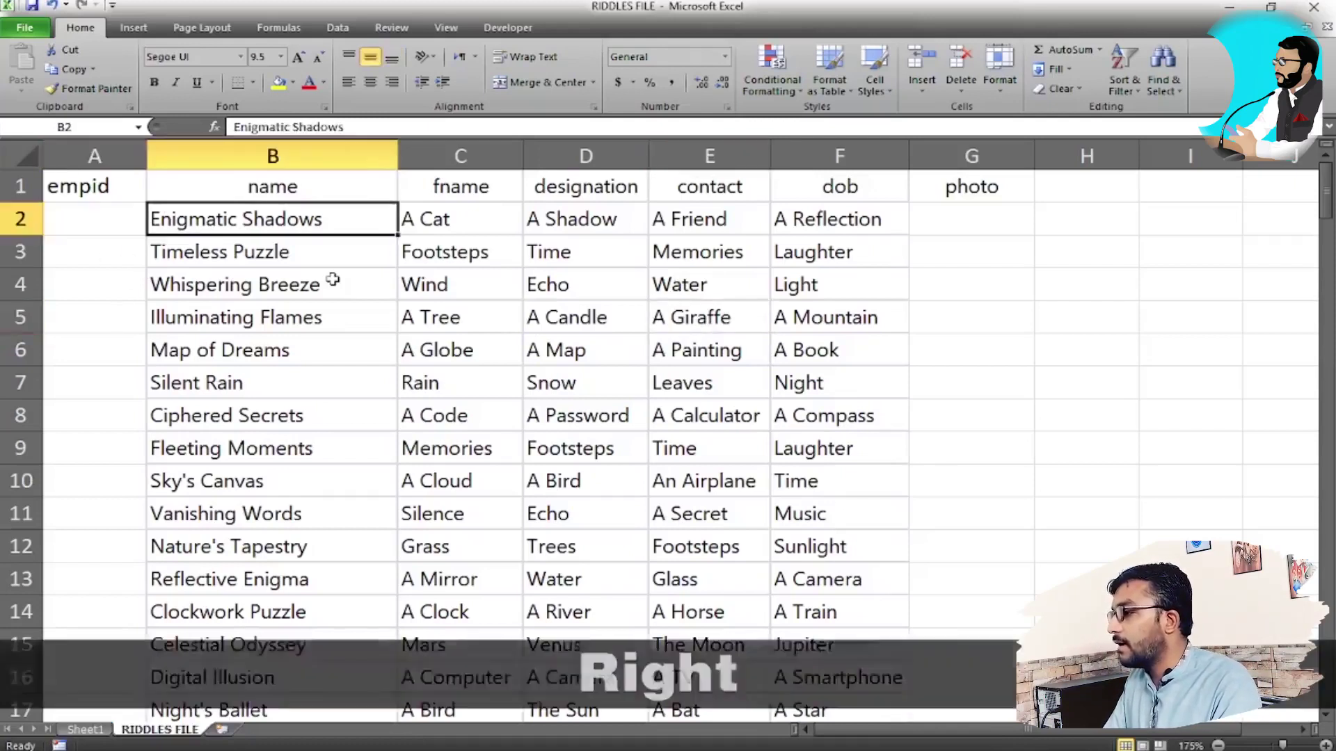
pyautogui.press('Right')
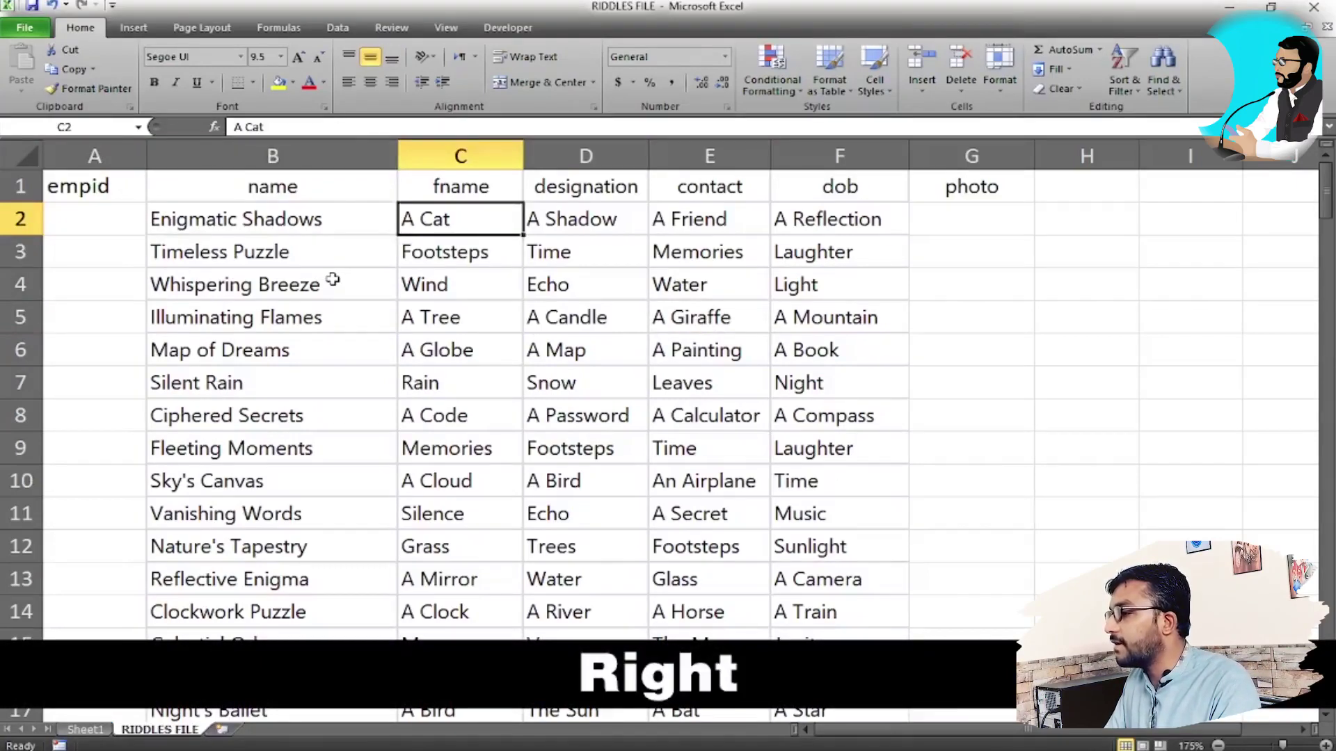
pyautogui.press('Right')
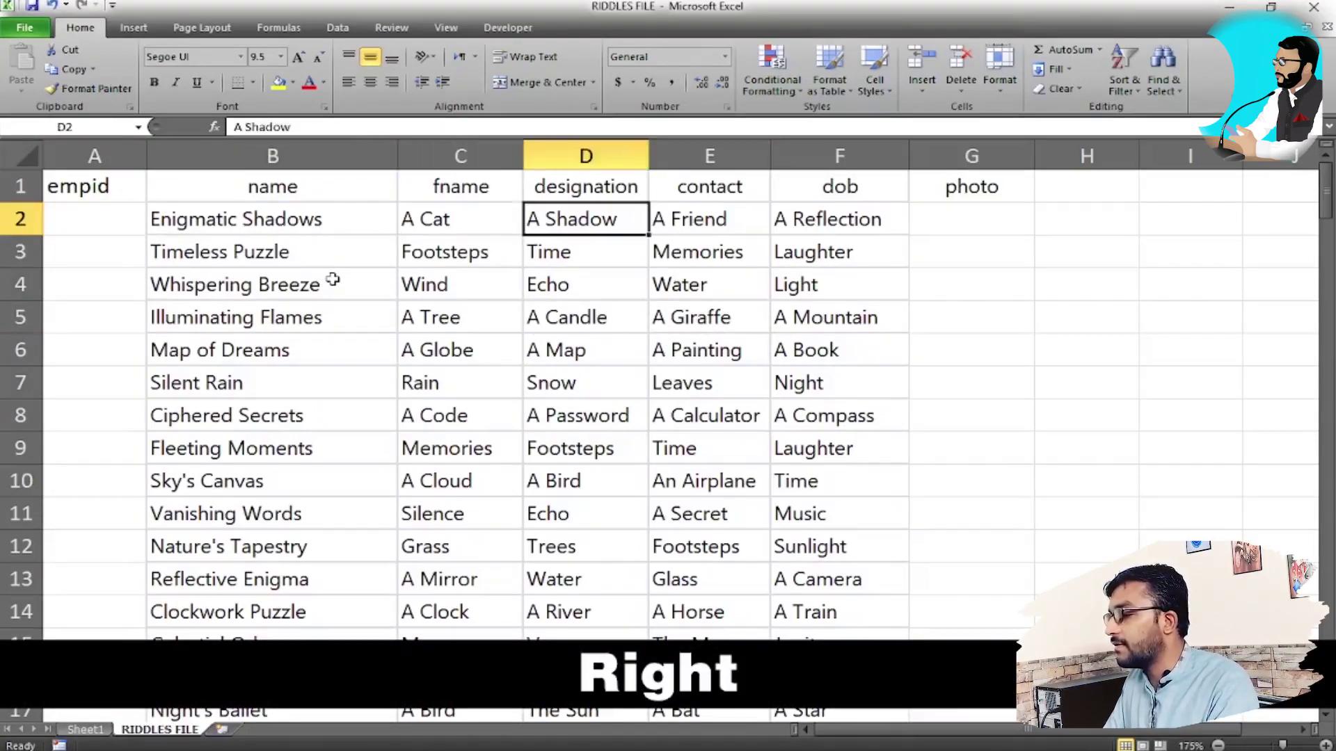
pyautogui.press('Right')
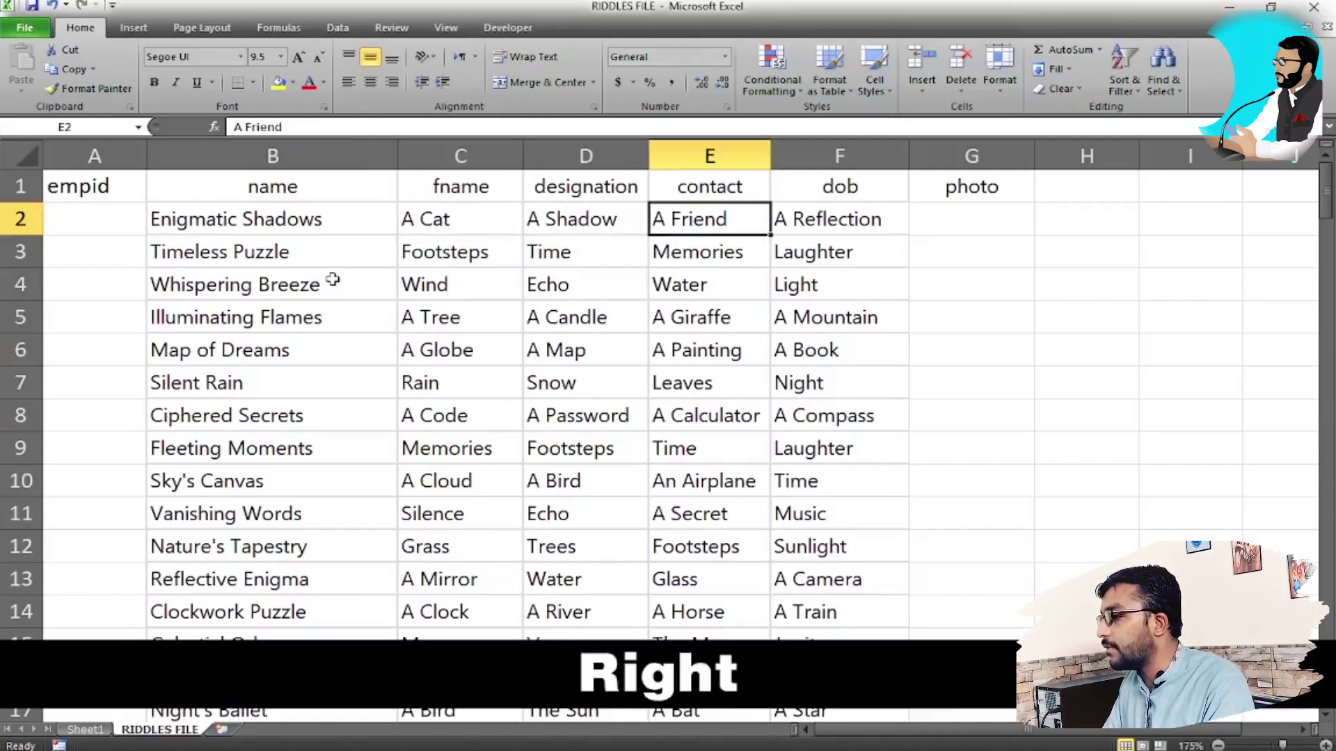
pyautogui.write('00000')
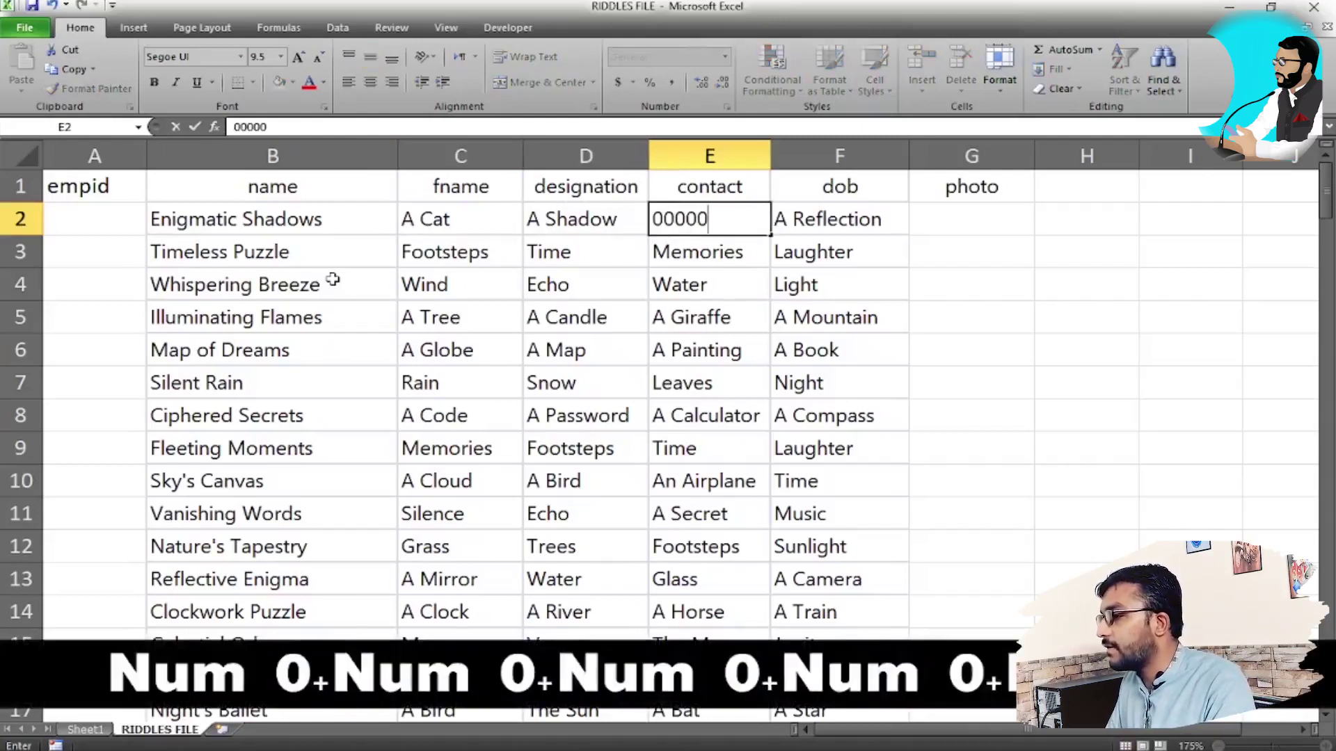
pyautogui.press('BackSpace')
pyautogui.write('-0000')
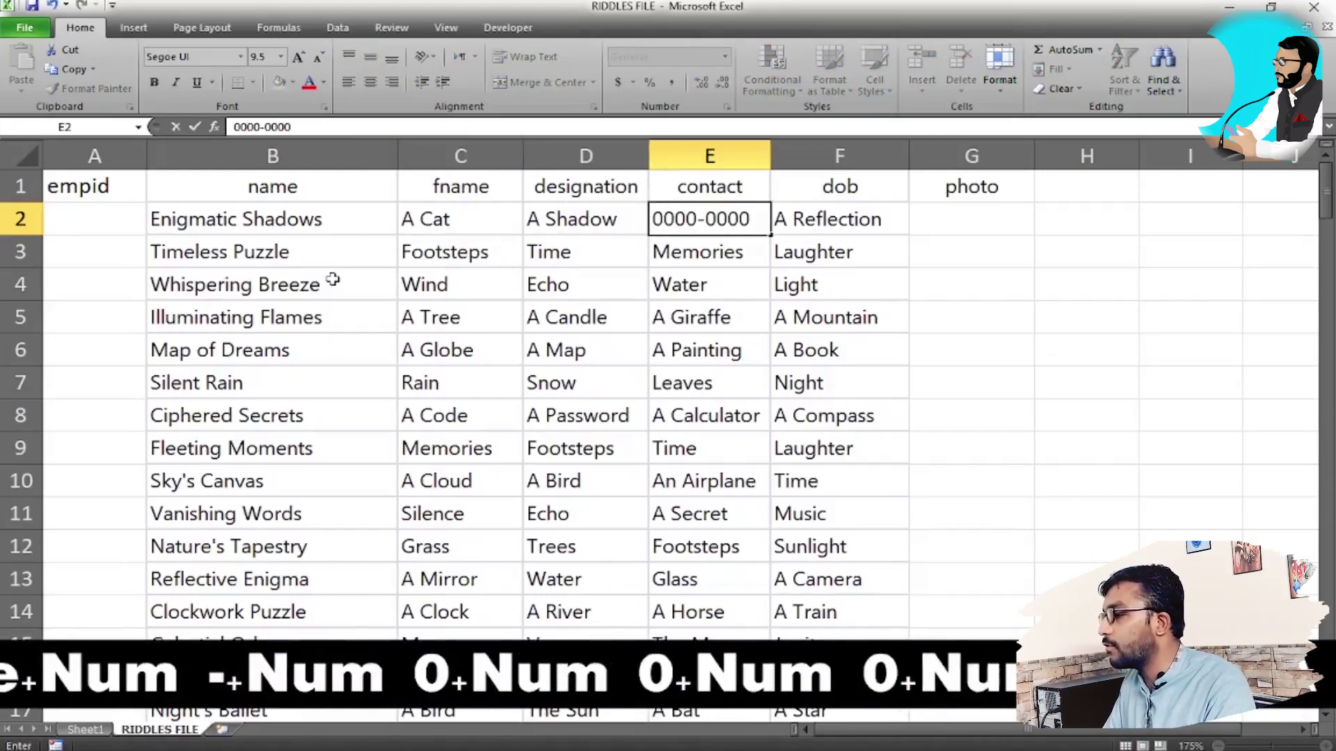
pyautogui.hotkey('ctrl', 'a')
pyautogui.press('BackSpace')
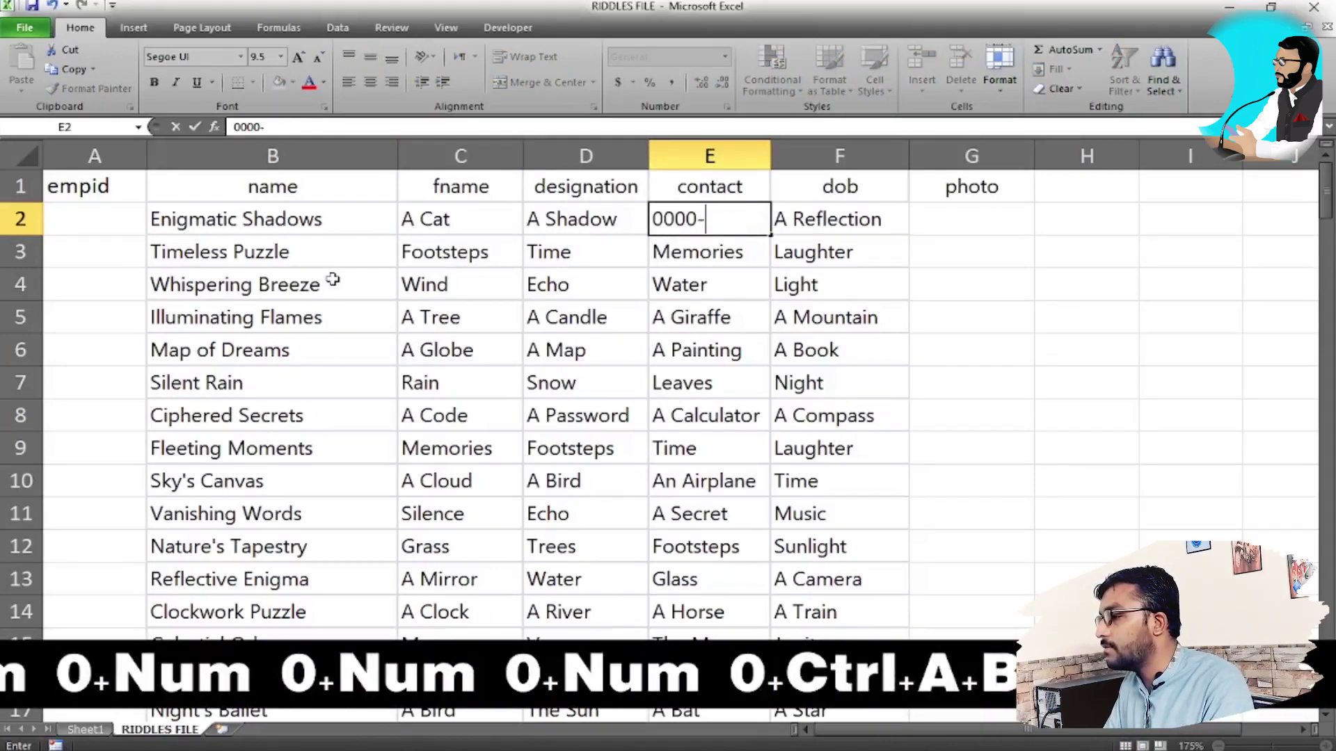
# Enter a placeholder contact number for the first record in E2 and fit column E's width to it.
pyautogui.write('1111-11')
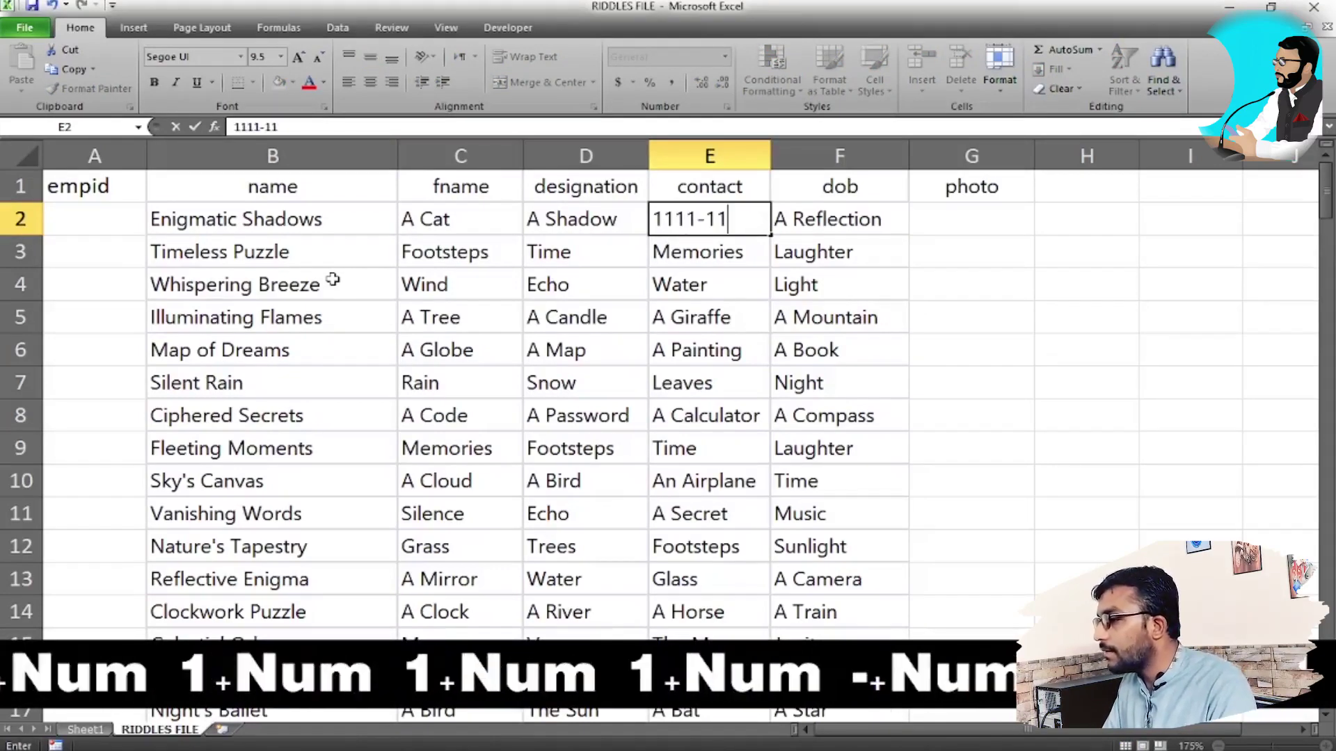
pyautogui.write('111-111')
pyautogui.press('Return')
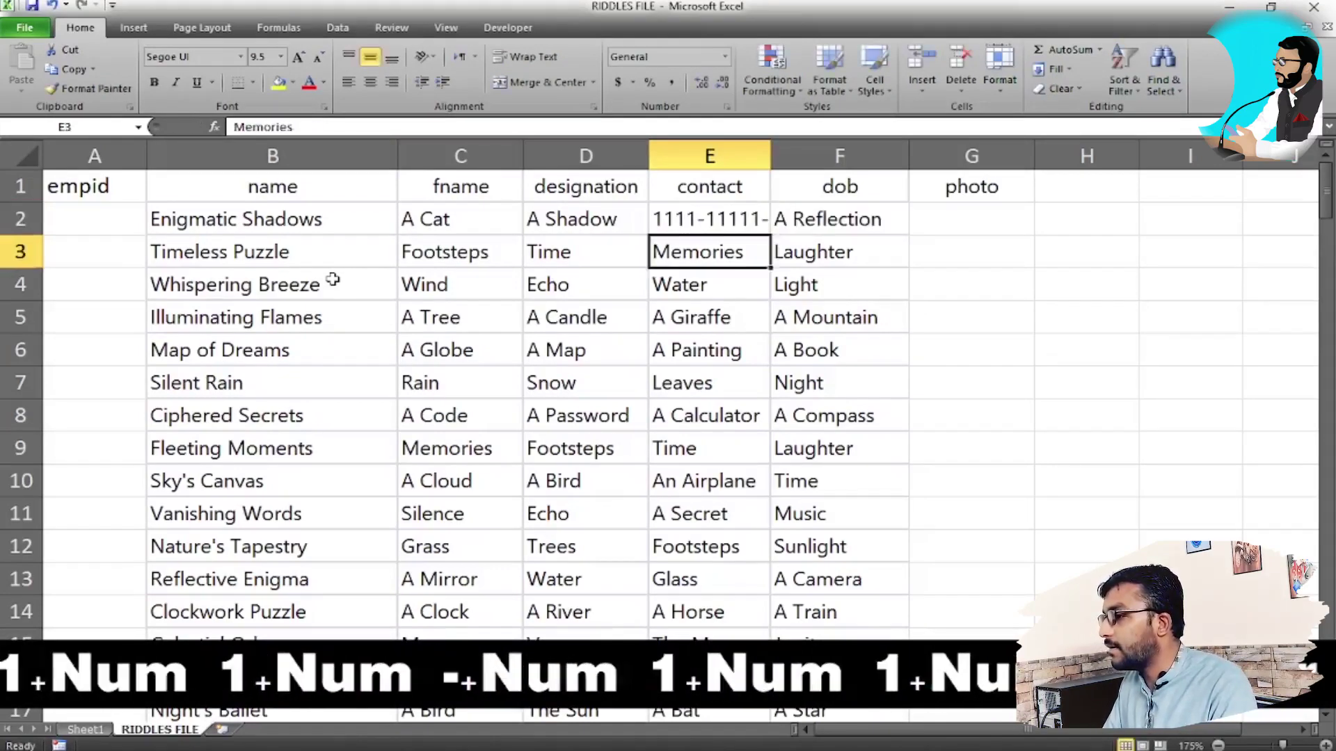
pyautogui.doubleClick(770, 156)
pyautogui.click(788, 157)
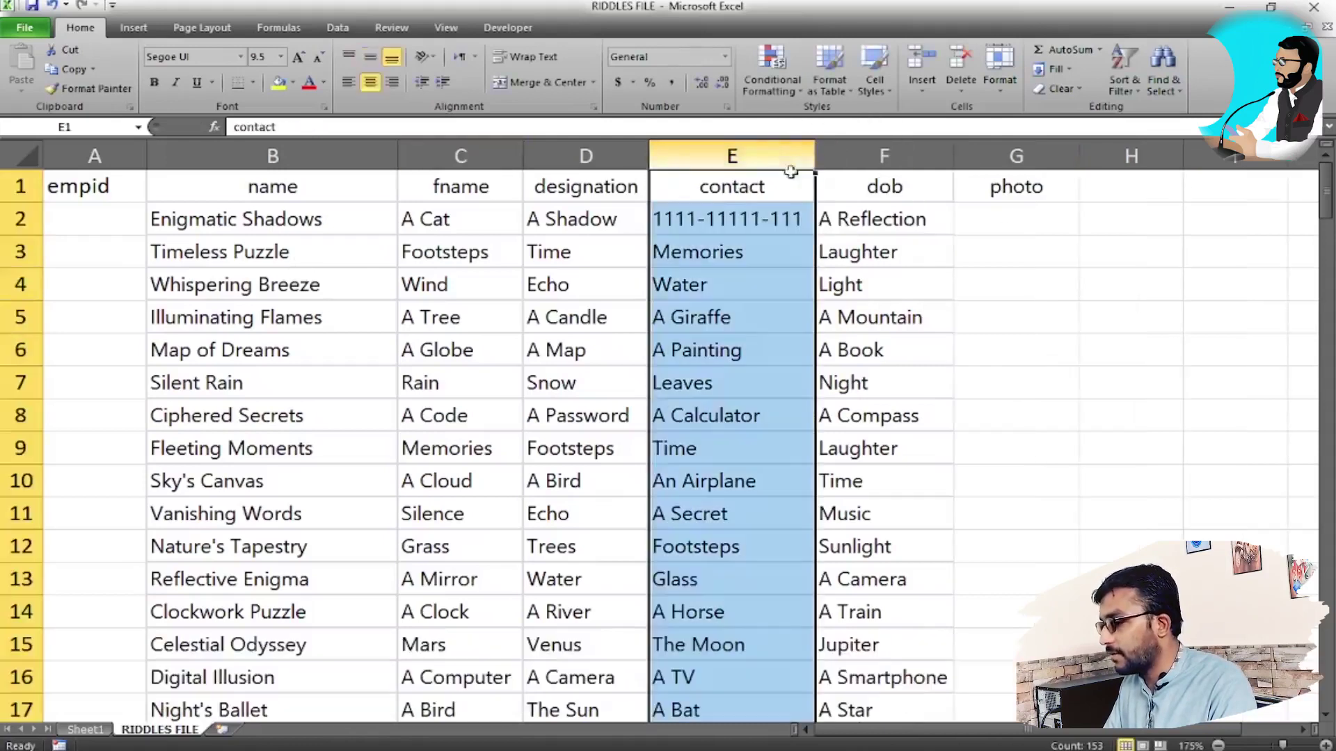
# Fill the contact number from E2 down the column as an incrementing series for all records.
pyautogui.click(780, 221)
pyautogui.doubleClick(814, 235)
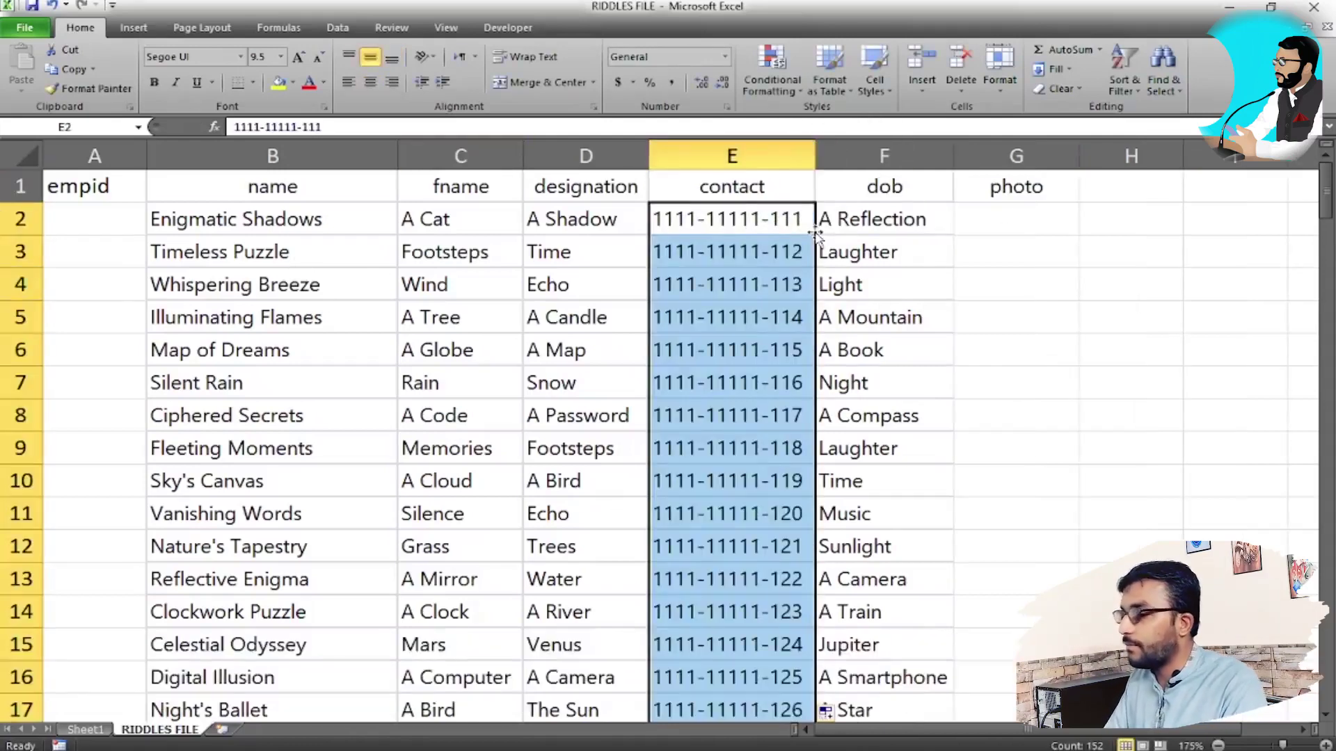
pyautogui.click(713, 483)
pyautogui.scroll(-3, 713, 483)
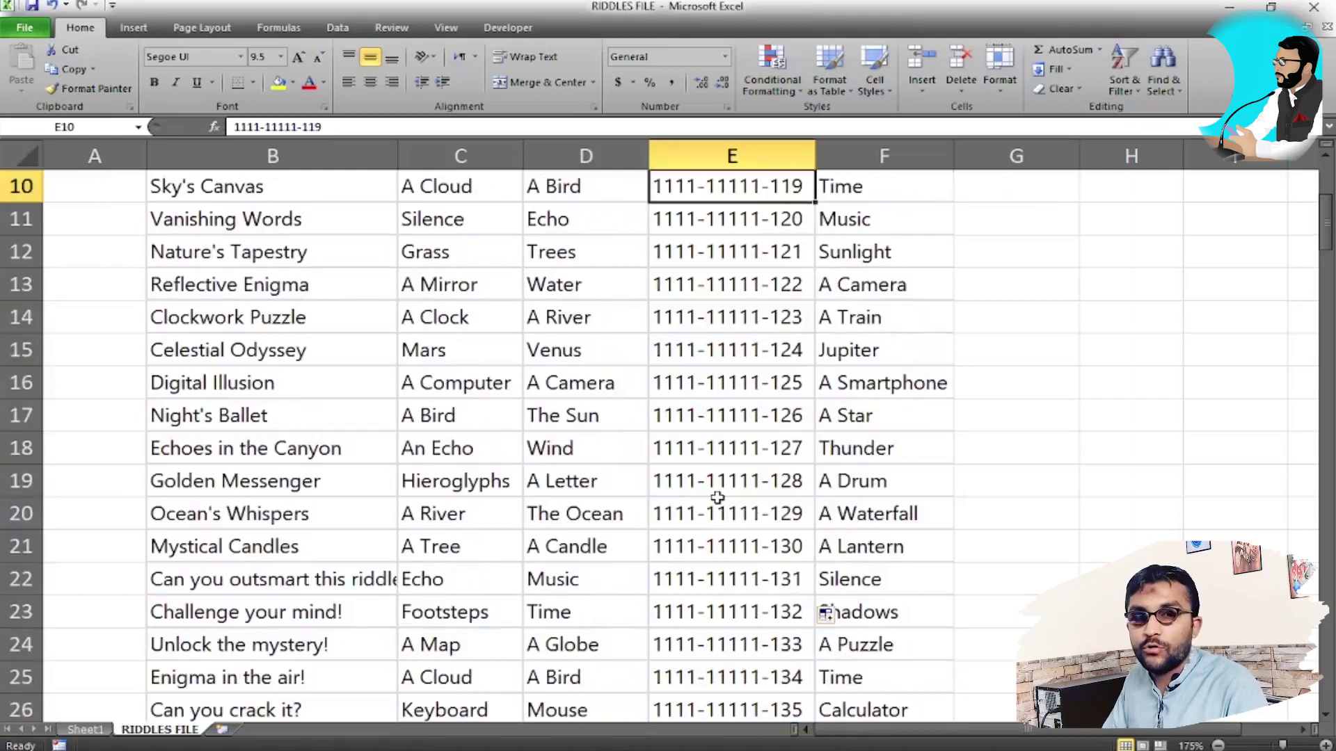
pyautogui.scroll(3, 713, 485)
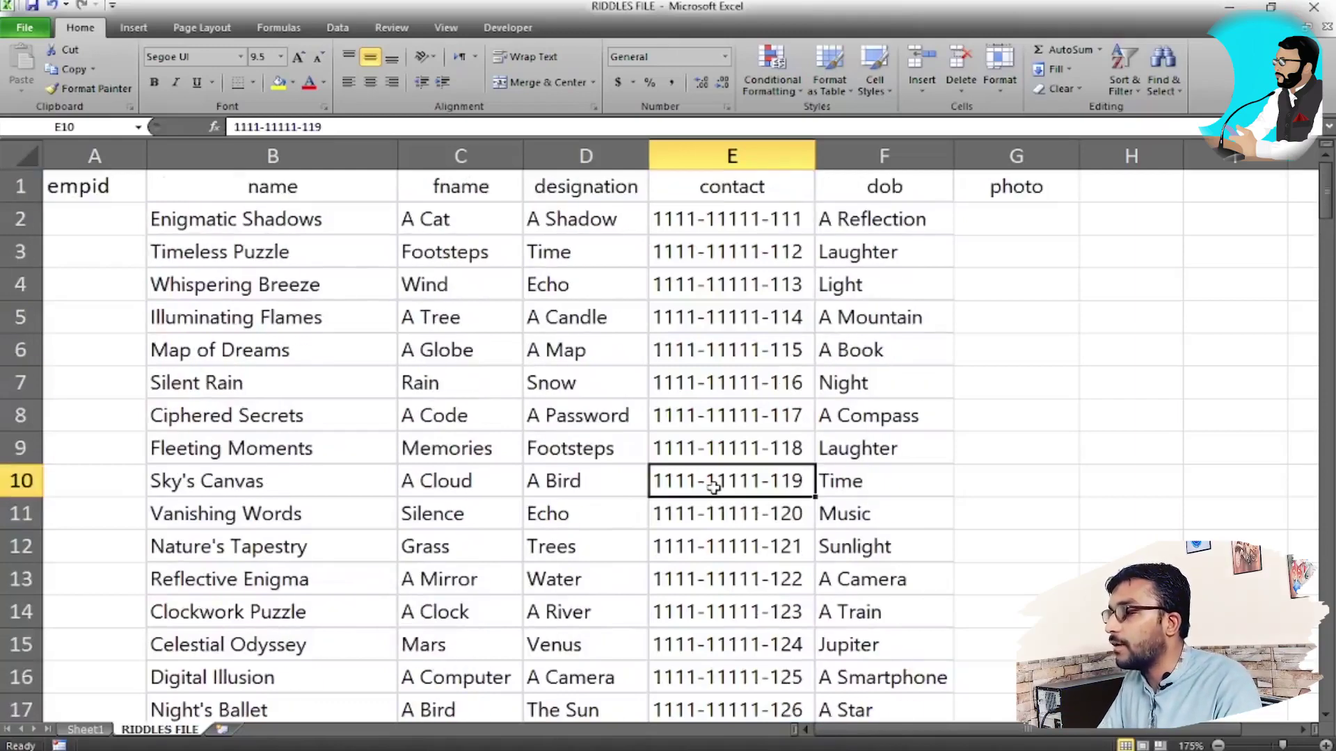
pyautogui.click(733, 183)
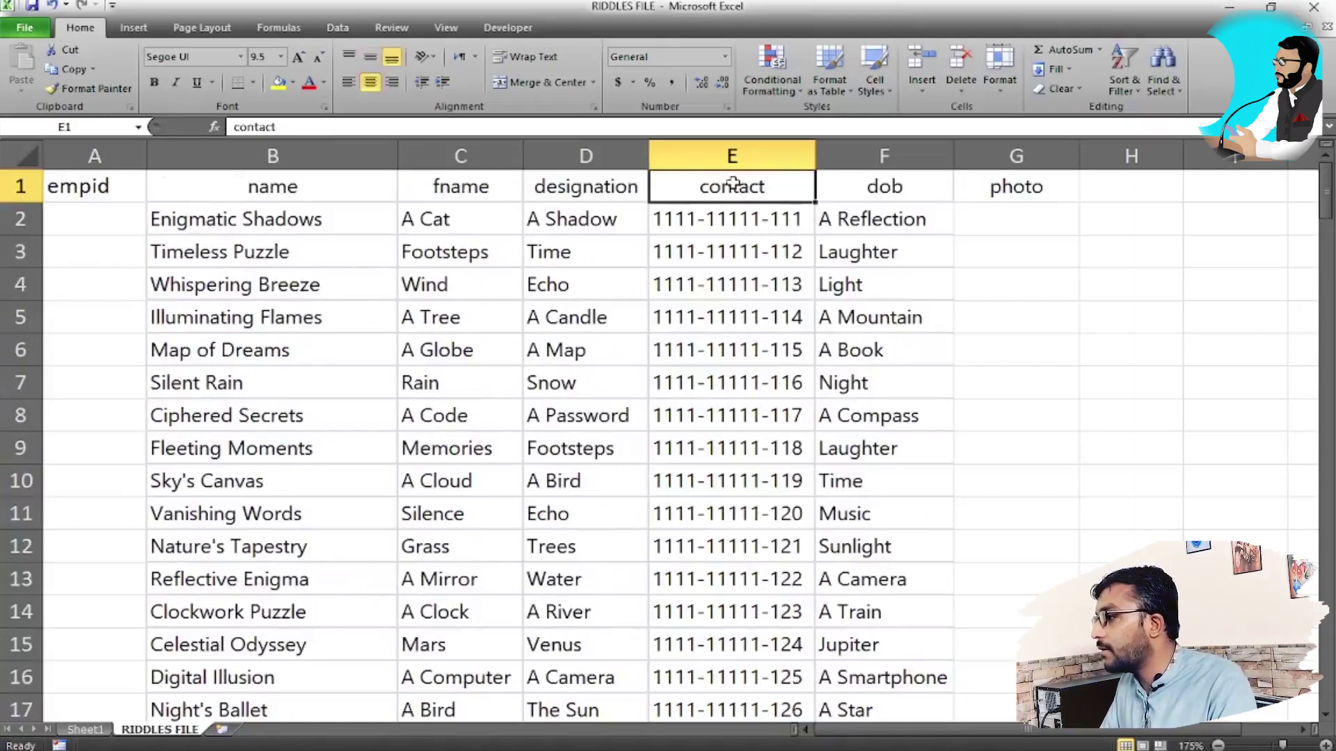
pyautogui.click(723, 285)
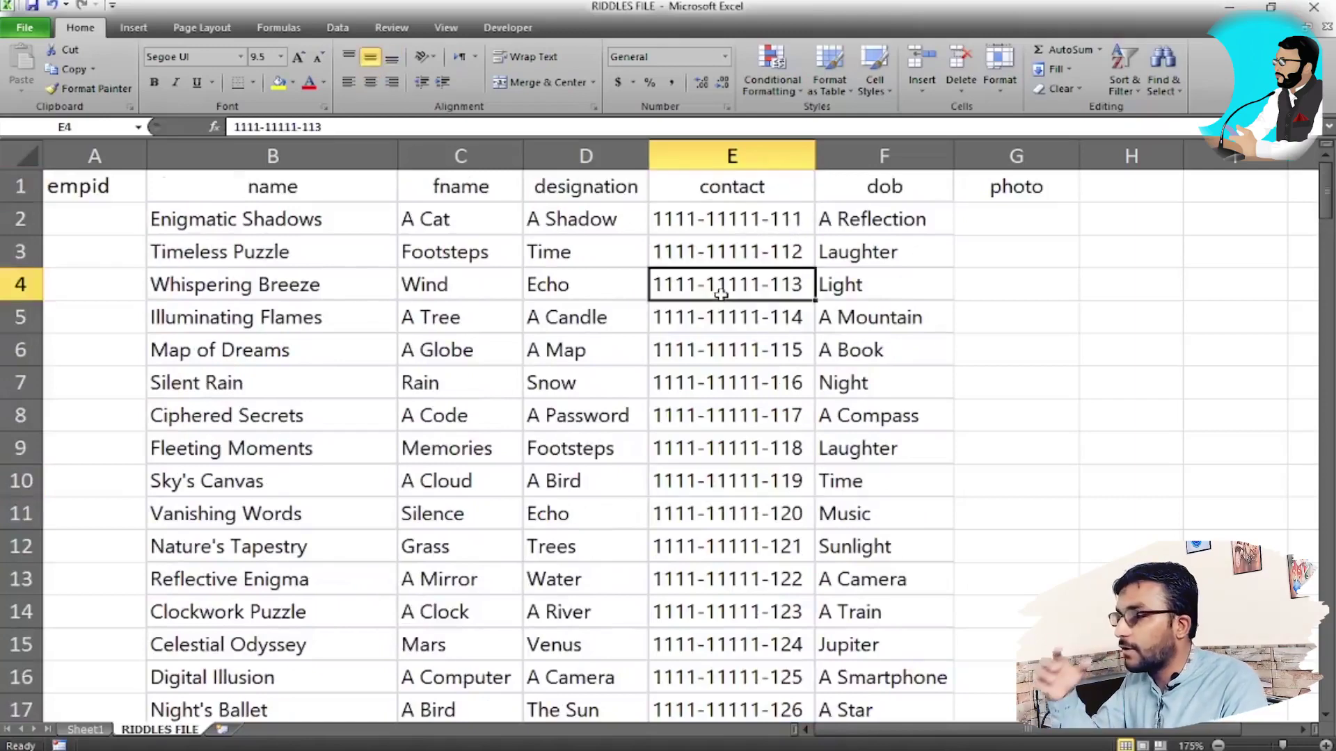
# Enter 1 as the first empid in A2 and fill it down the column as a series for all records.
pyautogui.click(97, 182)
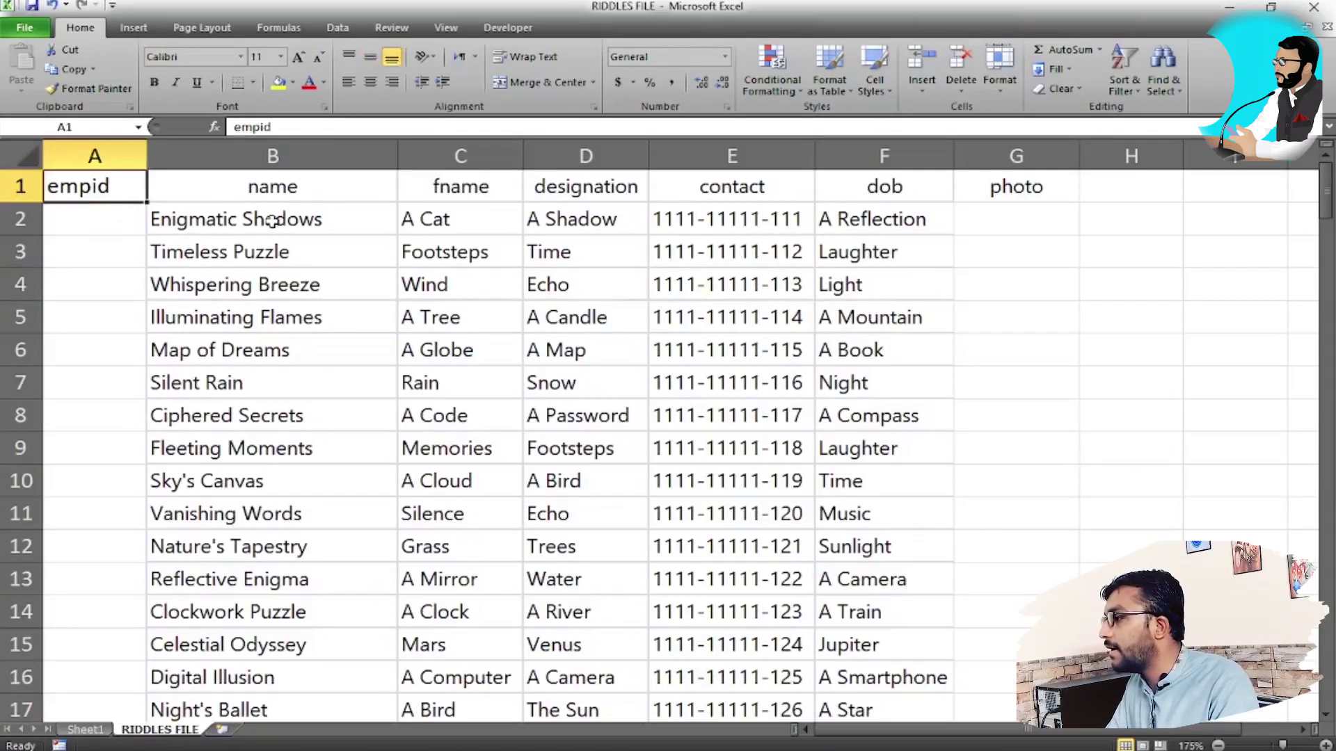
pyautogui.click(131, 219)
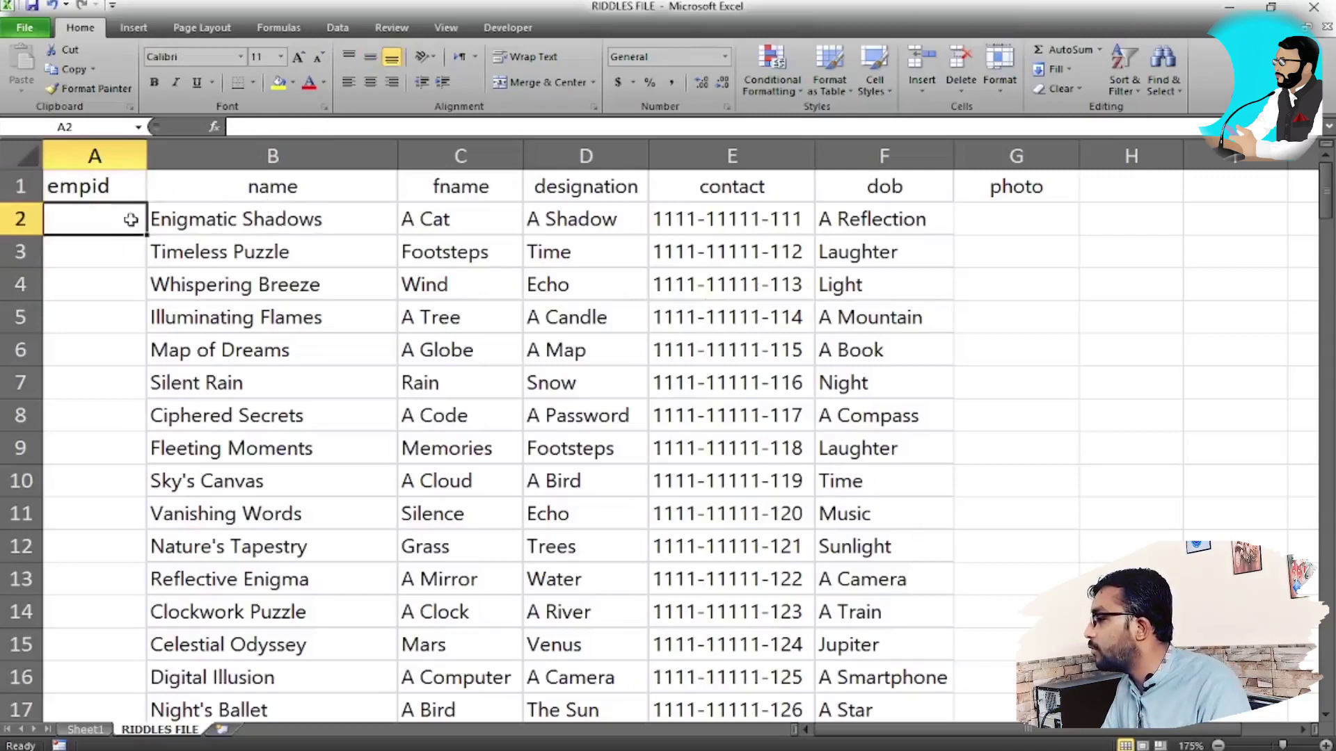
pyautogui.write('1')
pyautogui.press('Return')
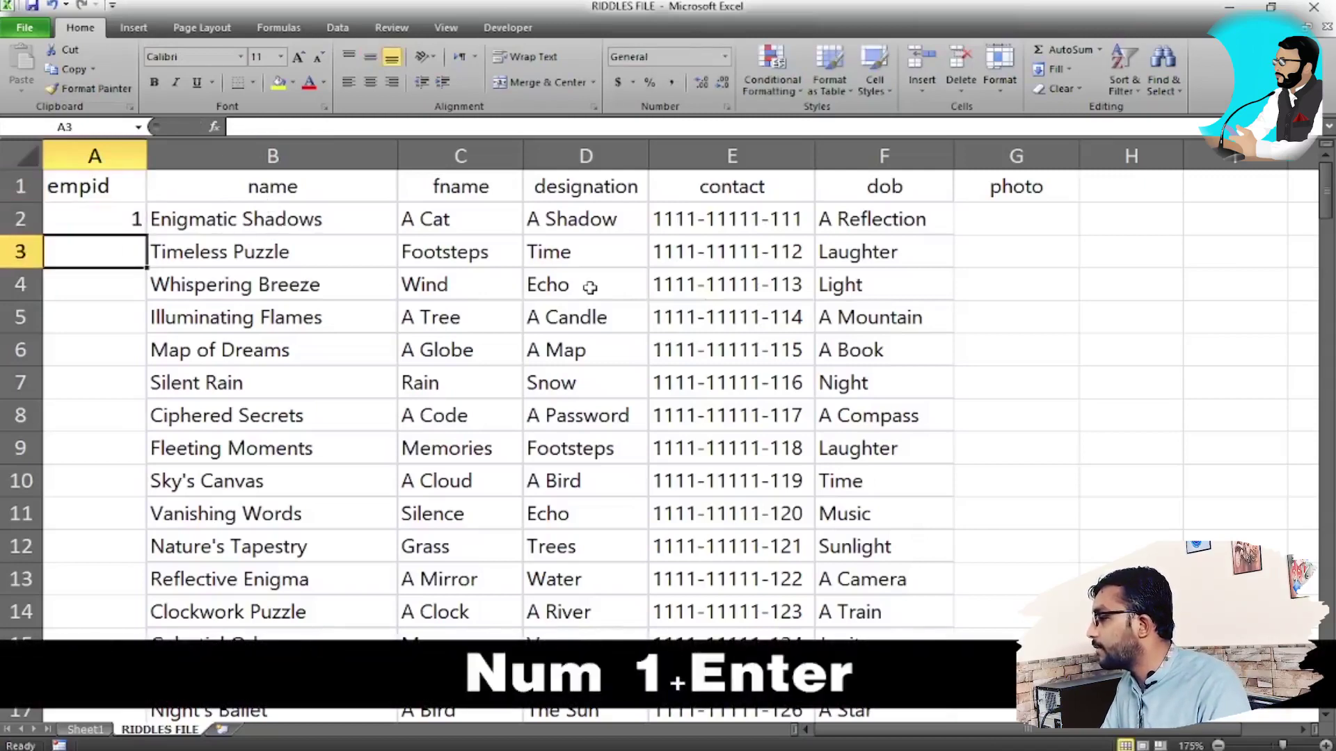
pyautogui.click(95, 219)
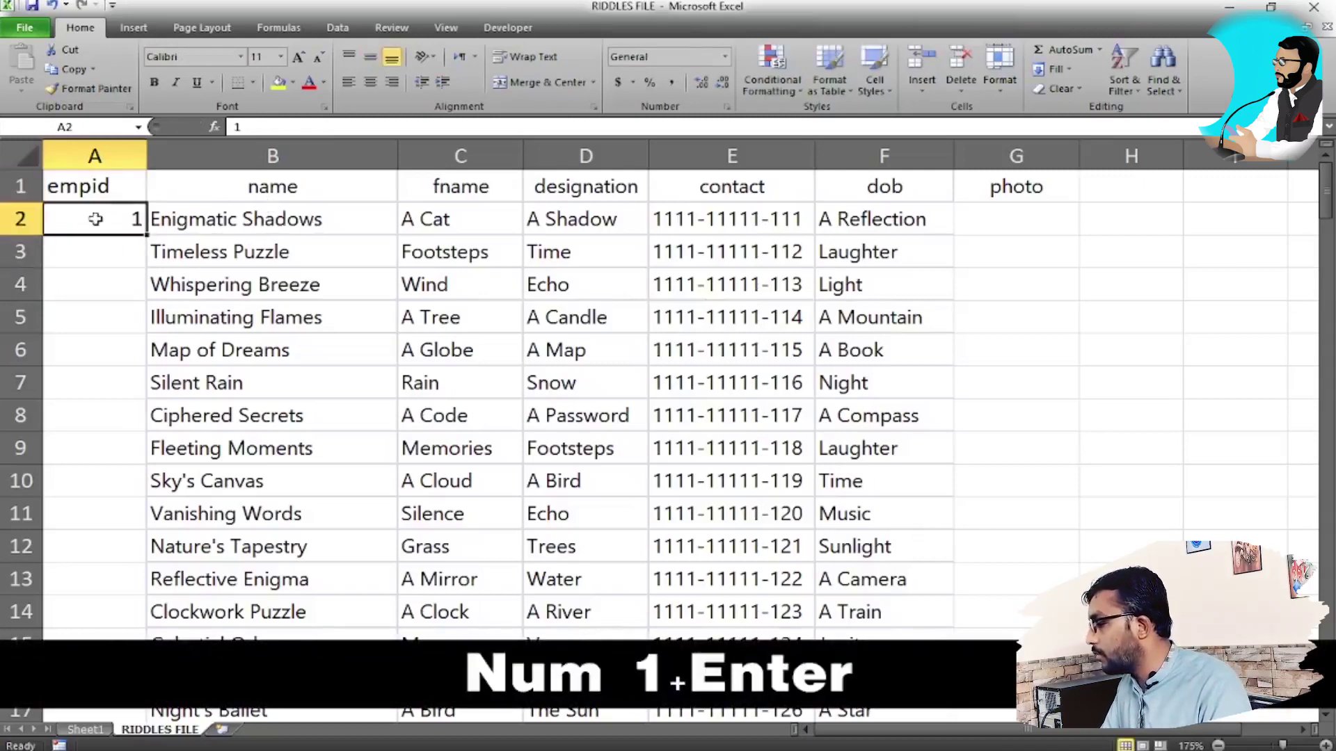
pyautogui.doubleClick(147, 235)
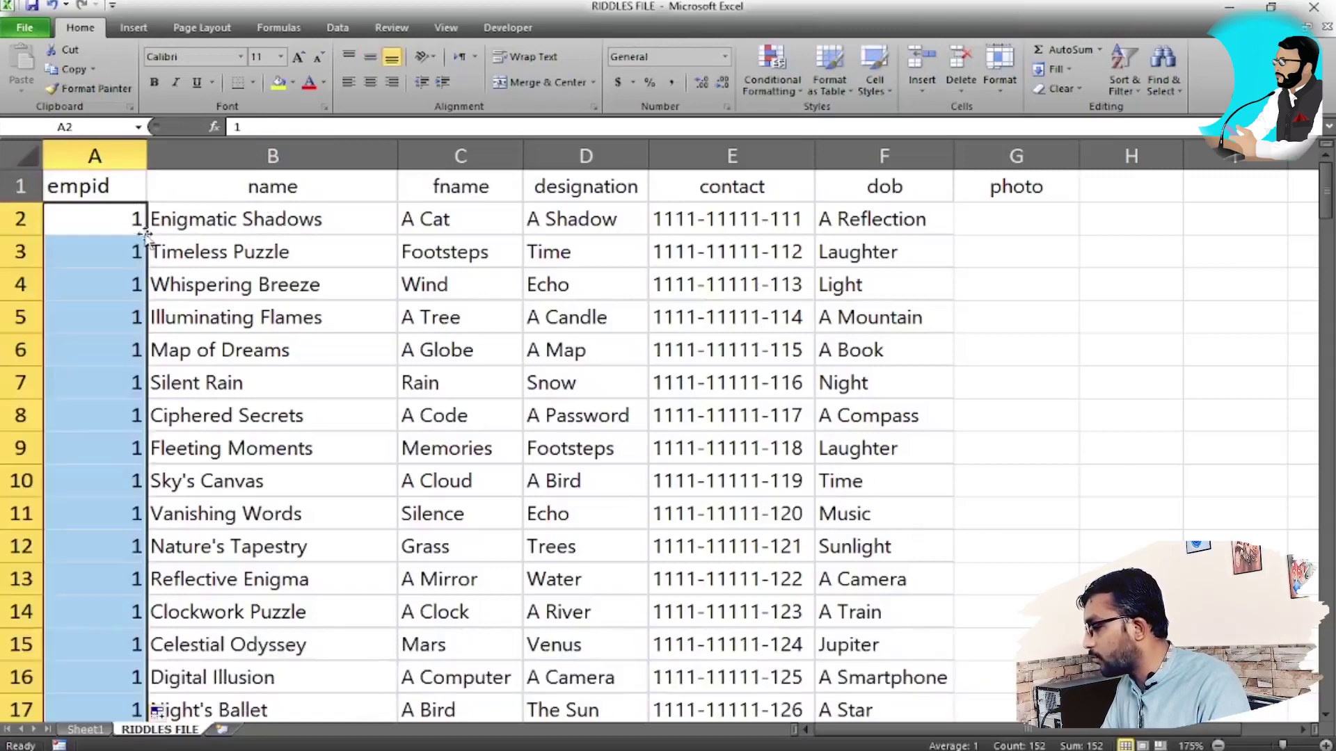
pyautogui.click(159, 712)
pyautogui.click(173, 649)
# Check the empid and contact numbering down to the last record and return to the start of the sheet.
pyautogui.scroll(-11, 209, 577)
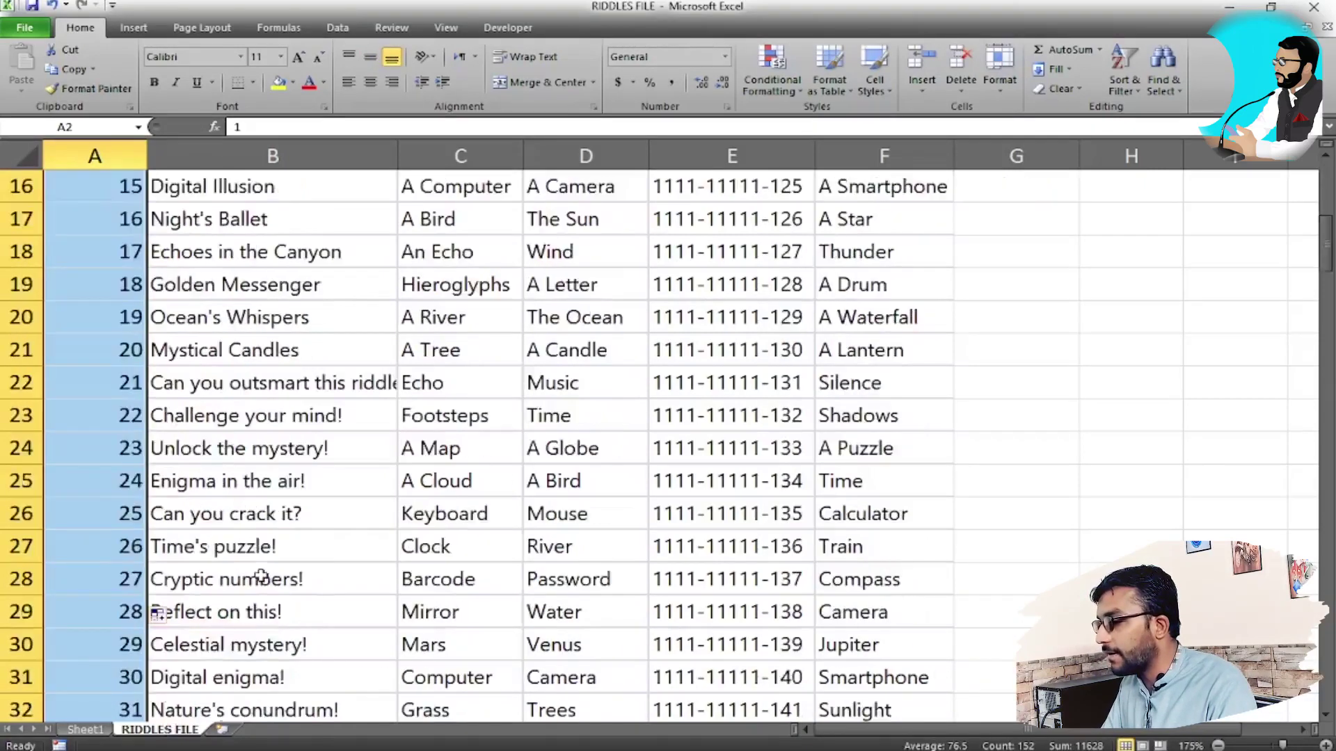
pyautogui.scroll(-20, 271, 577)
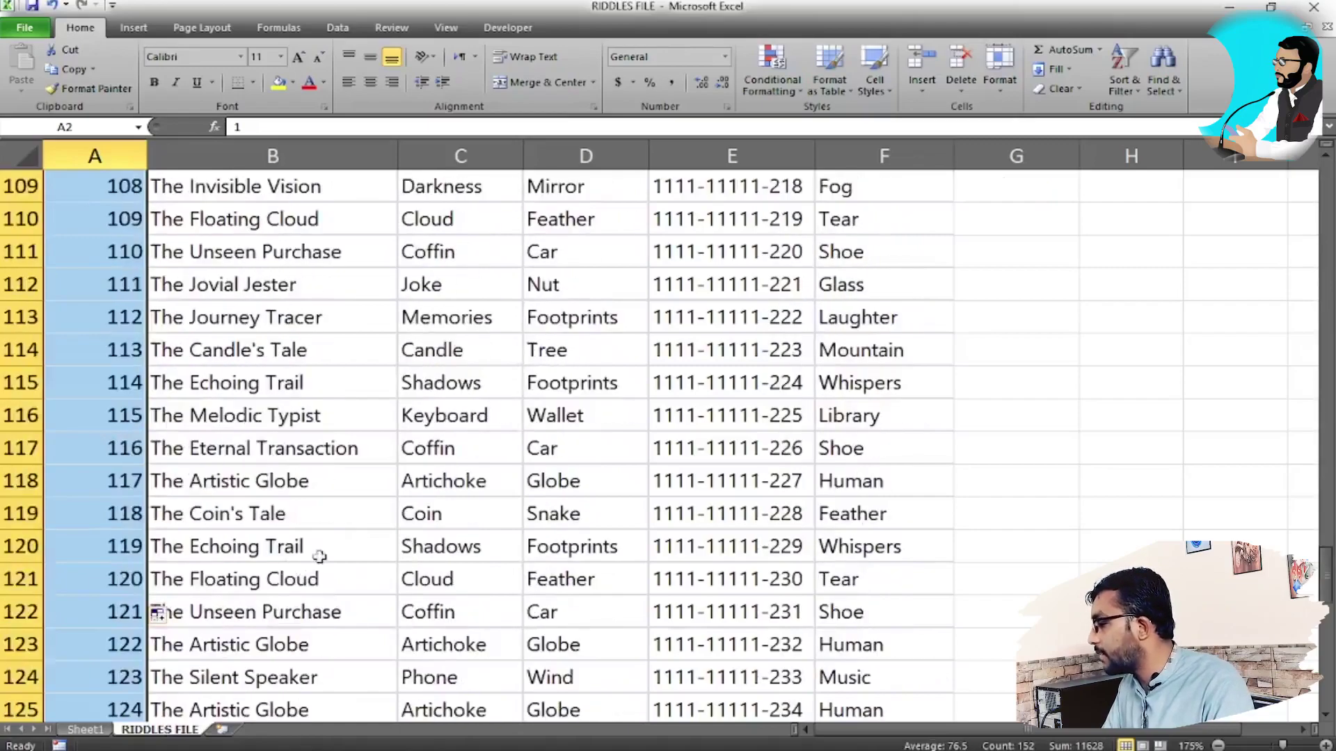
pyautogui.scroll(-11, 324, 553)
pyautogui.scroll(-5, 326, 551)
pyautogui.scroll(5, 327, 552)
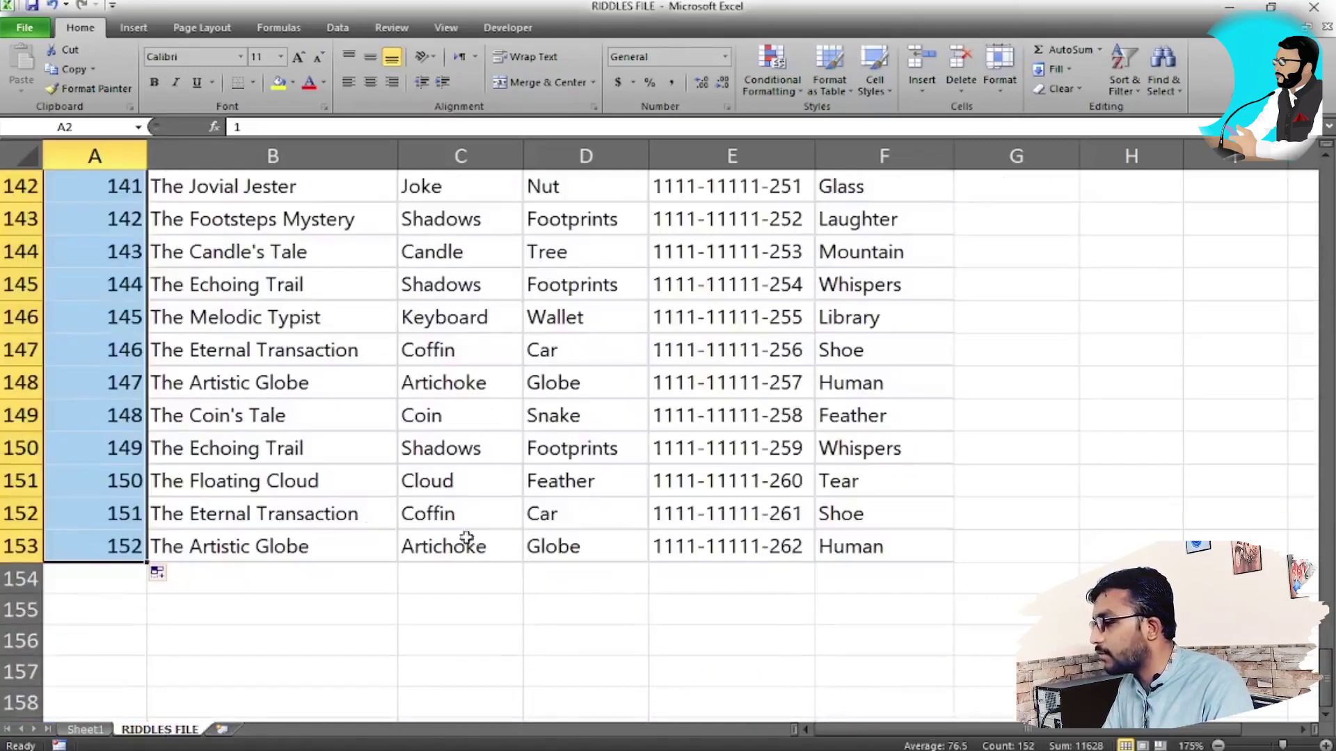
pyautogui.click(129, 549)
pyautogui.scroll(20, 320, 501)
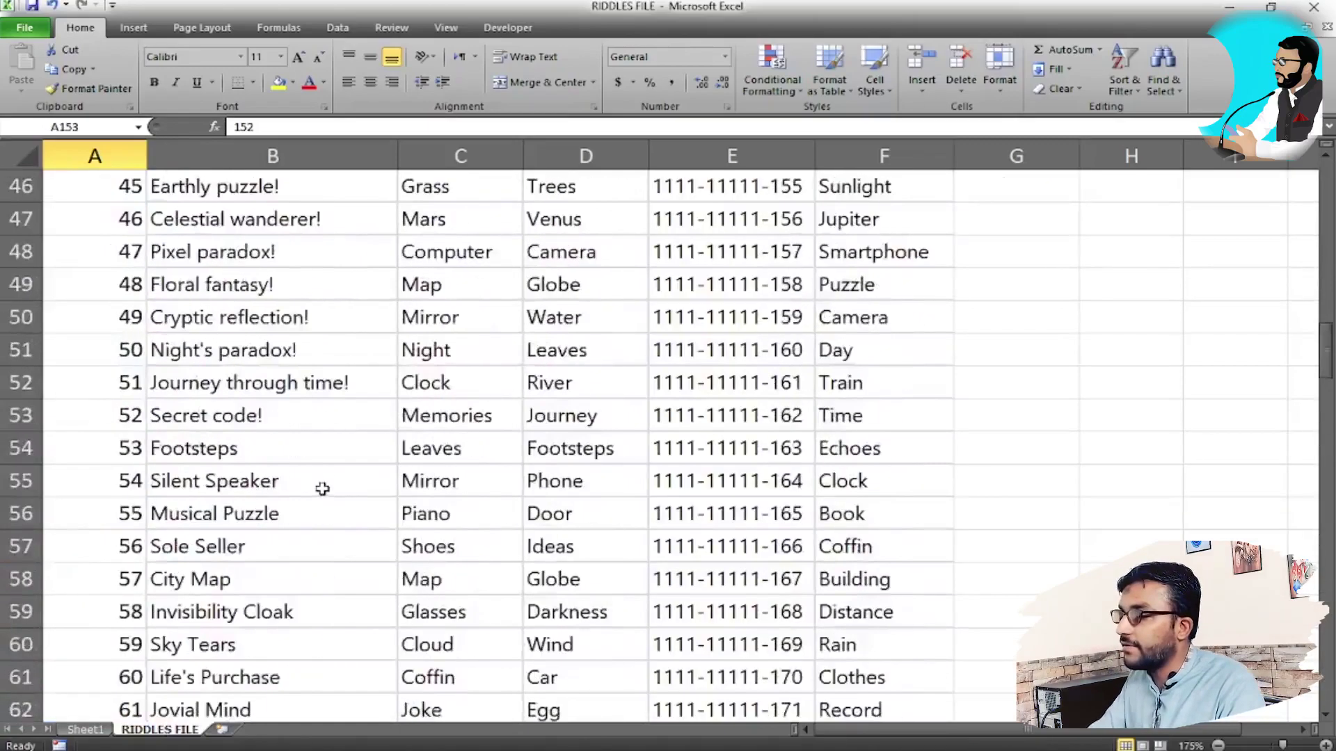
pyautogui.scroll(15, 322, 489)
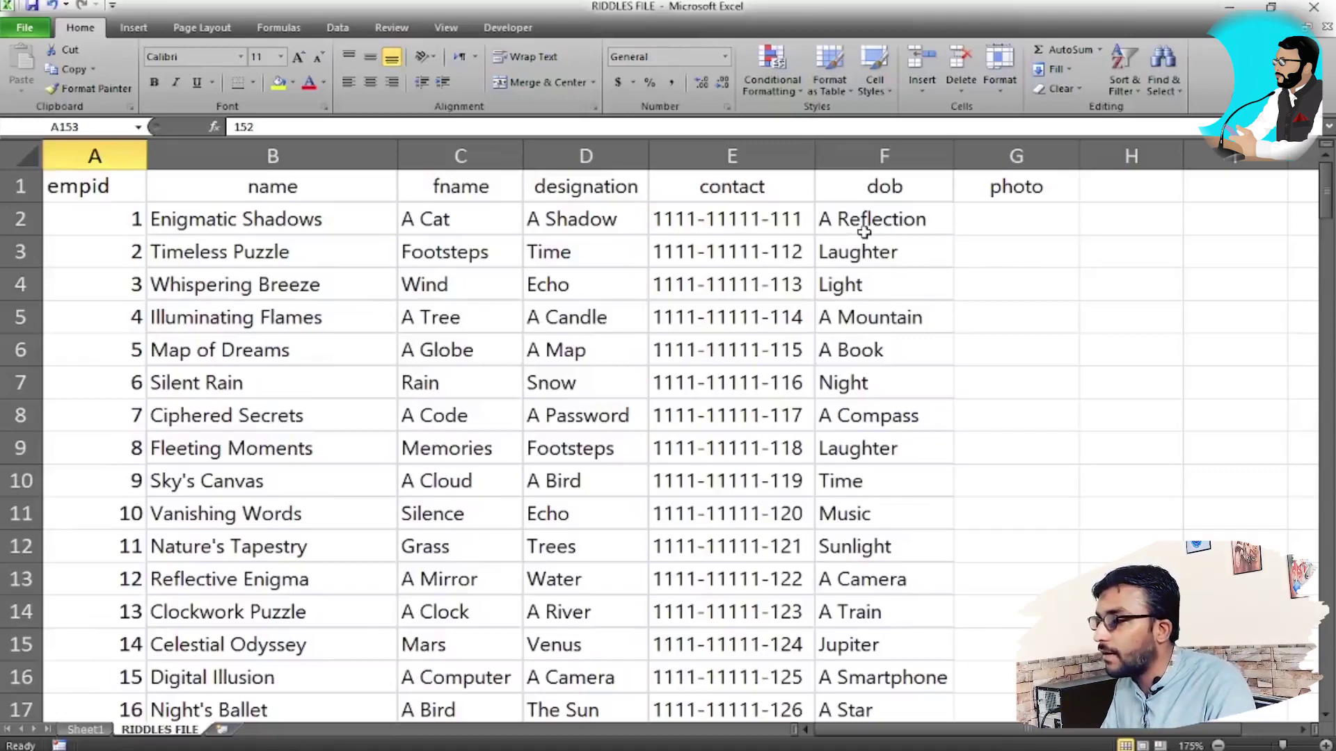
# Select the first photo cell, G2, and switch to the ID card template in Photoshop.
pyautogui.click(1005, 216)
pyautogui.hotkey('alt', 'Tab')
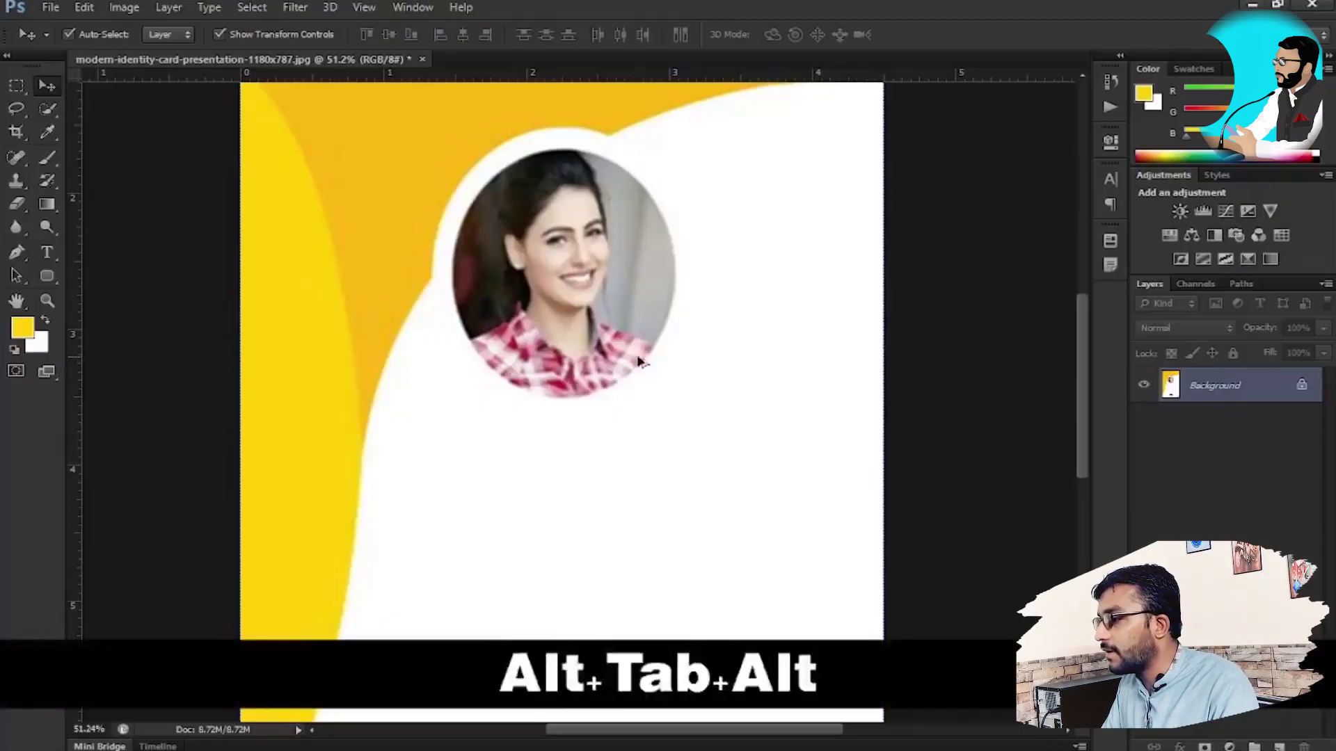
# Switch to the New folder in Downloads and look over the RIDDLES FILE workbook and photo files 1 to 20.
pyautogui.hotkey('alt', 'Tab')
pyautogui.hotkey('alt', 'Tab')
pyautogui.hotkey('alt', 'Tab')
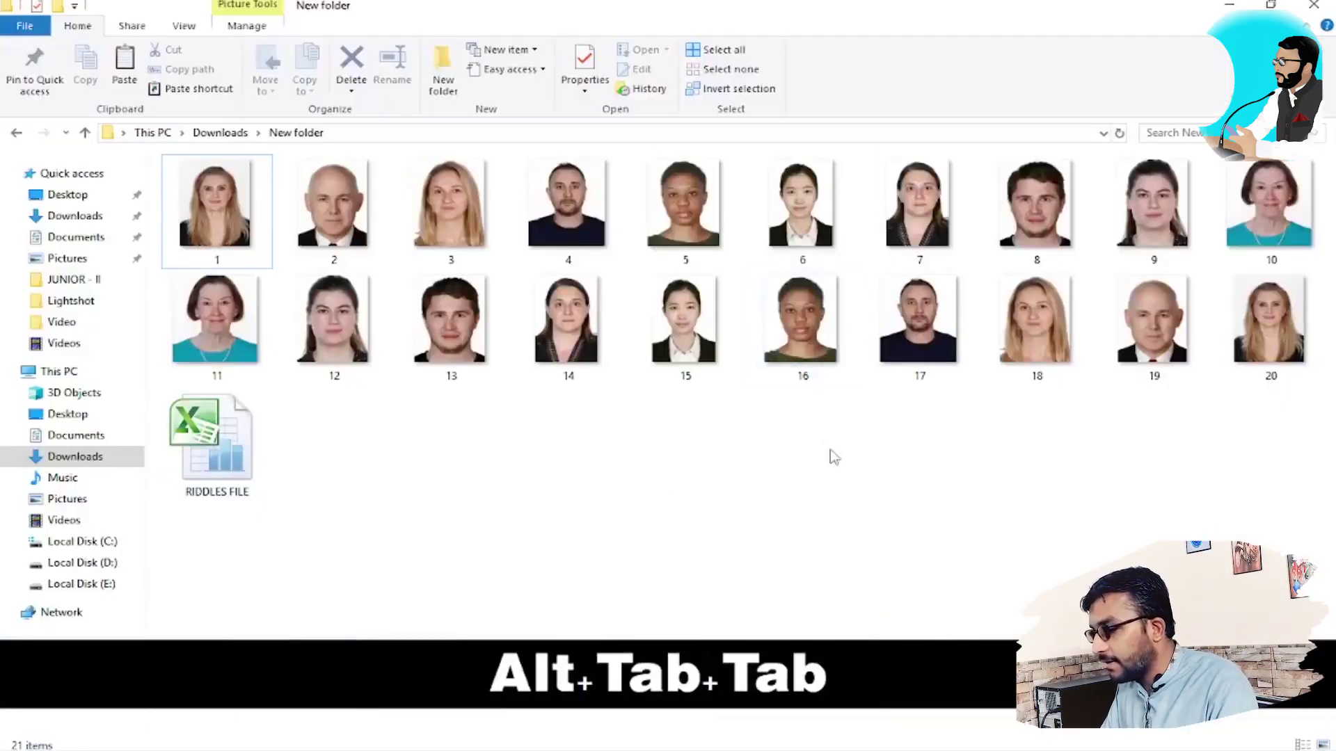
pyautogui.click(205, 465)
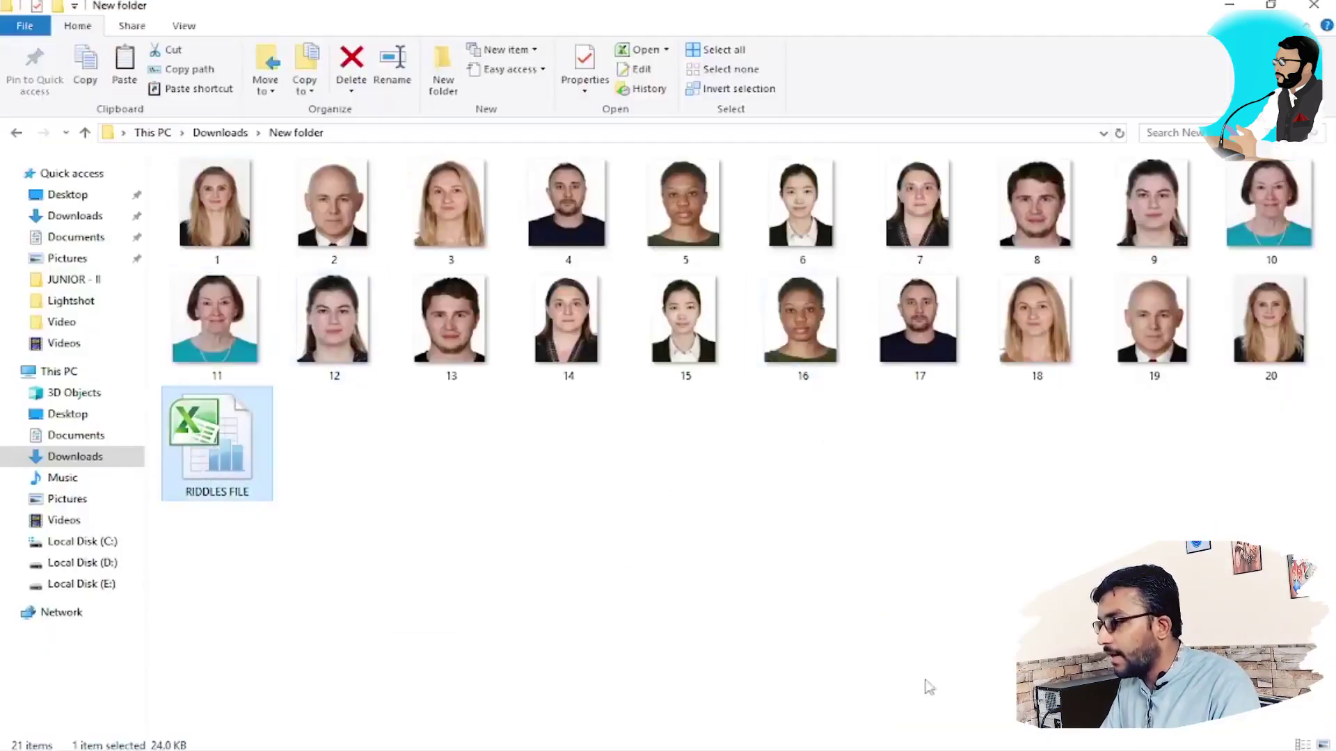
pyautogui.hotkey('alt', 'Tab')
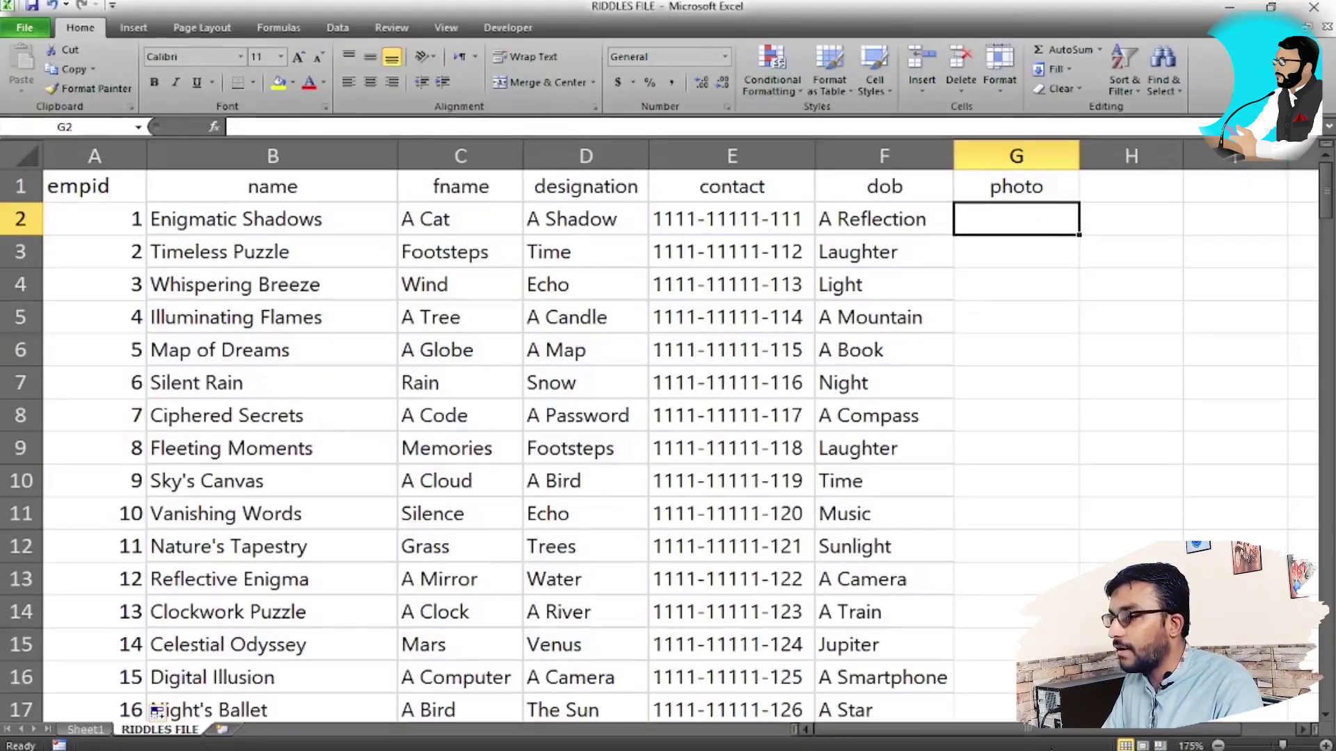
pyautogui.hotkey('alt', 'Tab')
pyautogui.click(216, 209)
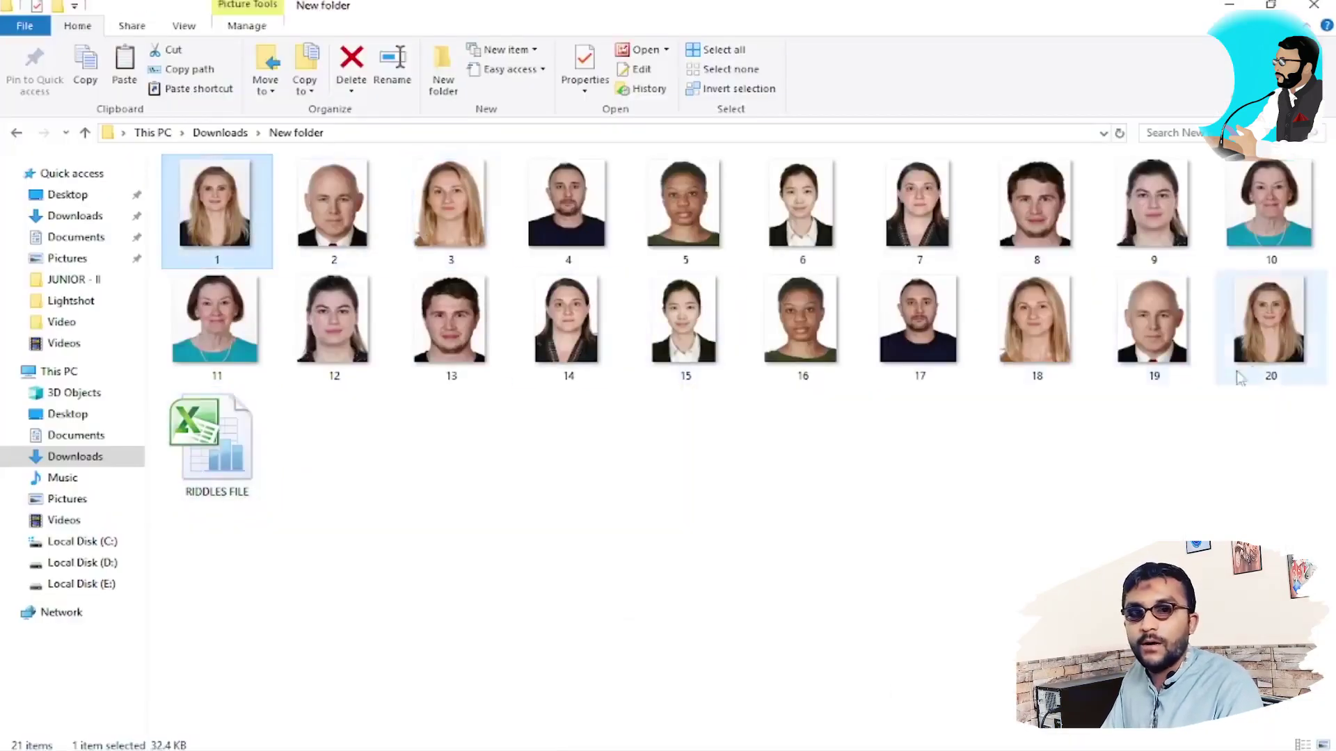
pyautogui.keyDown('shift'); pyautogui.click(1258, 358); pyautogui.keyUp('shift')
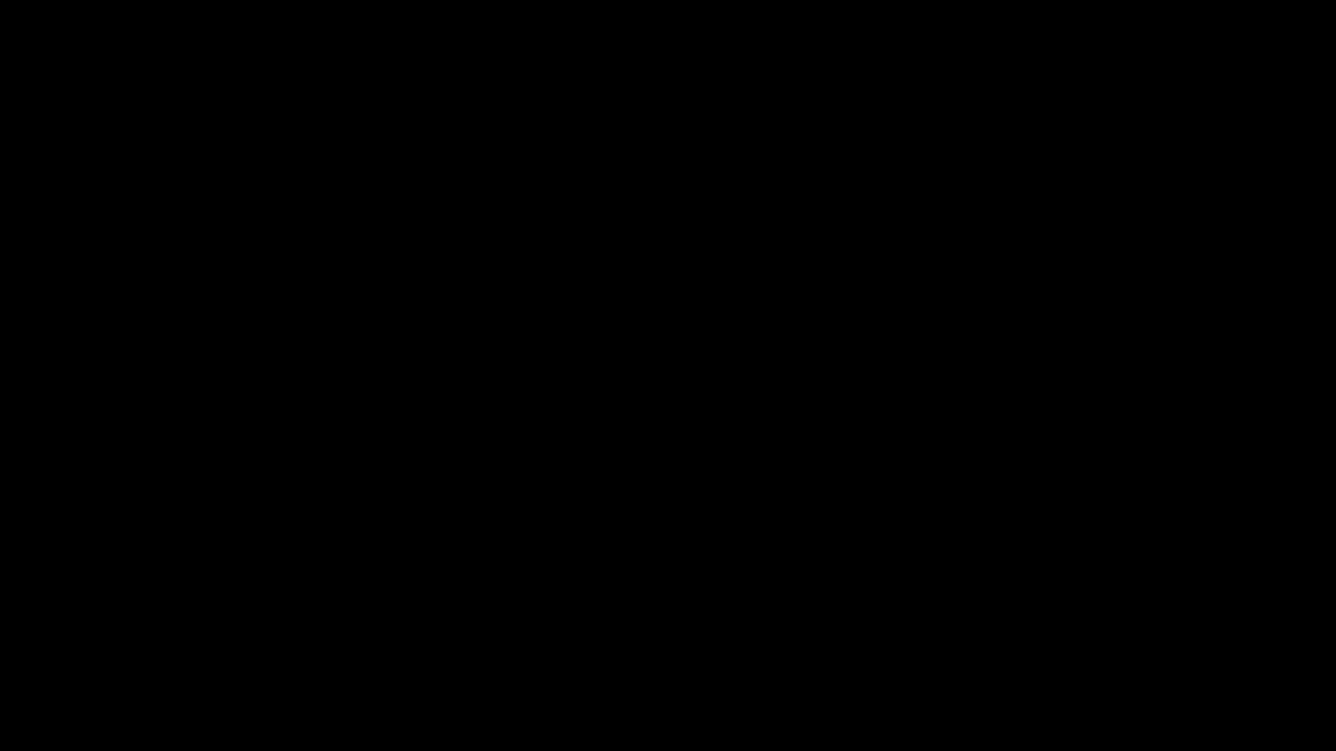
pyautogui.click(438, 464)
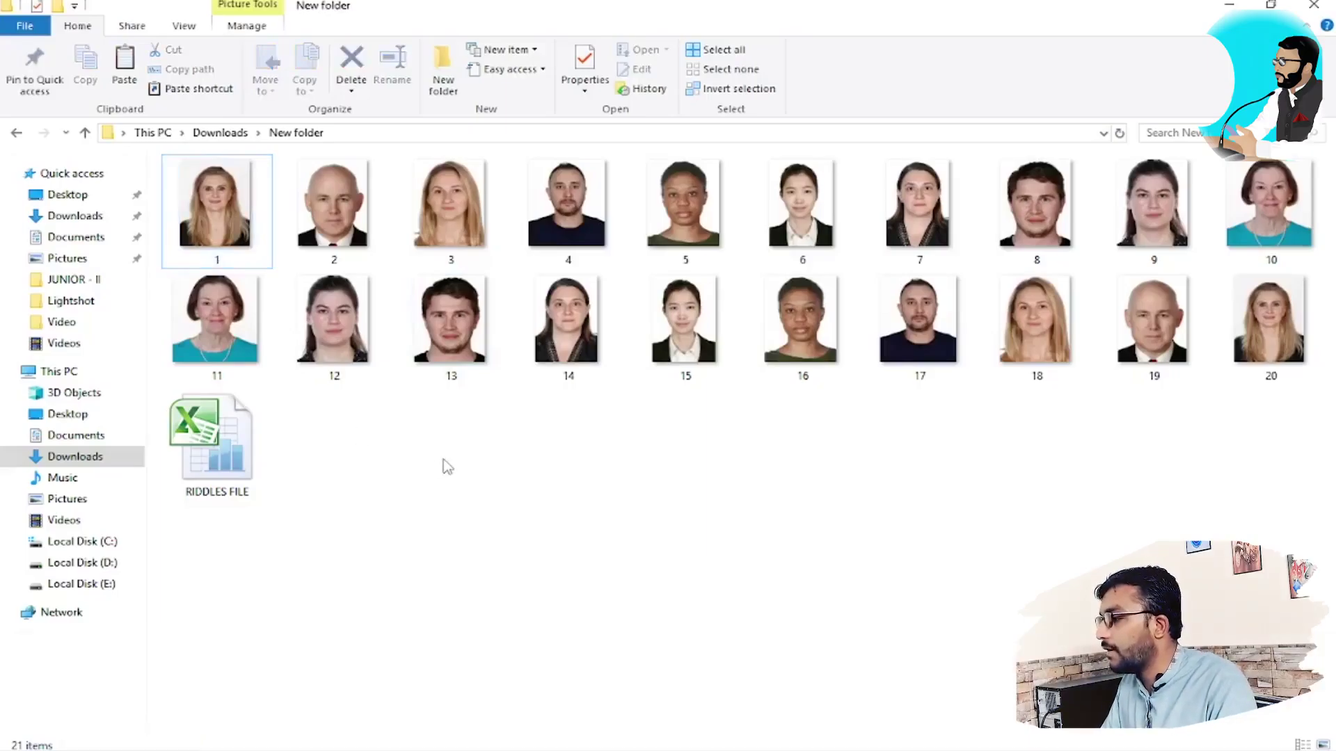
# Compare photo file 1 with the first employee record and its photo cell G2 in the workbook, and return to the photo folder.
pyautogui.click(201, 221)
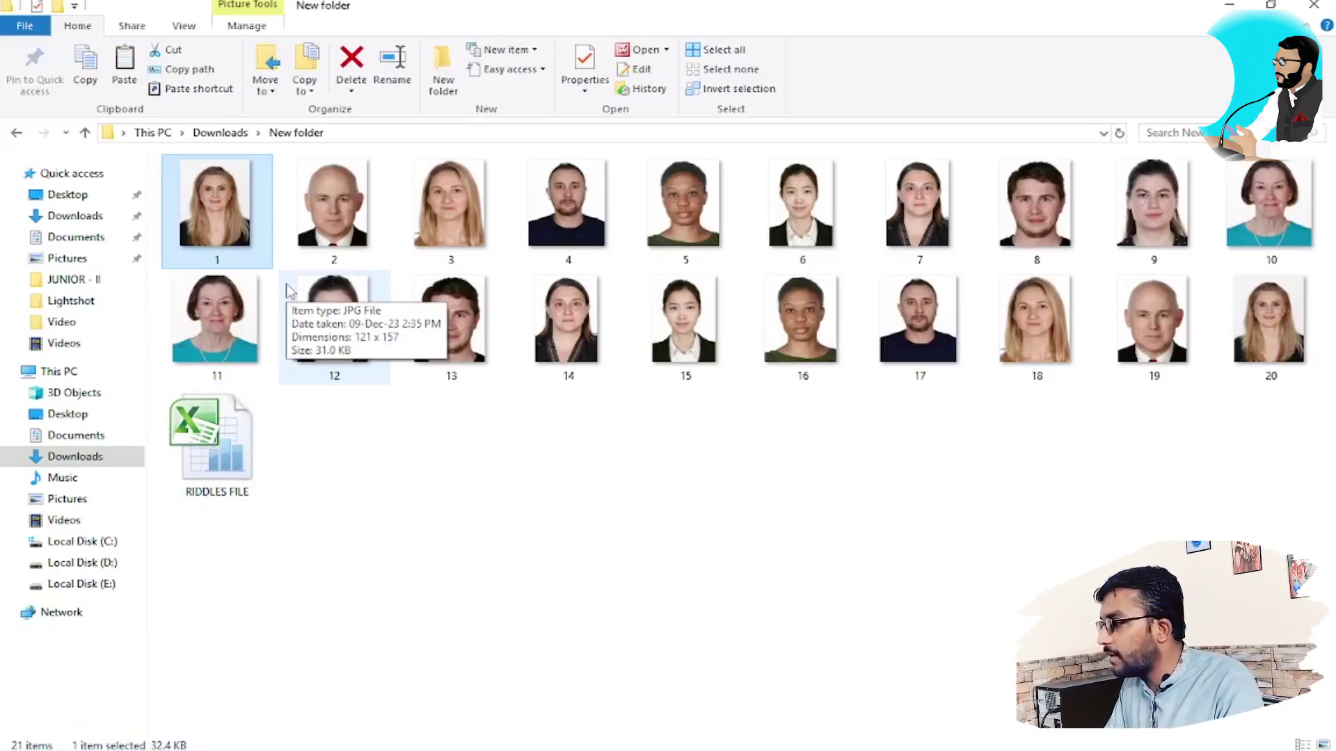
pyautogui.click(1015, 749)
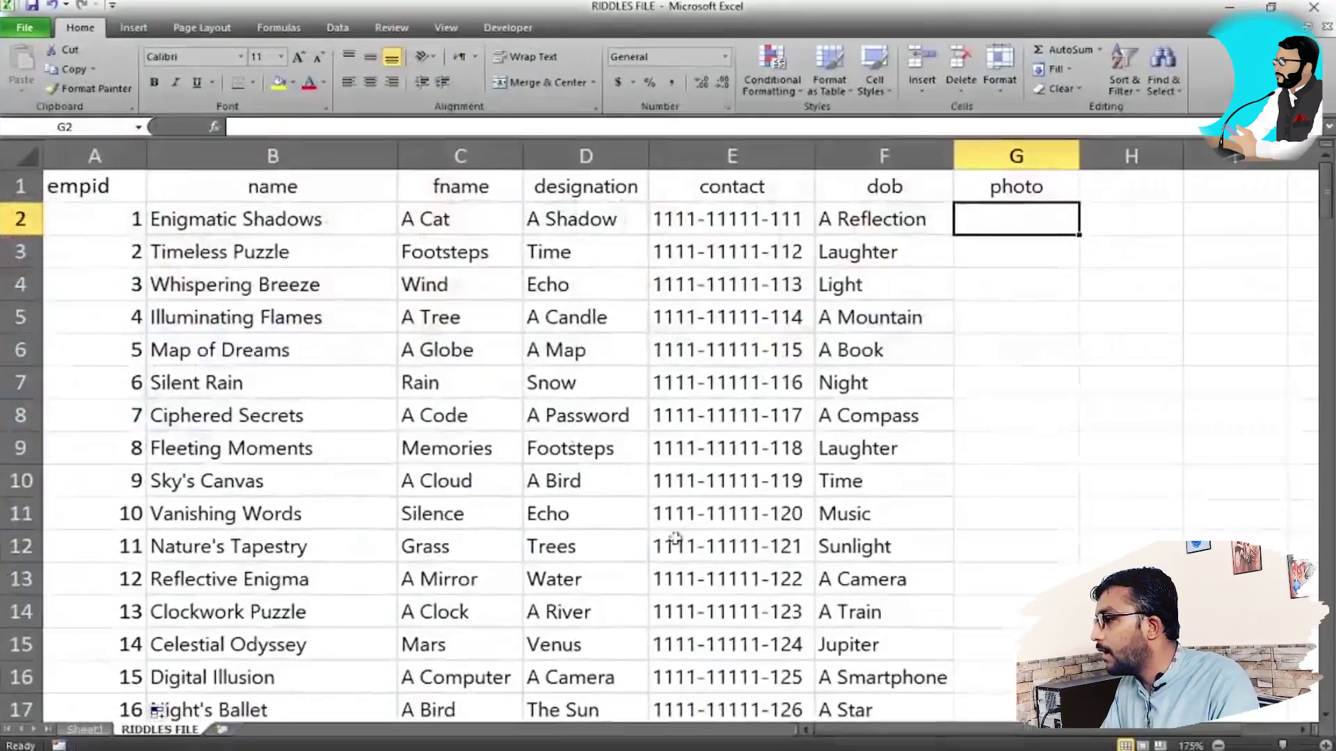
pyautogui.click(124, 222)
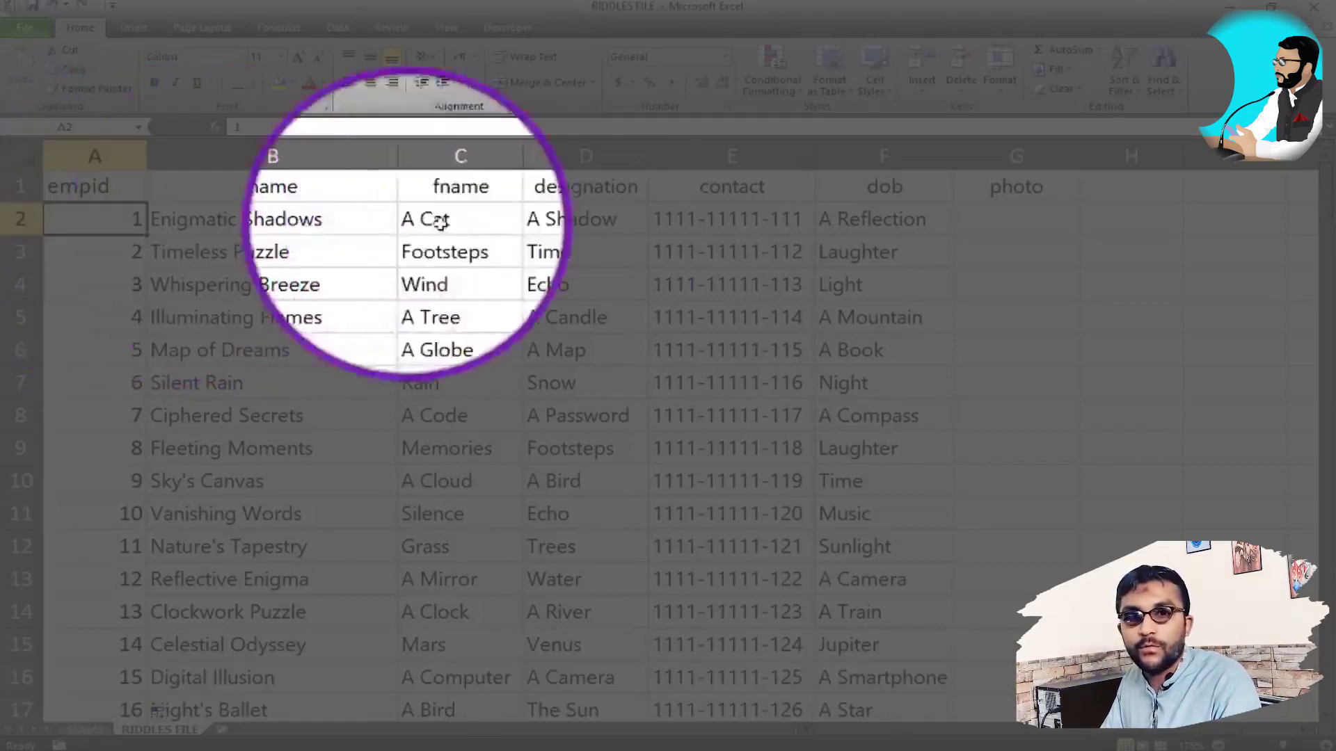
pyautogui.click(1001, 229)
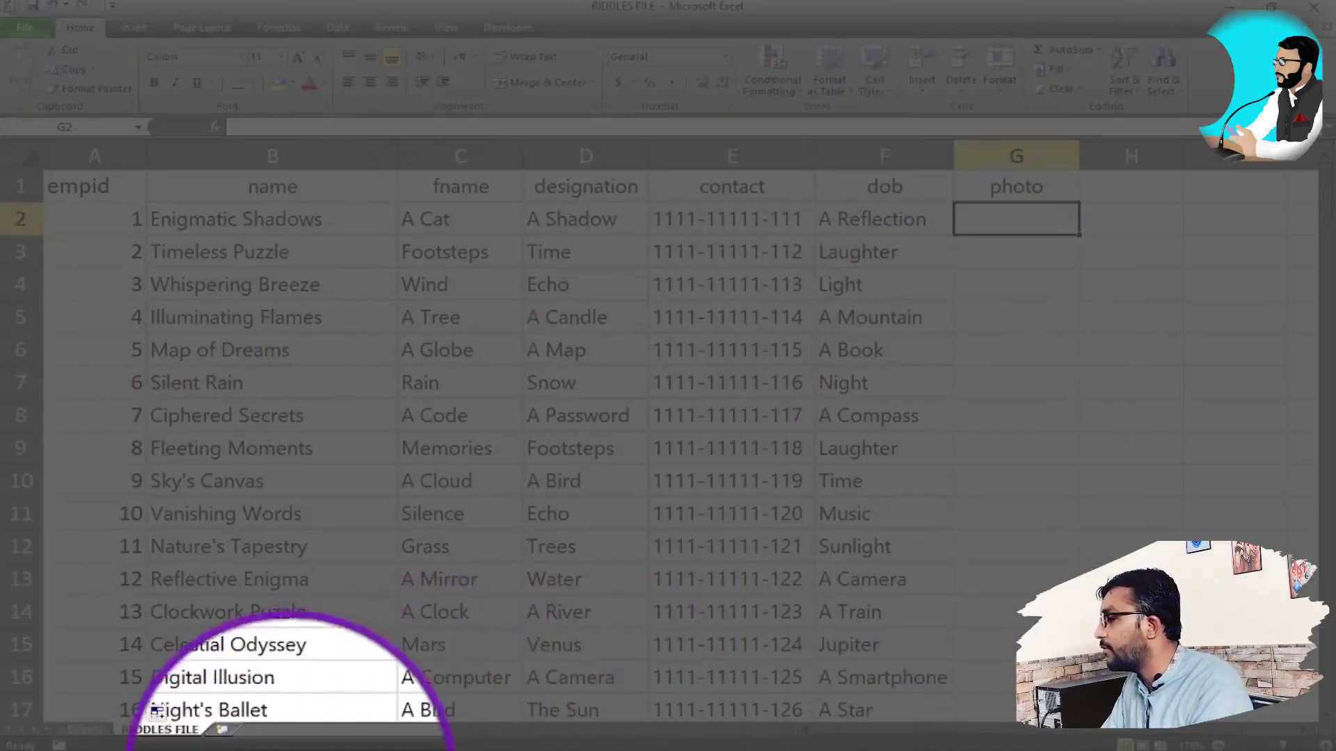
pyautogui.click(281, 750)
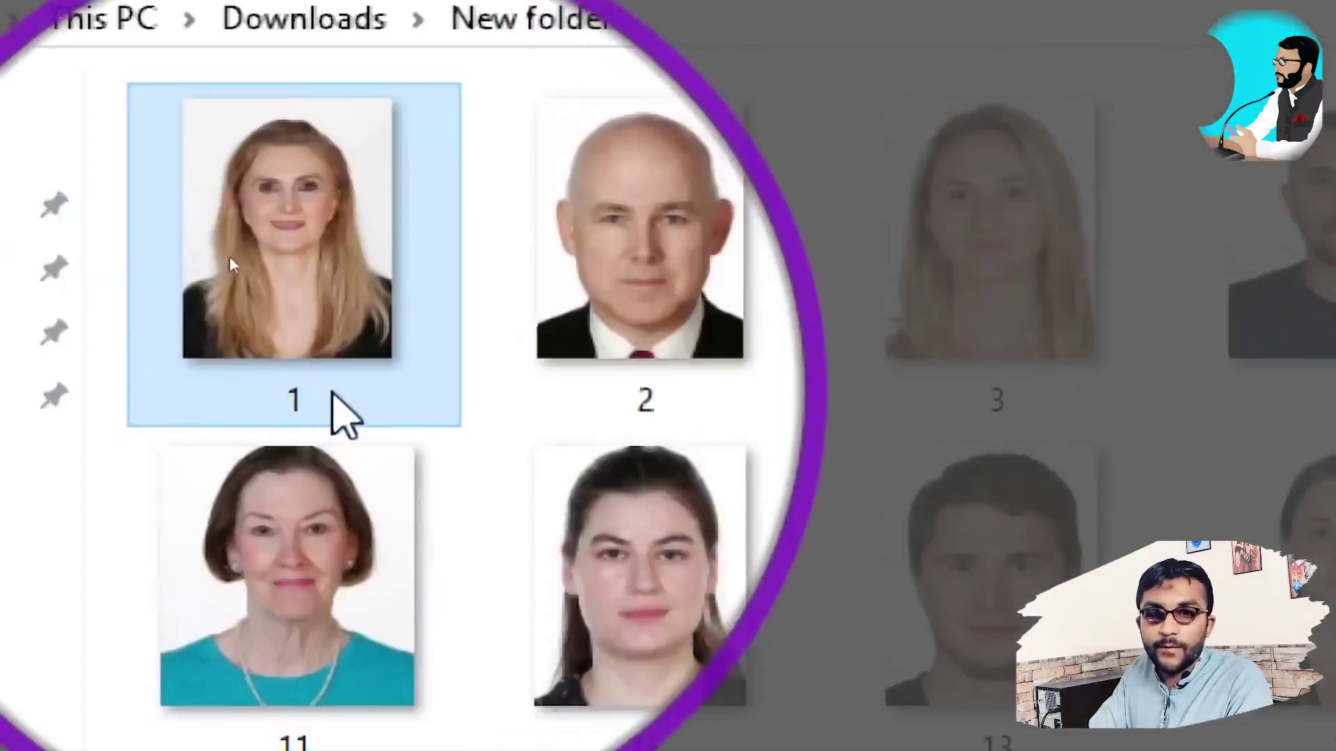
# Examine the file names of the numbered photos in order, from 1 through 20.
pyautogui.moveTo(225, 262)
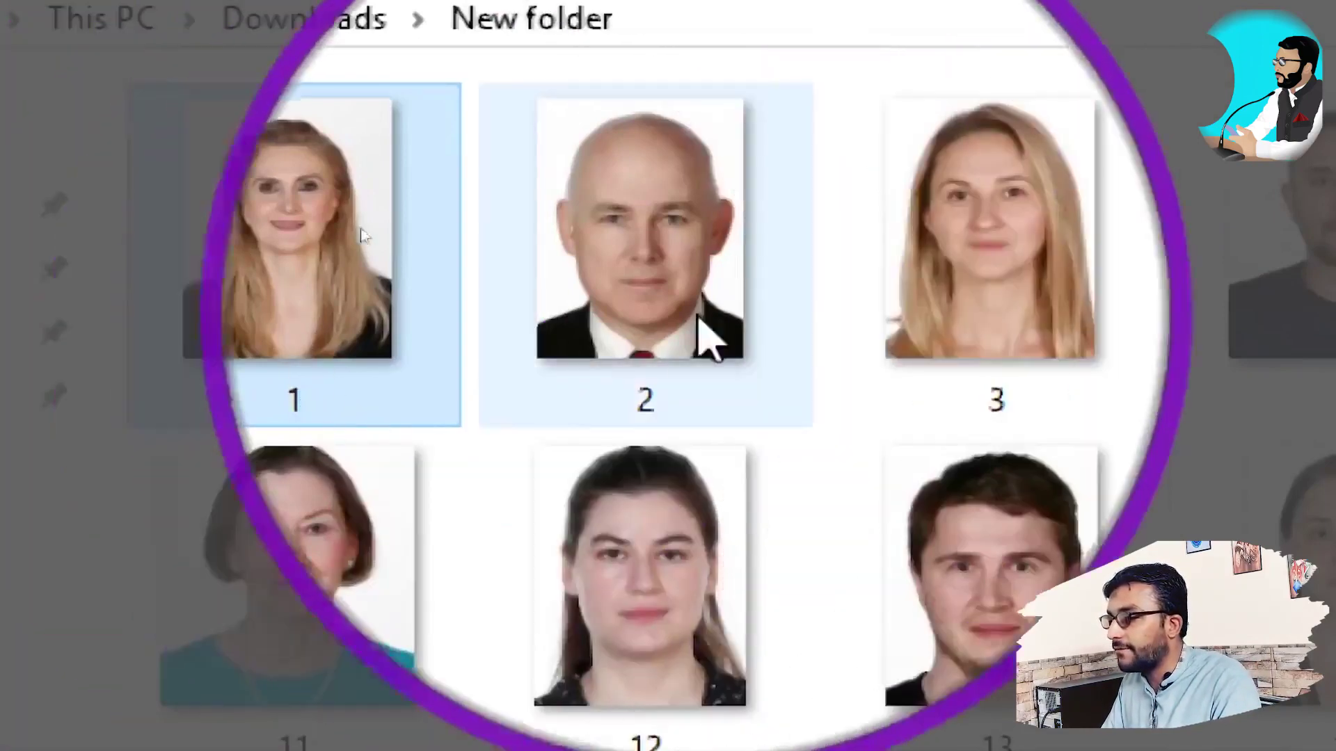
pyautogui.click(702, 322)
pyautogui.click(958, 316)
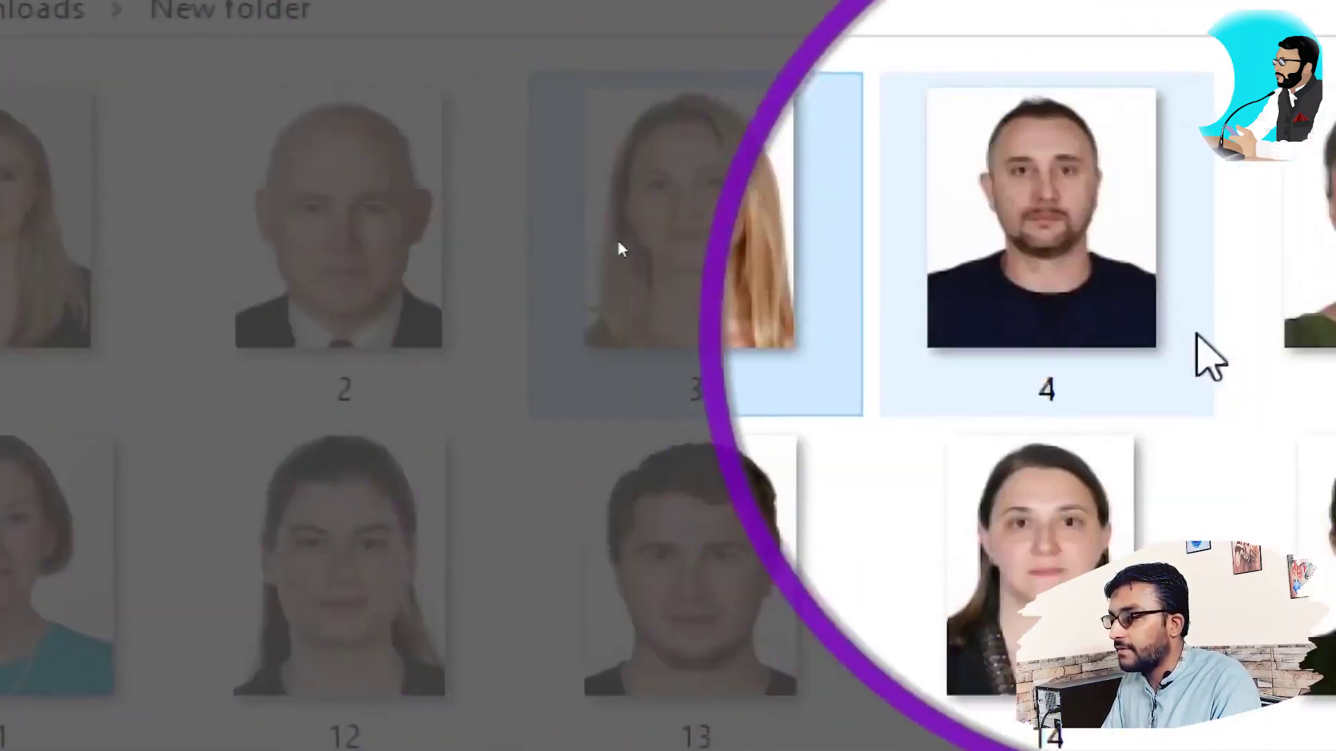
pyautogui.click(1308, 306)
pyautogui.click(1311, 300)
pyautogui.click(1242, 295)
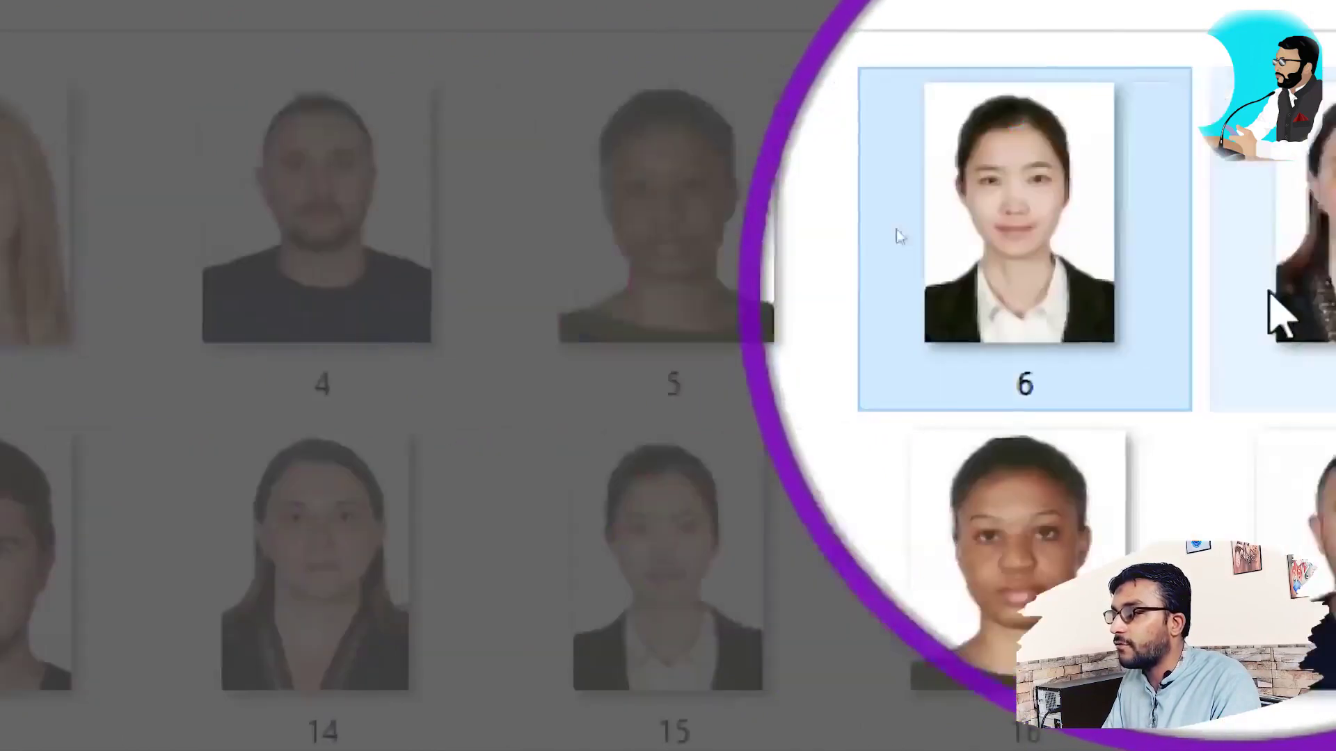
pyautogui.click(1280, 285)
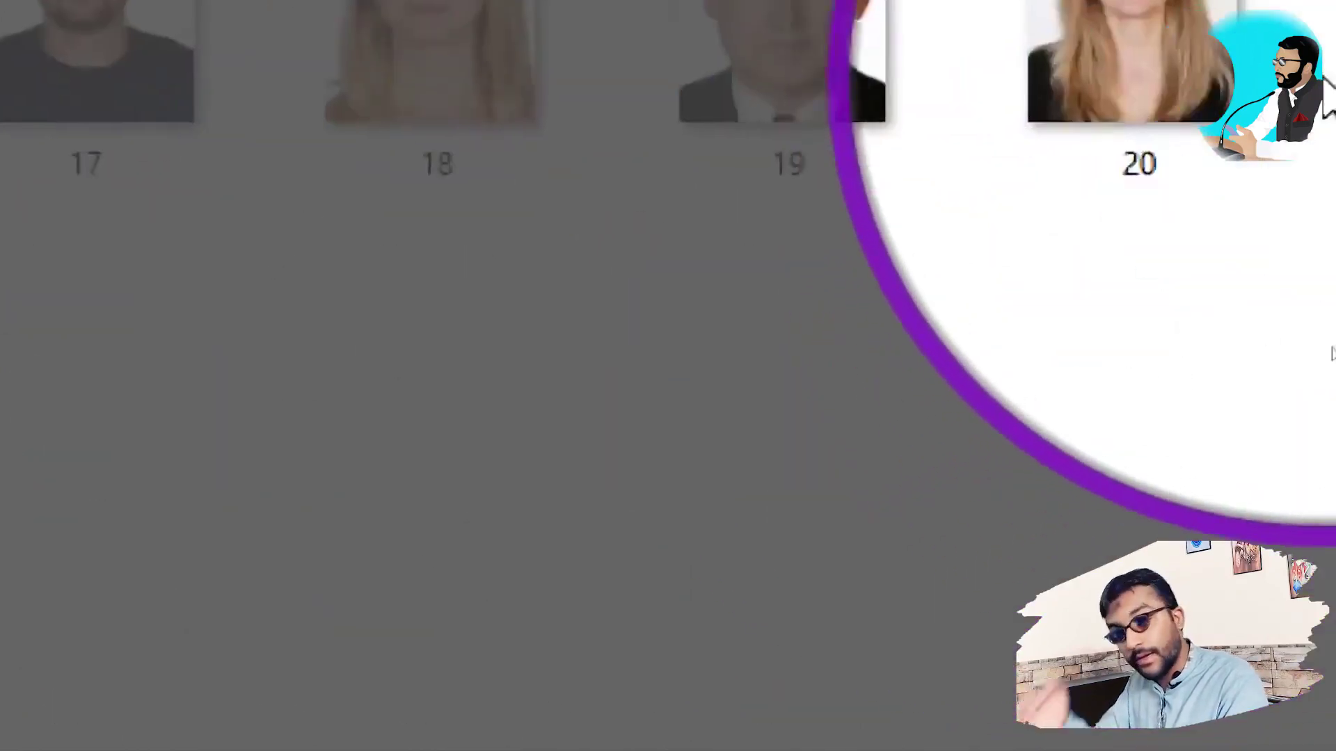
pyautogui.click(1247, 333)
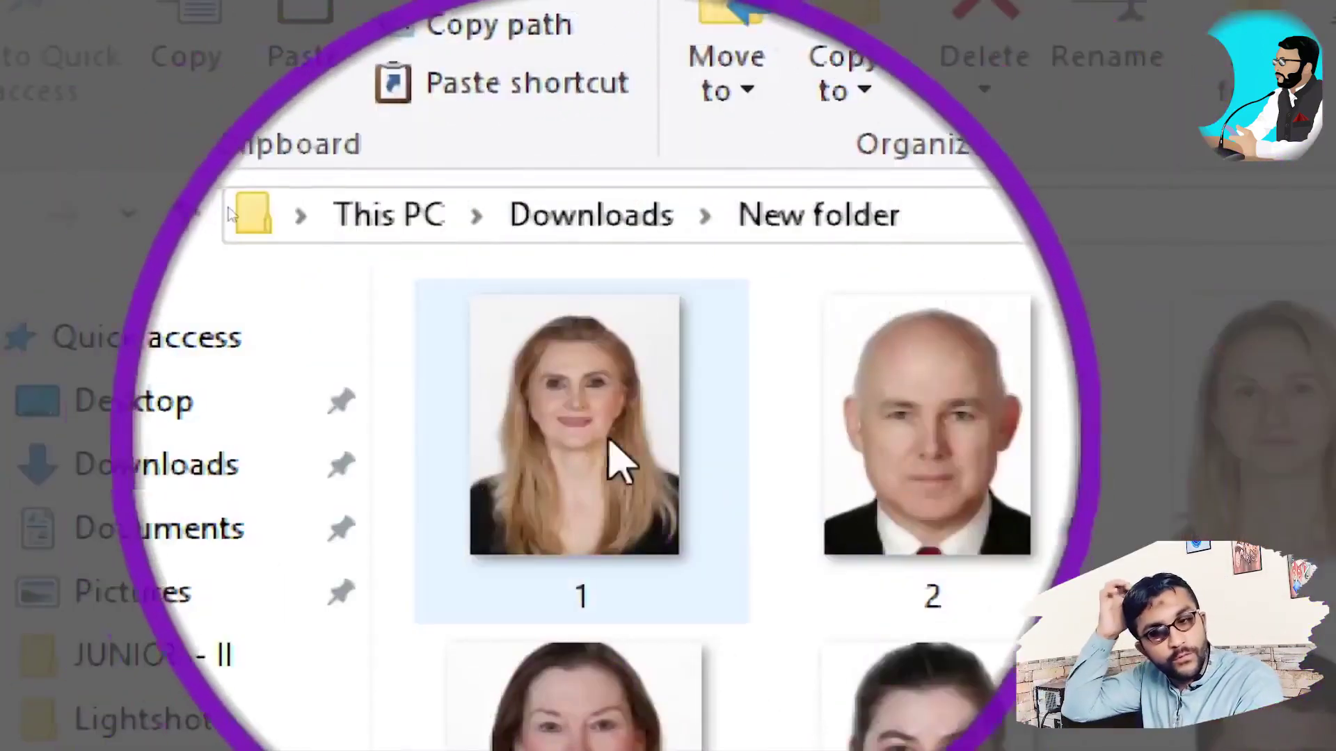
# Check the file type and extension of photos 1, 13 and 17 in their file properties.
pyautogui.click(623, 459)
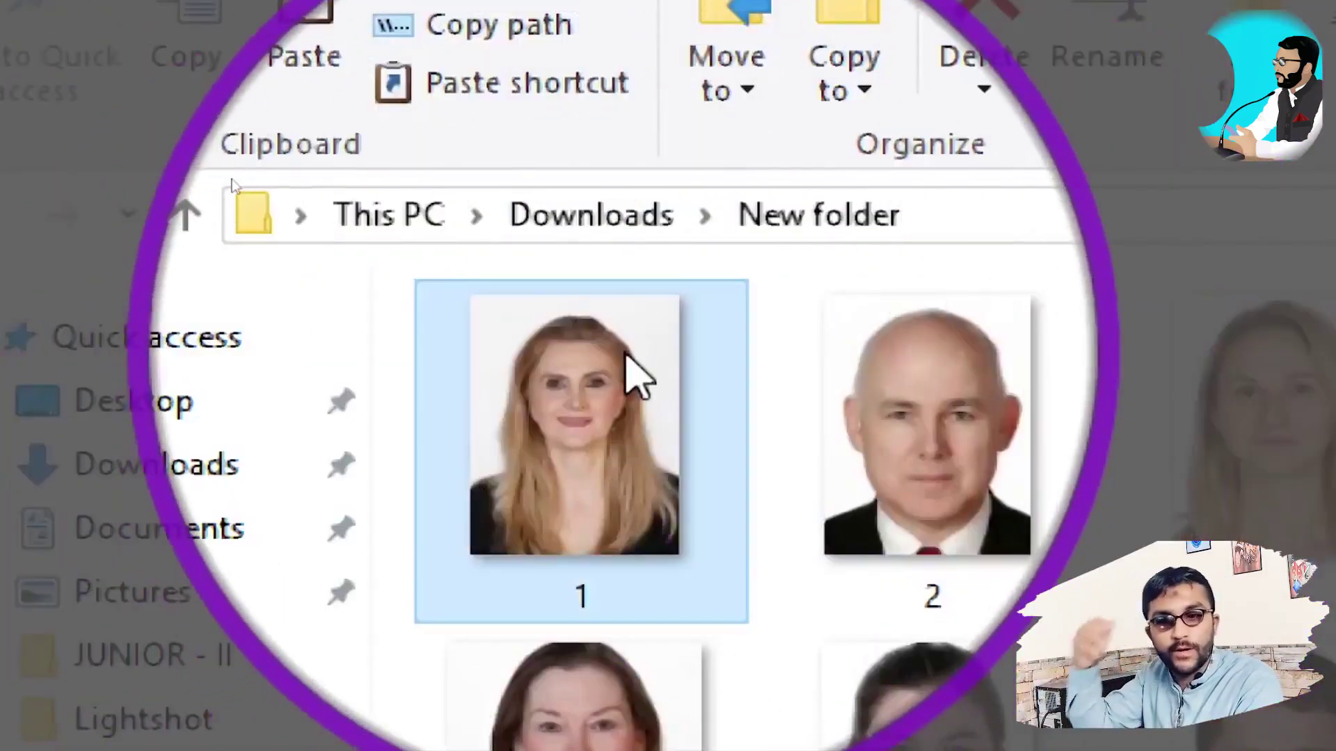
pyautogui.moveTo(630, 362)
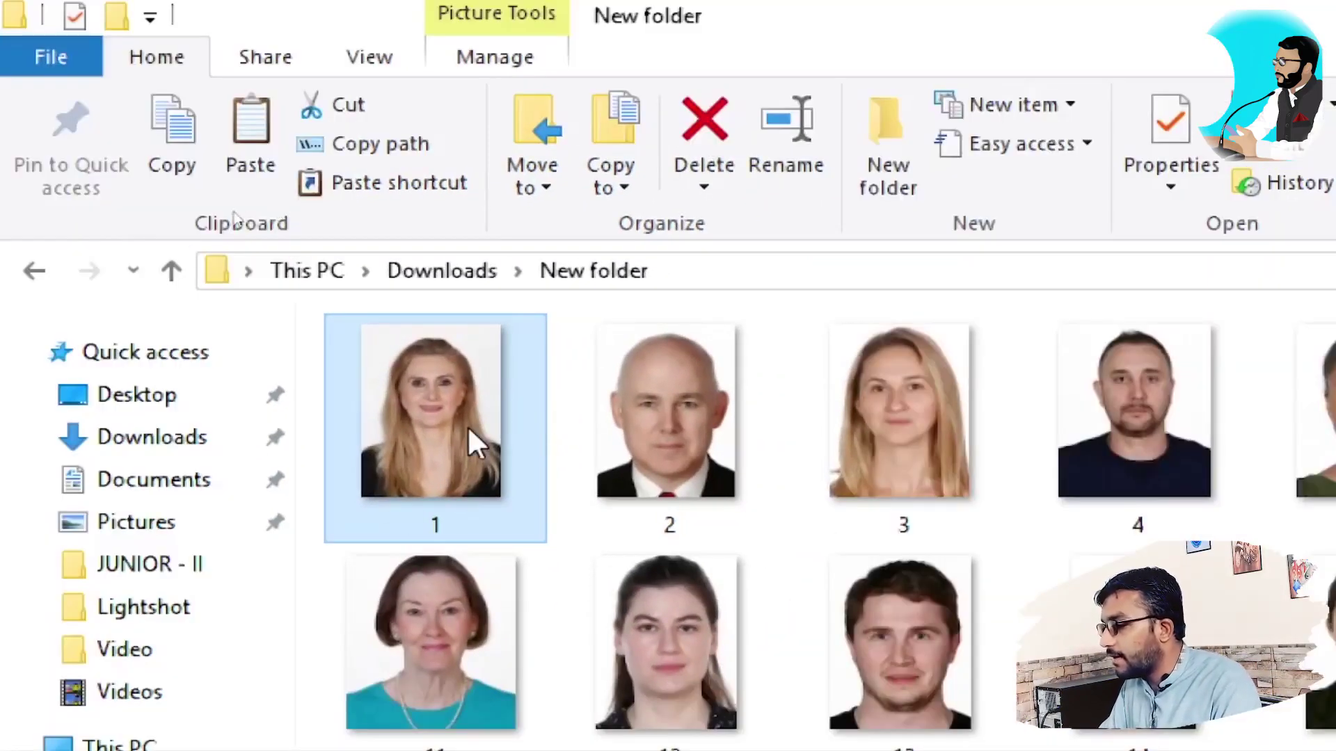
pyautogui.hotkey('alt', 'Return')
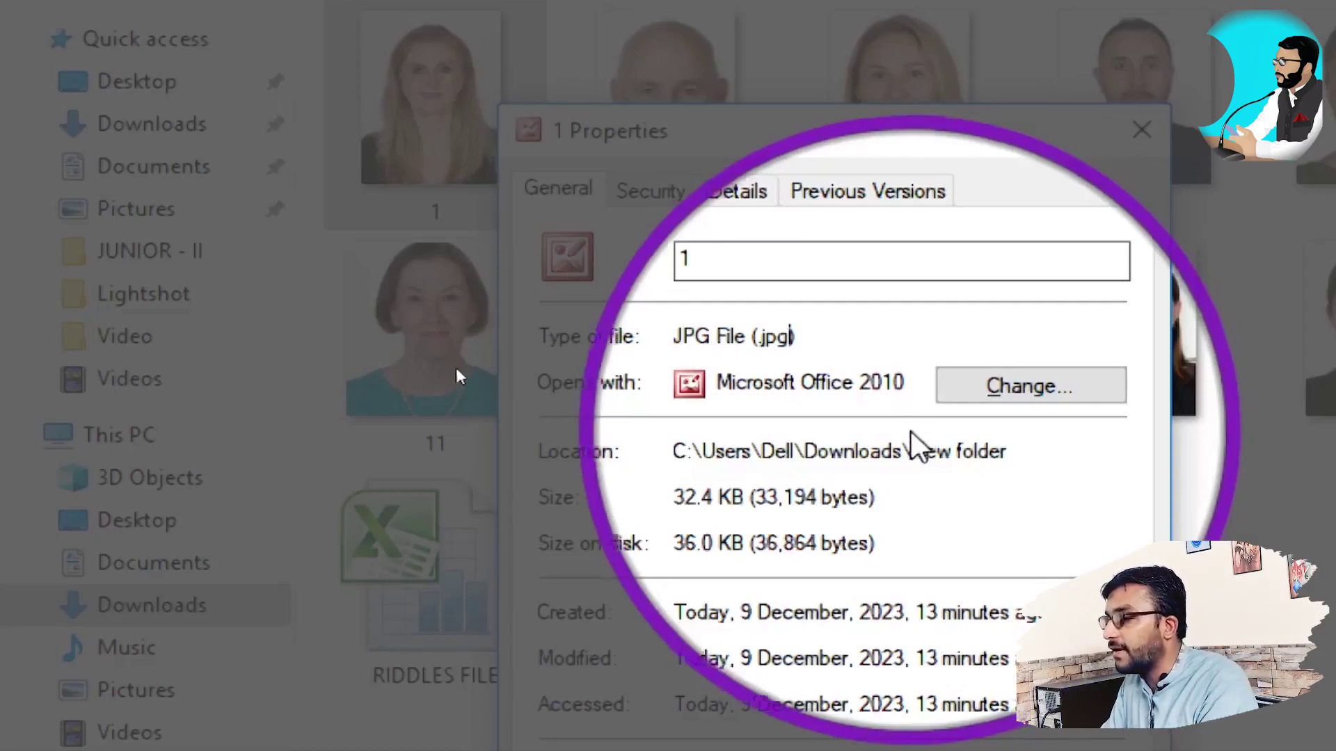
pyautogui.click(953, 501)
pyautogui.press('Escape')
pyautogui.click(864, 256)
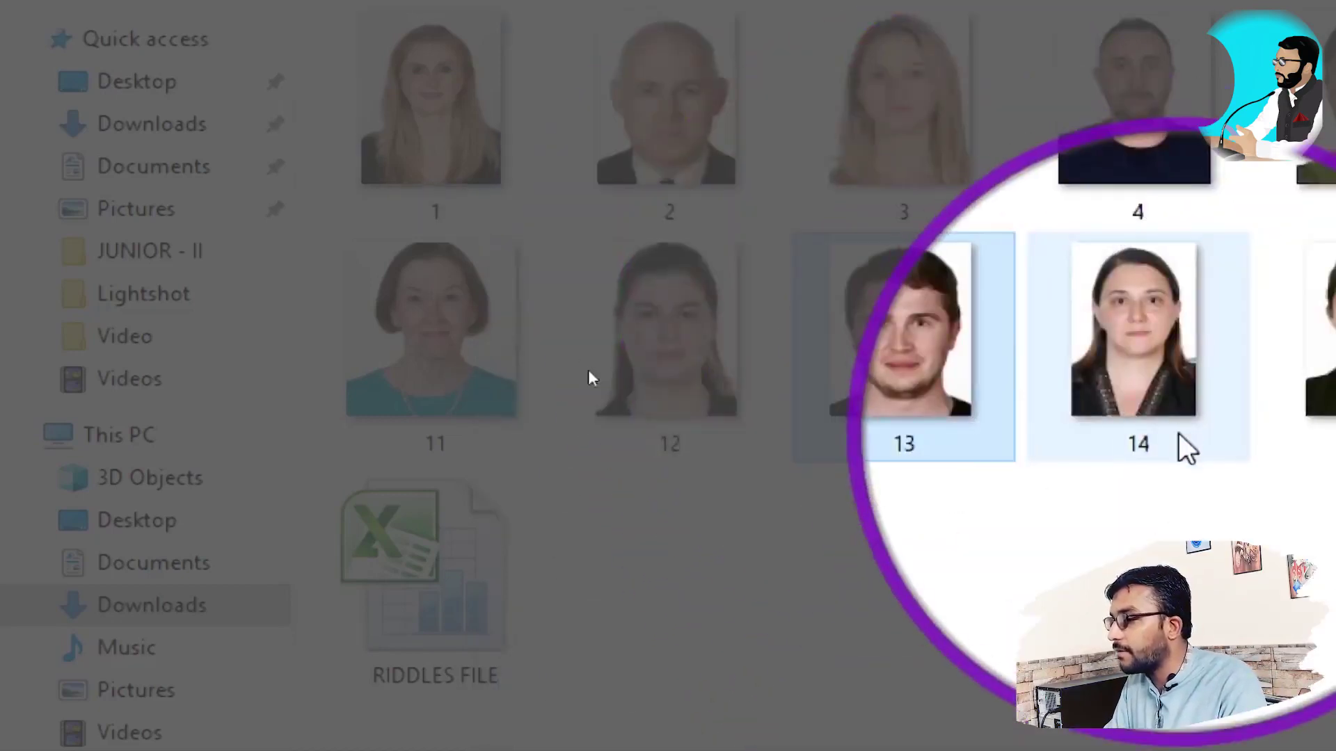
pyautogui.hotkey('alt', 'Return')
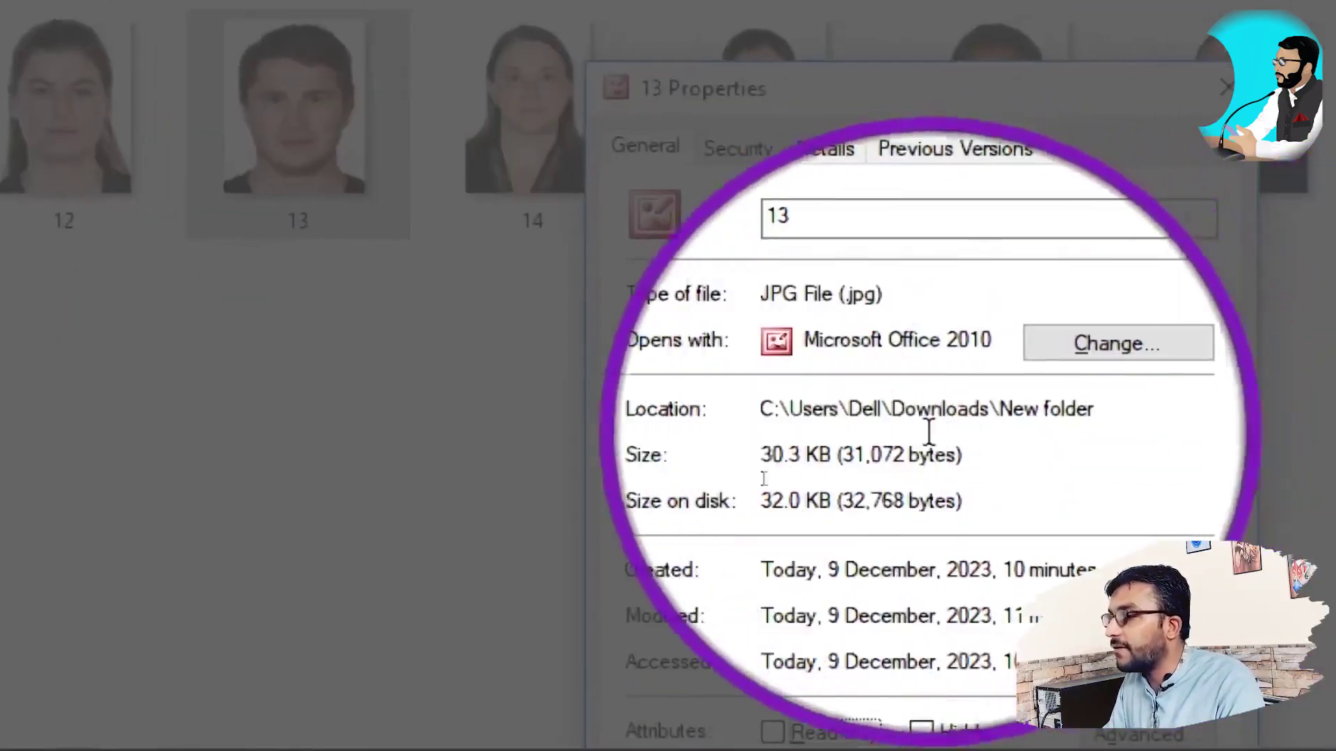
pyautogui.press('Escape')
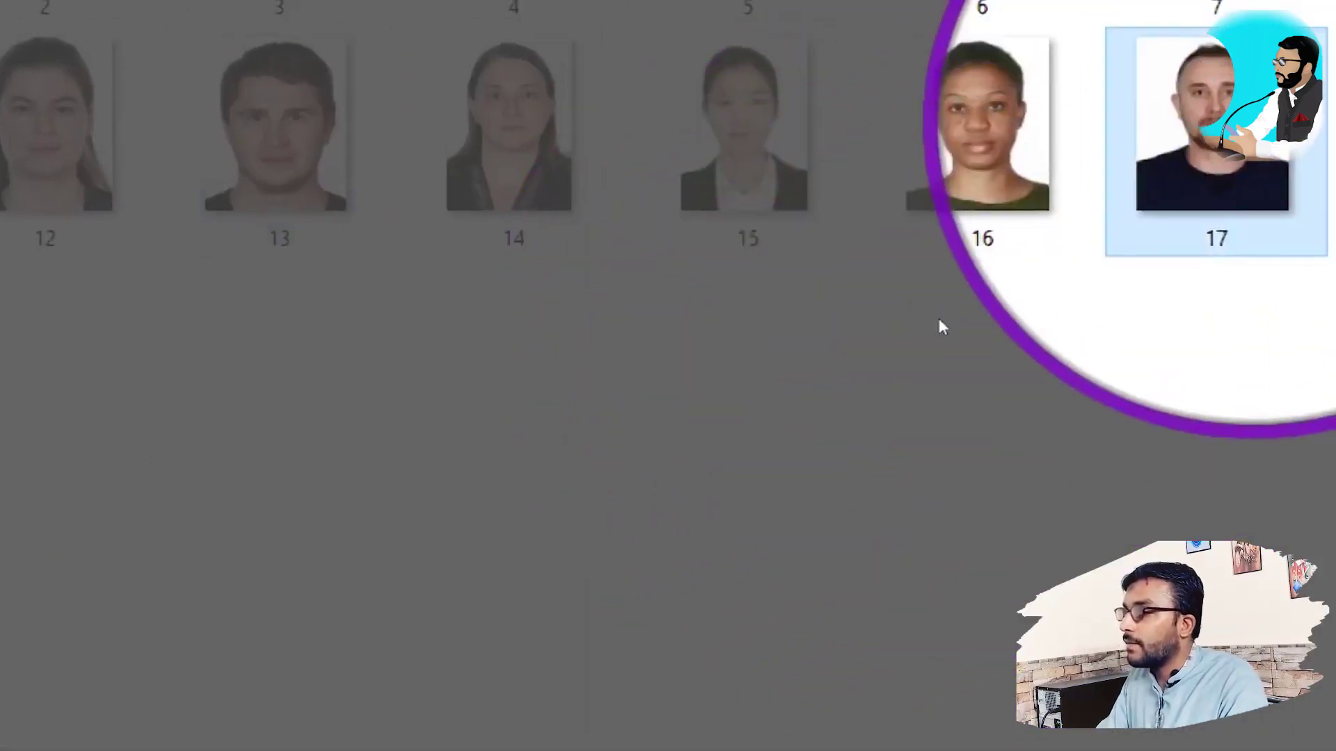
pyautogui.hotkey('alt', 'Return')
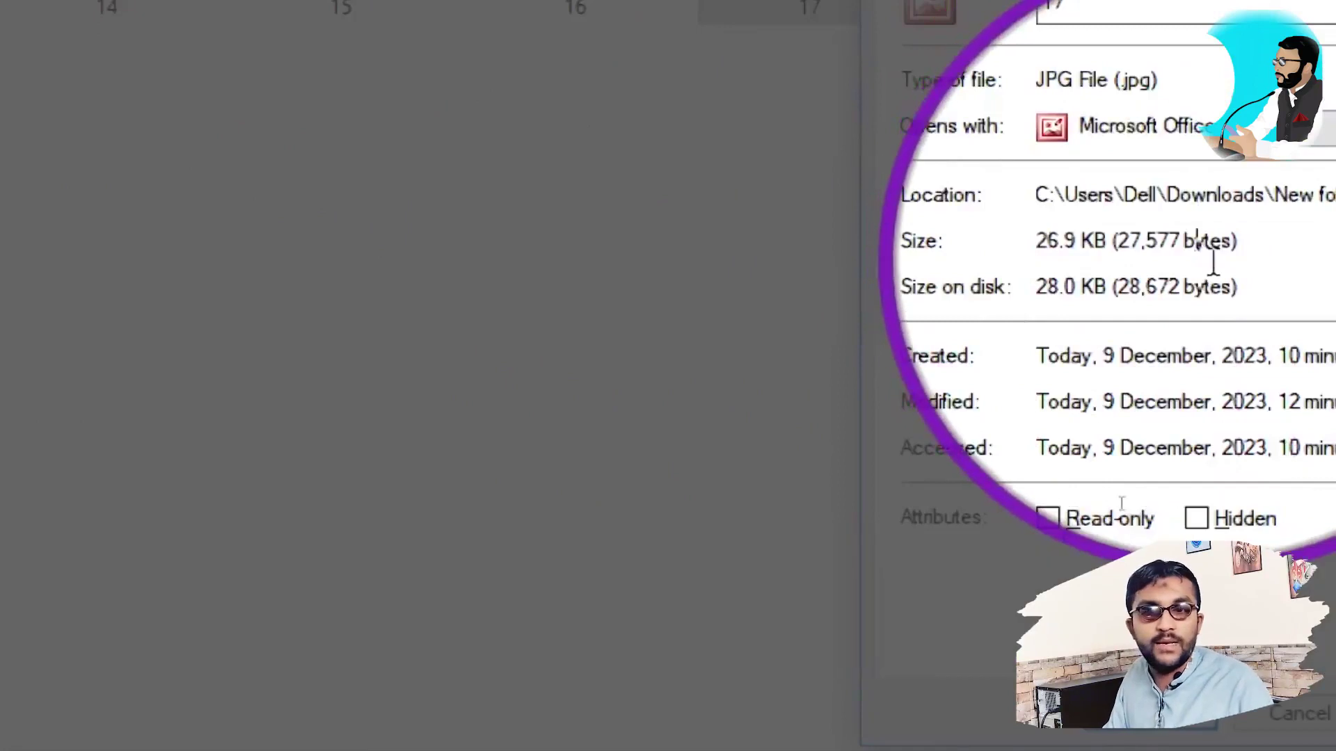
pyautogui.press('Escape')
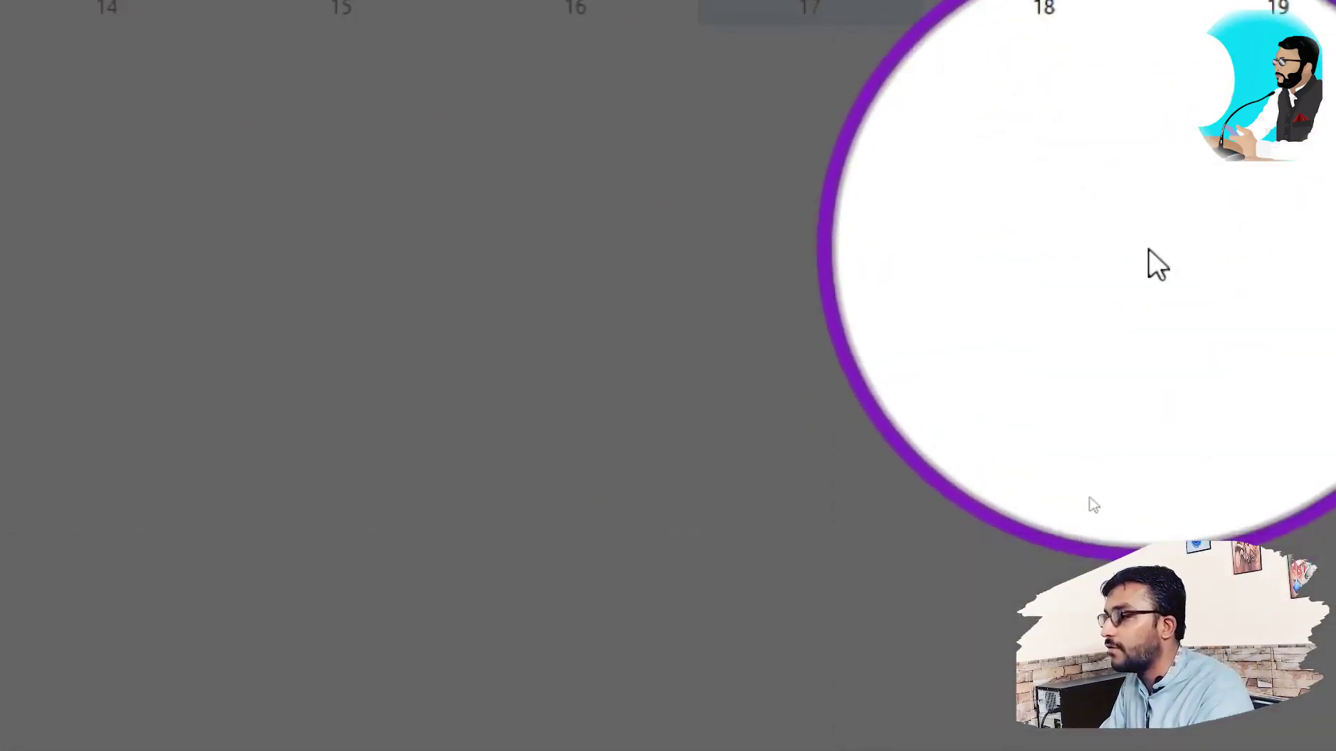
# Review the photos in groups by selecting files 1 to 4, 5 to 8, and 9 to 14 in turn.
pyautogui.press('super')
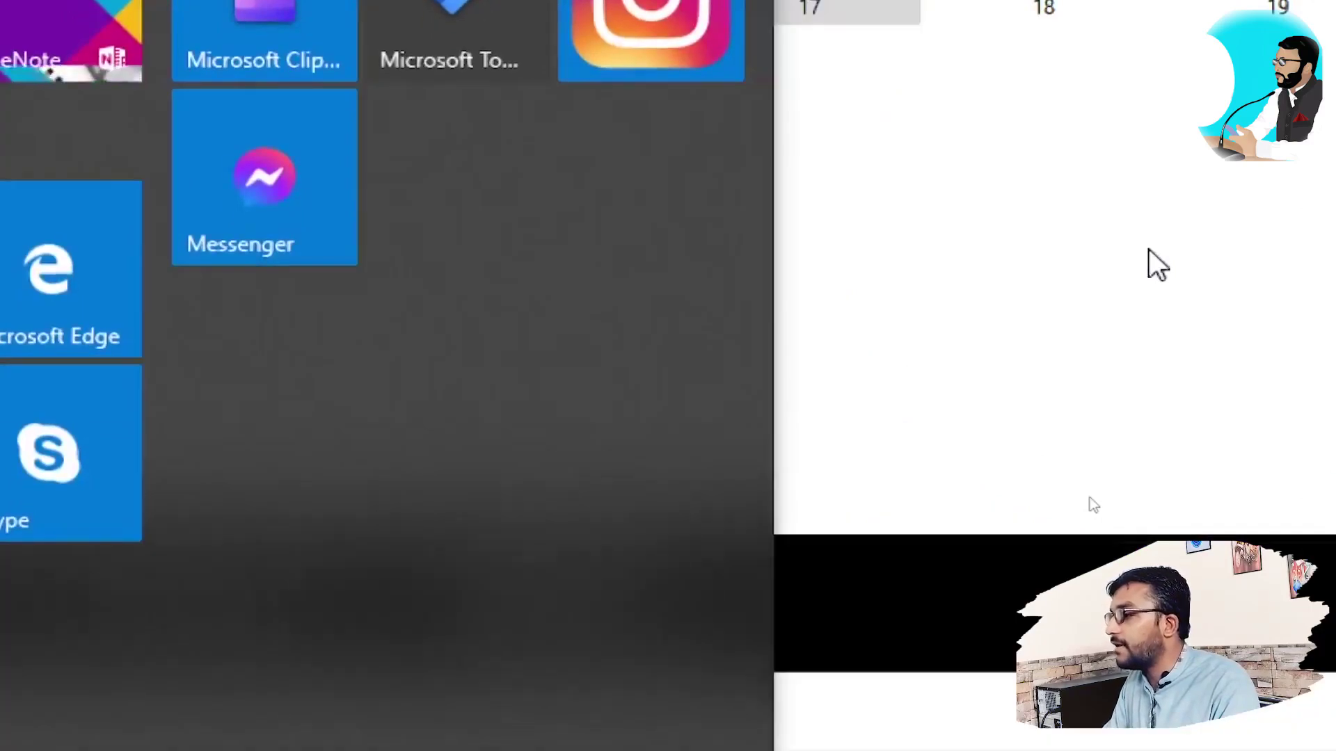
pyautogui.press('super+minus')
pyautogui.click(1060, 502)
pyautogui.click(243, 224)
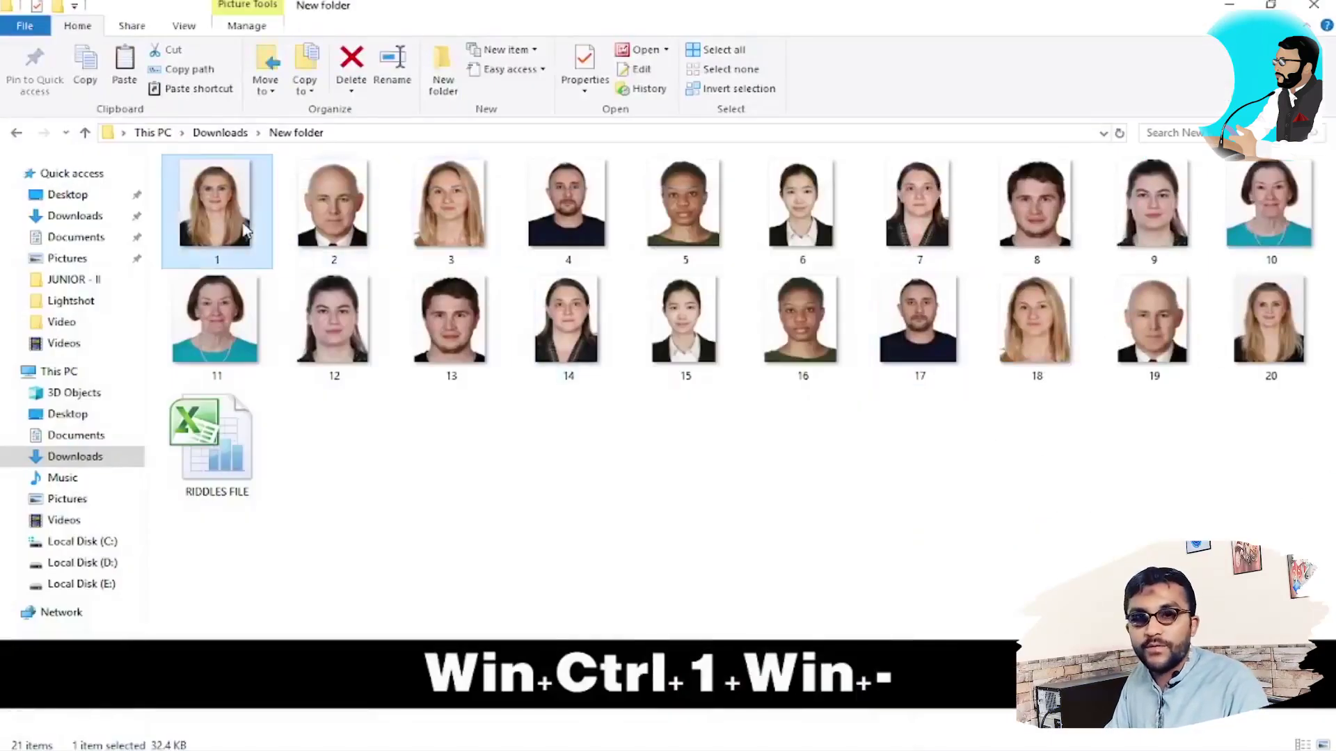
pyautogui.keyDown('shift'); pyautogui.click(574, 240); pyautogui.keyUp('shift')
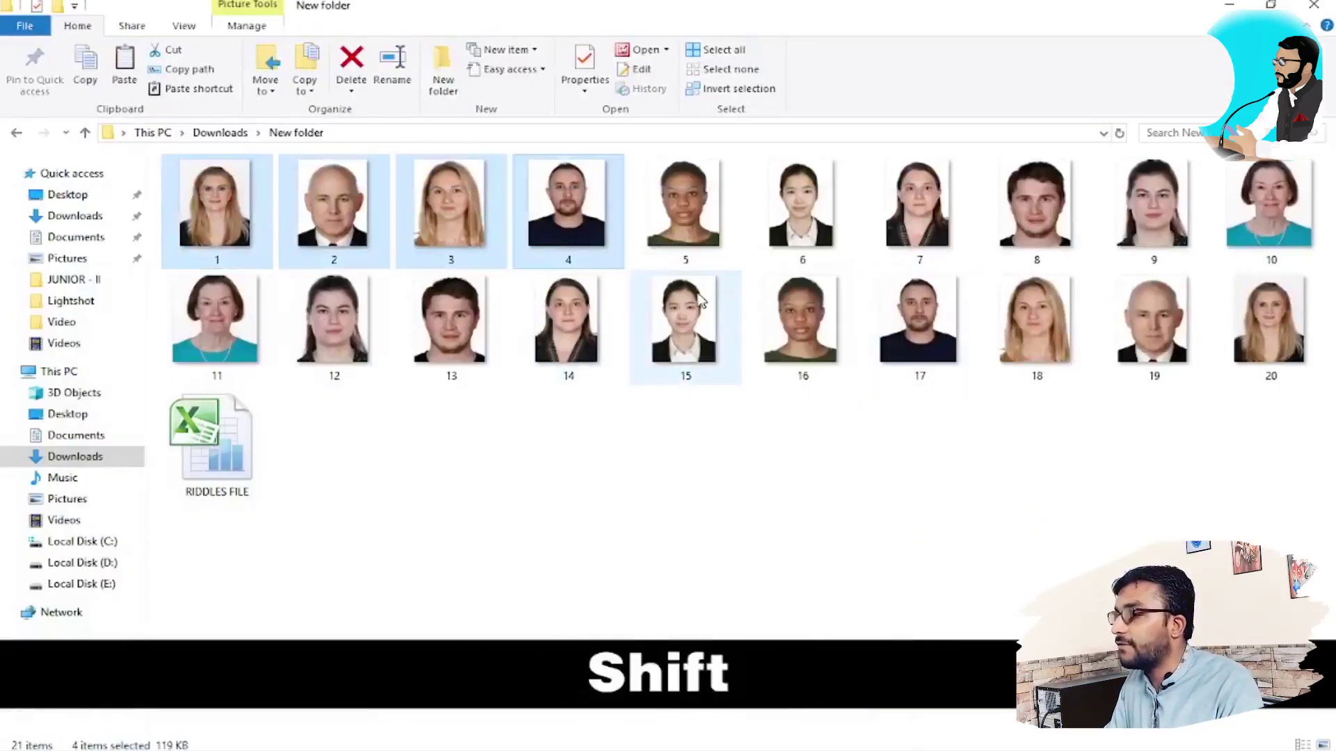
pyautogui.click(685, 209)
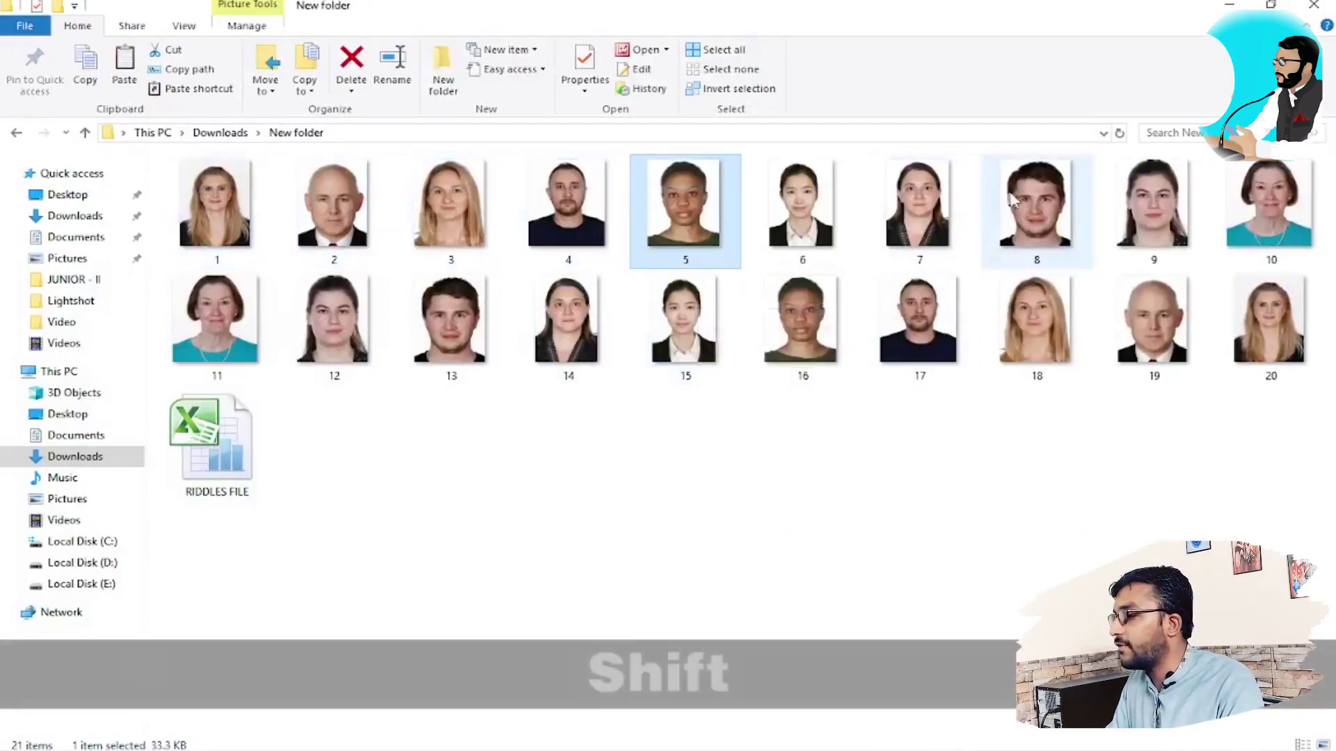
pyautogui.keyDown('shift'); pyautogui.click(1037, 208); pyautogui.keyUp('shift')
pyautogui.click(1155, 237)
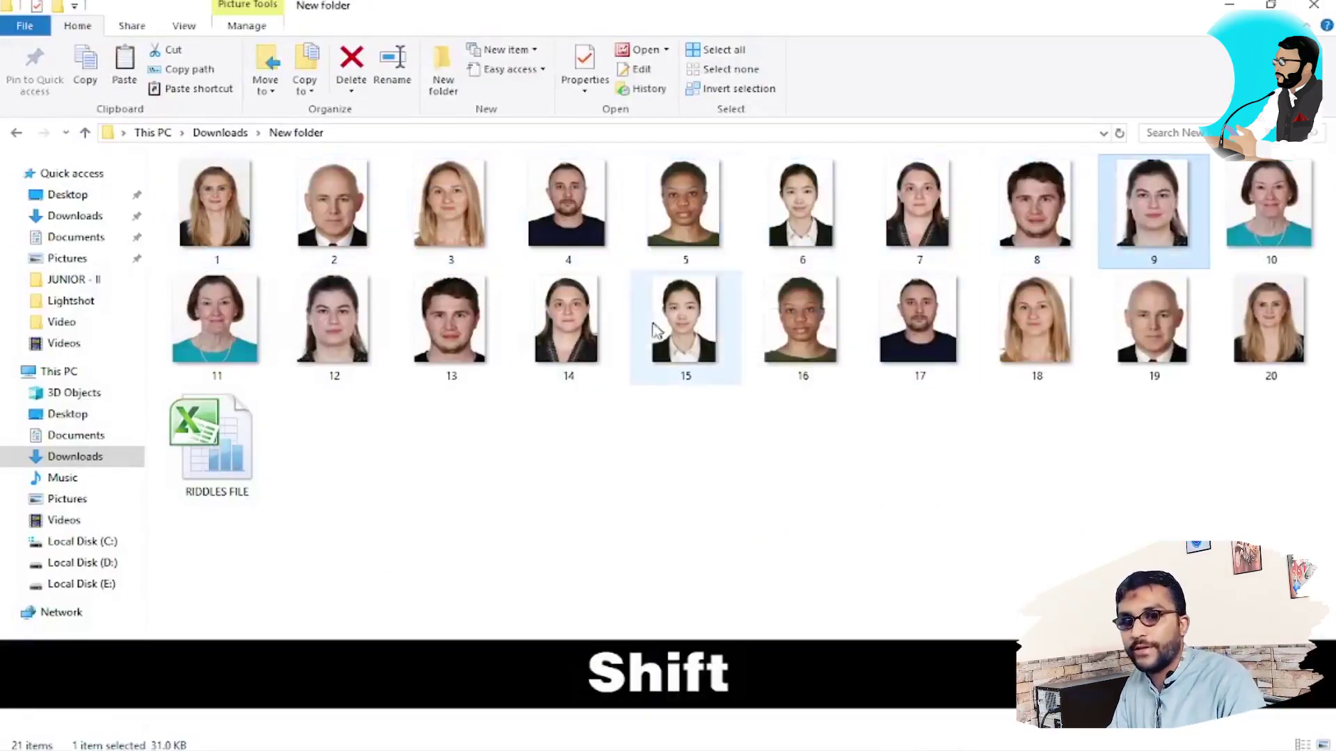
pyautogui.keyDown('shift'); pyautogui.click(590, 356); pyautogui.keyUp('shift')
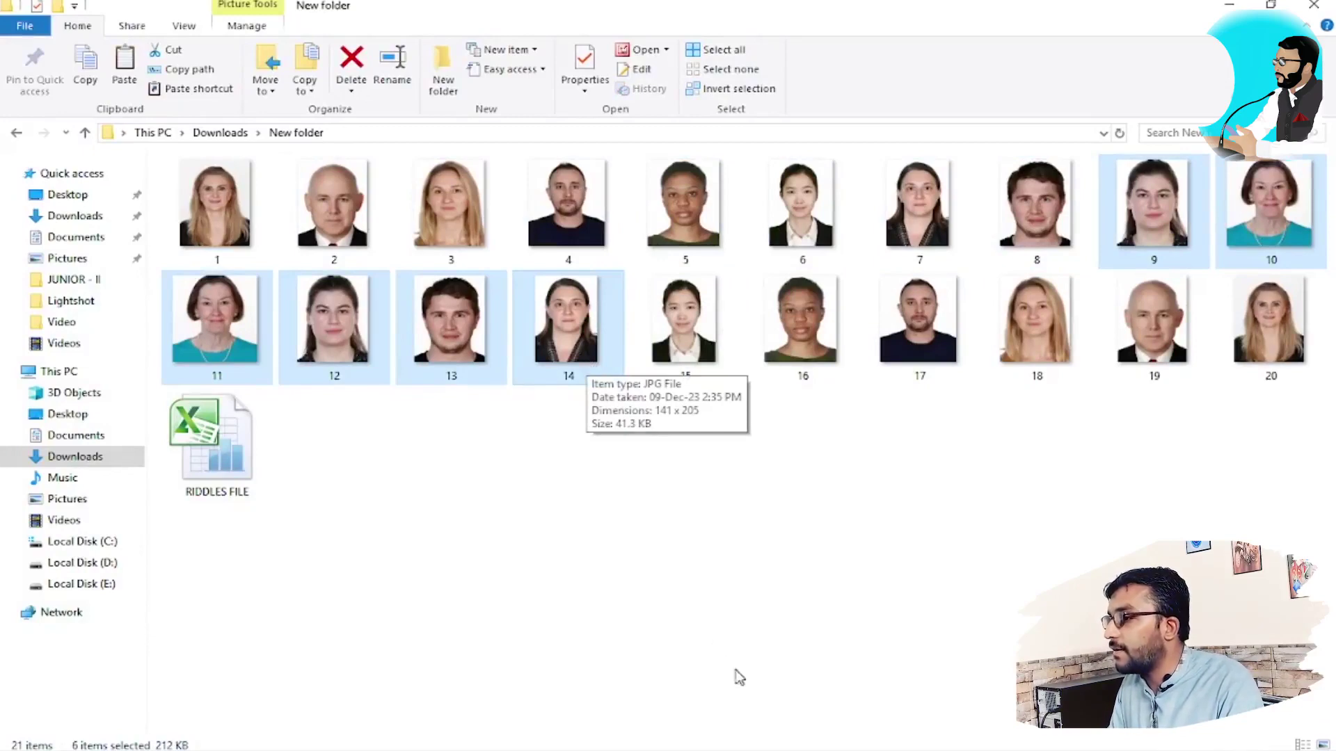
# Switch to the Excel workbook and enter 1.jpg as the first photo file name in G2.
pyautogui.click(940, 749)
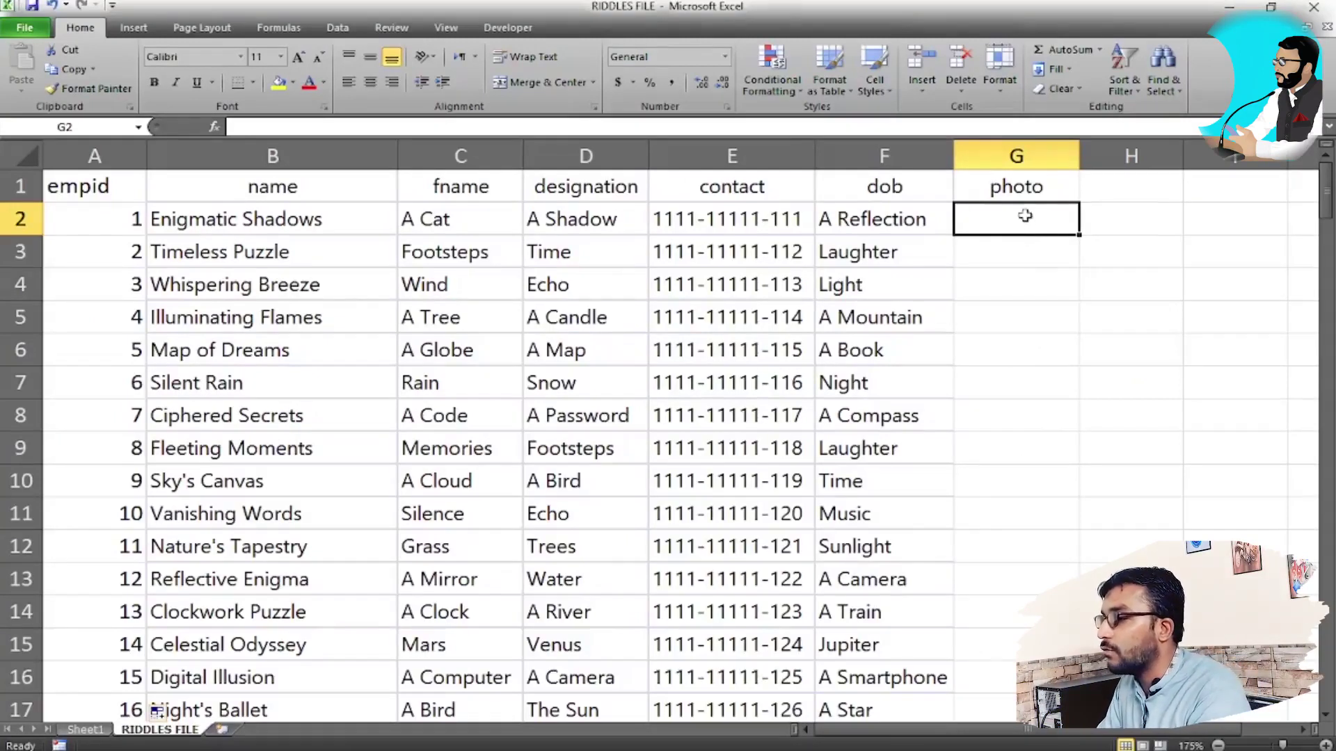
pyautogui.doubleClick(1025, 215)
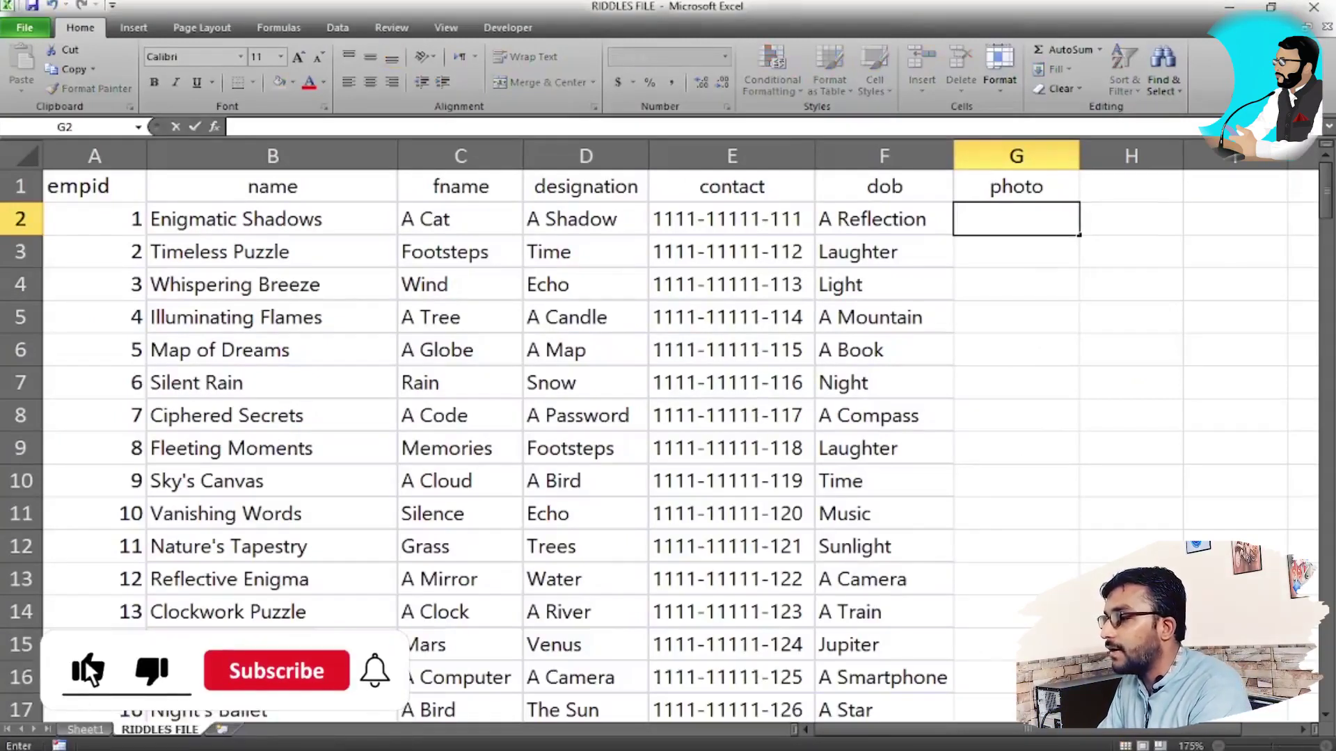
pyautogui.write('=')
pyautogui.press('BackSpace')
pyautogui.write('=')
pyautogui.press('BackSpace')
pyautogui.write('1')
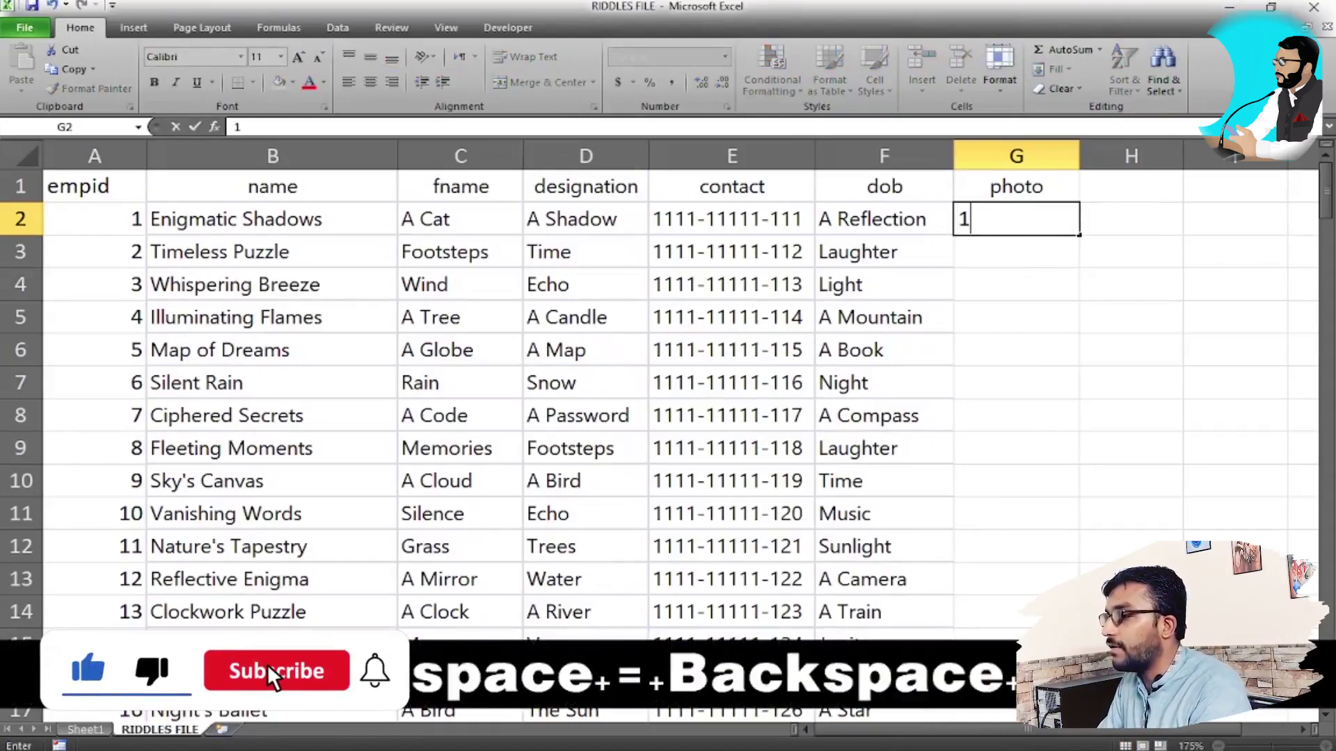
pyautogui.write('.jpg')
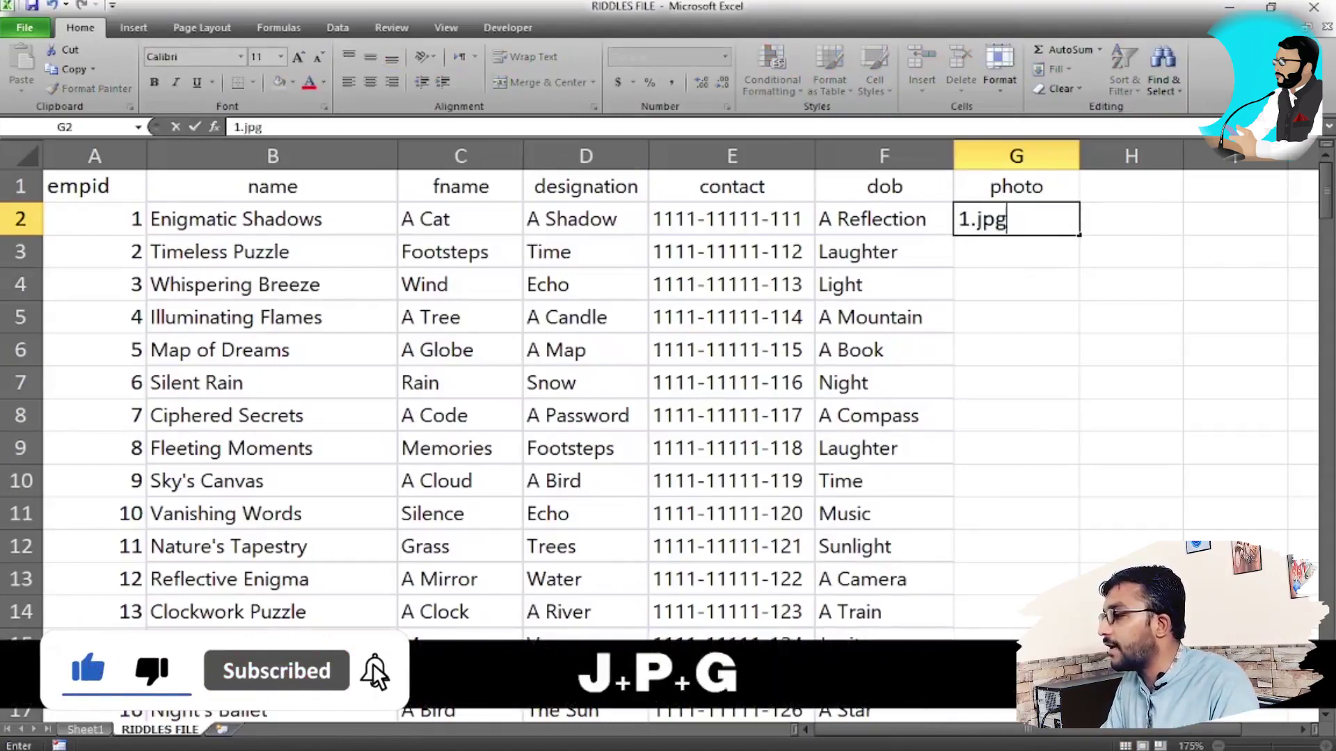
pyautogui.press('Return')
pyautogui.press('Up')
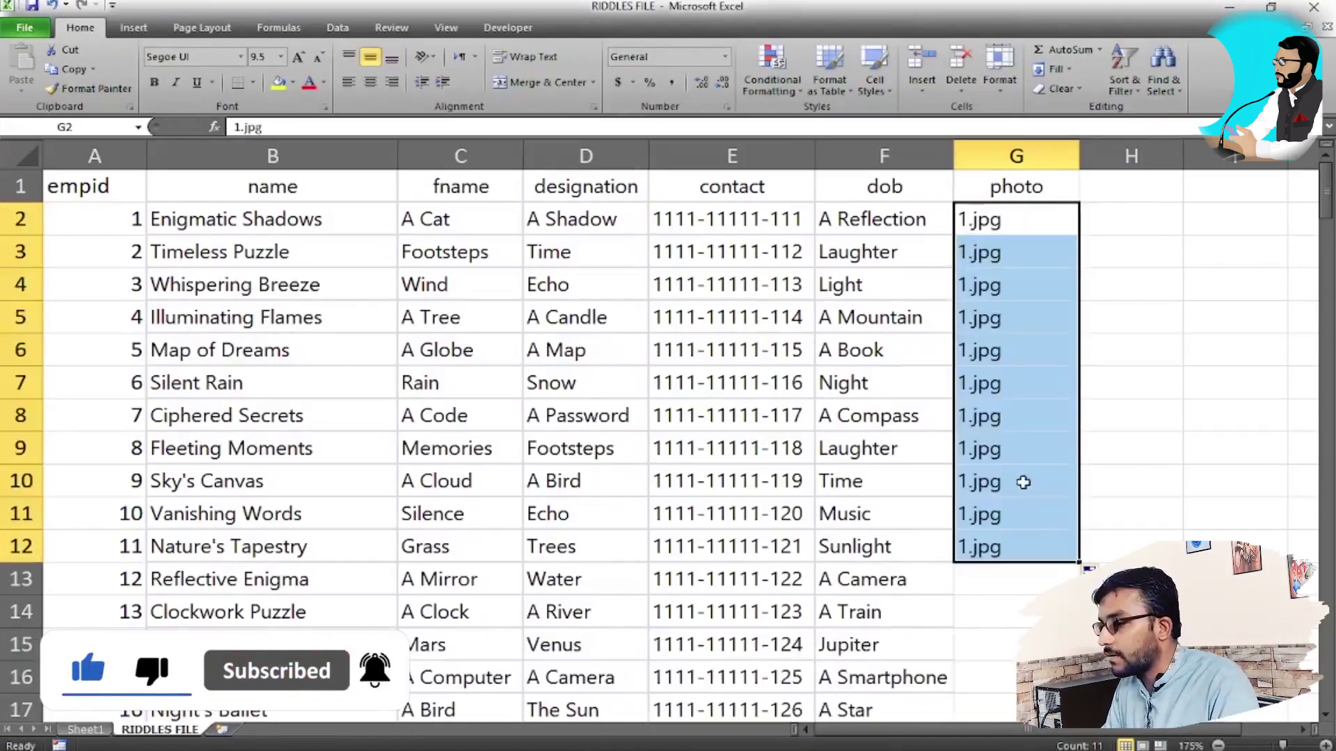
# Clear the repeated 1.jpg entries from G3:G12 in the photo column.
pyautogui.click(1132, 580)
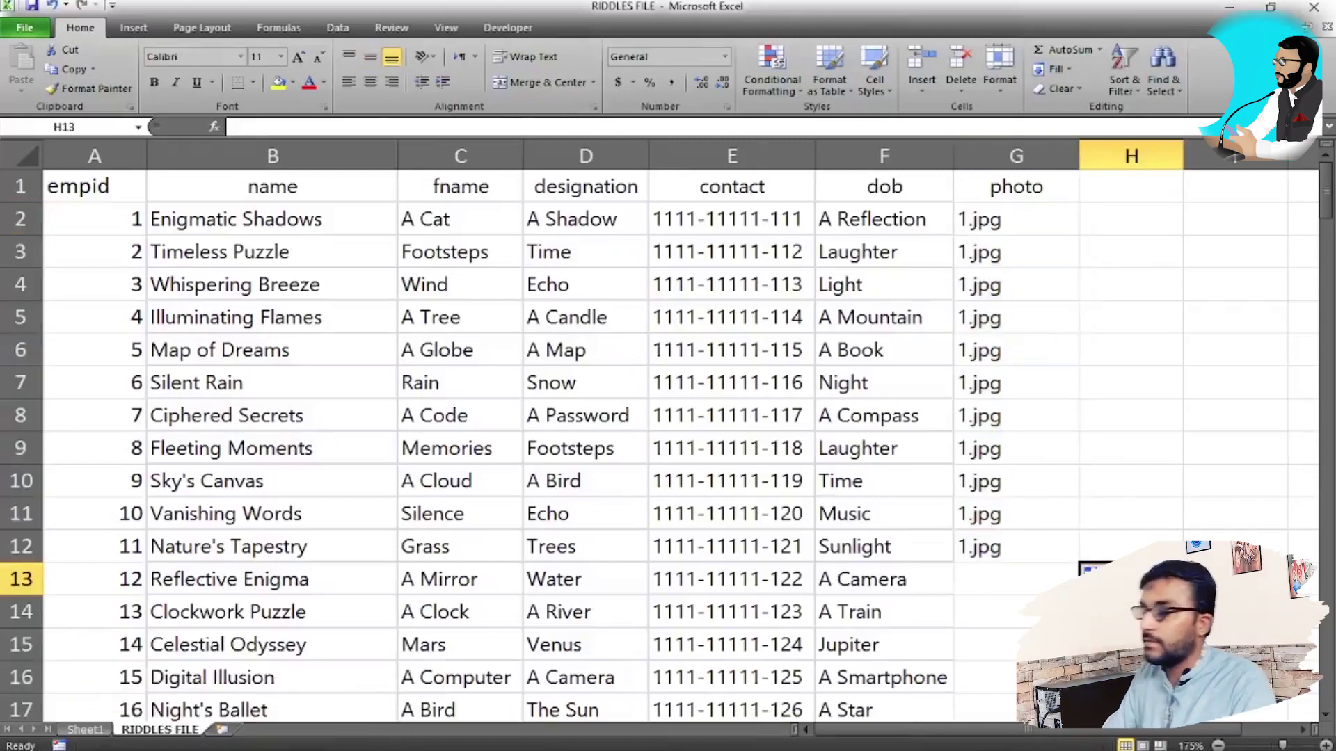
pyautogui.click(988, 448)
pyautogui.moveTo(988, 252); pyautogui.dragTo(1068, 554)
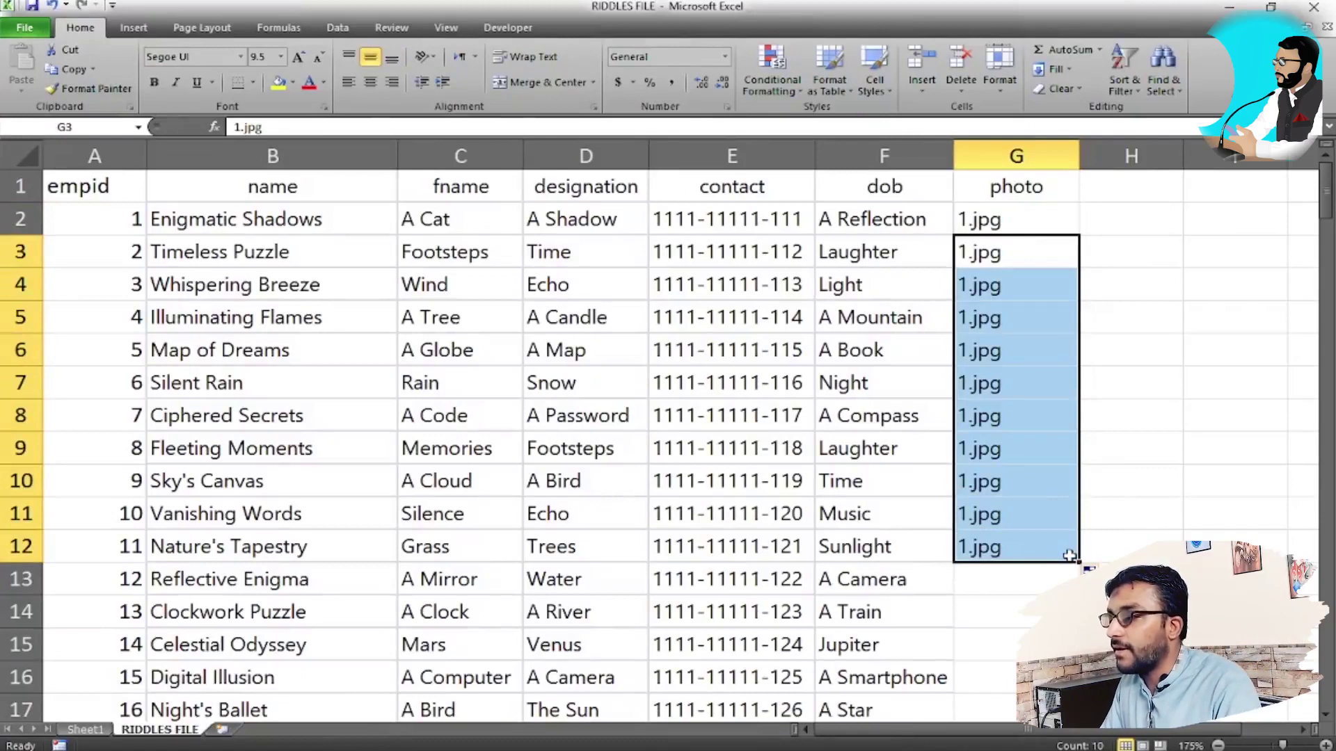
pyautogui.press('Delete')
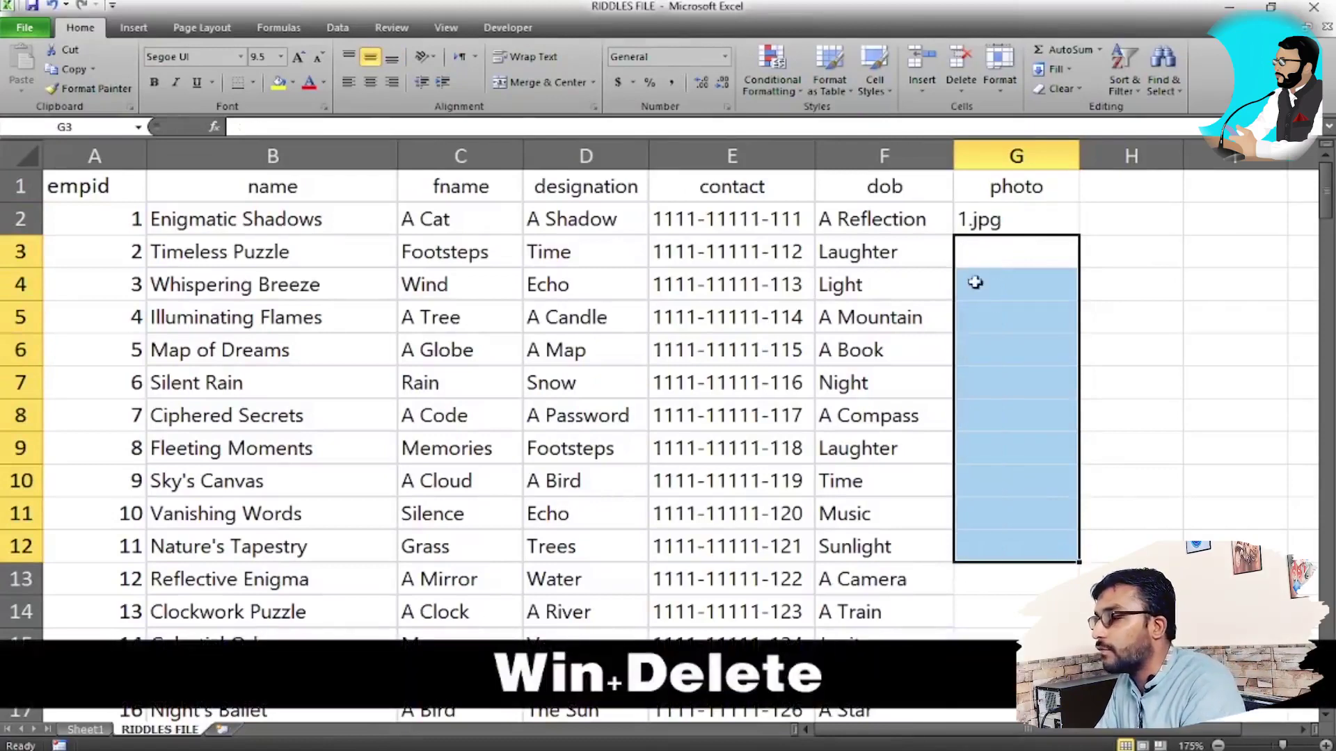
pyautogui.click(986, 262)
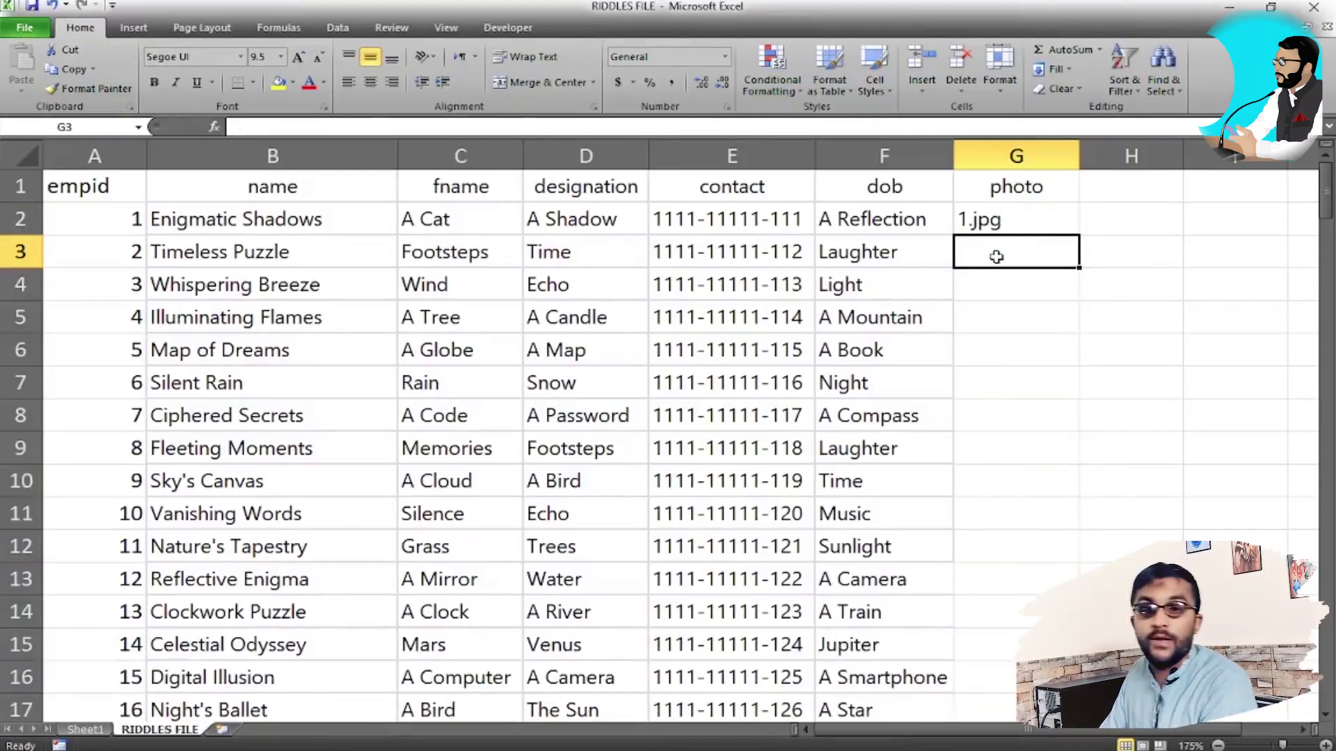
pyautogui.write('2.jpg')
pyautogui.press('Return')
pyautogui.press('Up')
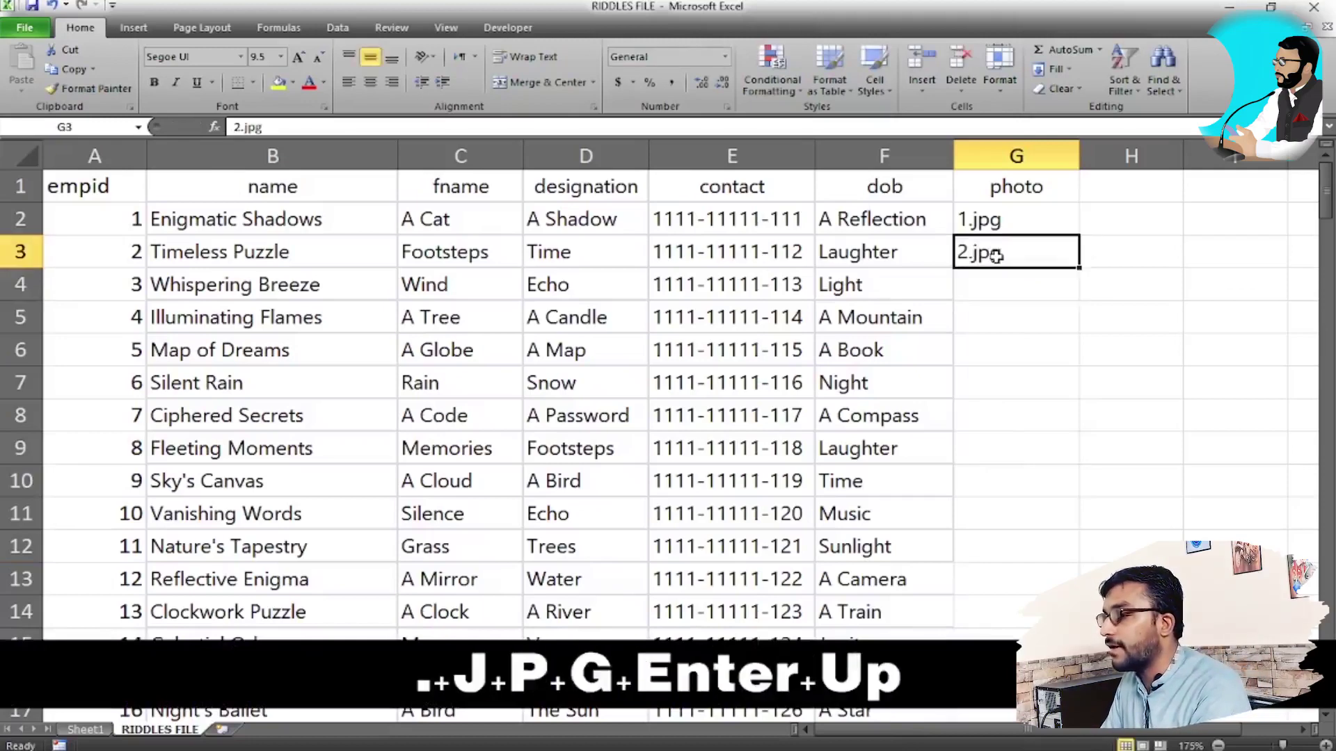
pyautogui.press('Delete')
# Replace the entry in G2 with the formula =A2&".jpg" to build the photo file name from the employee ID.
pyautogui.press('Up')
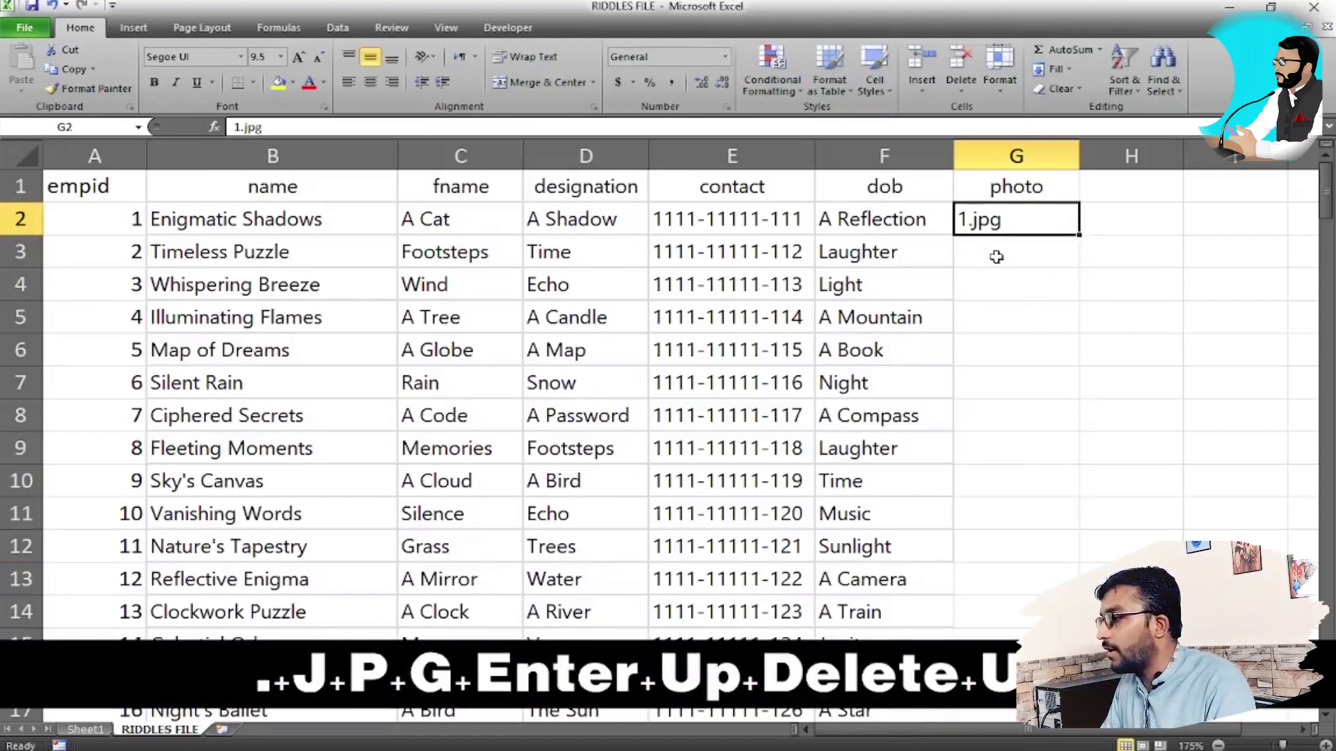
pyautogui.write('=')
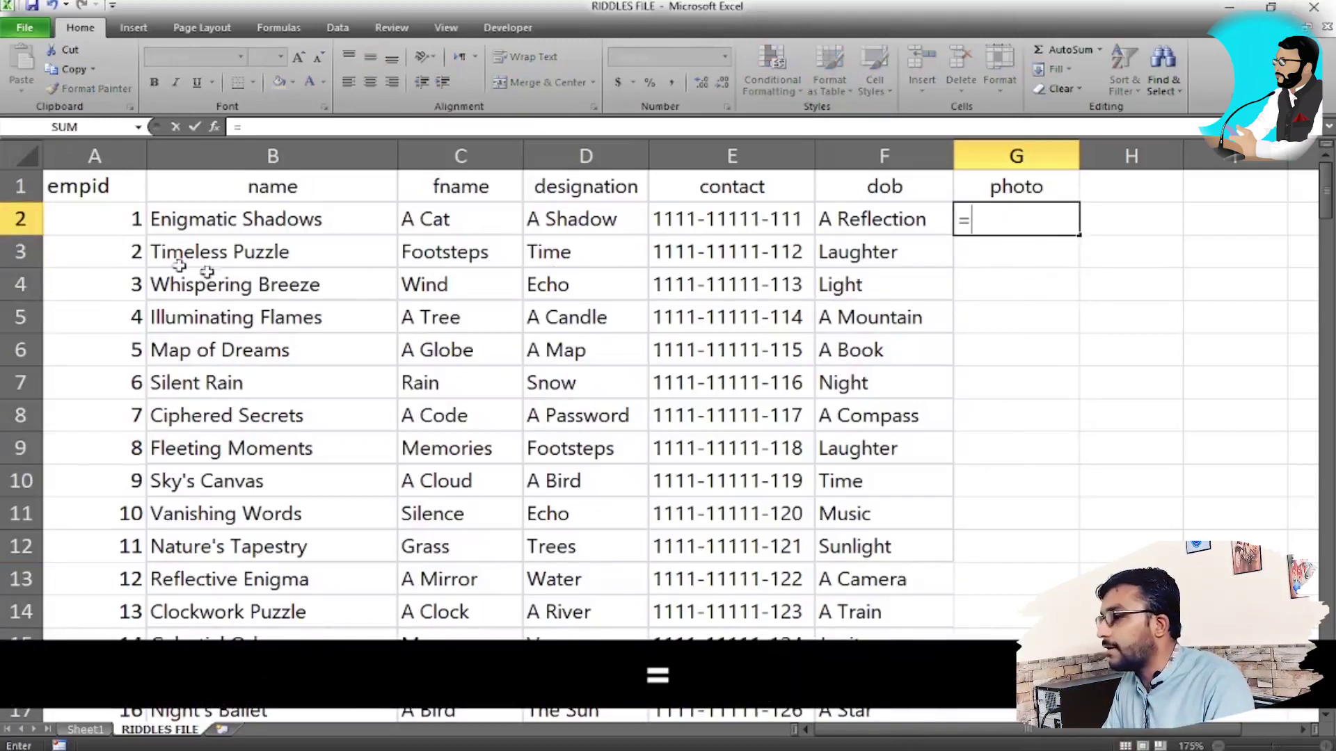
pyautogui.click(116, 218)
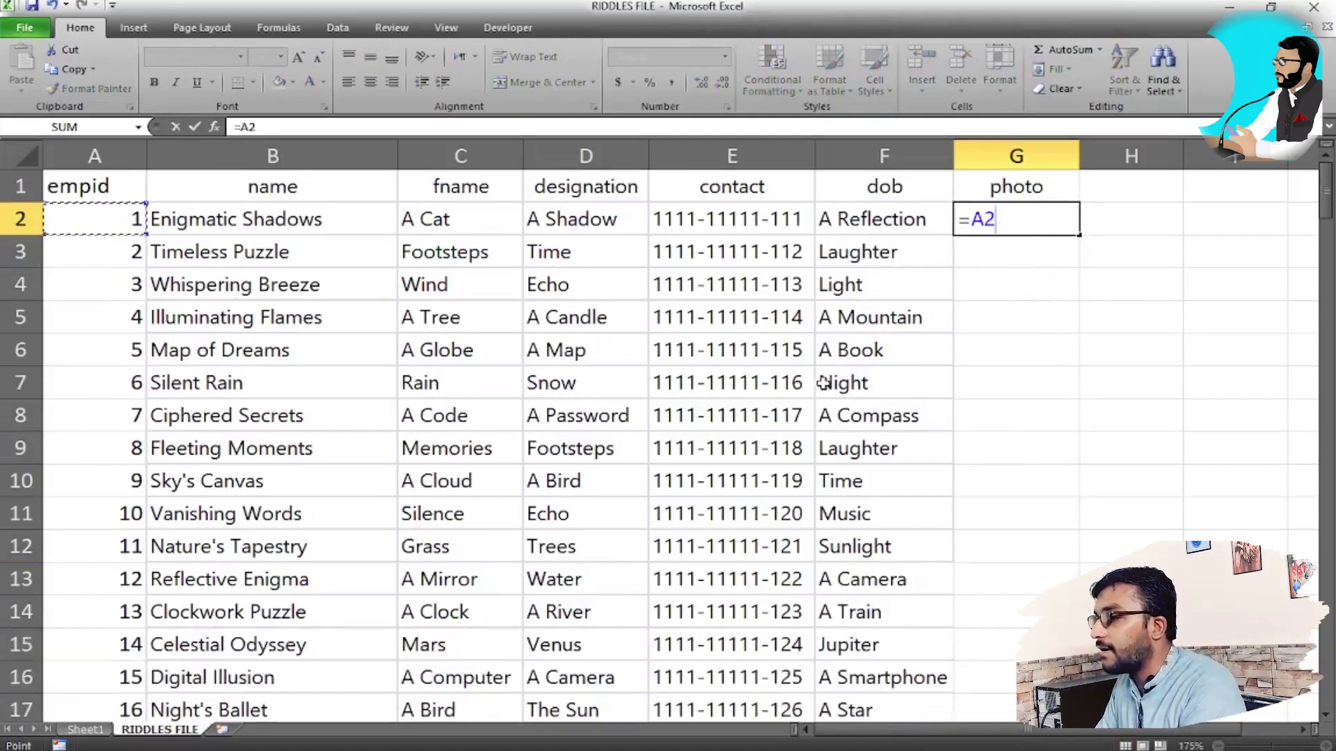
pyautogui.write(',&')
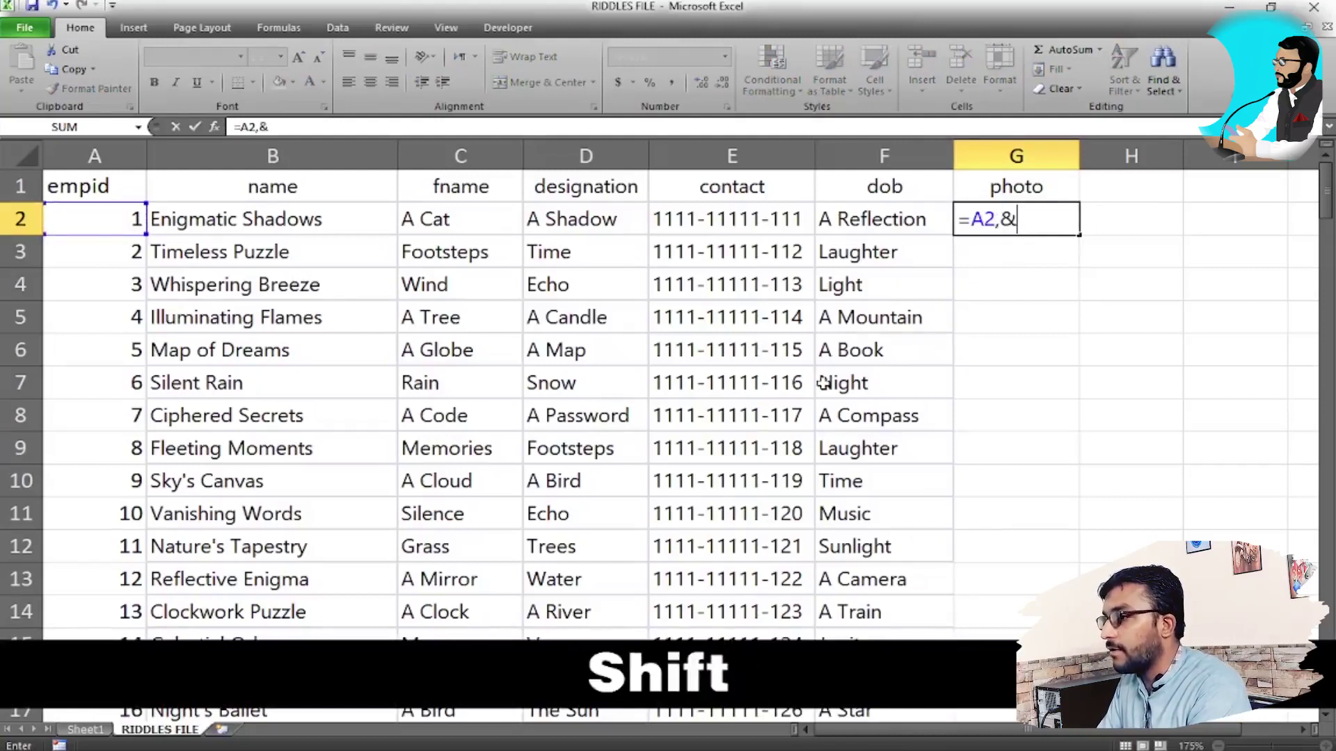
pyautogui.press('shift')
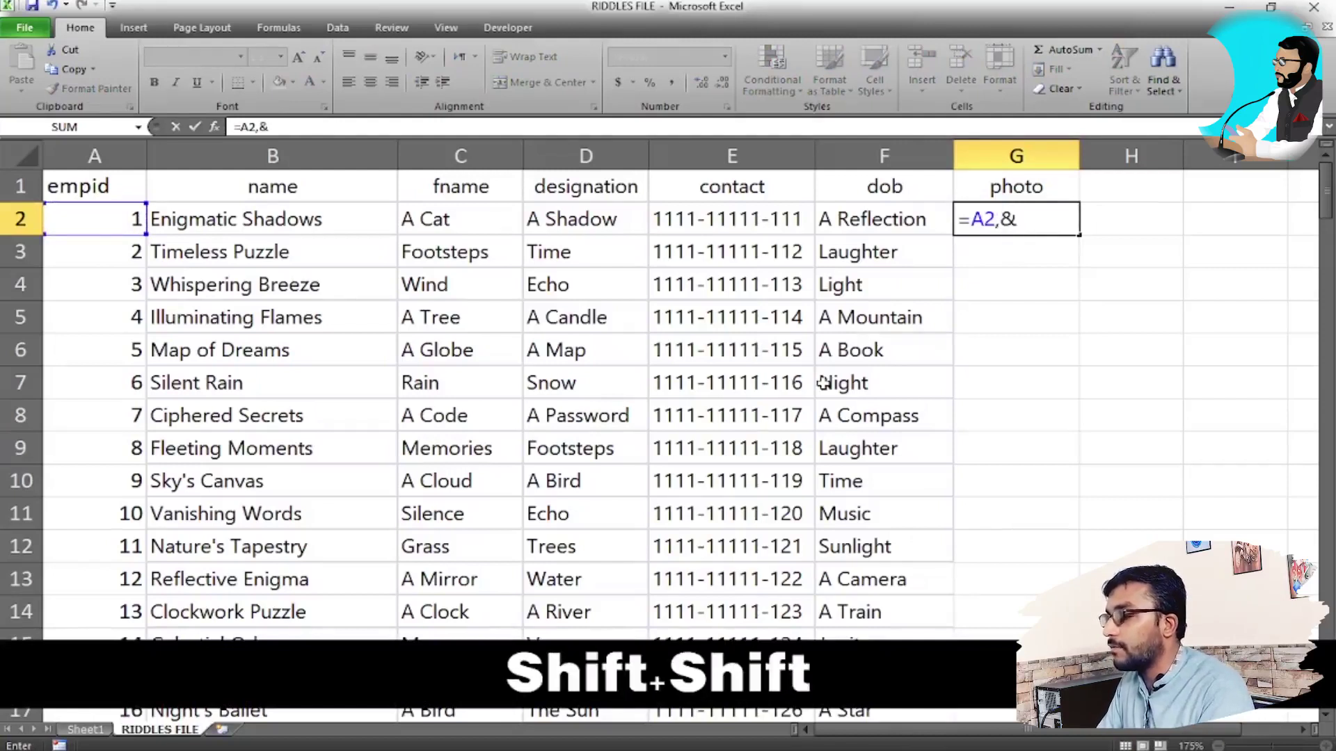
pyautogui.write('"')
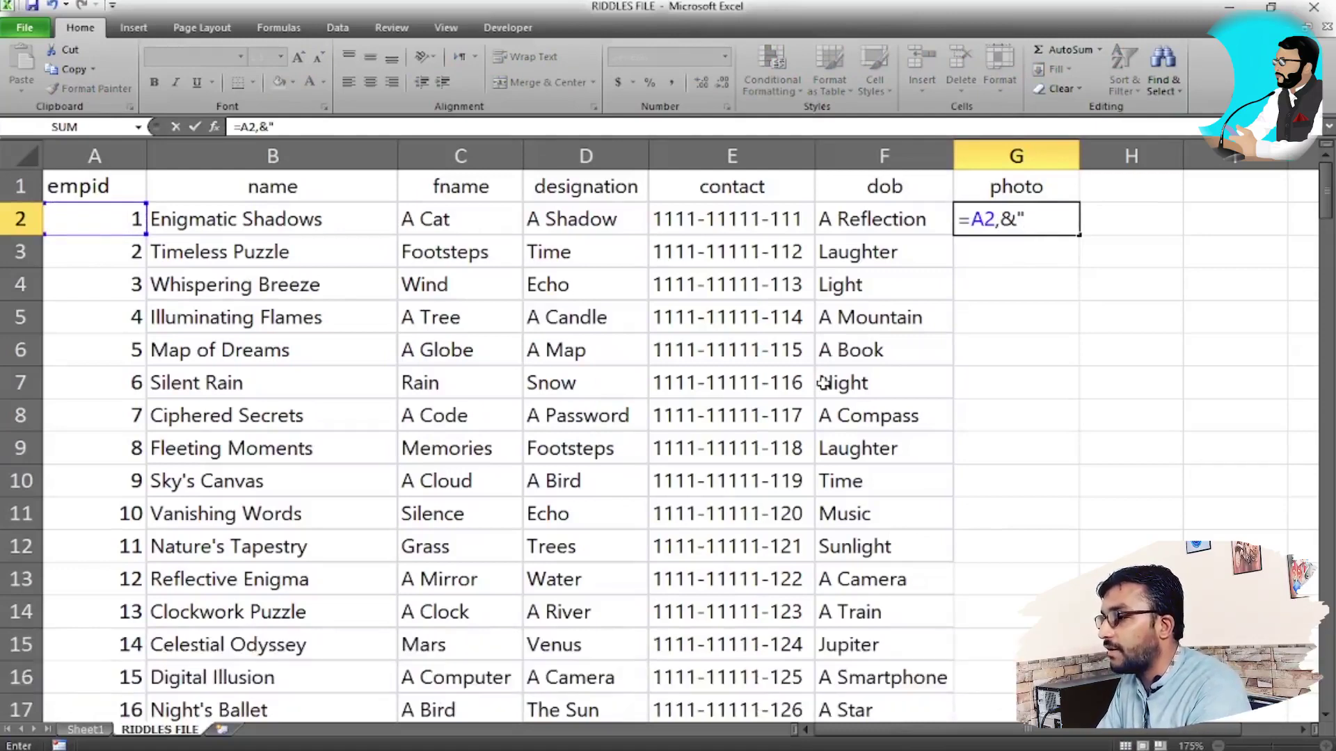
pyautogui.write('.j')
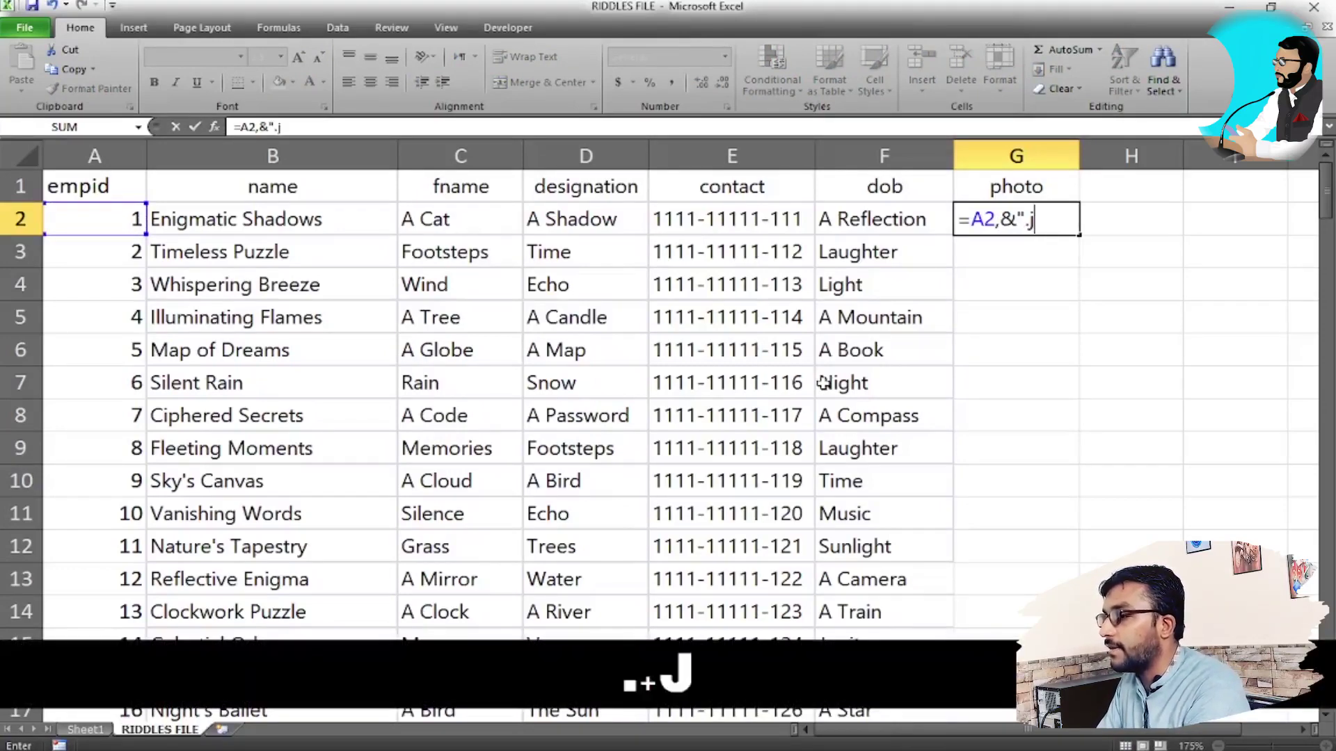
pyautogui.write('pg"&')
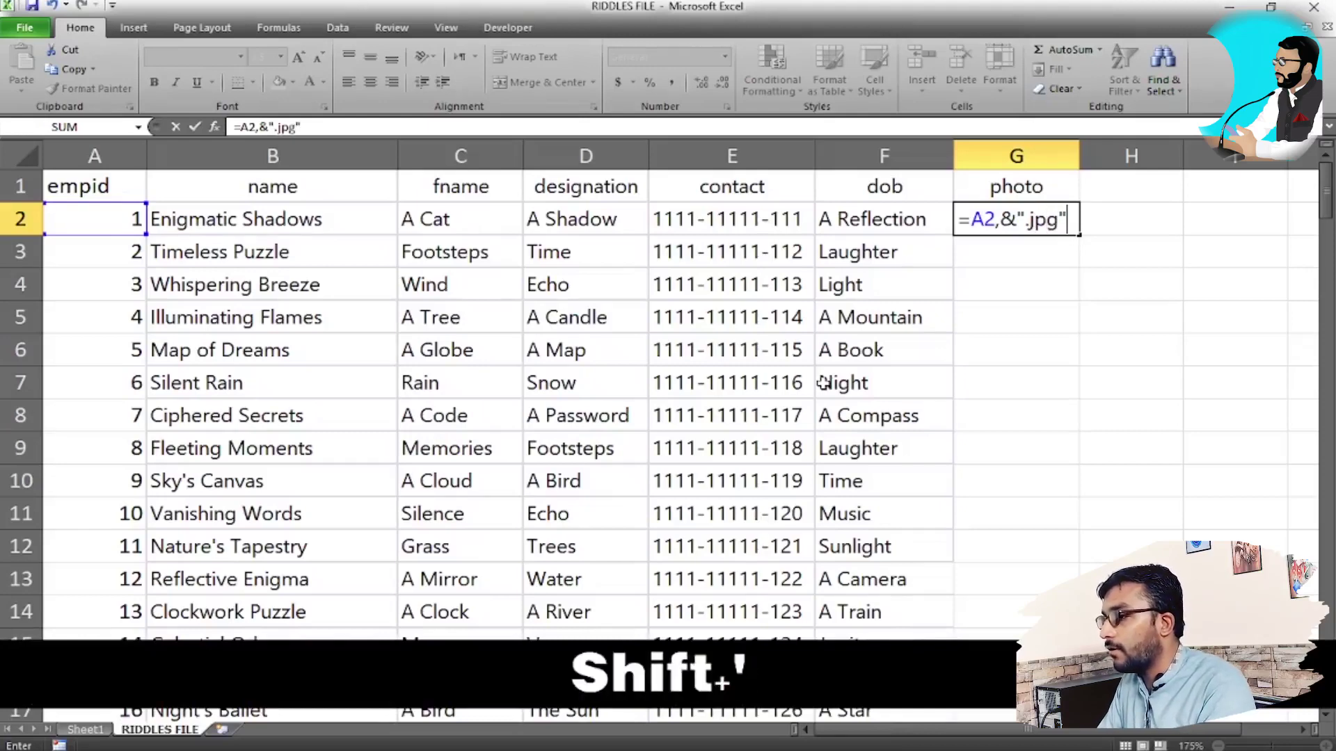
pyautogui.press('Return')
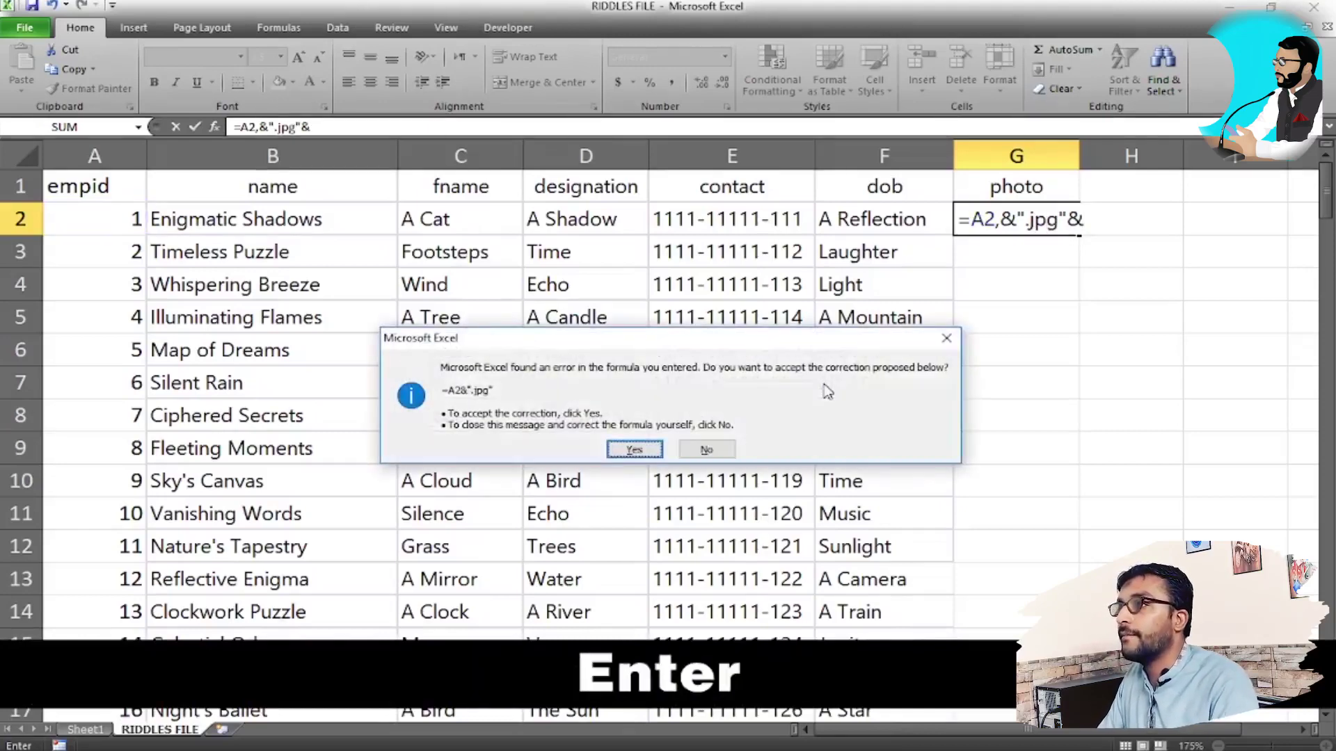
pyautogui.press('Return')
pyautogui.press('Up')
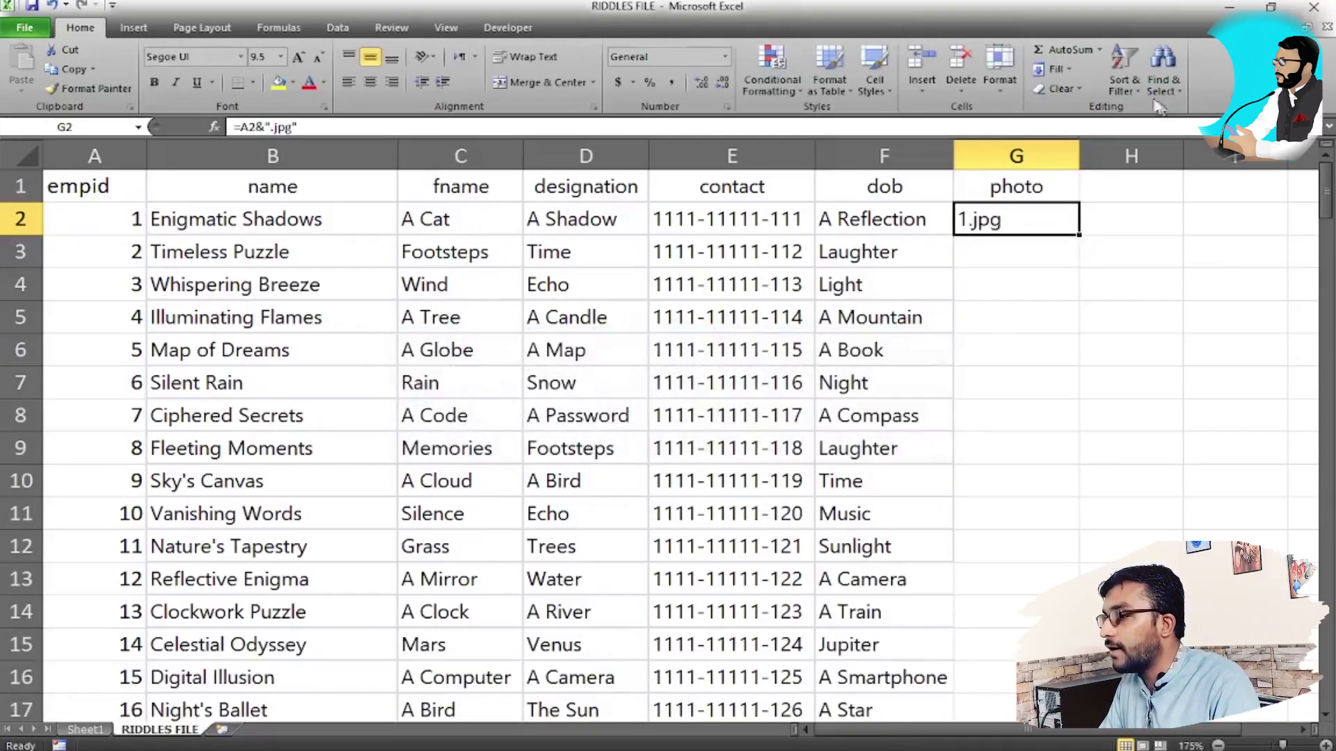
# Fill the G2 formula down the photo column to the last employee record in row 153.
pyautogui.click(1046, 311)
pyautogui.click(1044, 215)
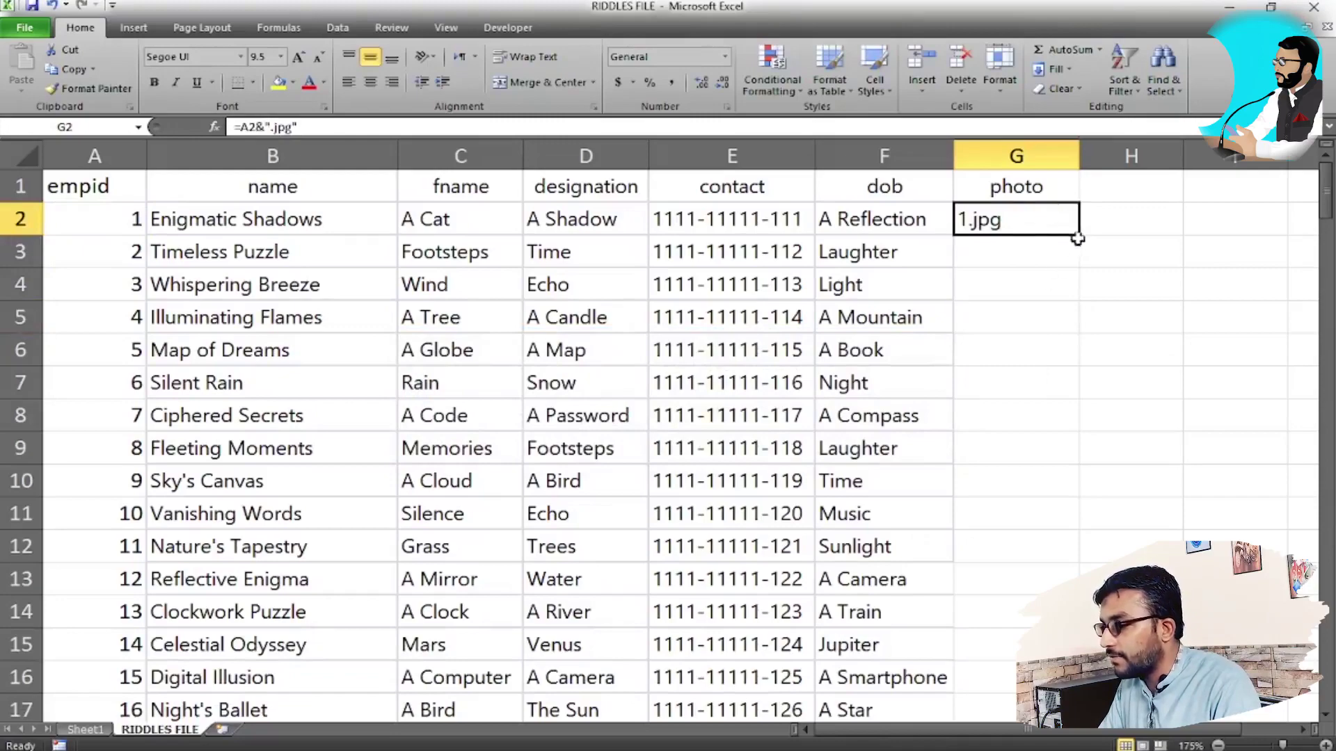
pyautogui.moveTo(1080, 235); pyautogui.dragTo(1055, 743)
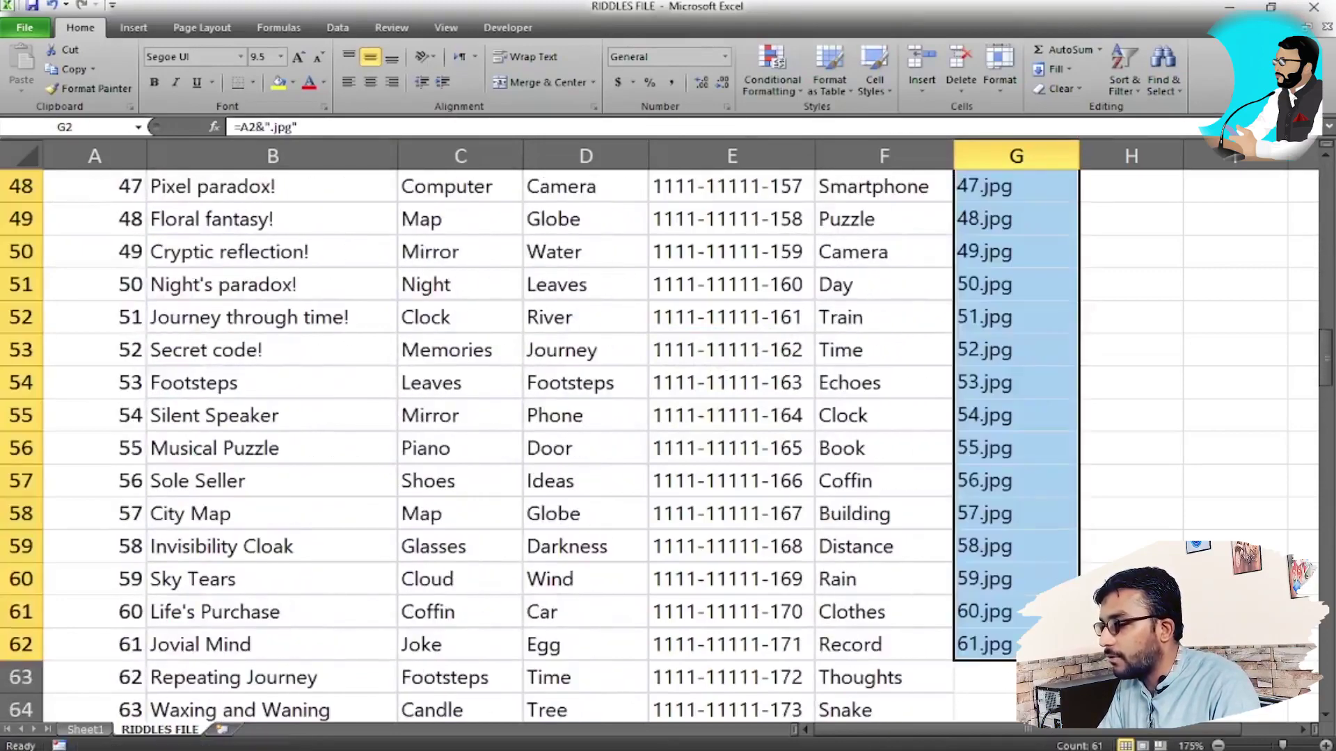
pyautogui.scroll(-5, 1013, 492)
pyautogui.scroll(4, 1013, 487)
pyautogui.click(1025, 549)
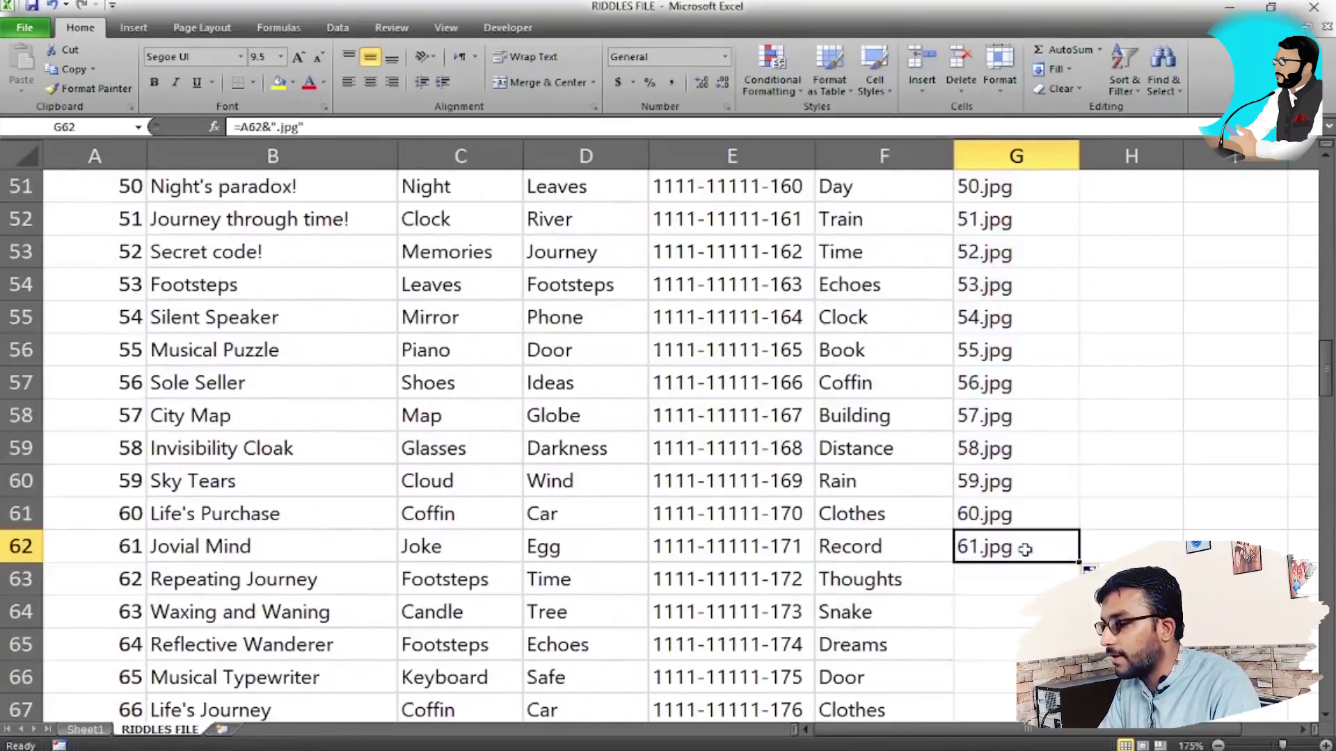
pyautogui.doubleClick(1080, 563)
pyautogui.scroll(-19, 1045, 507)
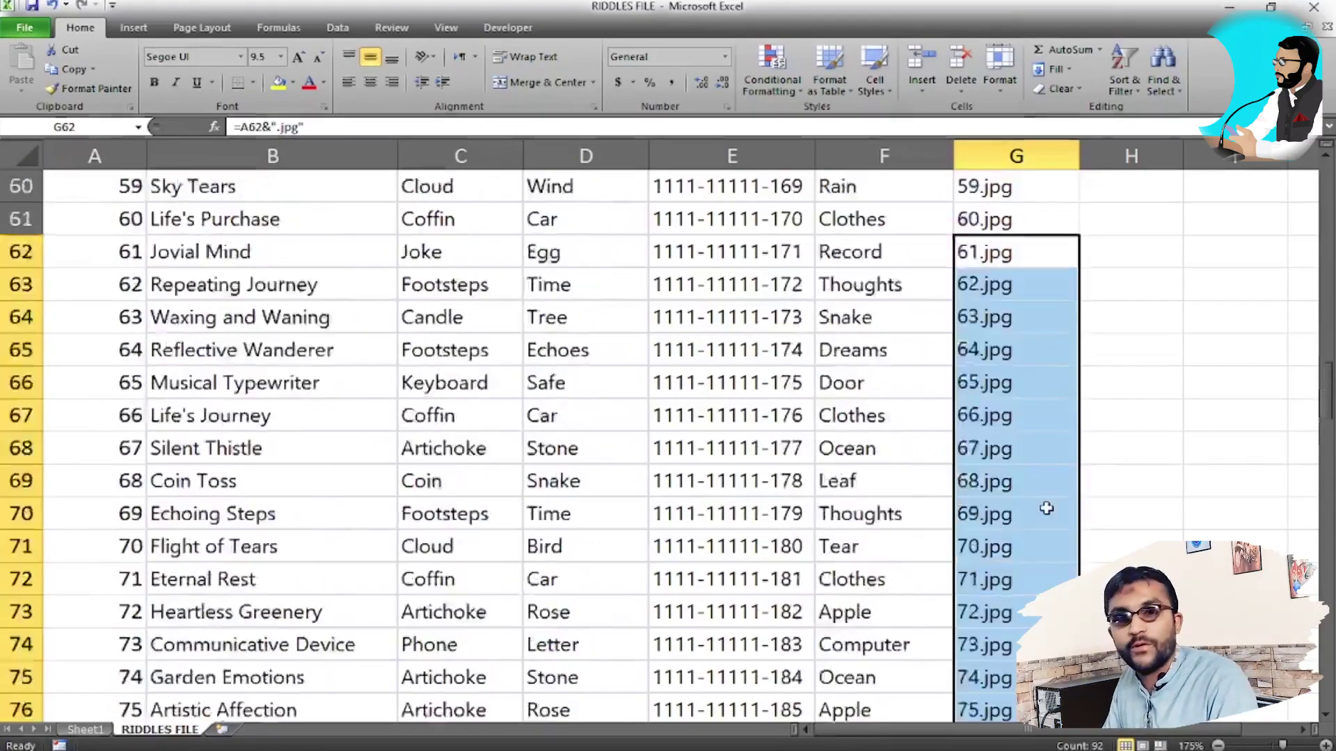
pyautogui.scroll(-8, 1052, 504)
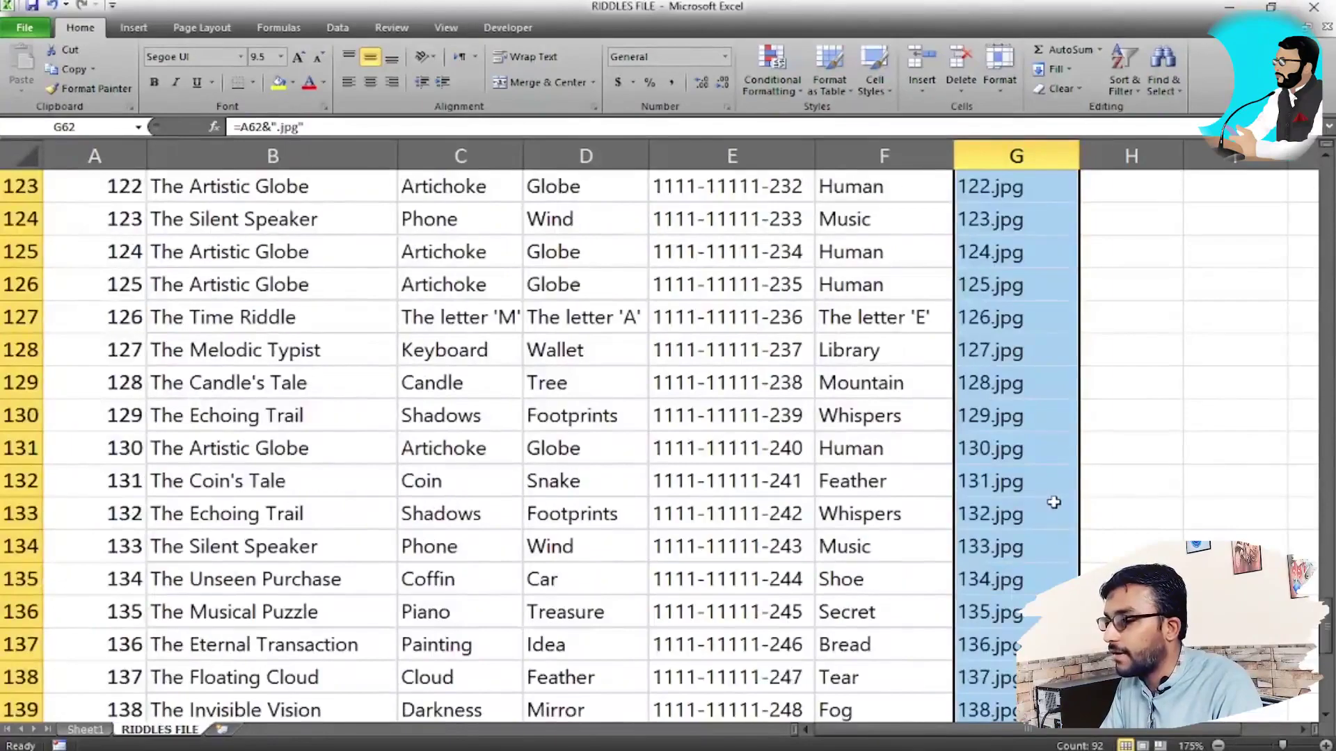
pyautogui.scroll(-4, 983, 497)
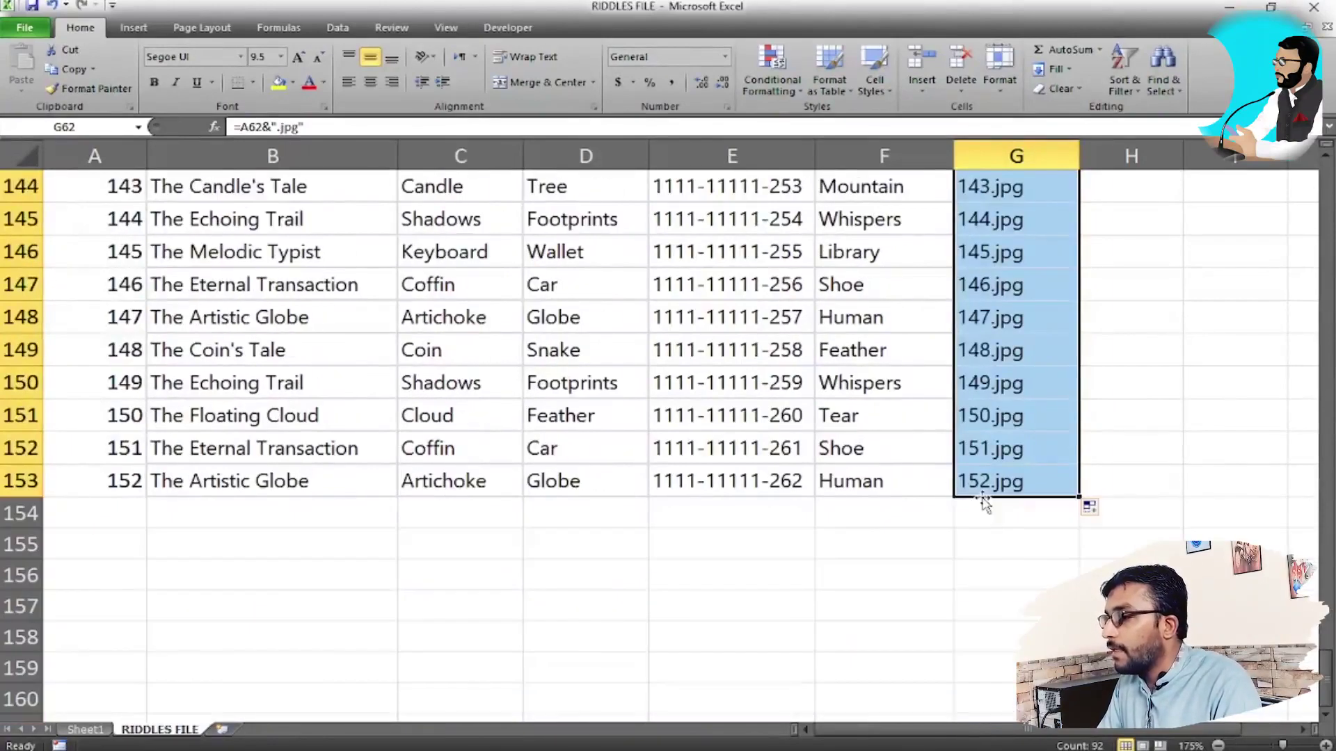
pyautogui.scroll(20, 995, 513)
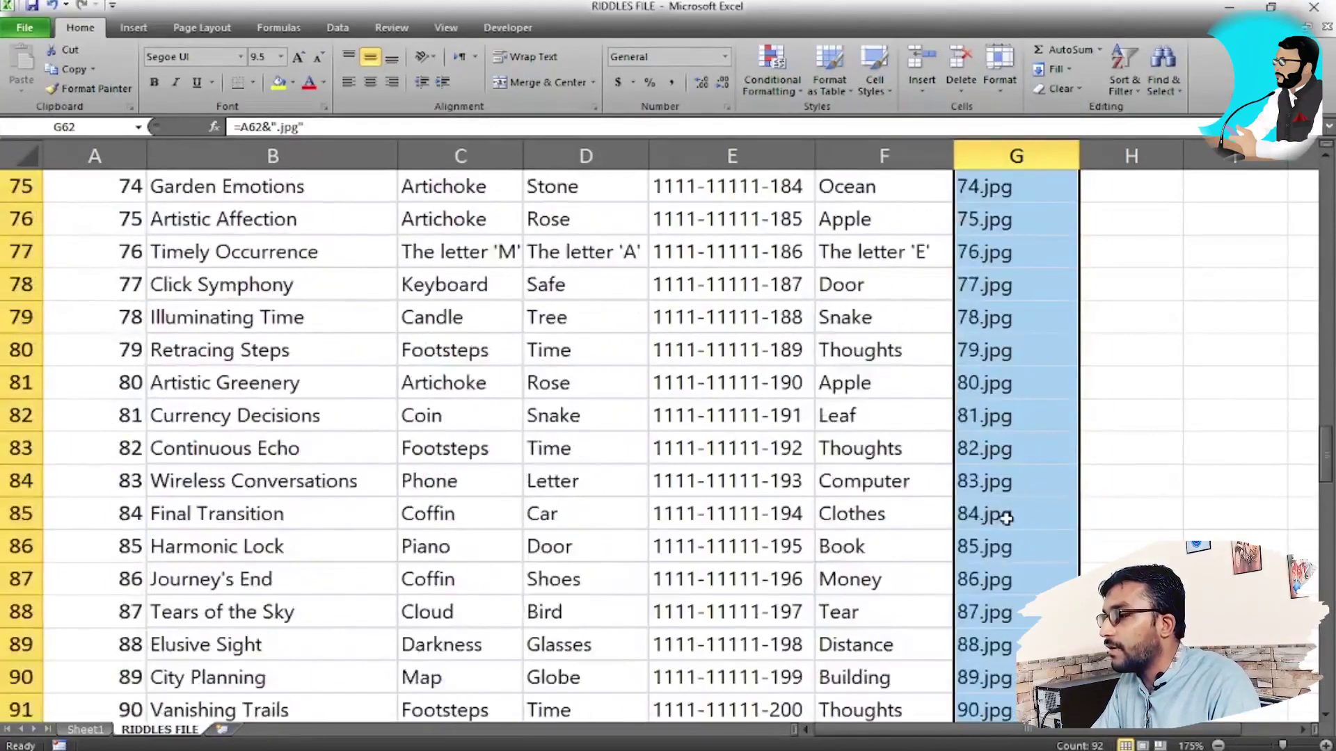
pyautogui.scroll(10, 1007, 518)
# Copy all the photo file name formulas in G2:G153.
pyautogui.click(1016, 217)
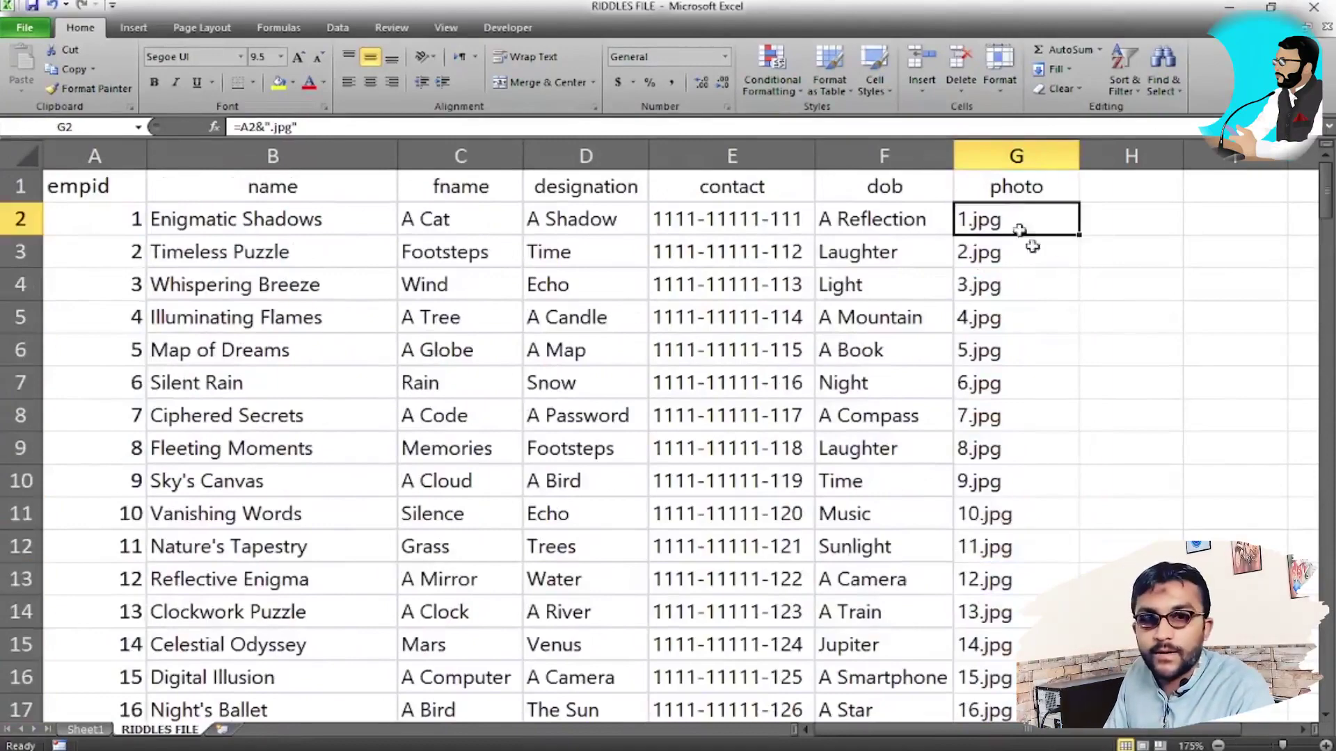
pyautogui.press('F2')
pyautogui.press('Escape')
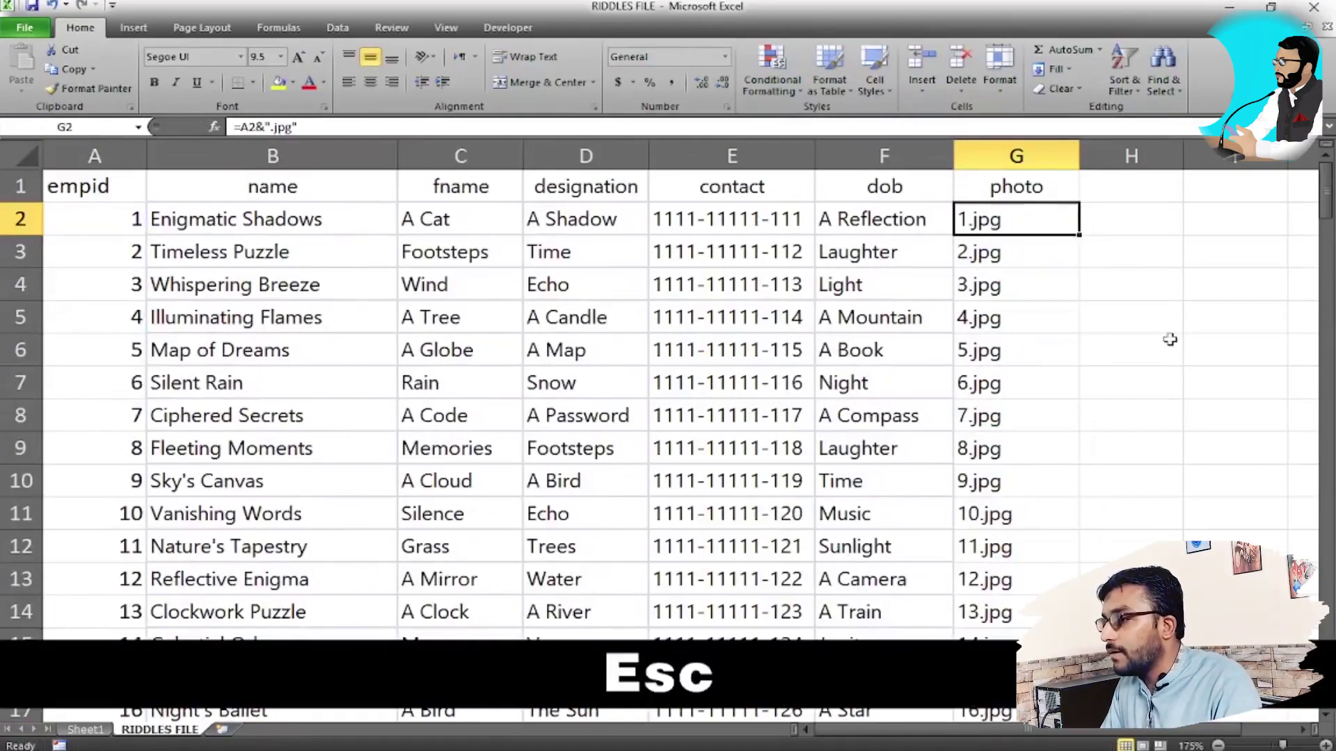
pyautogui.scroll(-20, 1172, 396)
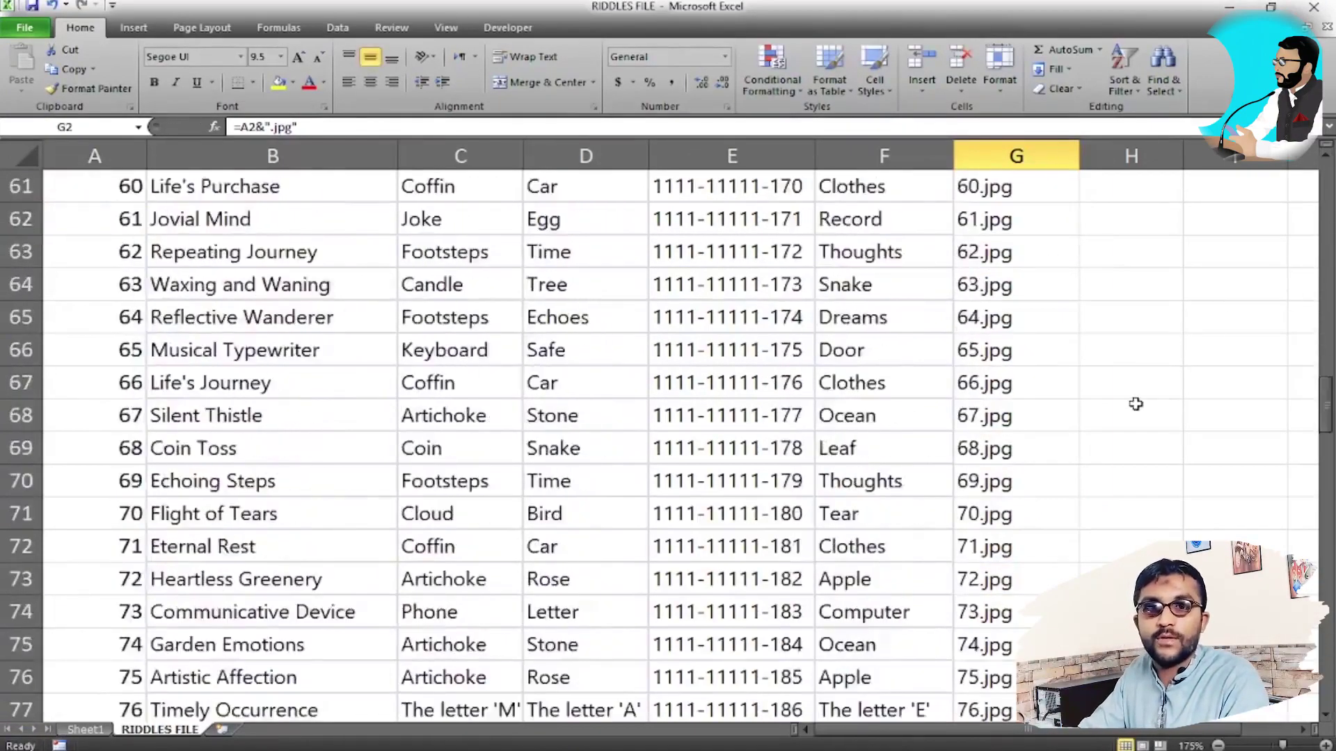
pyautogui.scroll(-5, 1135, 404)
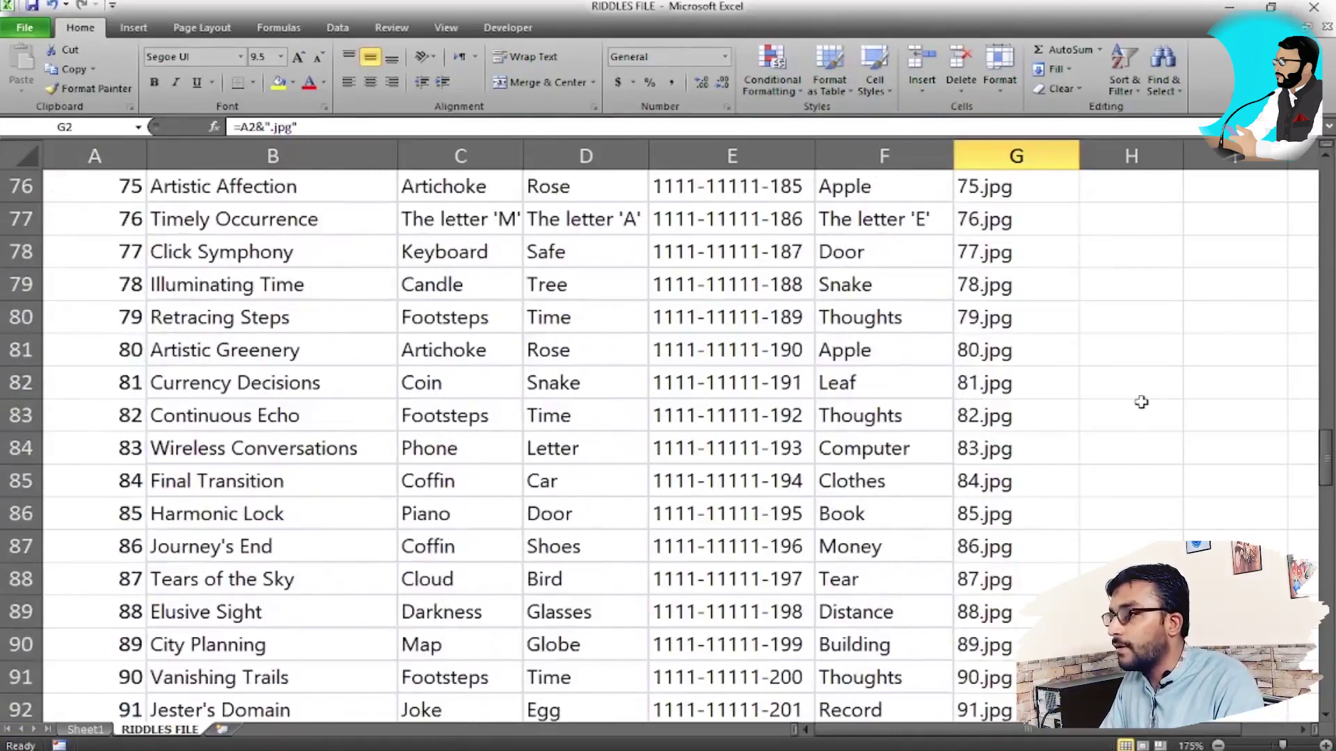
pyautogui.scroll(6, 1113, 423)
pyautogui.scroll(-20, 1112, 420)
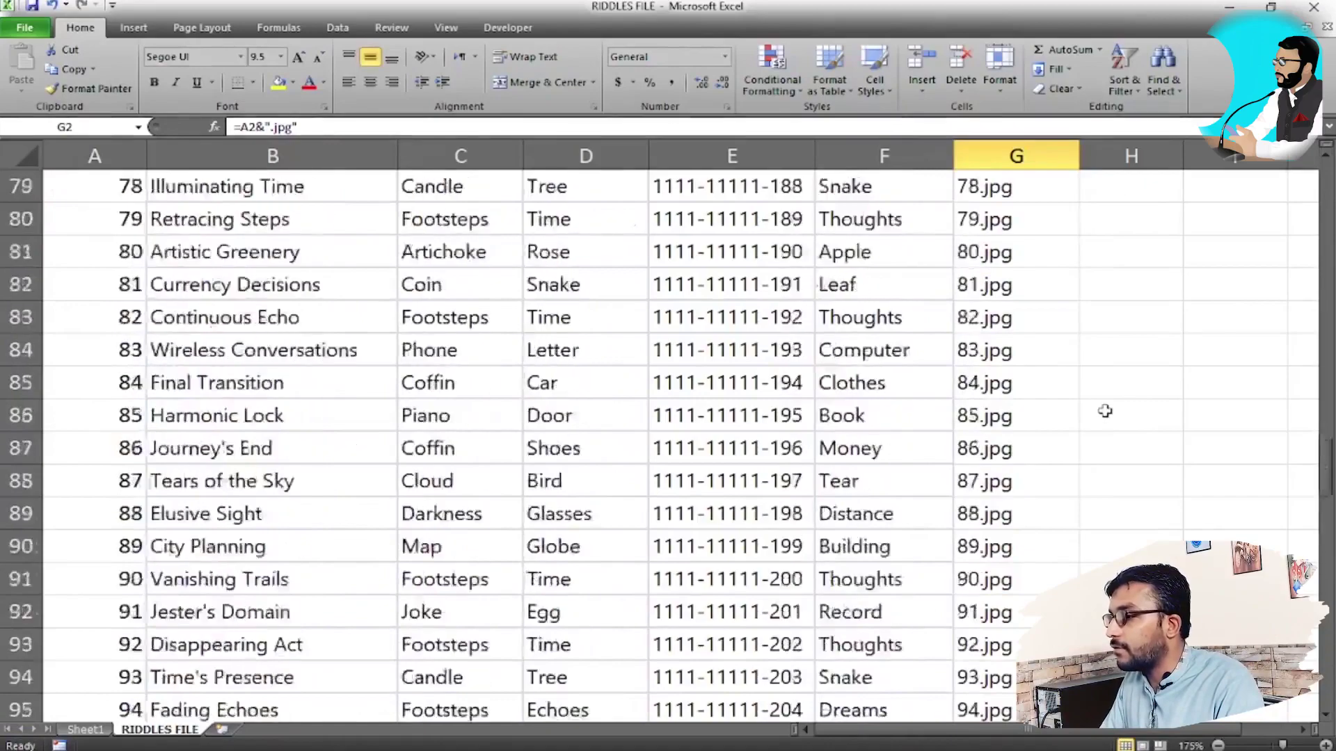
pyautogui.scroll(5, 1109, 417)
pyautogui.keyDown('shift'); pyautogui.click(1064, 256); pyautogui.keyUp('shift')
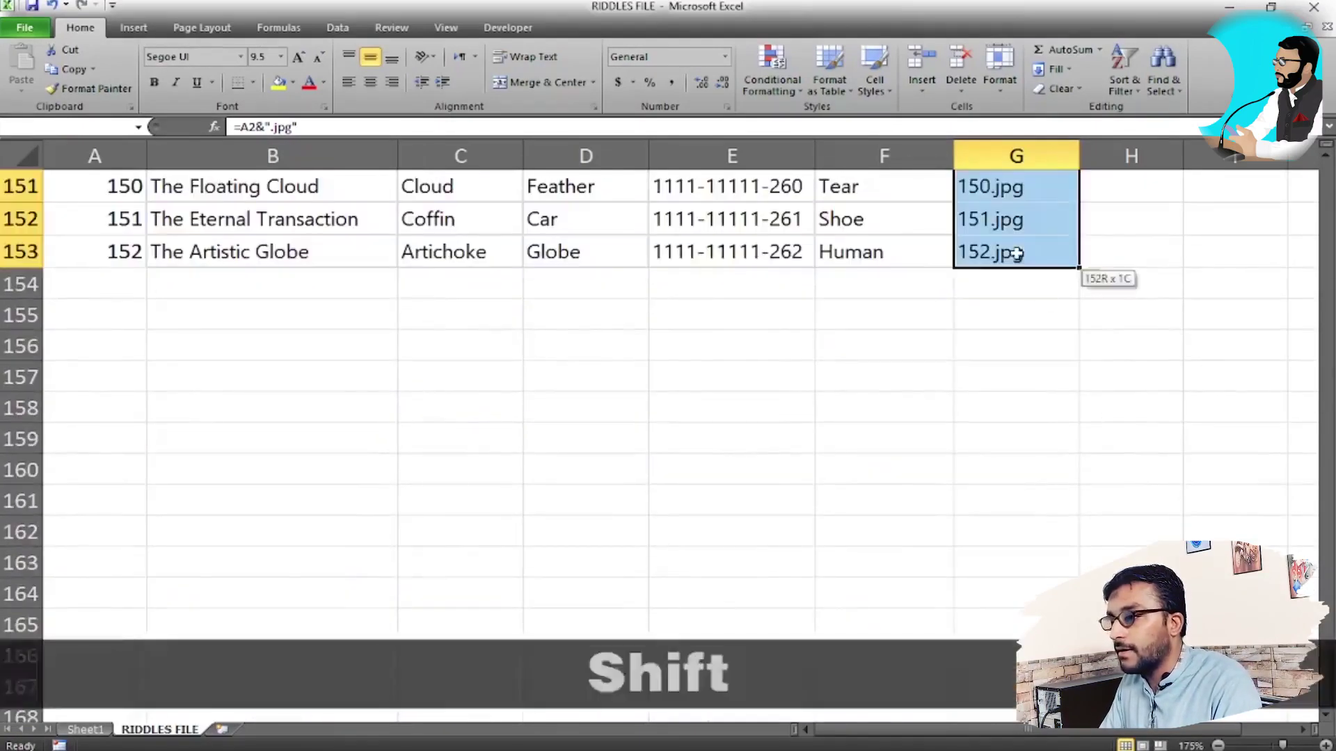
pyautogui.scroll(19, 1037, 400)
pyautogui.scroll(20, 1037, 403)
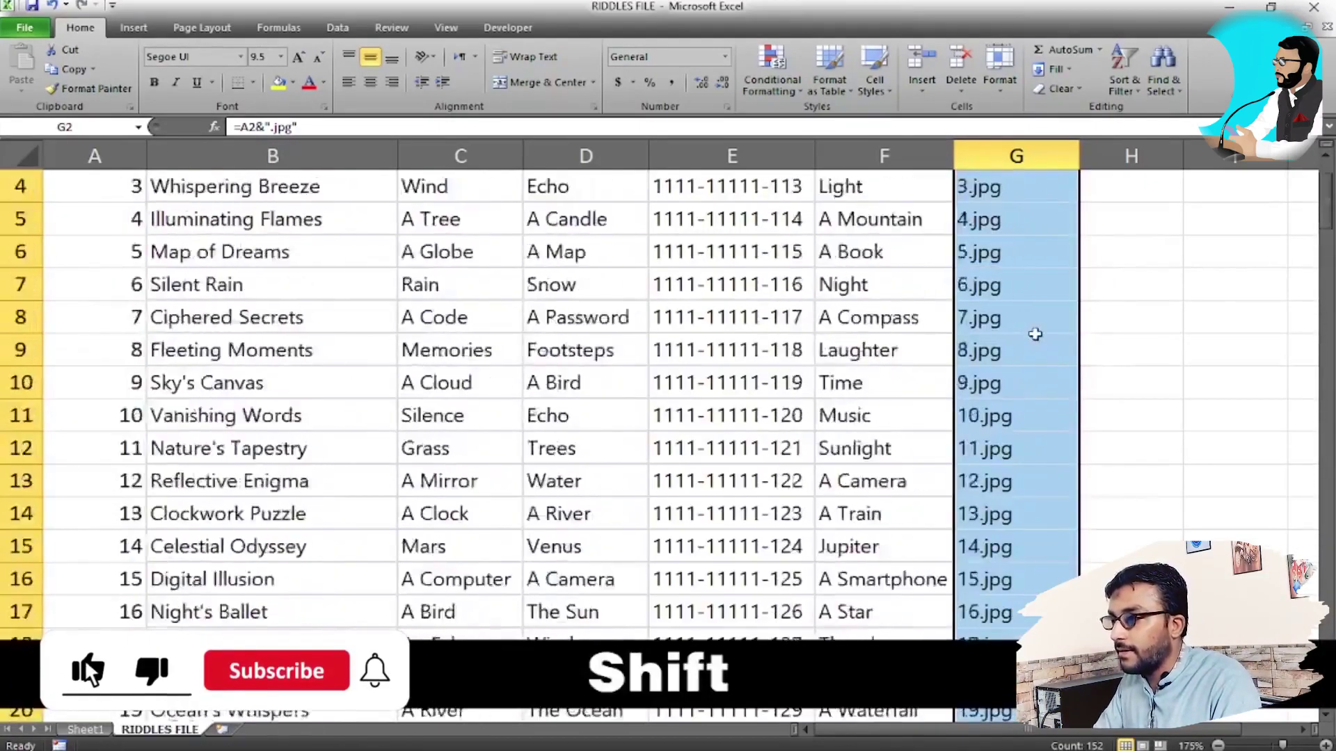
pyautogui.hotkey('ctrl', 'c')
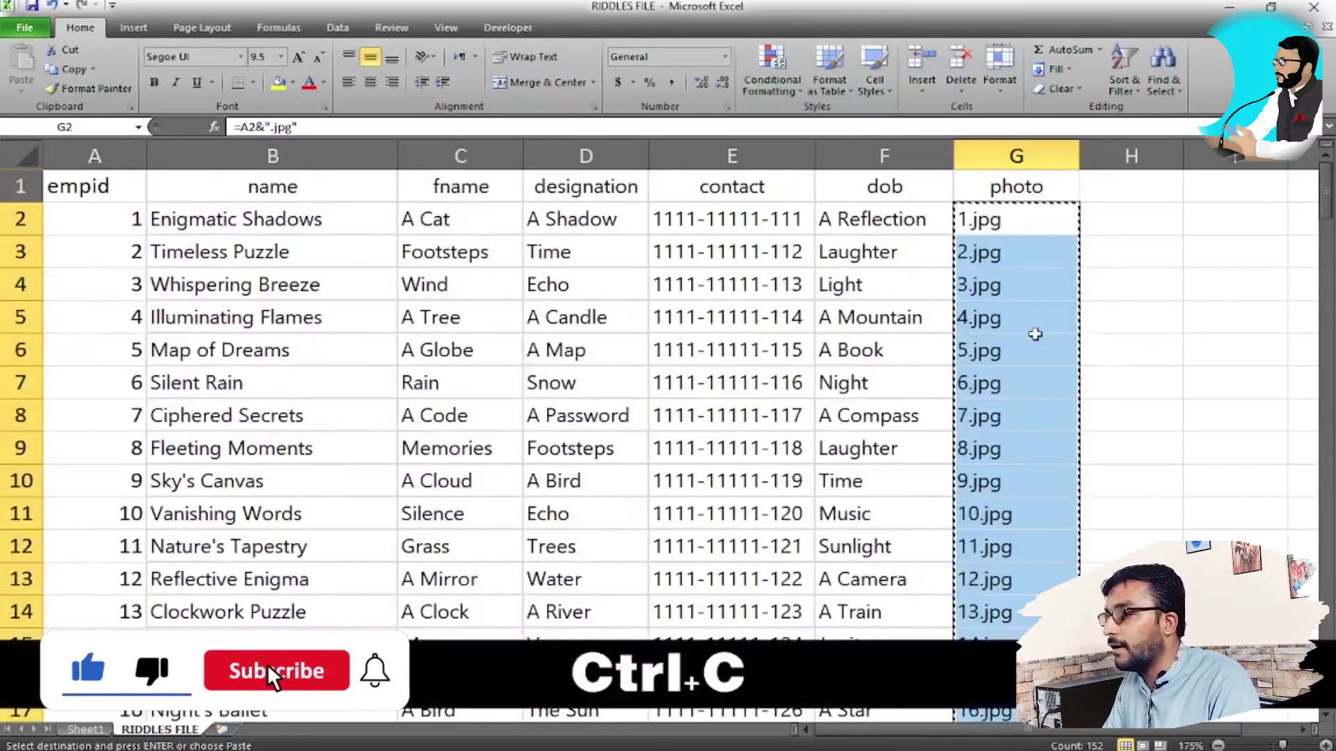
# Paste the copied photo file names as values only into column H, starting at H2.
pyautogui.click(1110, 219)
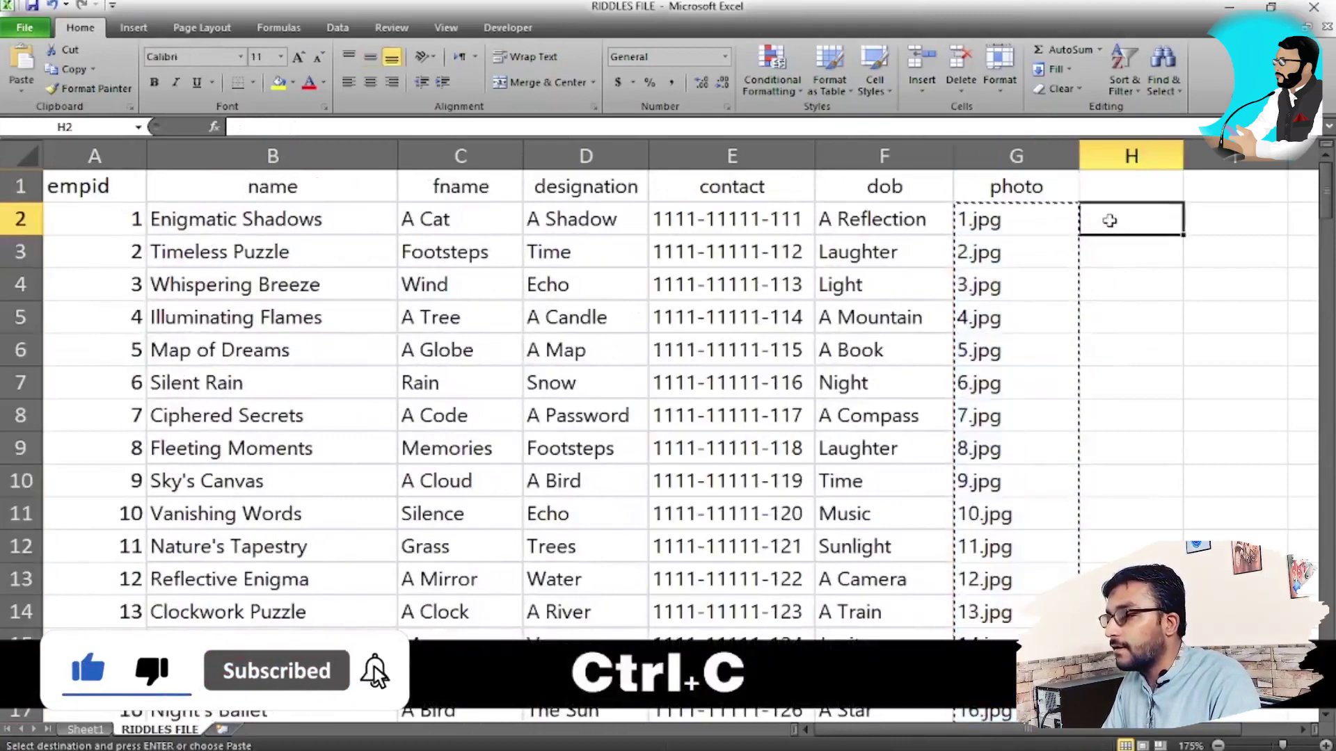
pyautogui.rightClick(1122, 215)
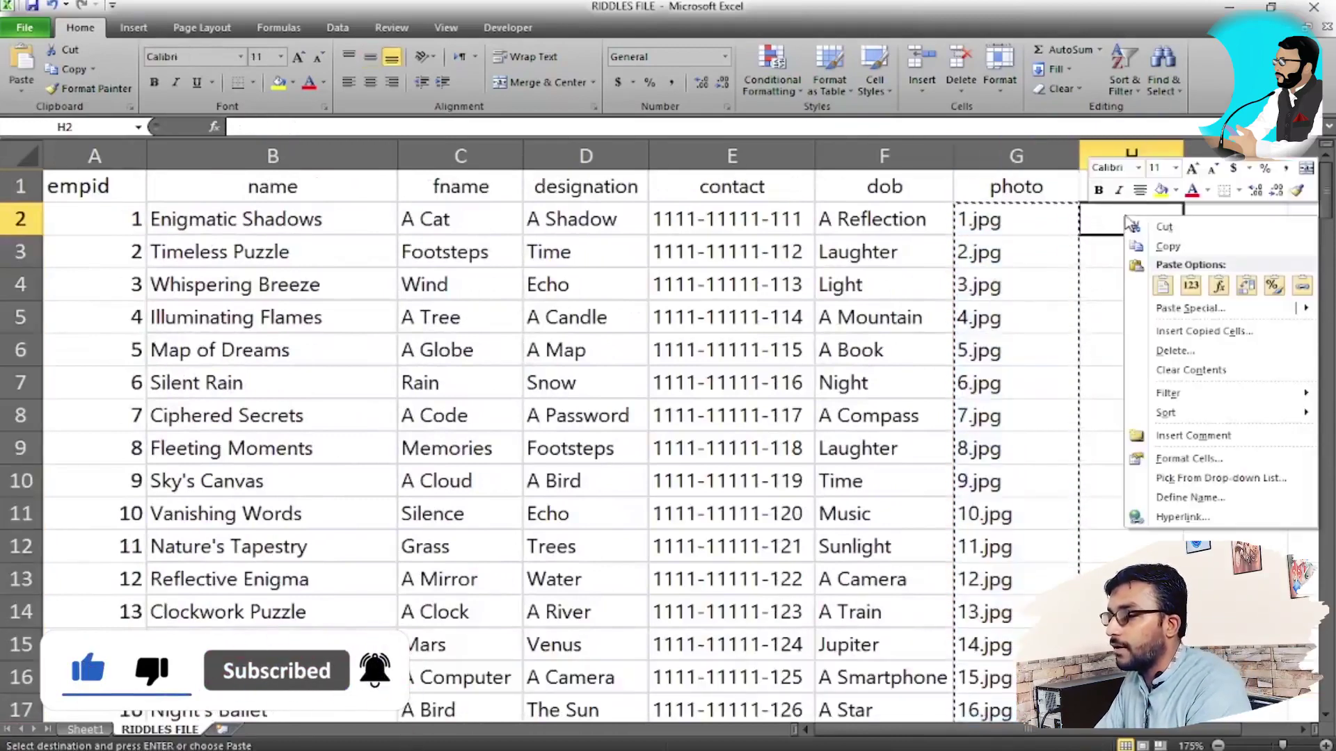
pyautogui.click(1190, 286)
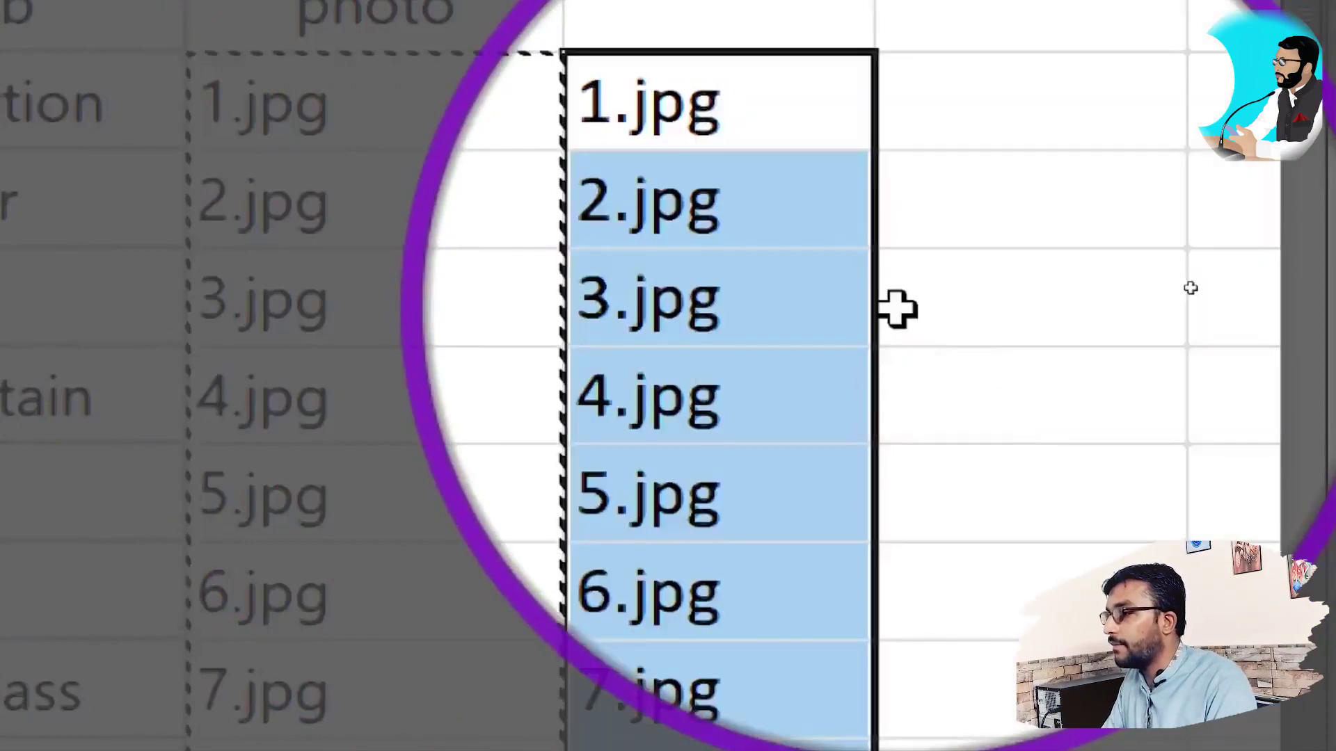
pyautogui.hotkey('ctrl', 'Home')
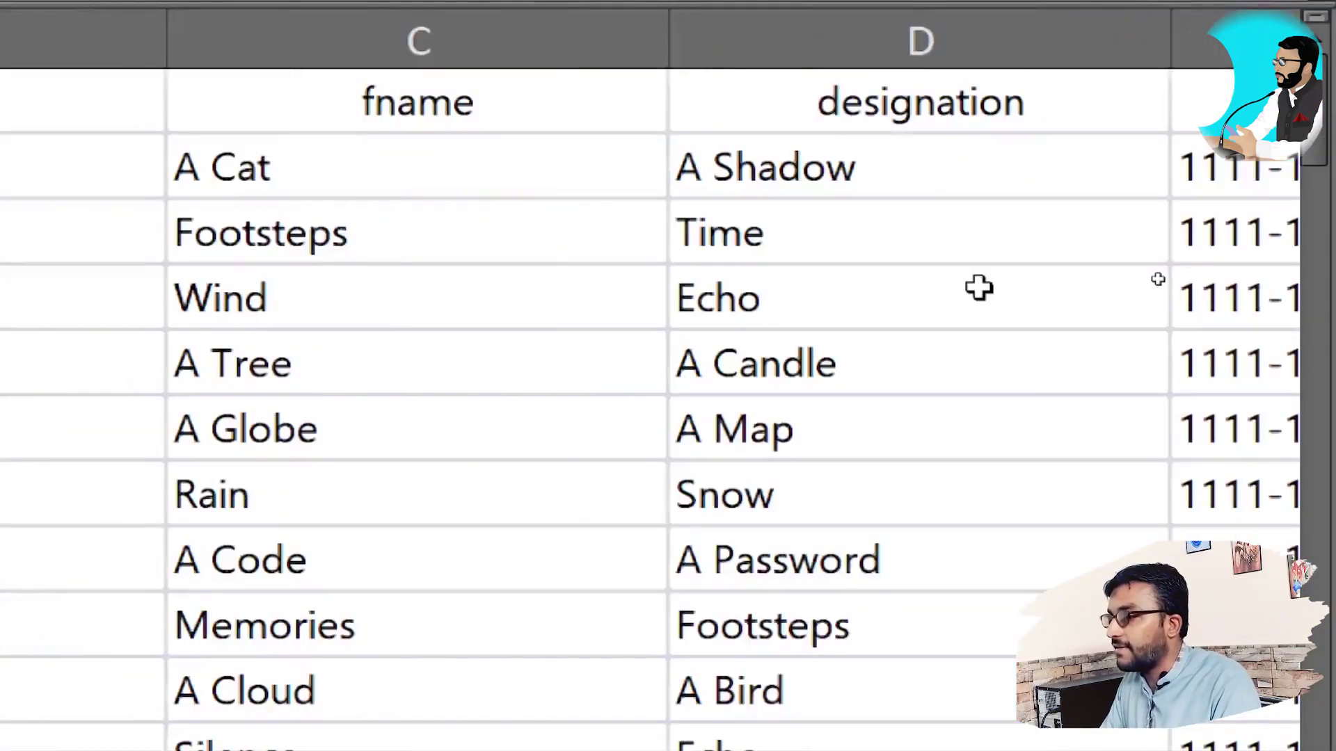
pyautogui.press('super+minus')
pyautogui.press('super+minus')
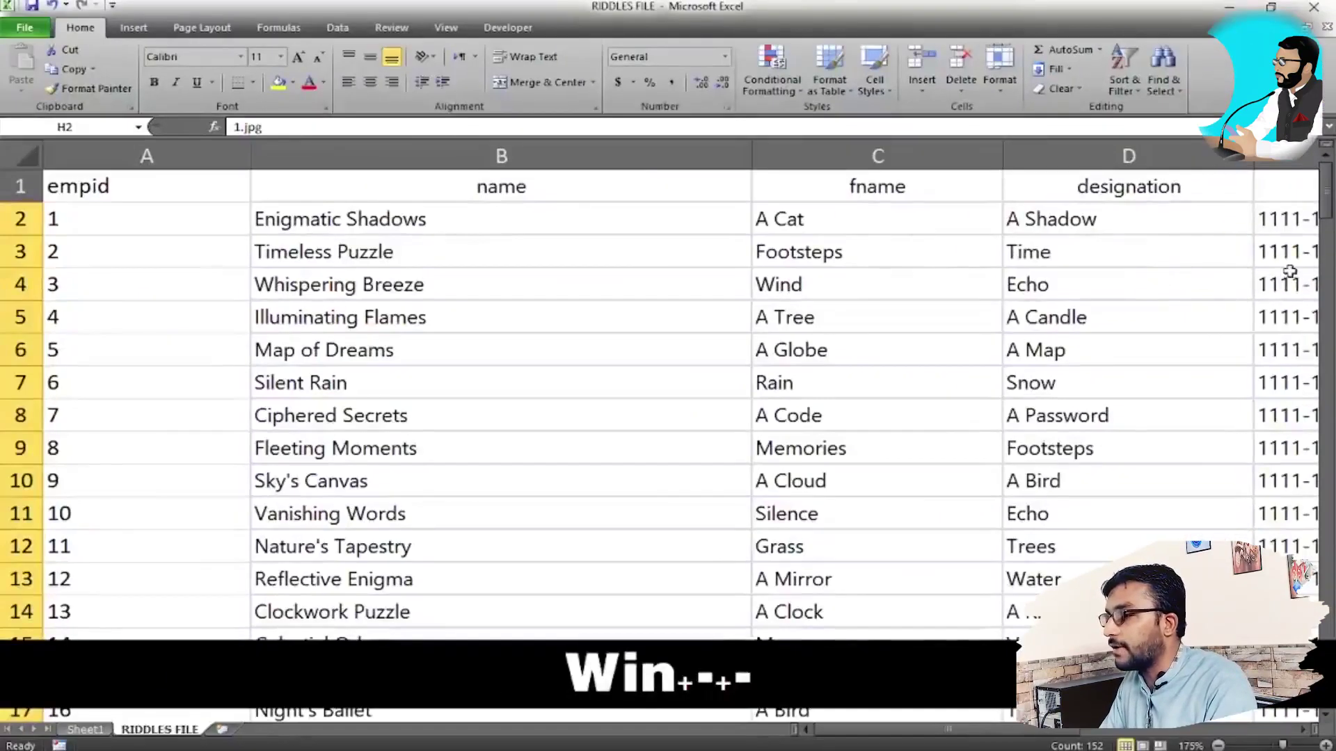
pyautogui.click(1225, 261)
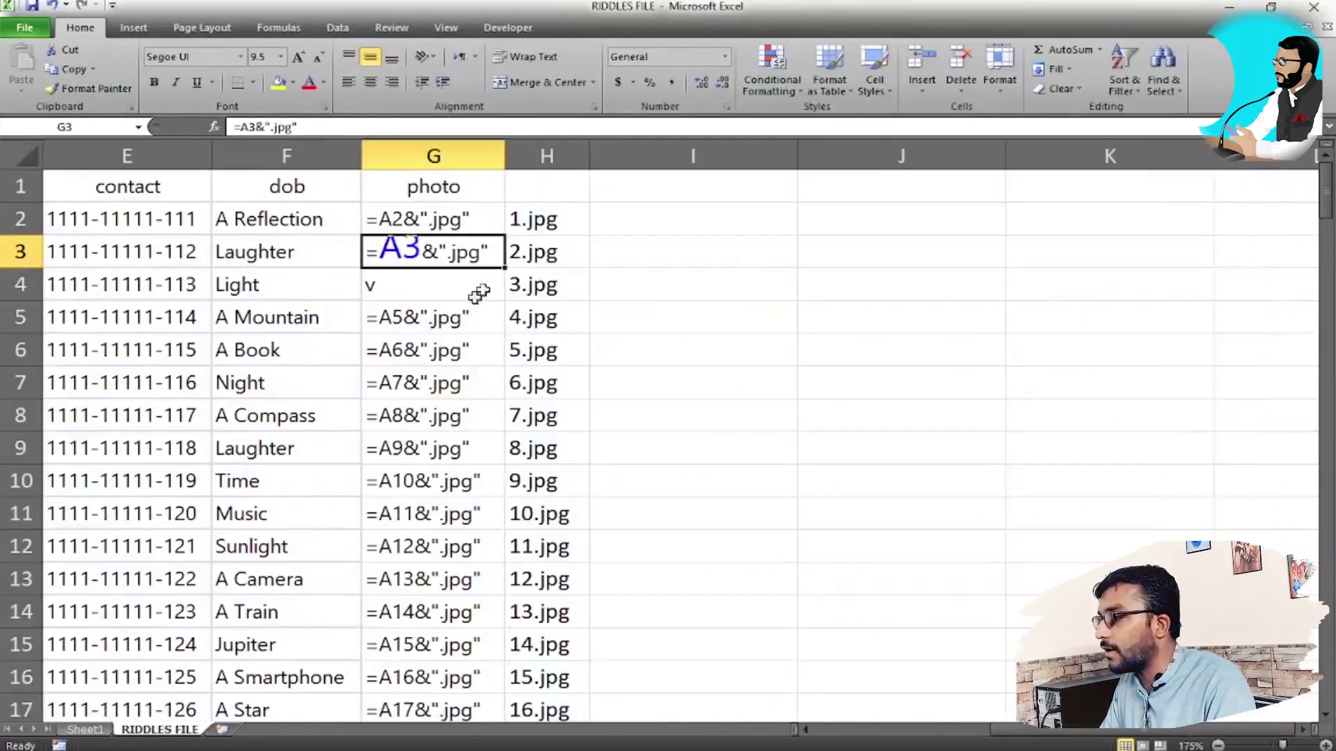
pyautogui.click(525, 272)
pyautogui.click(390, 223)
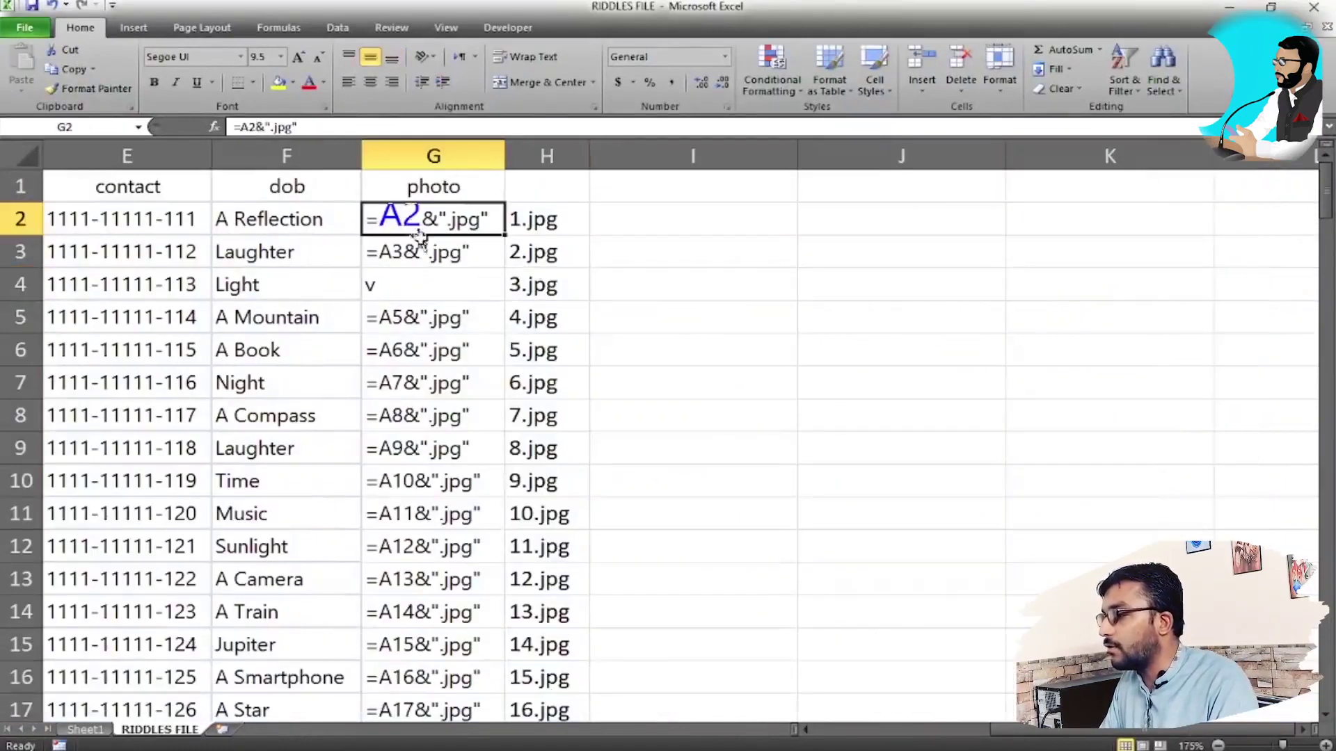
pyautogui.click(441, 293)
pyautogui.click(532, 231)
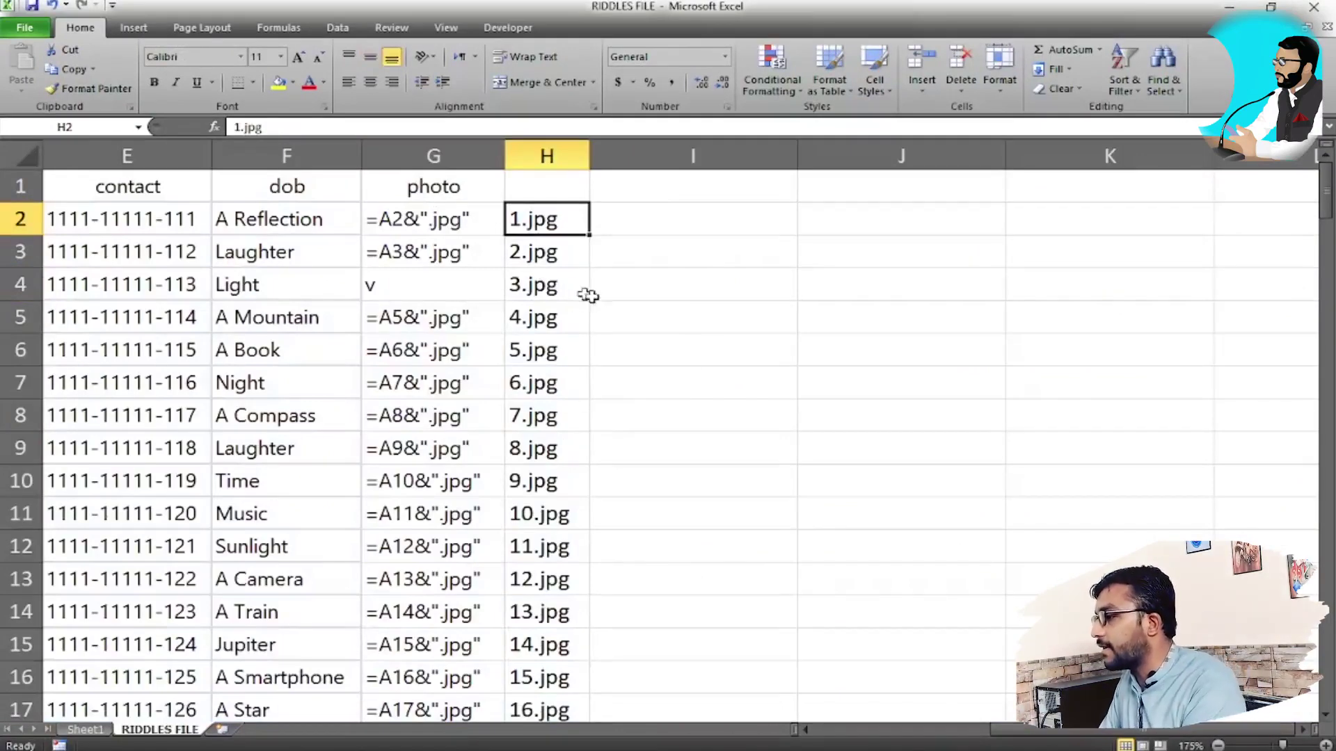
# Delete the formula-based photo column G so the pasted file name values take its place.
pyautogui.doubleClick(435, 252)
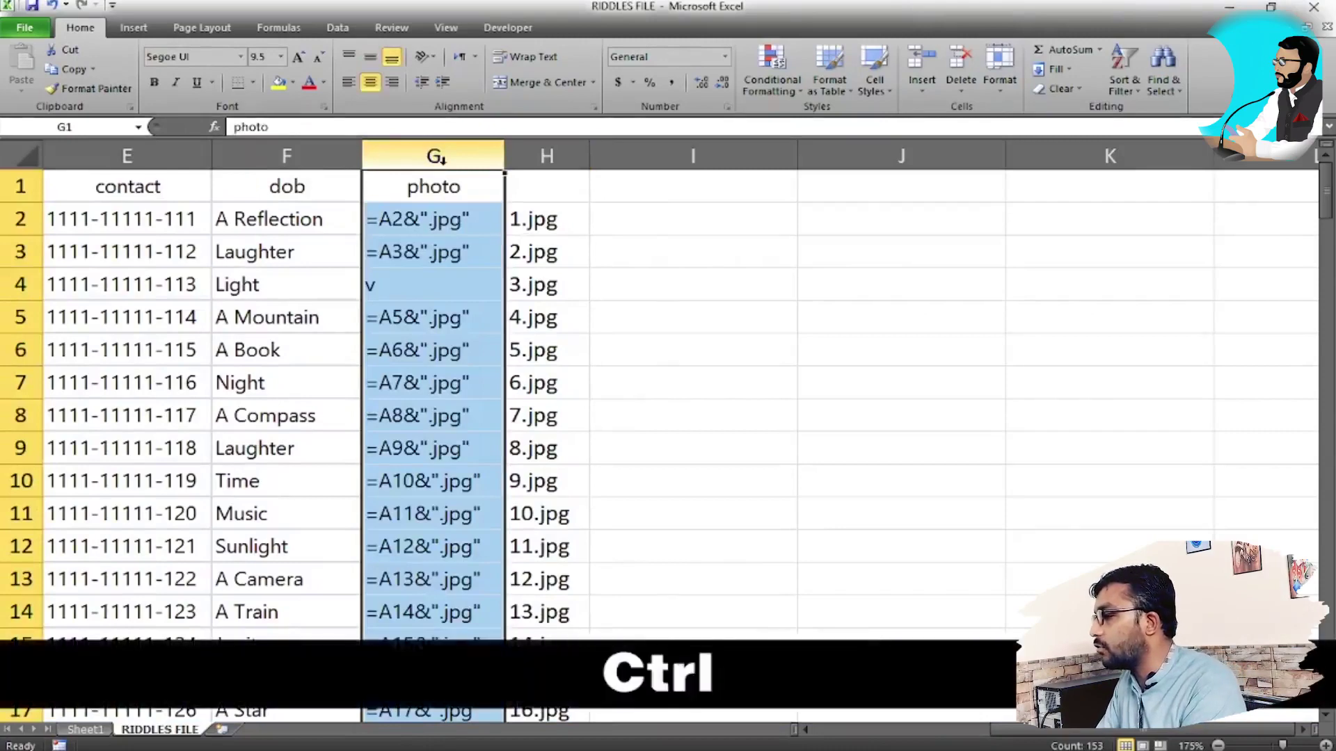
pyautogui.hotkey('ctrl', '-')
pyautogui.press('Down')
pyautogui.press('Up')
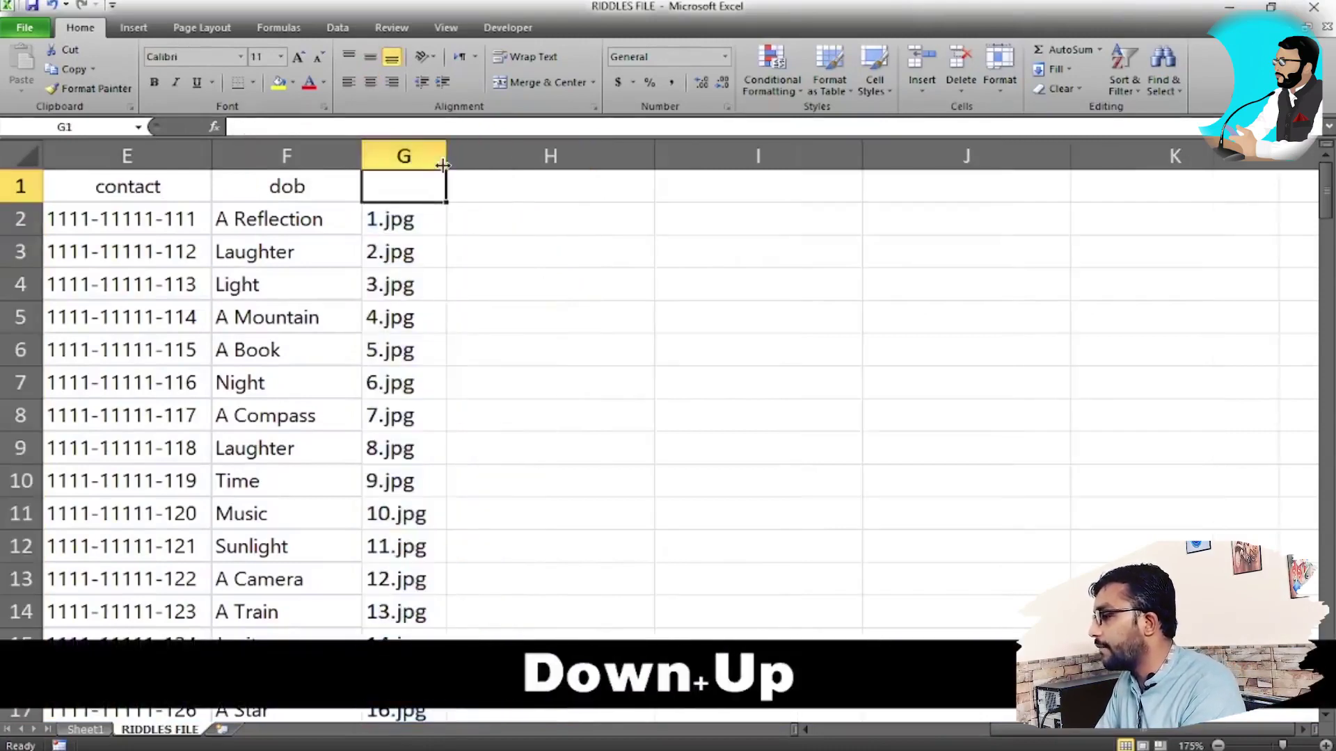
# Enter the heading photo in cell G1 above the file name values.
pyautogui.write('ophot')
pyautogui.press('BackSpace')
pyautogui.press('BackSpace')
pyautogui.press('BackSpace')
pyautogui.press('BackSpace')
pyautogui.press('BackSpace')
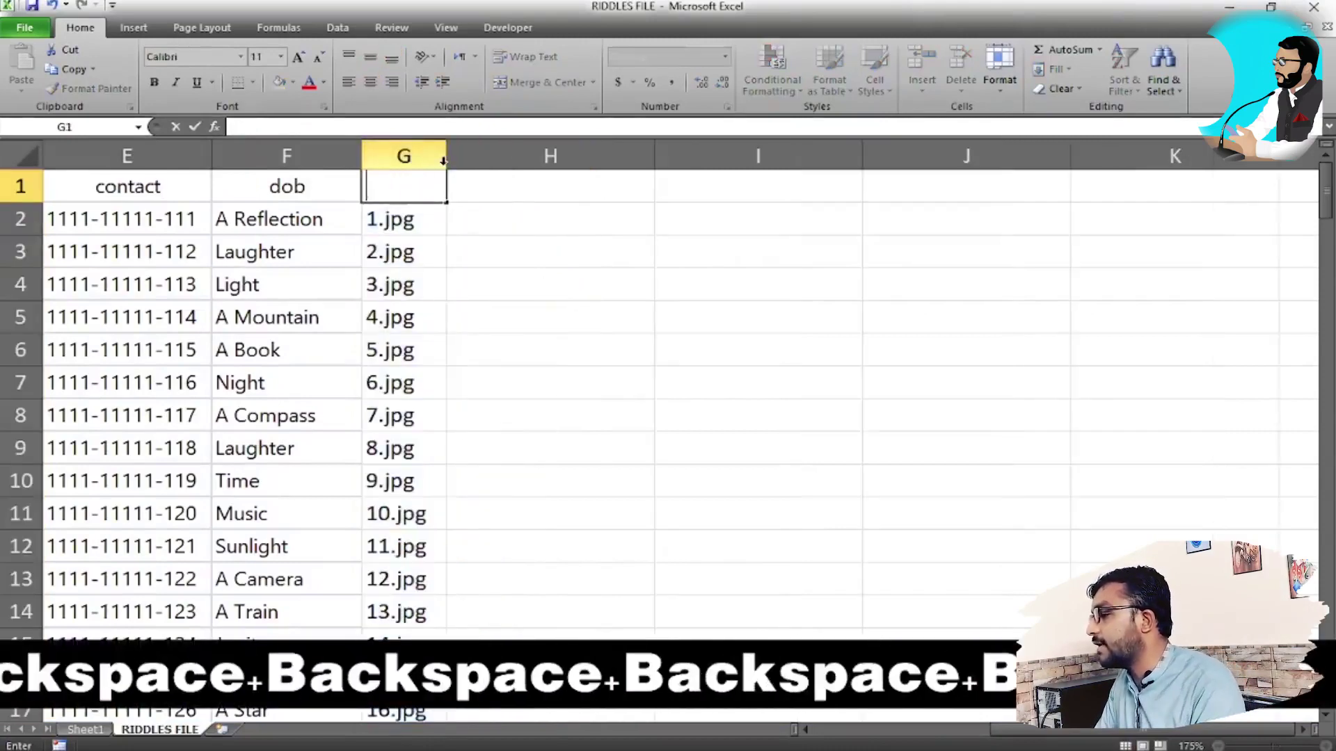
pyautogui.write('photo')
pyautogui.press('Return')
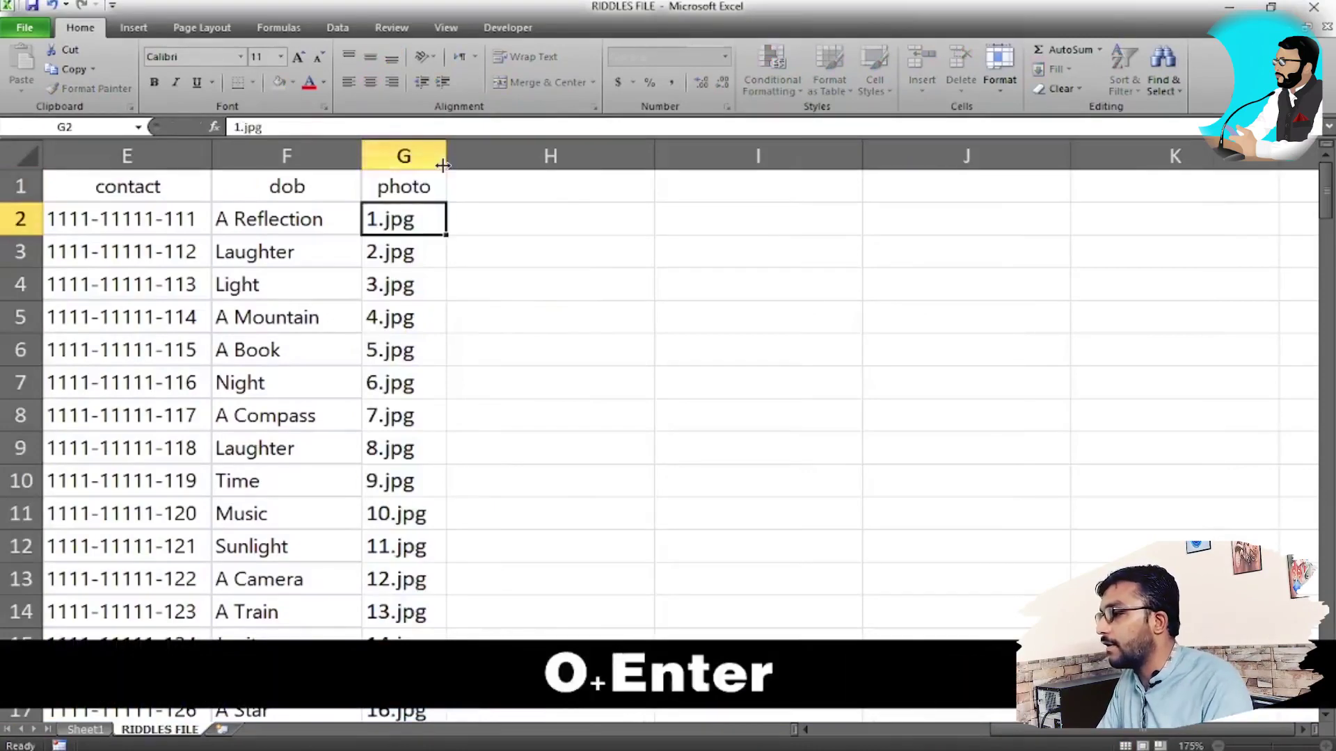
# Save the workbook and return to the first employee record in cell A2.
pyautogui.hotkey('ctrl', 's')
pyautogui.press('Left')
pyautogui.press('Left')
pyautogui.press('Left')
pyautogui.press('Left')
pyautogui.press('Left')
pyautogui.press('Left')
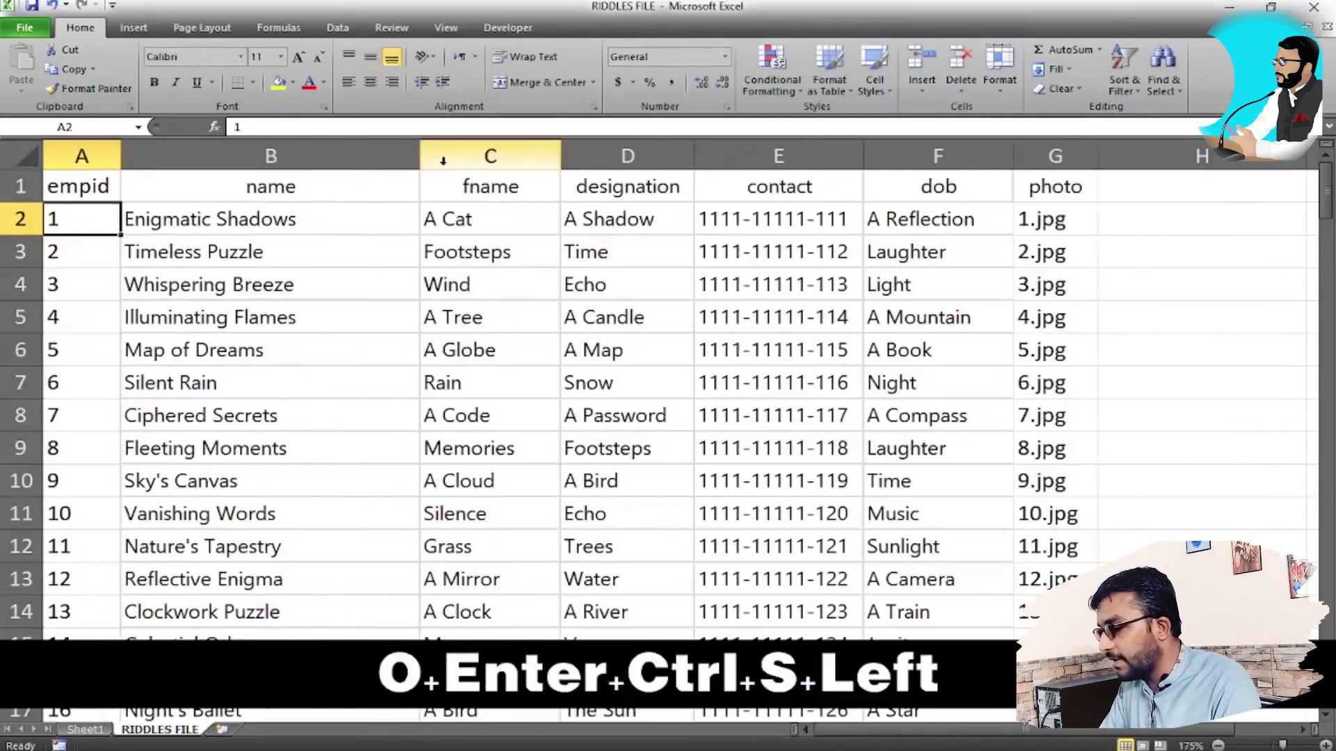
pyautogui.hotkey('ctrl', 's')
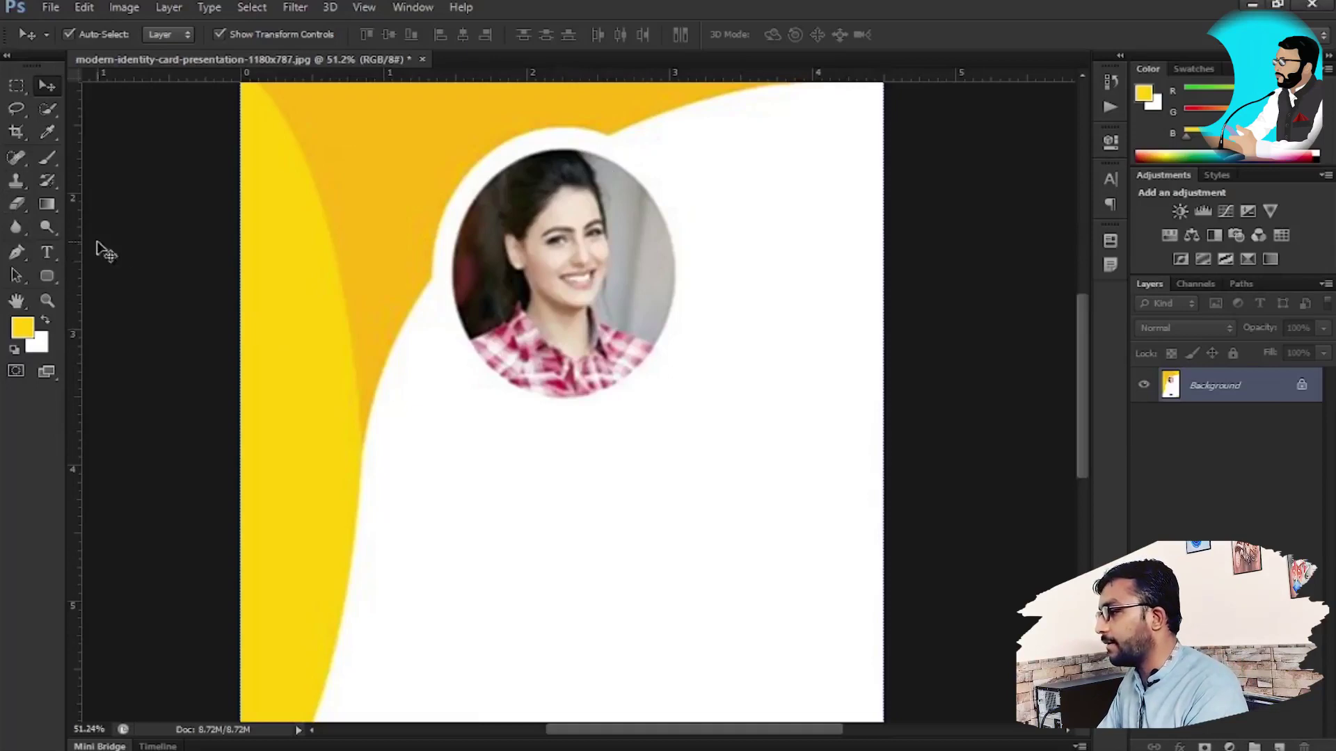
# In Photoshop, draw a yellow ellipse over the circular portrait on the card and position it to cover the photo.
pyautogui.hotkey('ctrl', '1')
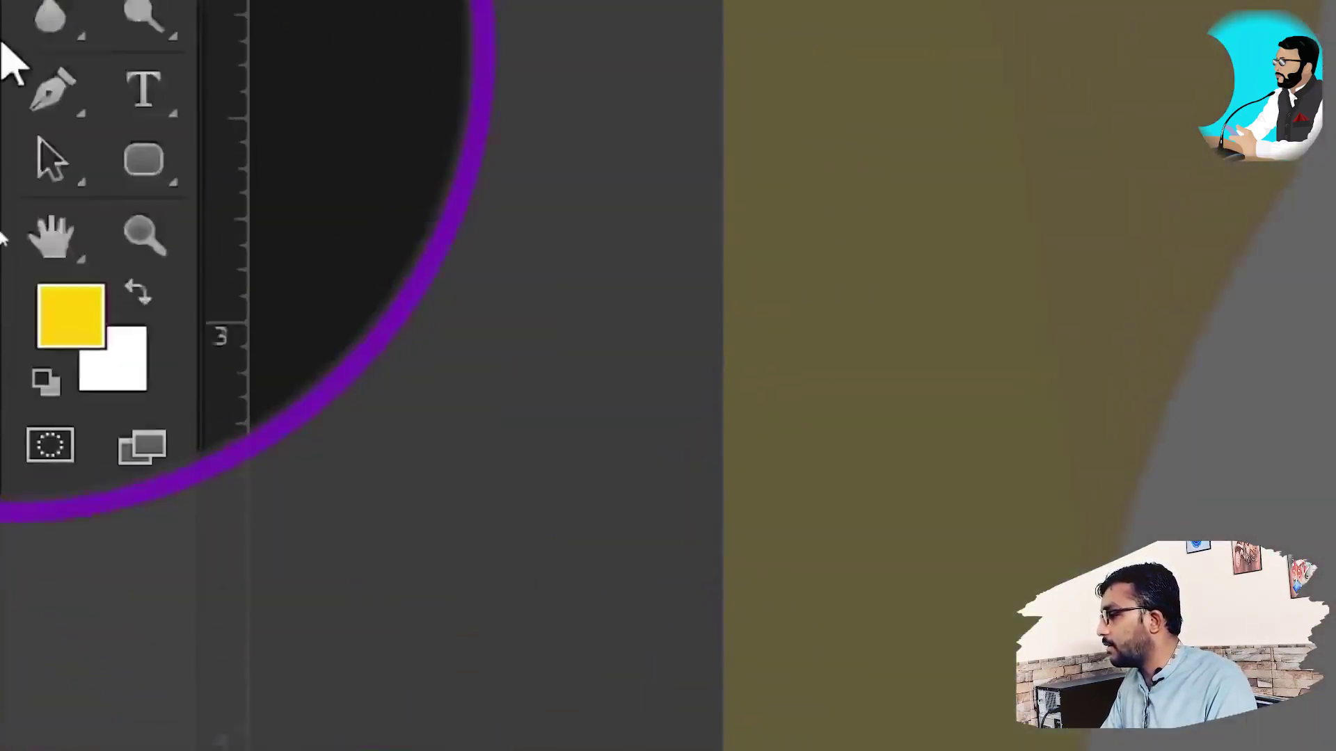
pyautogui.rightClick(167, 289)
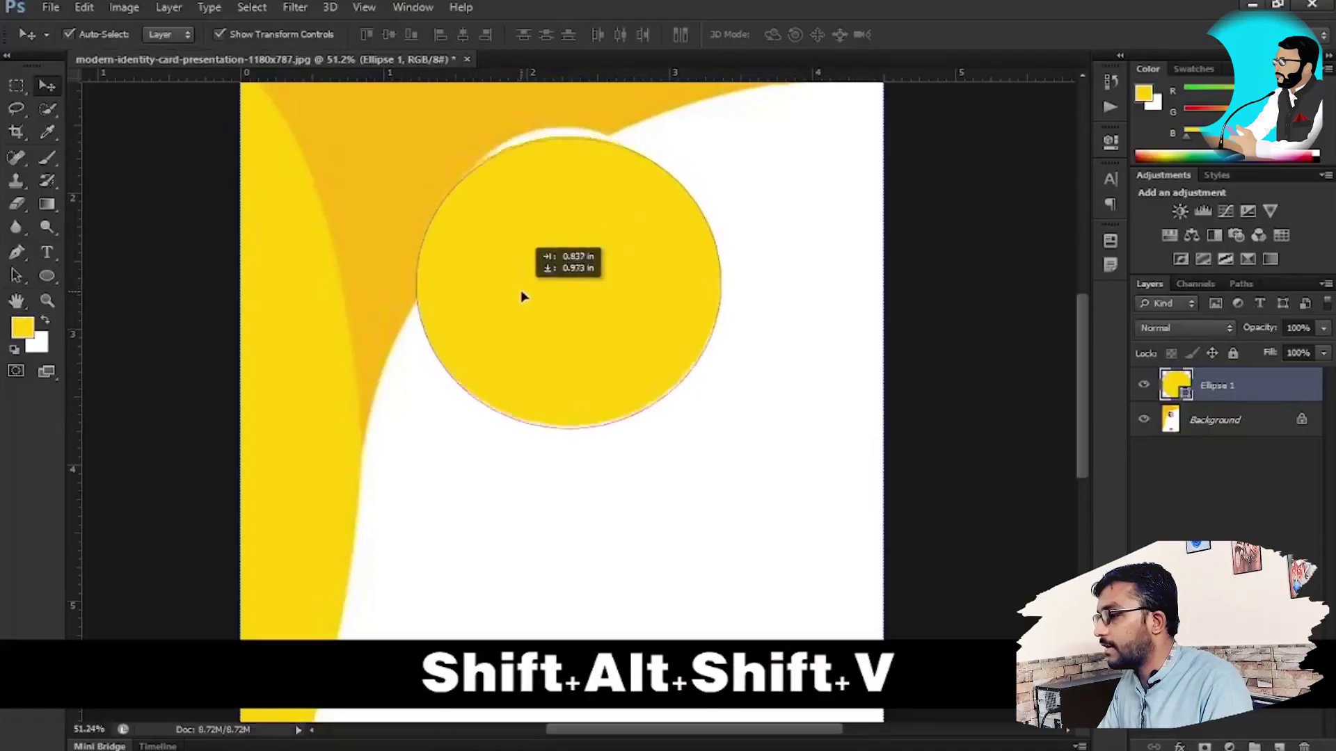
pyautogui.moveTo(522, 295); pyautogui.dragTo(535, 291)
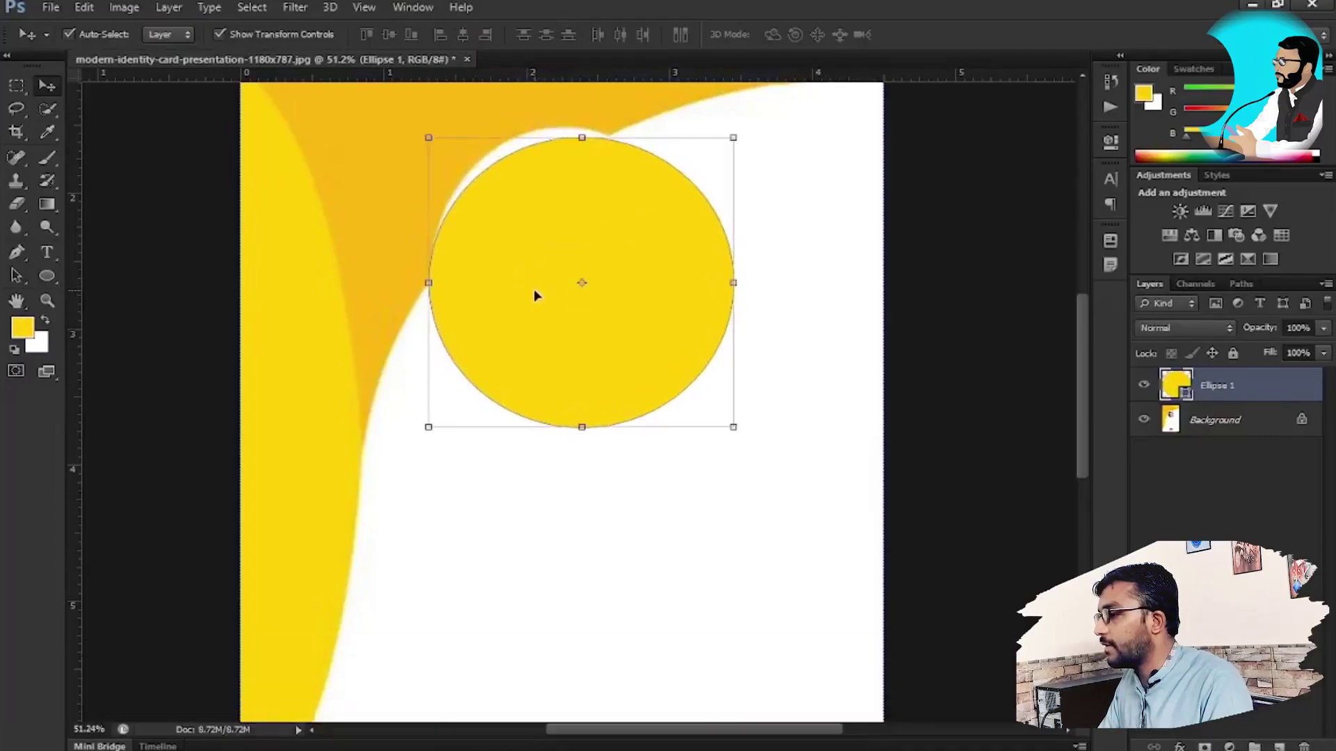
# Scale the yellow ellipse to about 91.4% width and 89.5% height and shift it to fit inside the white photo ring.
pyautogui.hotkey('ctrl', 't')
pyautogui.moveTo(730, 283); pyautogui.dragTo(717, 283)
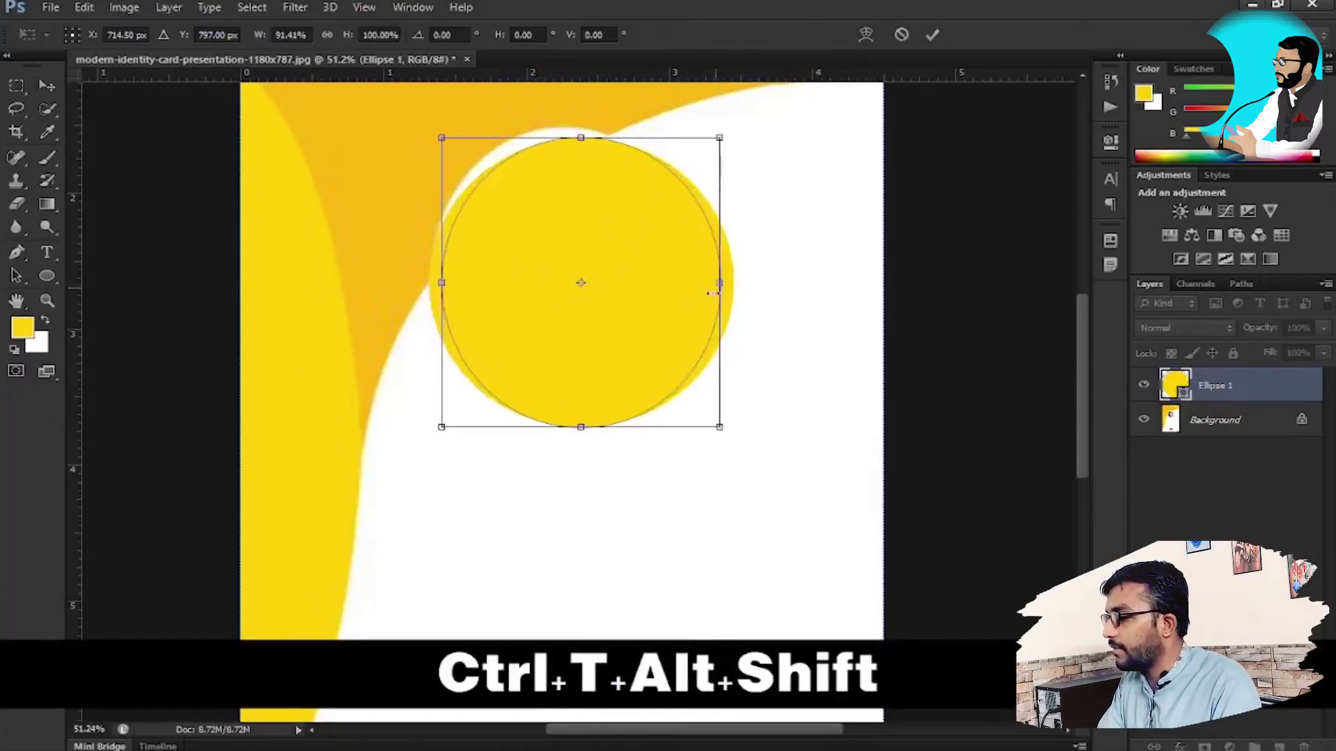
pyautogui.moveTo(618, 336); pyautogui.dragTo(609, 338)
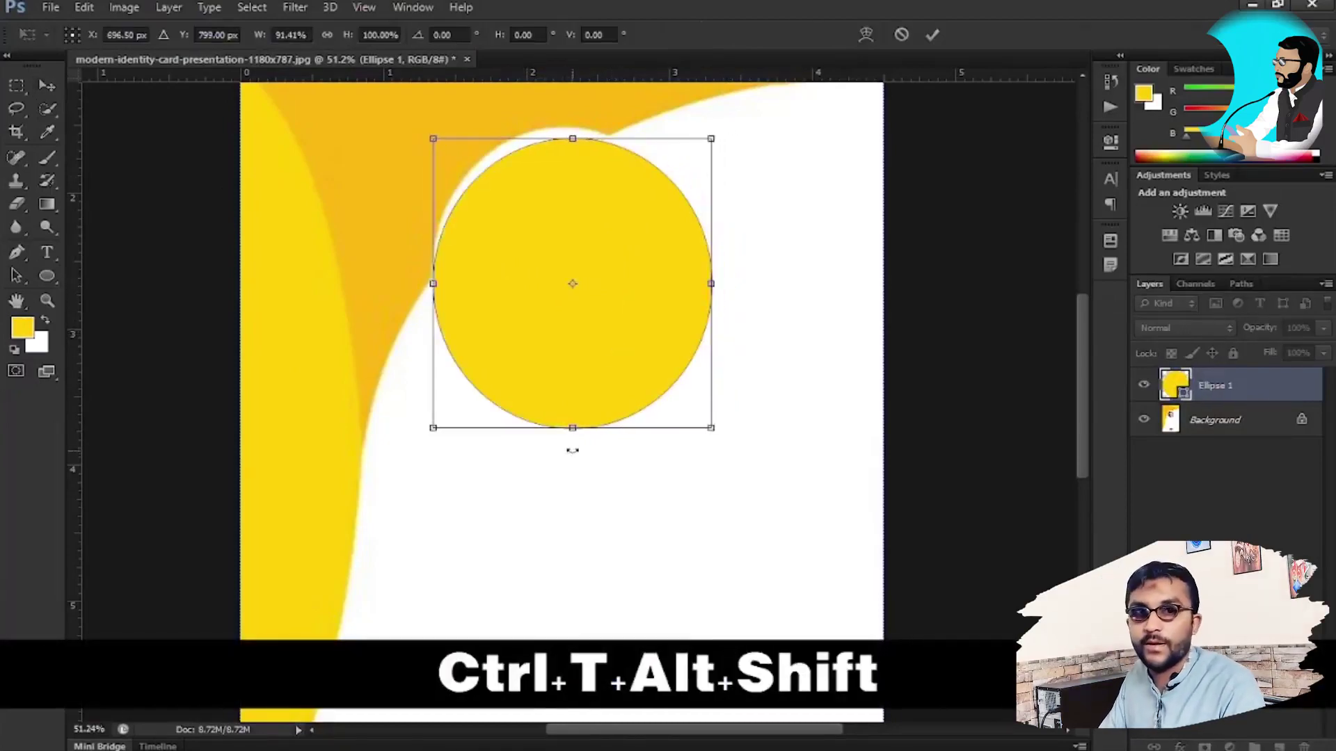
pyautogui.moveTo(567, 429); pyautogui.dragTo(562, 418)
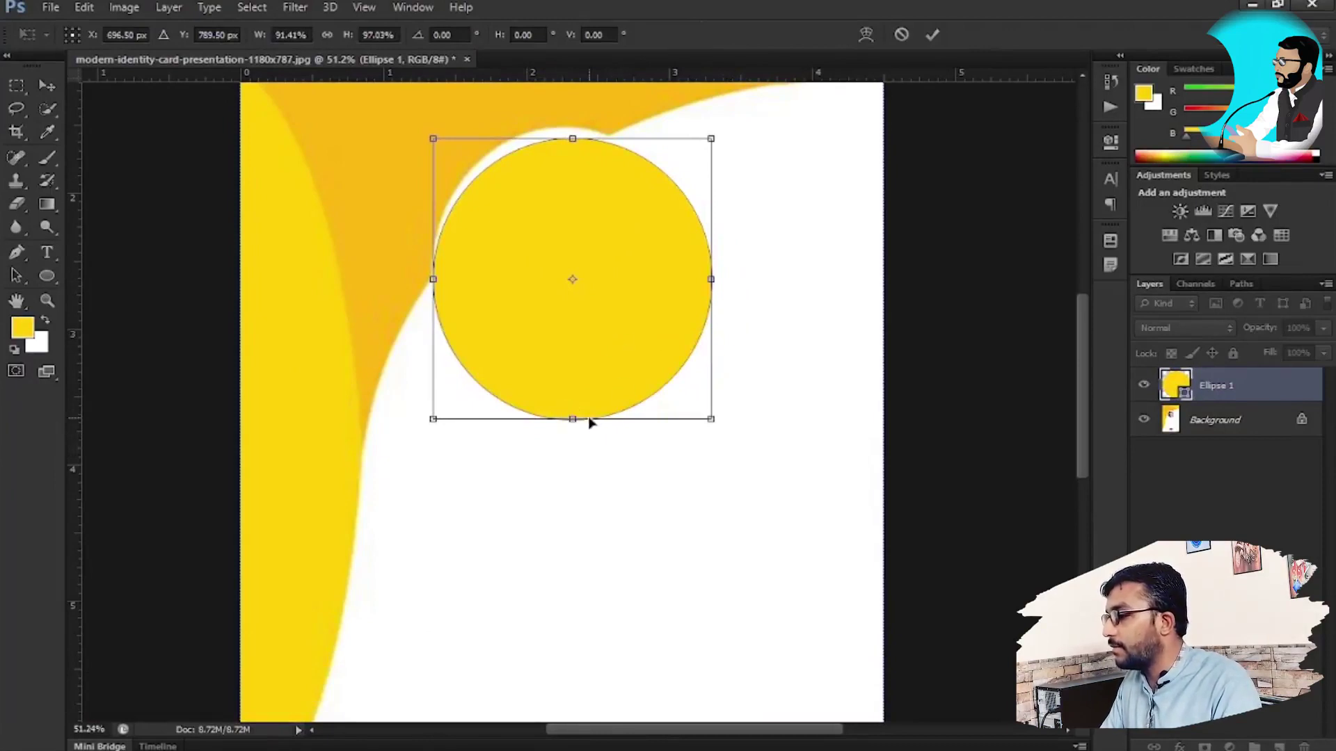
pyautogui.moveTo(575, 419); pyautogui.dragTo(581, 391)
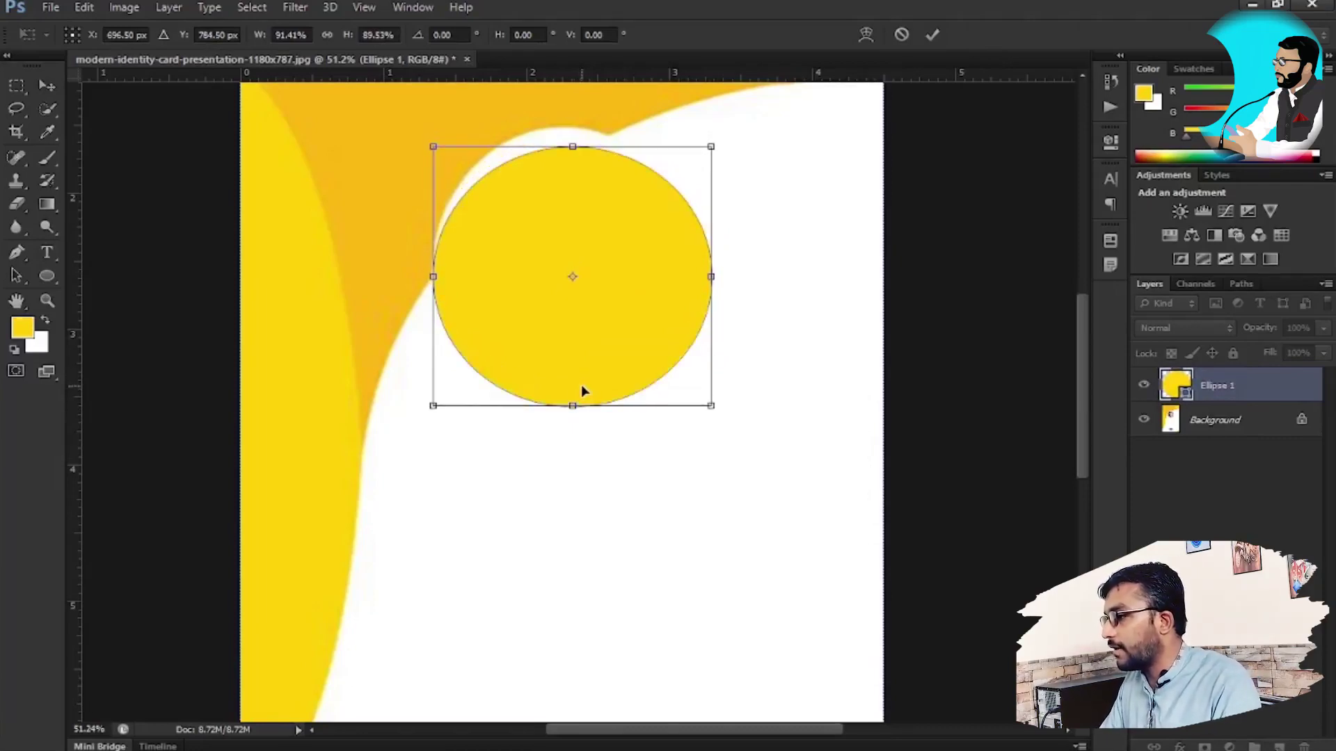
pyautogui.press('Return')
# Add the horizontal text NAME below the yellow ellipse, beside the card's yellow curved band.
pyautogui.press('v')
pyautogui.hotkey('alt', 'space')
pyautogui.moveTo(705, 517); pyautogui.dragTo(695, 274)
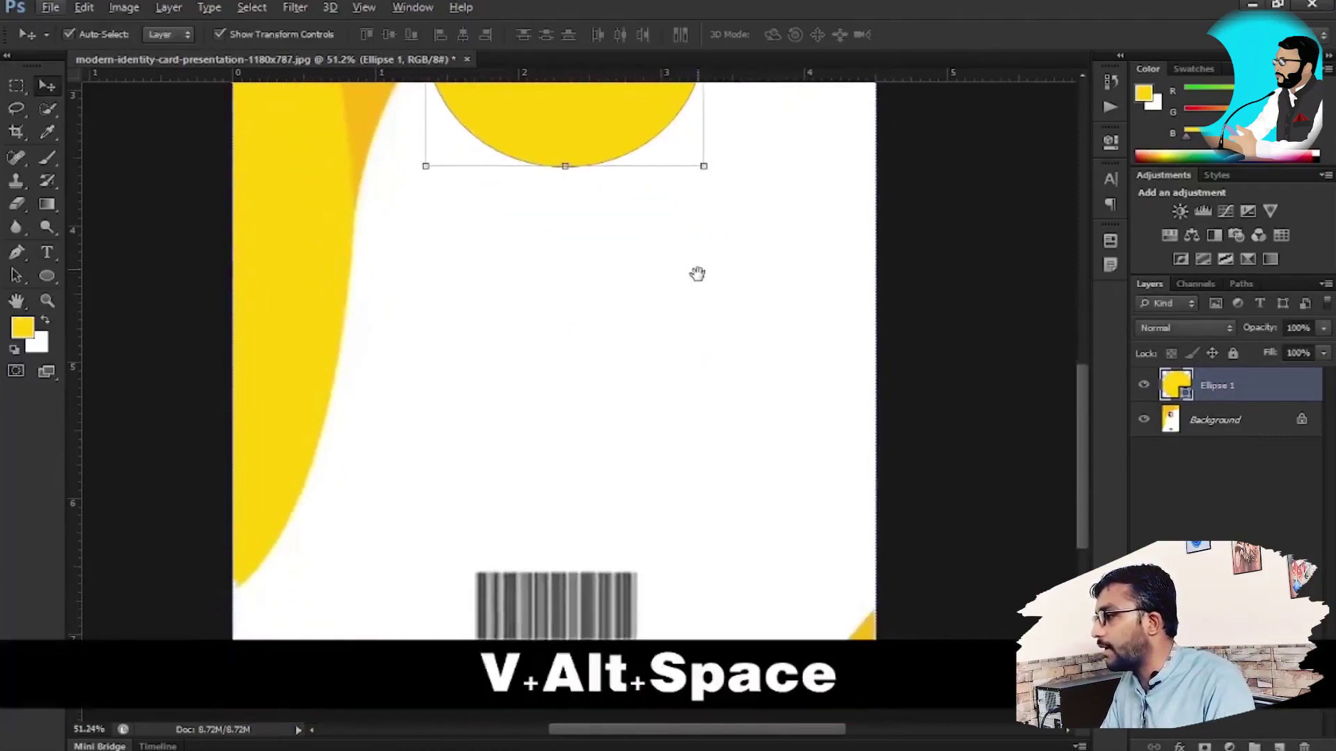
pyautogui.moveTo(612, 346); pyautogui.dragTo(632, 348)
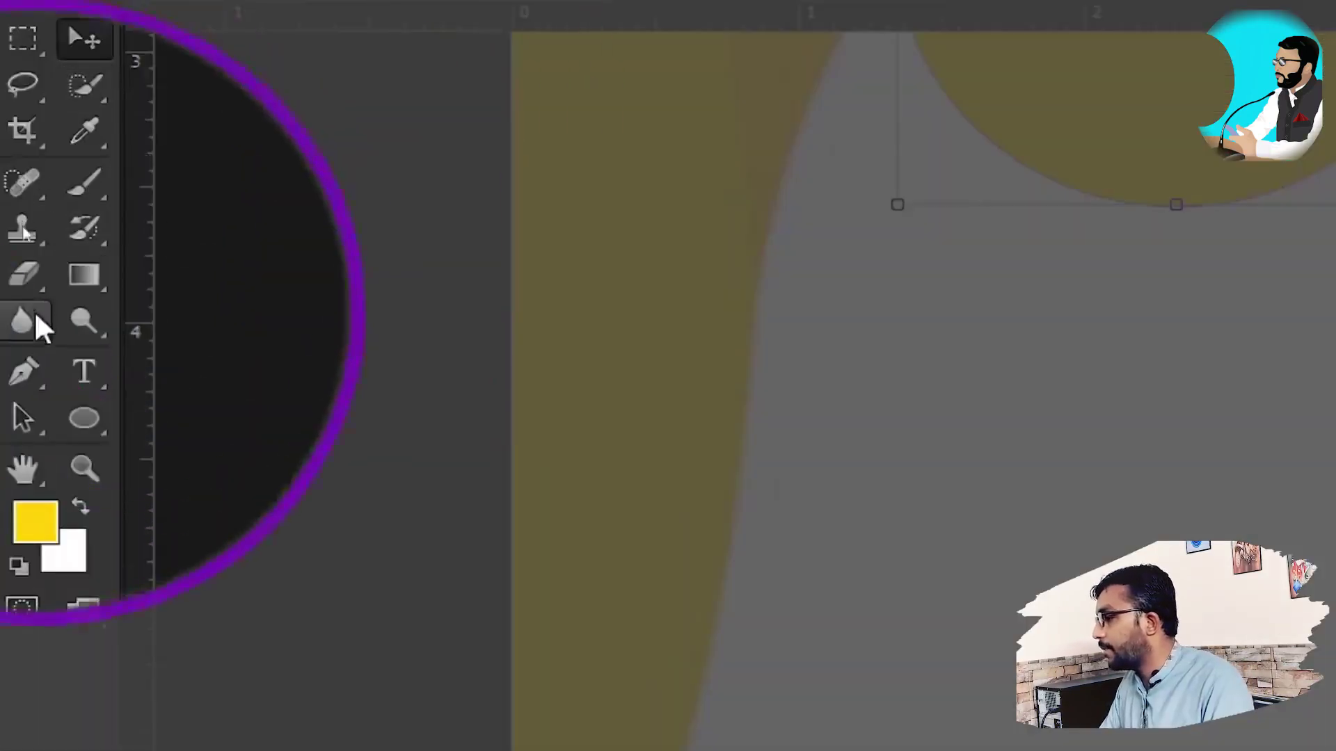
pyautogui.click(82, 376)
pyautogui.rightClick(76, 377)
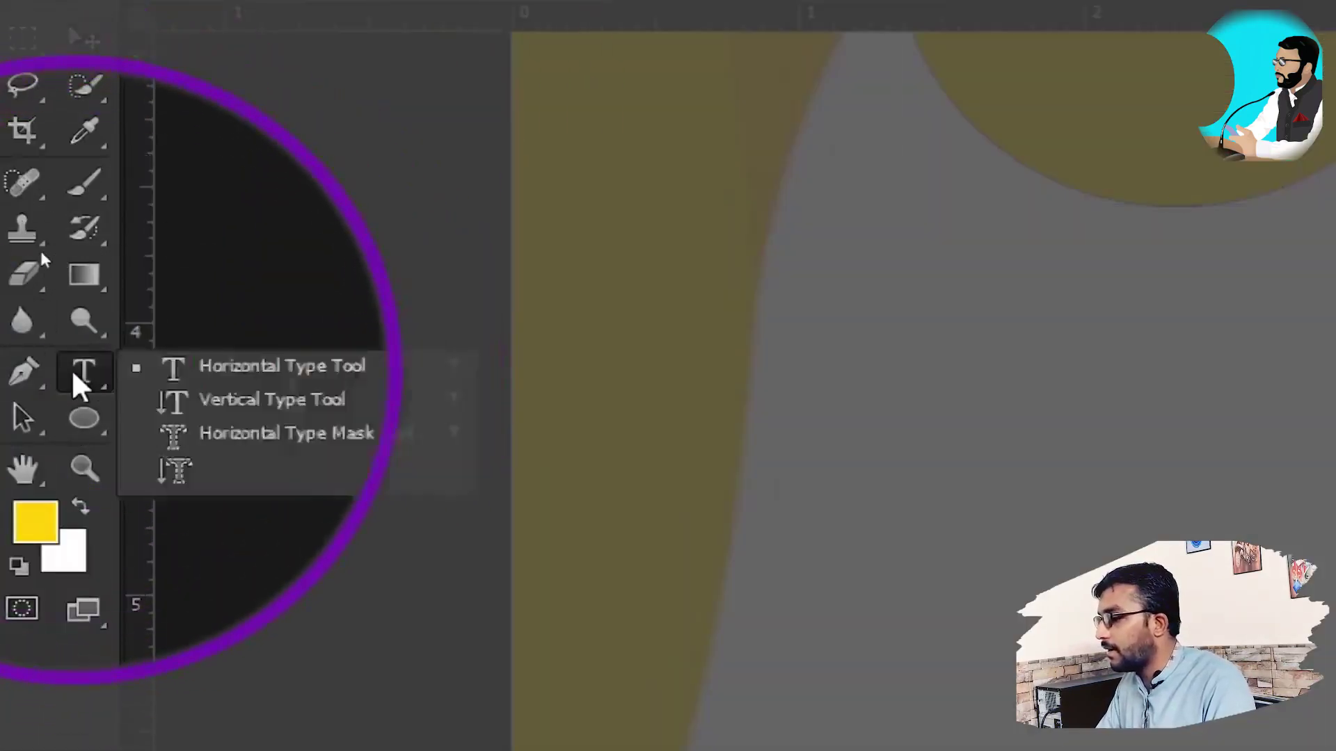
pyautogui.click(164, 367)
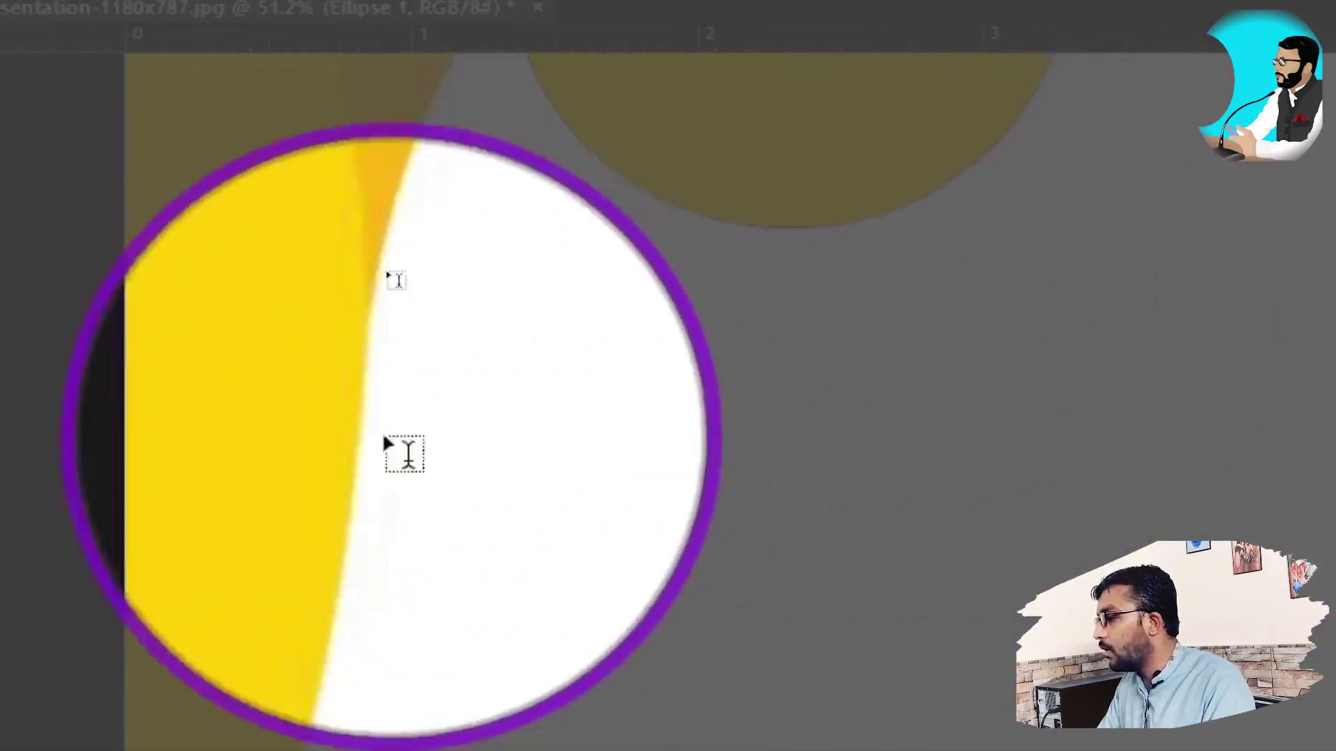
pyautogui.click(417, 402)
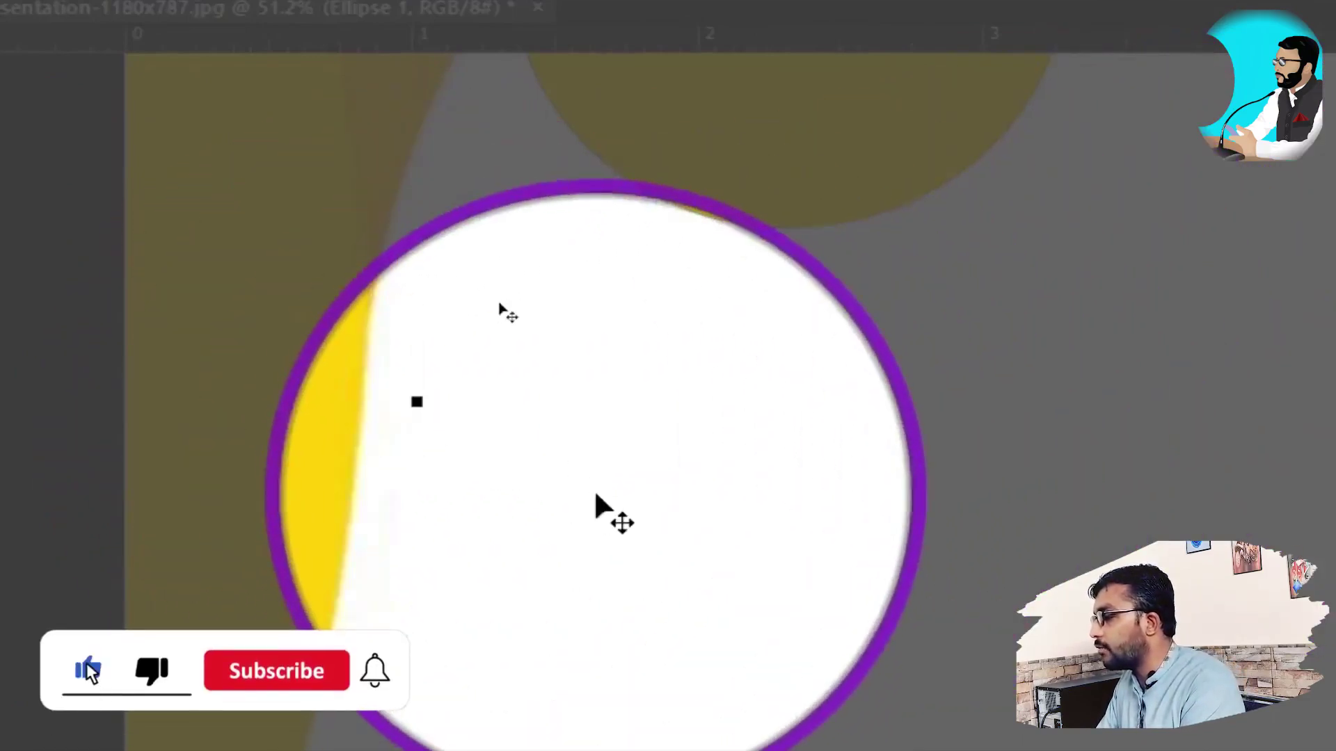
pyautogui.write('NA')
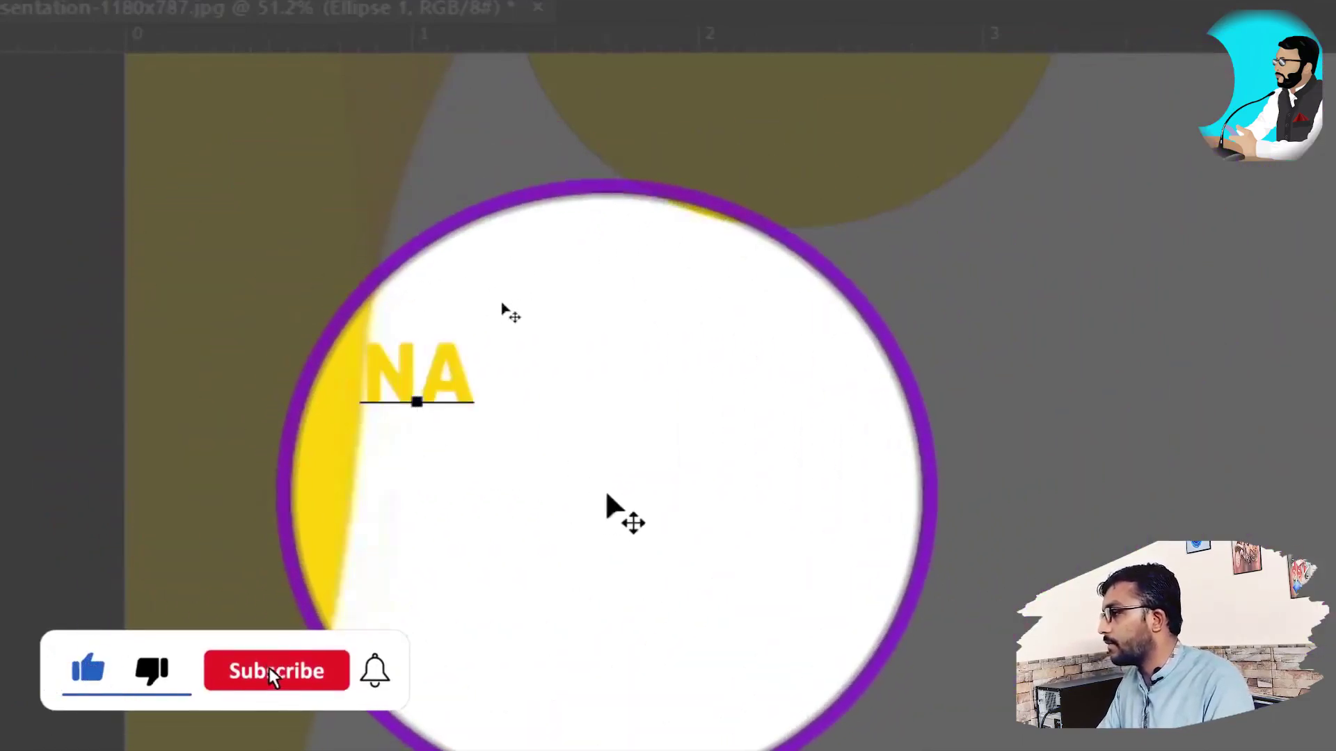
pyautogui.write('ME')
pyautogui.hotkey('ctrl', 'a')
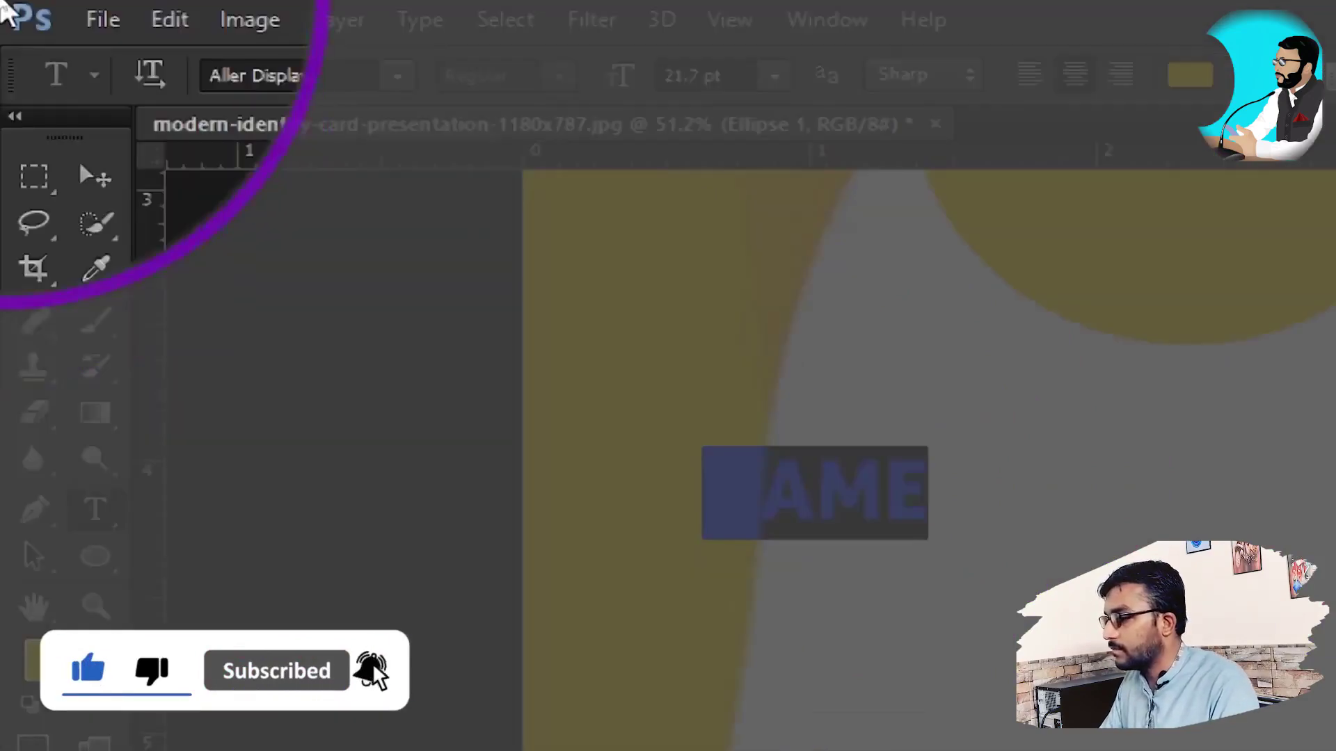
pyautogui.click(95, 176)
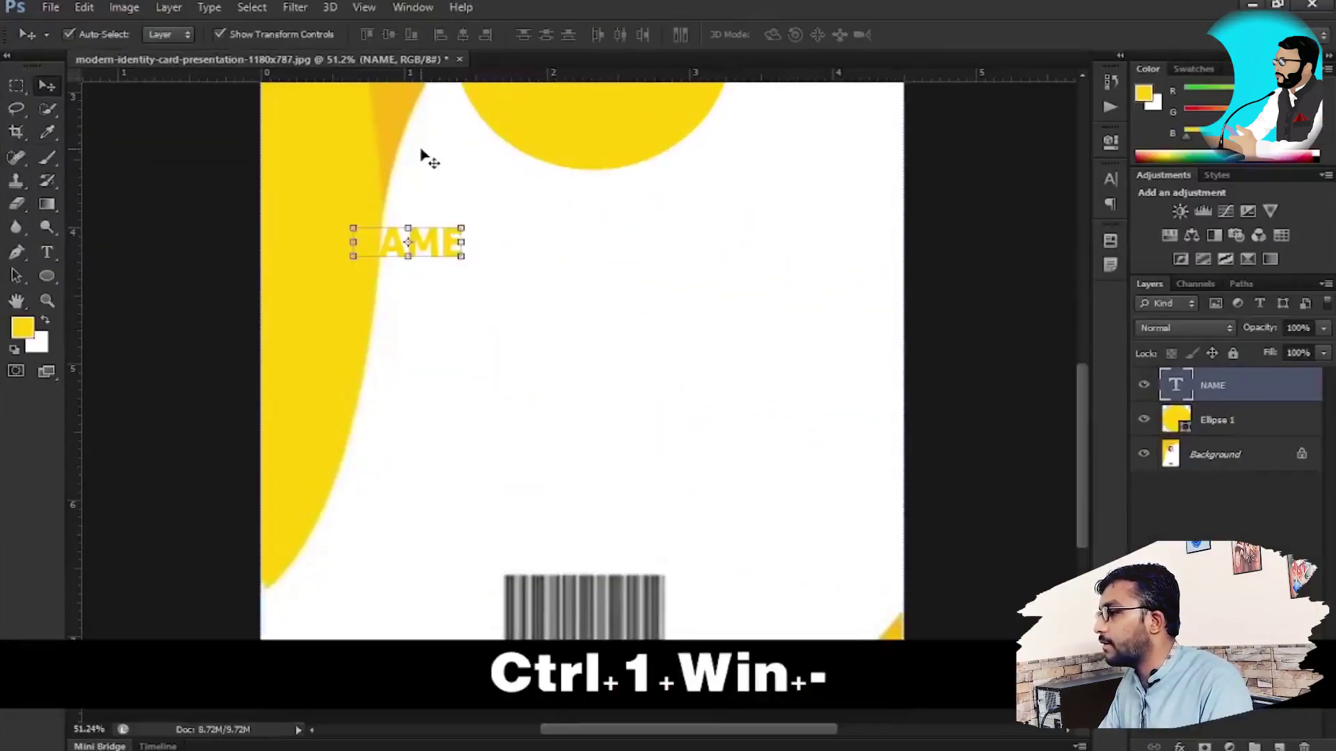
# Recolour the NAME text black, left-align it and change its wording to NAME: with a colon.
pyautogui.press('v')
pyautogui.press('t')
pyautogui.click(411, 244)
pyautogui.doubleClick(419, 231)
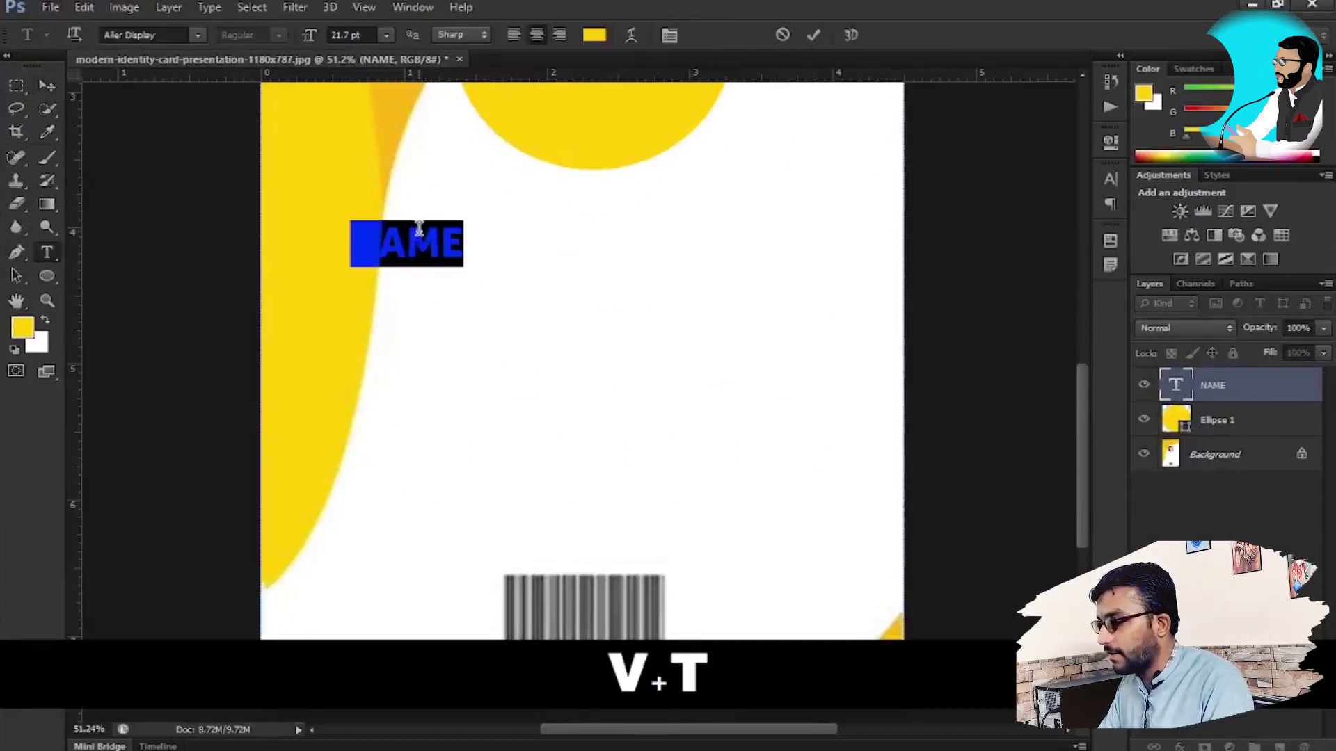
pyautogui.click(595, 37)
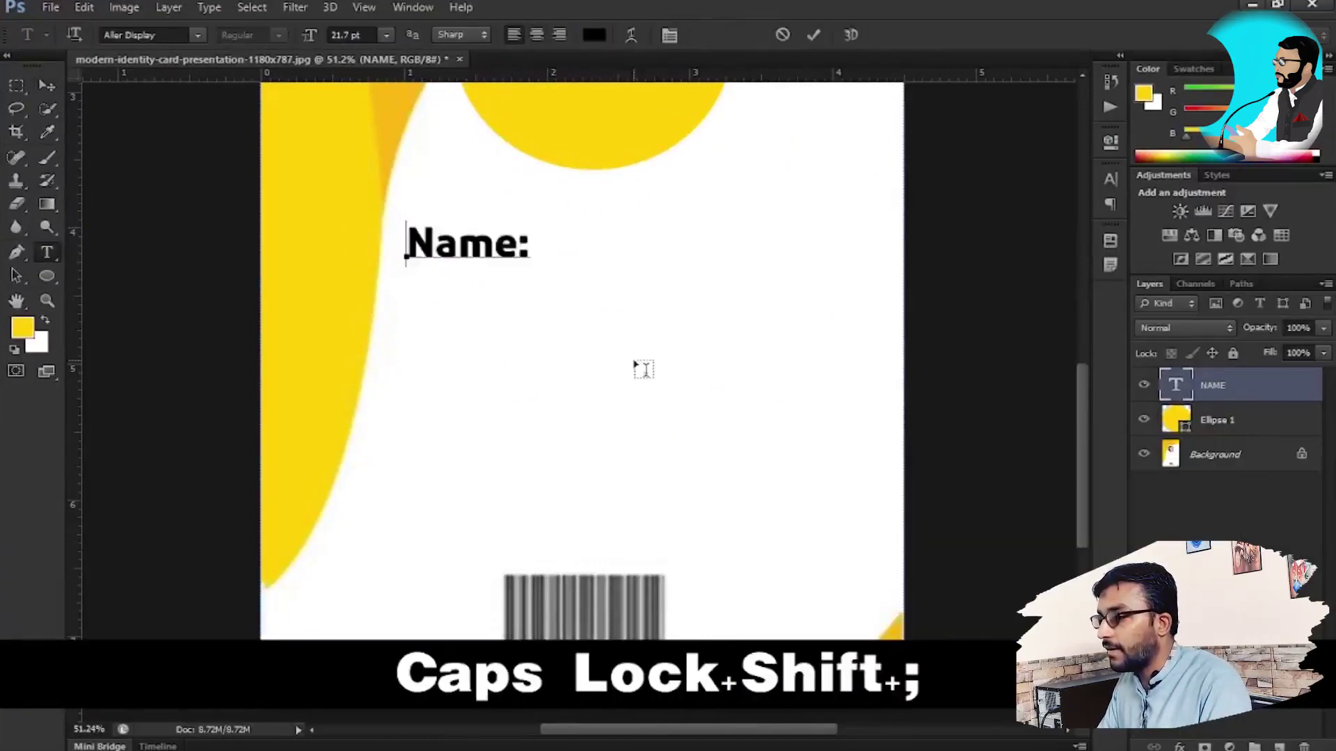
pyautogui.press('BackSpace')
pyautogui.press('BackSpace')
pyautogui.press('BackSpace')
pyautogui.press('BackSpace')
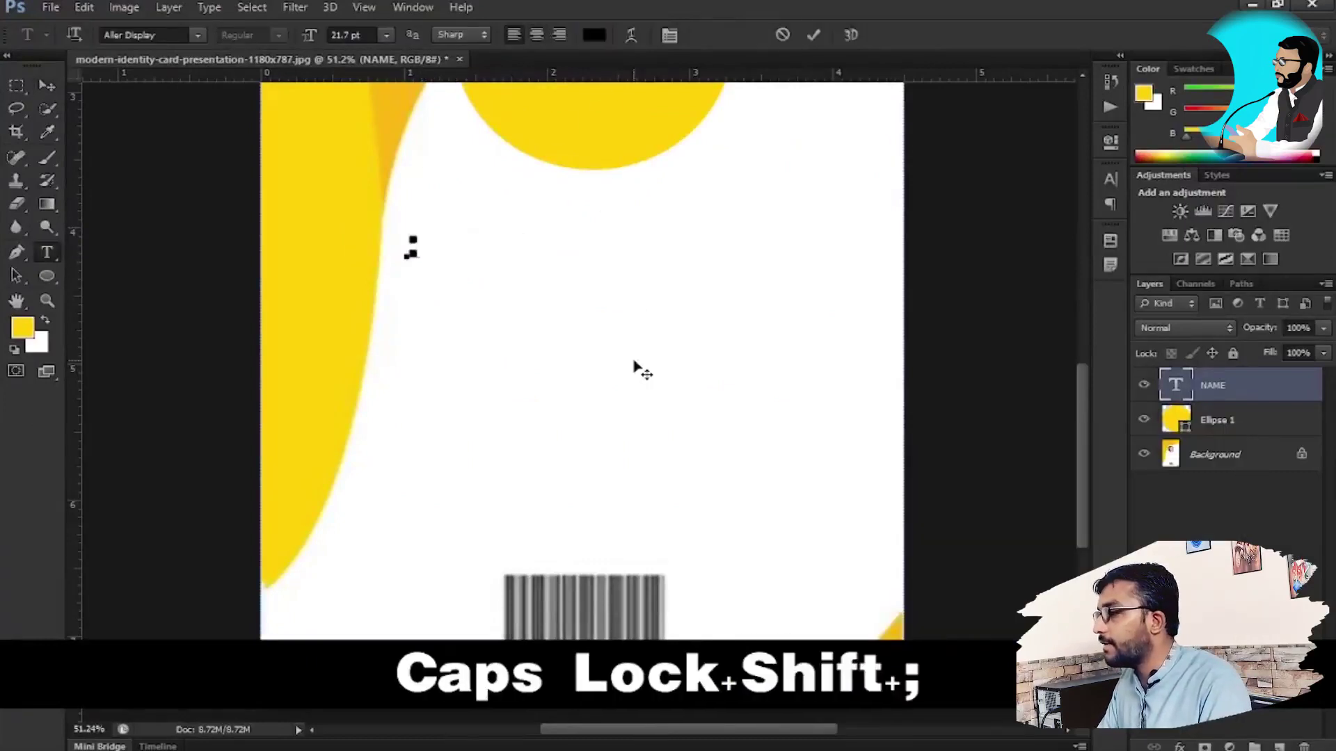
pyautogui.write('NAME')
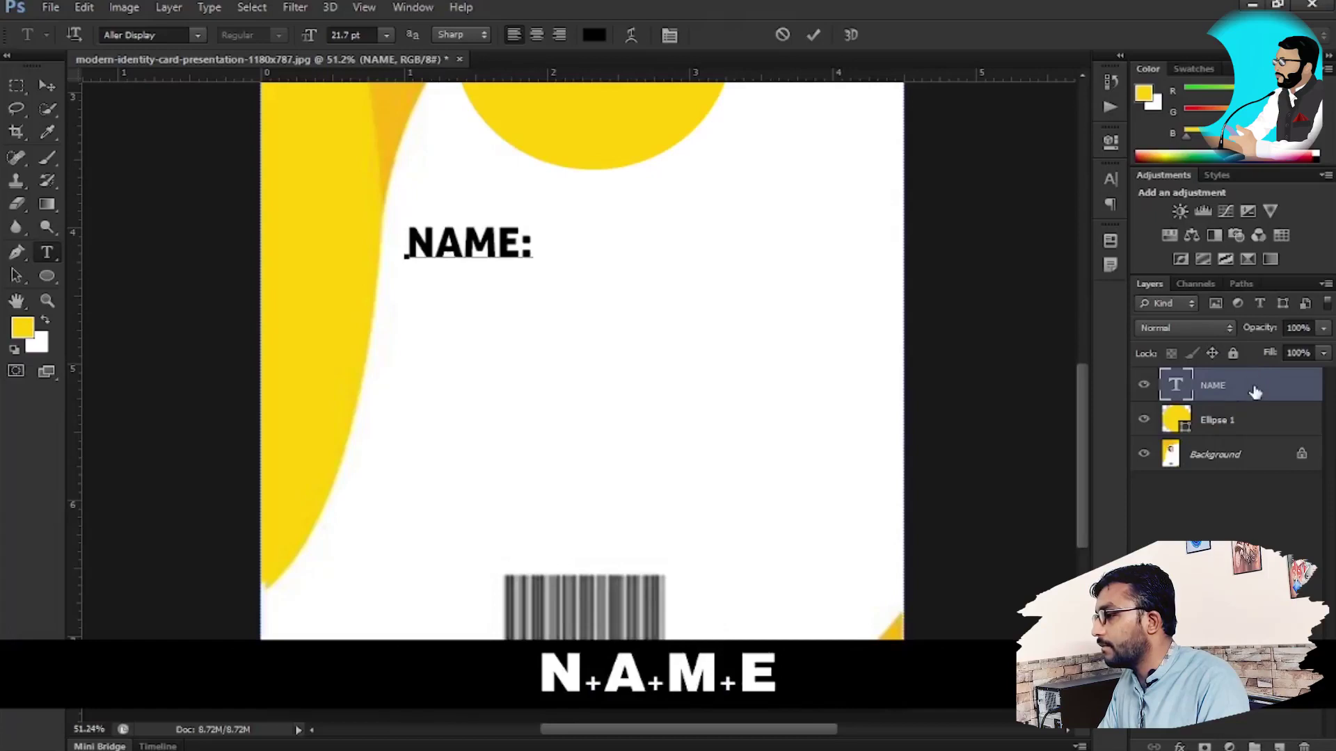
# Duplicate the NAME: label directly below itself and change the copy's text to F/NAME:.
pyautogui.write('v')
pyautogui.moveTo(507, 249); pyautogui.dragTo(473, 324)
pyautogui.press('t')
pyautogui.doubleClick(471, 320)
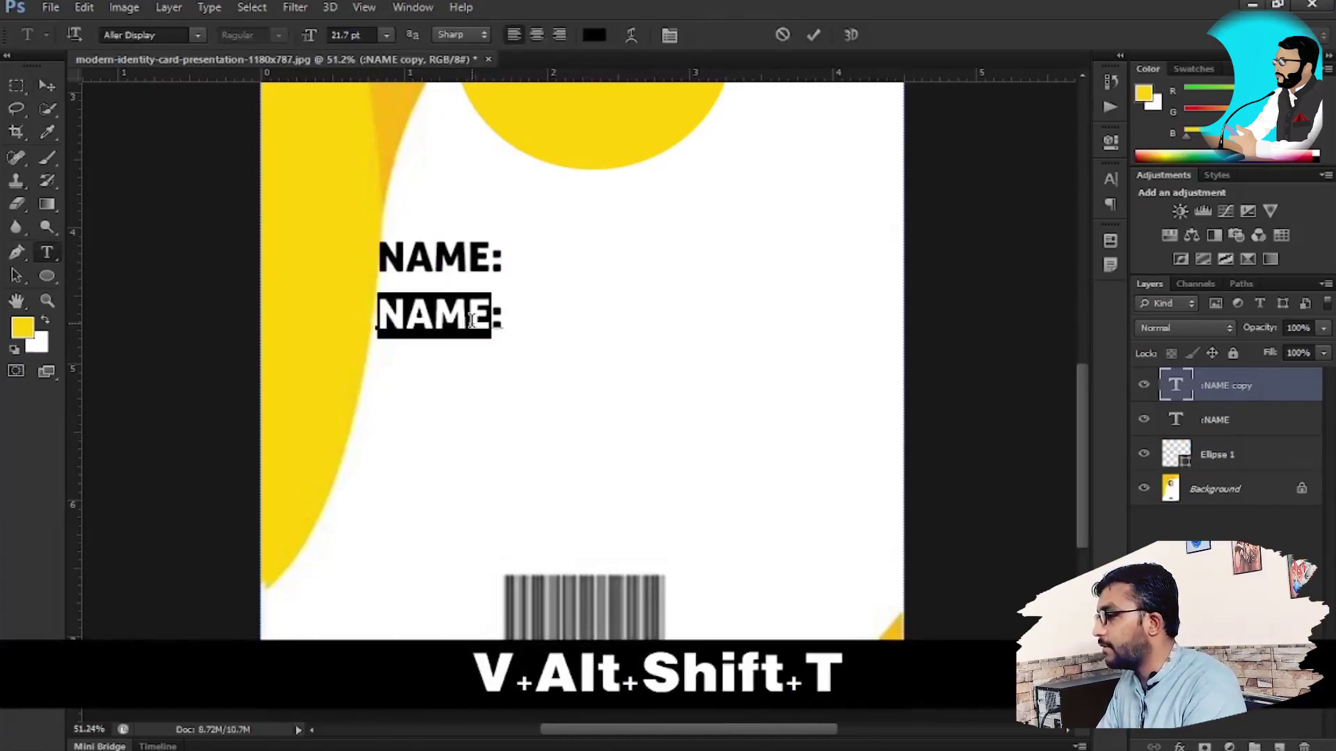
pyautogui.write('F')
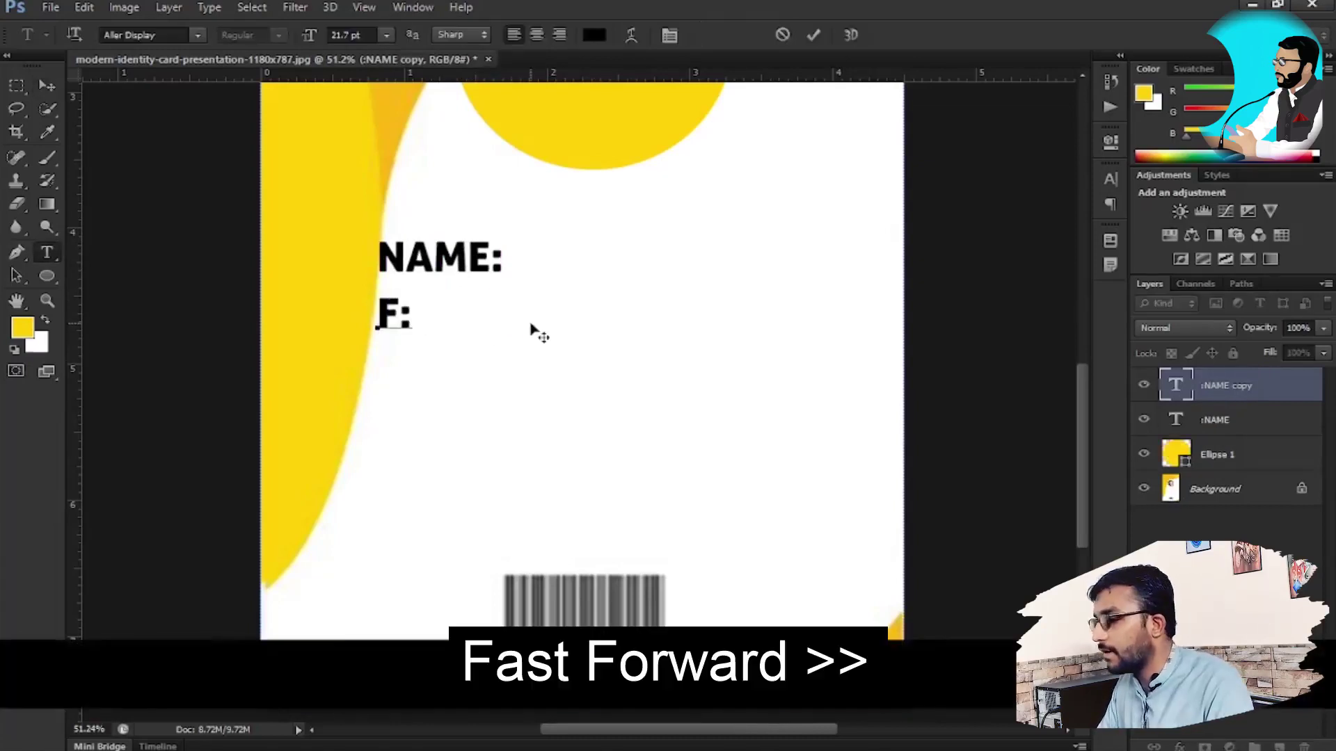
pyautogui.write('/NAME')
pyautogui.hotkey('ctrl', 'Return')
# Duplicate the F/NAME: label directly below itself and change the copy's text to DESG:.
pyautogui.press('v')
pyautogui.moveTo(485, 316); pyautogui.dragTo(485, 365)
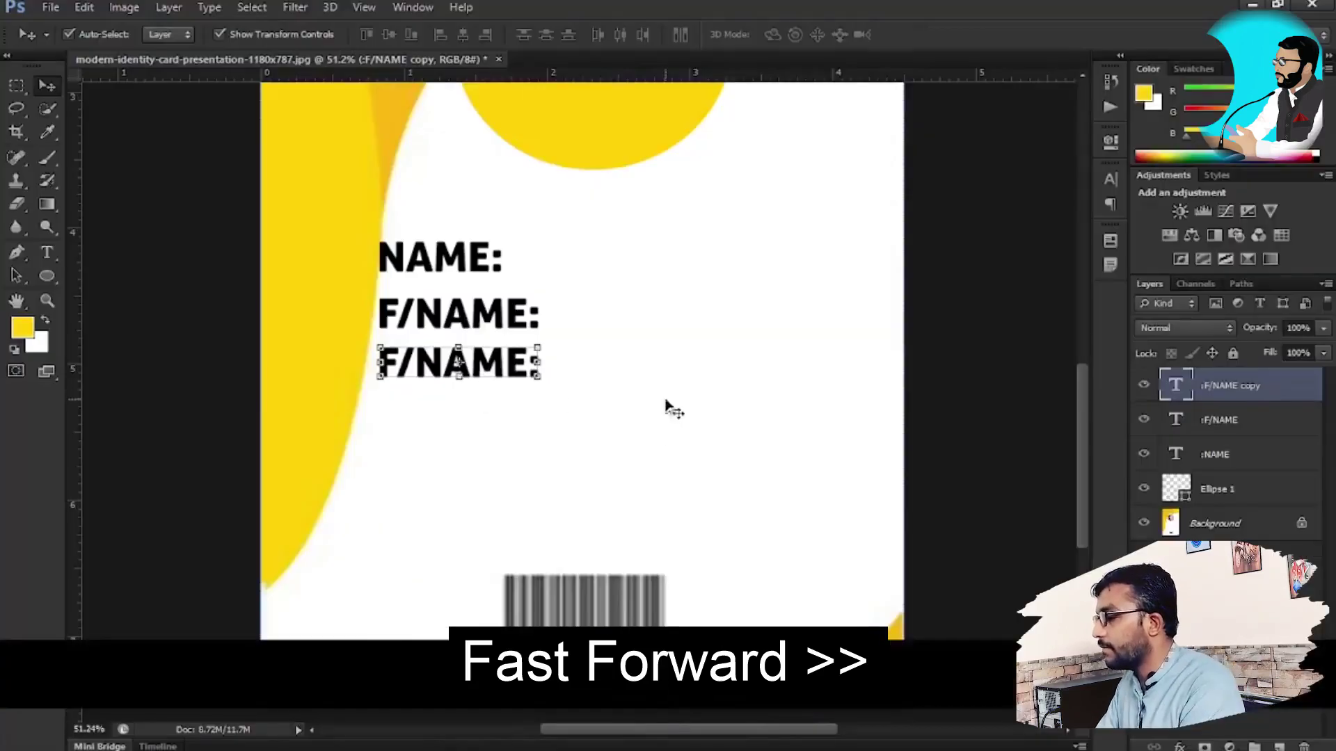
pyautogui.doubleClick(438, 360)
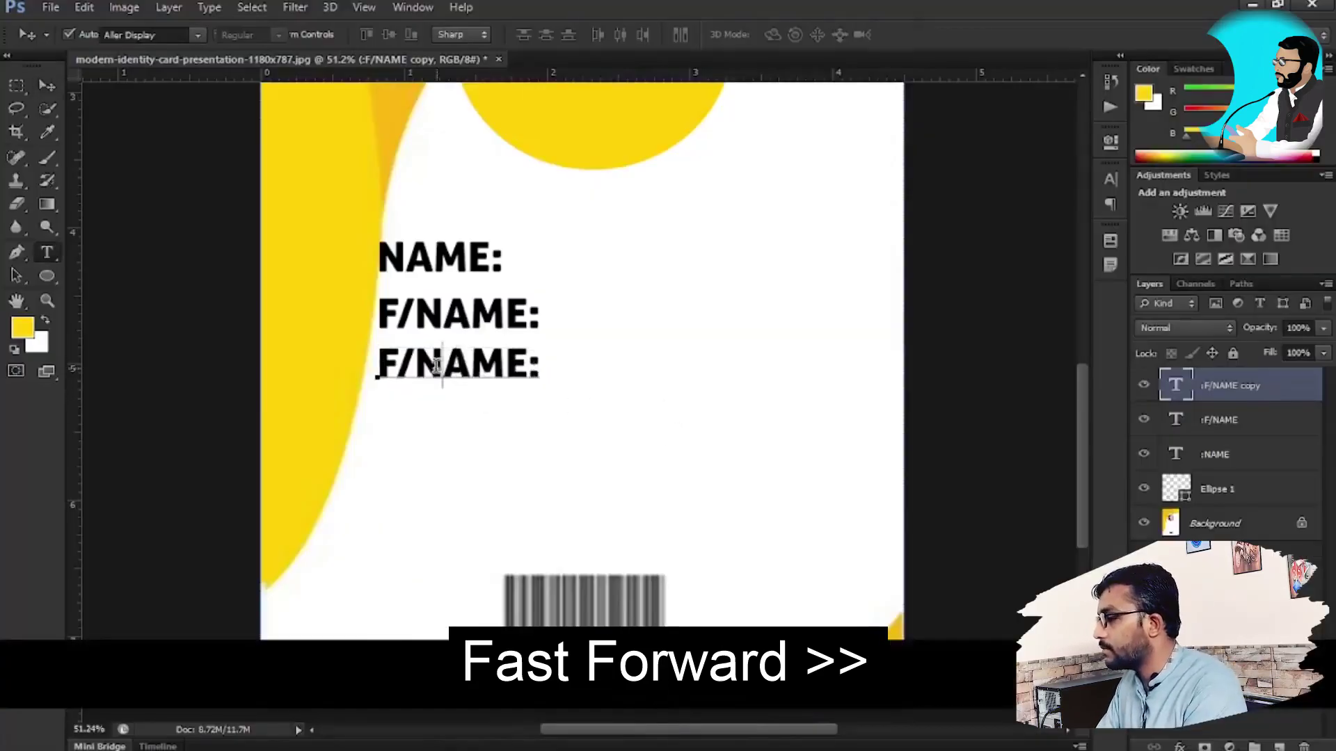
pyautogui.write('DES')
pyautogui.hotkey('ctrl', 'z')
pyautogui.press('Left')
pyautogui.hotkey('shift', 'Right')
pyautogui.hotkey('shift', 'Right')
pyautogui.hotkey('shift', 'Right')
pyautogui.hotkey('shift', 'Right')
pyautogui.hotkey('shift', 'Right')
pyautogui.hotkey('shift', 'Right')
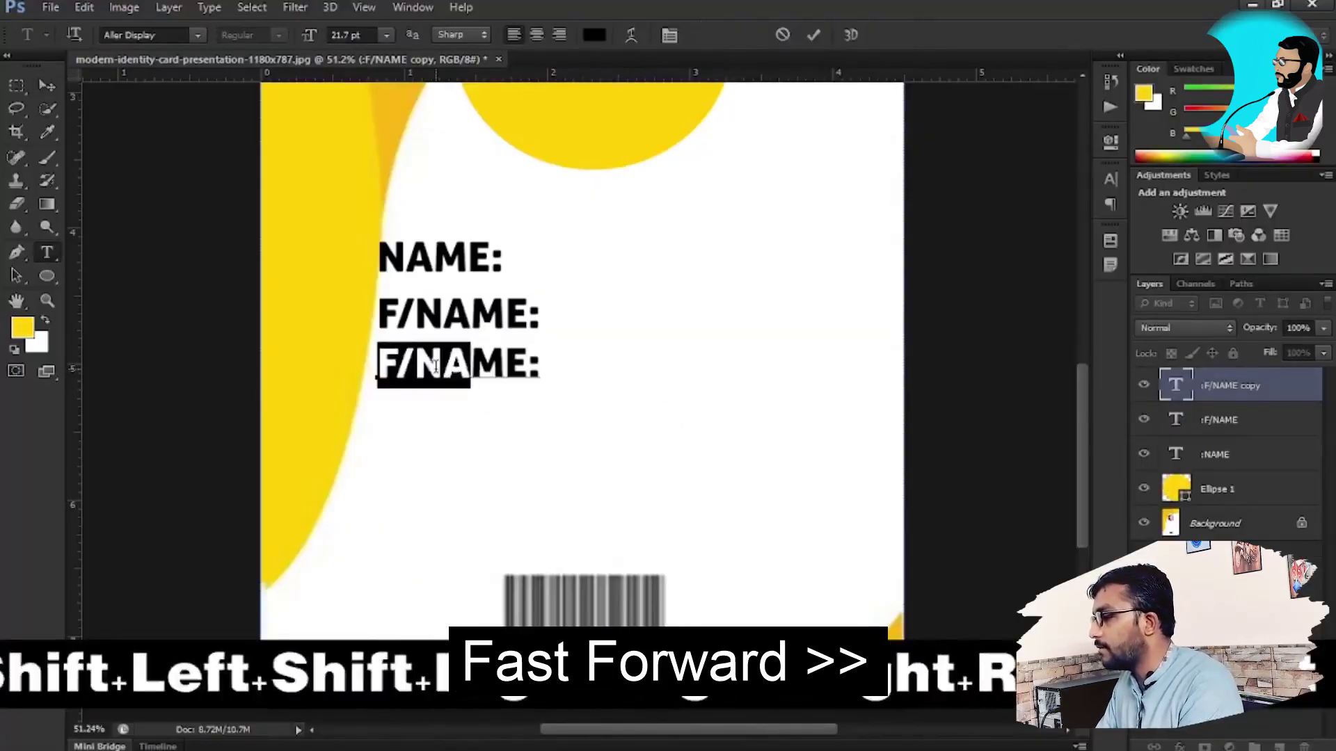
pyautogui.write('DEG')
pyautogui.press('BackSpace')
pyautogui.write('SG.')
pyautogui.press('Delete')
pyautogui.hotkey('ctrl', 'Return')
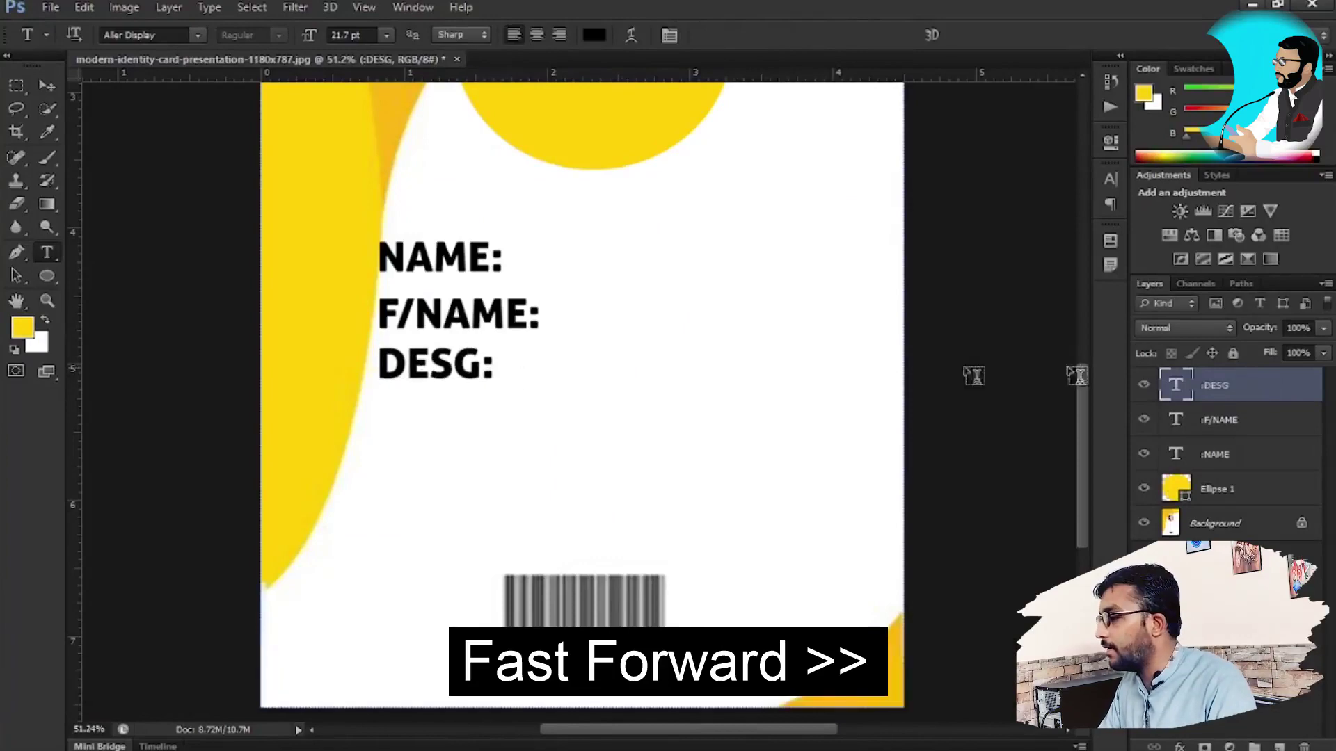
# Duplicate the DESG: label directly below itself and change the copy's text to CONT.:.
pyautogui.moveTo(445, 361); pyautogui.dragTo(480, 411)
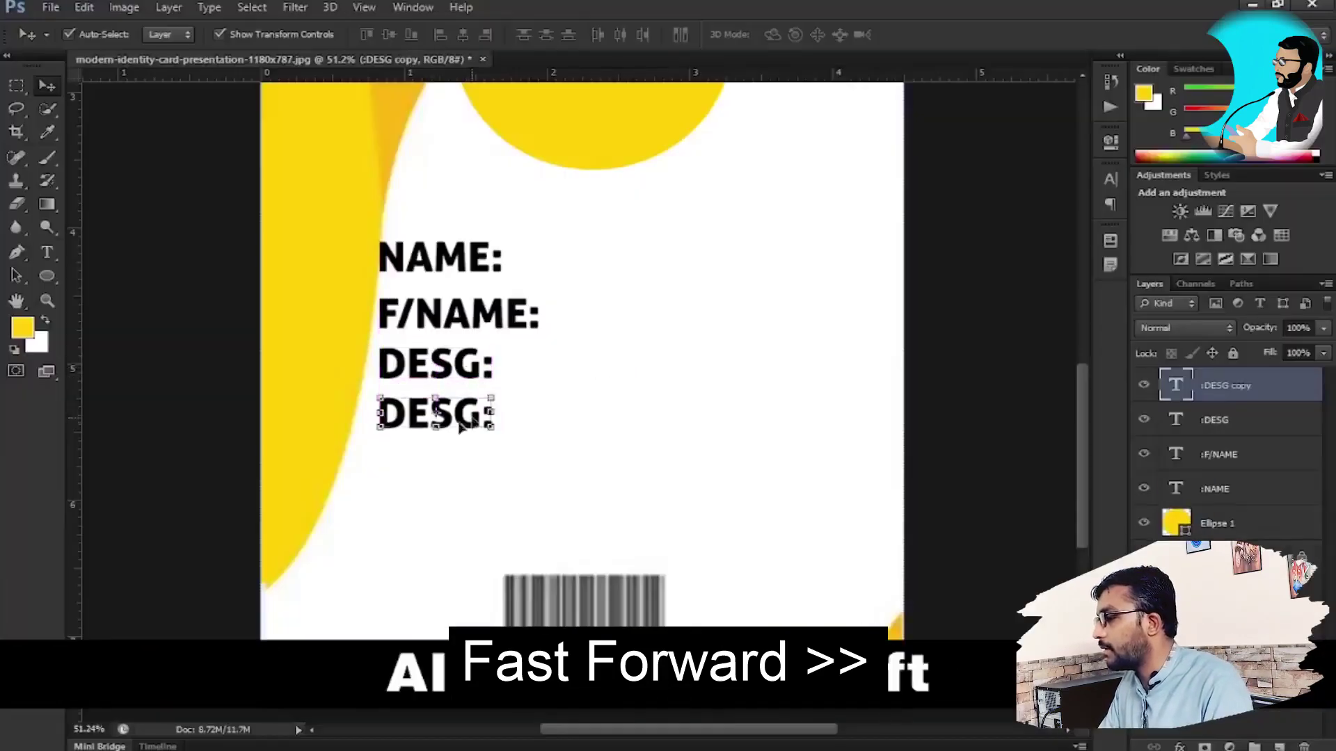
pyautogui.doubleClick(382, 413)
pyautogui.moveTo(378, 413); pyautogui.dragTo(482, 418)
pyautogui.write('CONT.')
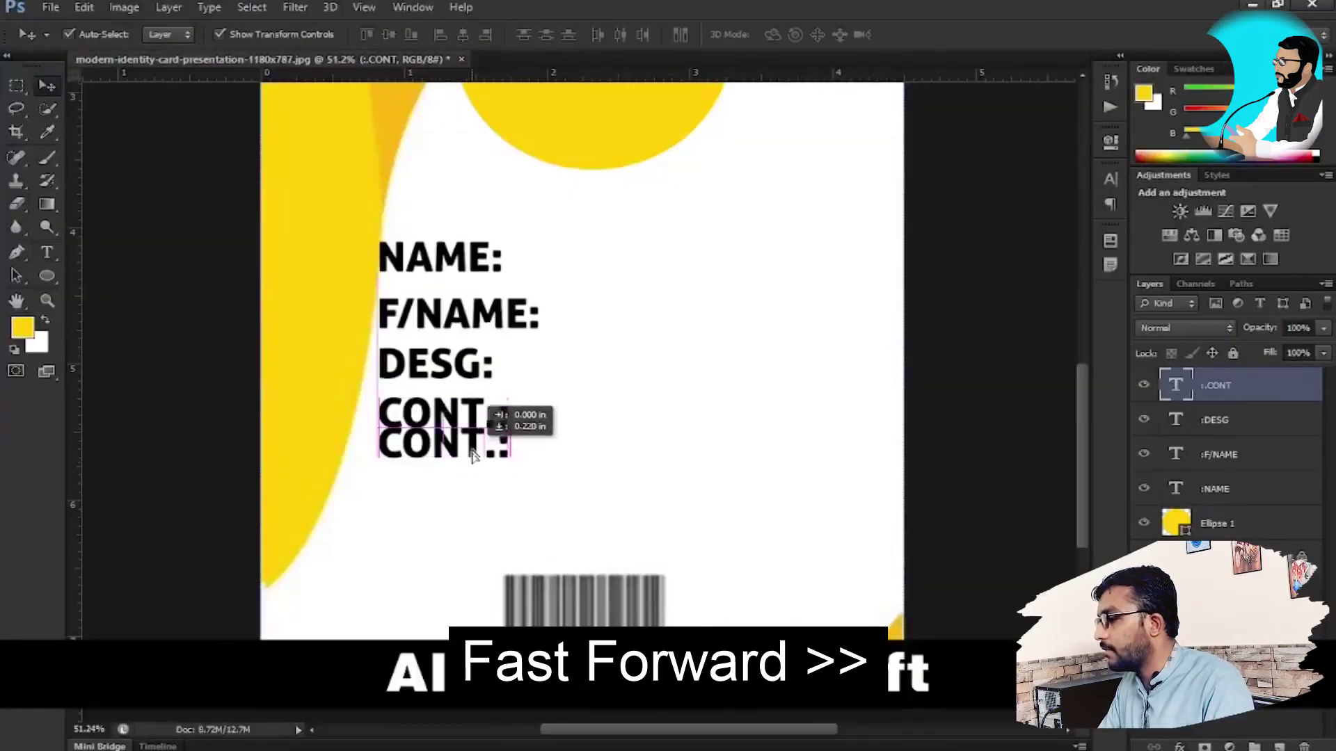
# Duplicate the CONT.: label directly below itself and change the copy's text to D.O.B.:.
pyautogui.moveTo(479, 452); pyautogui.dragTo(472, 480)
pyautogui.press('t')
pyautogui.click(380, 467)
pyautogui.hotkey('shift', 'Left')
pyautogui.hotkey('shift', 'Left')
pyautogui.hotkey('shift', 'Left')
pyautogui.hotkey('shift', 'Left')
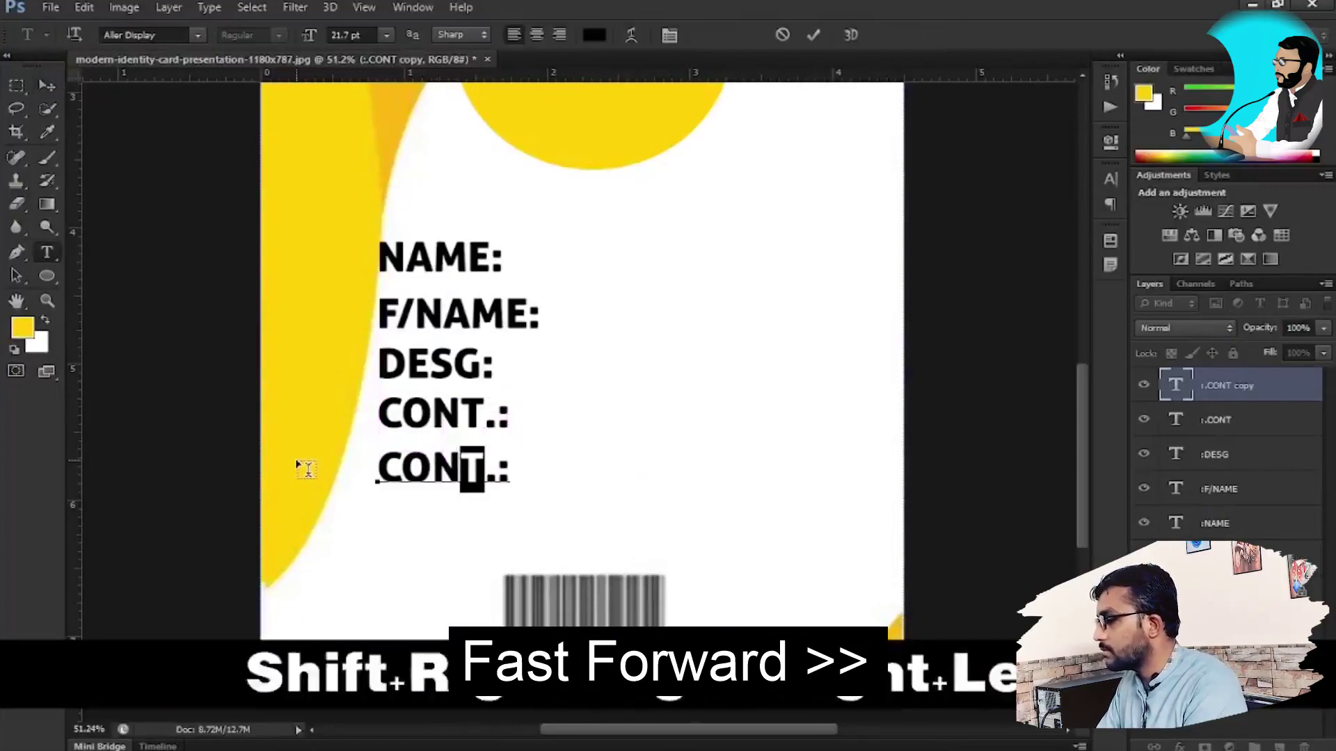
pyautogui.write('D.O.B')
pyautogui.click(1252, 387)
pyautogui.press('v')
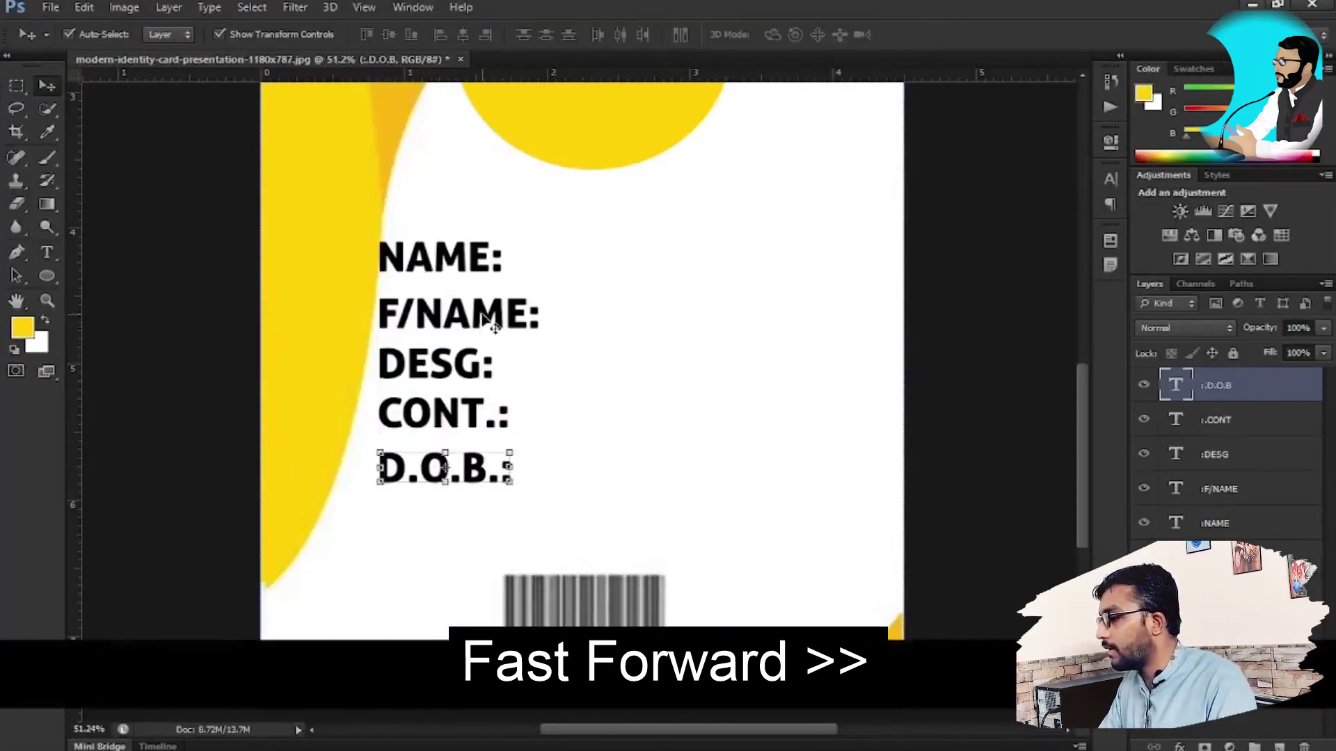
# Nudge the F/NAME:, DESG:, CONT.: and D.O.B.: labels down together to widen the gap beneath NAME:.
pyautogui.click(490, 316)
pyautogui.keyDown('shift'); pyautogui.click(476, 366); pyautogui.keyUp('shift')
pyautogui.keyDown('shift'); pyautogui.click(471, 416); pyautogui.keyUp('shift')
pyautogui.keyDown('shift'); pyautogui.click(465, 477); pyautogui.keyUp('shift')
pyautogui.hotkey('shift', 'Down')
pyautogui.hotkey('shift', 'Down')
# Widen the gaps above DESG: and above CONT.: by nudging the labels from there downward so the rows are more evenly spaced.
pyautogui.click(486, 374)
pyautogui.keyDown('shift'); pyautogui.click(480, 423); pyautogui.keyUp('shift')
pyautogui.keyDown('shift'); pyautogui.click(480, 477); pyautogui.keyUp('shift')
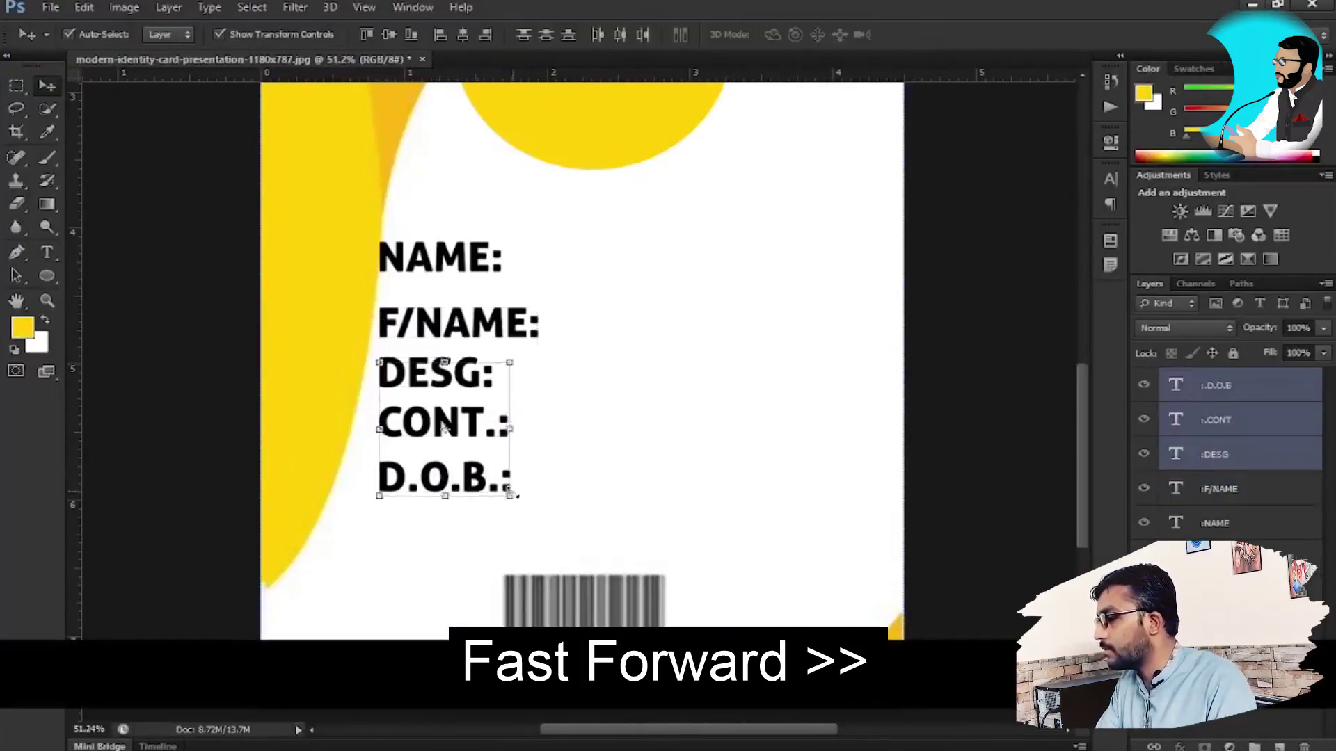
pyautogui.hotkey('shift', 'Down')
pyautogui.hotkey('shift', 'Down')
pyautogui.click(479, 433)
pyautogui.keyDown('shift'); pyautogui.click(480, 490); pyautogui.keyUp('shift')
pyautogui.hotkey('shift', 'Down')
pyautogui.hotkey('shift', 'Down')
pyautogui.click(599, 467)
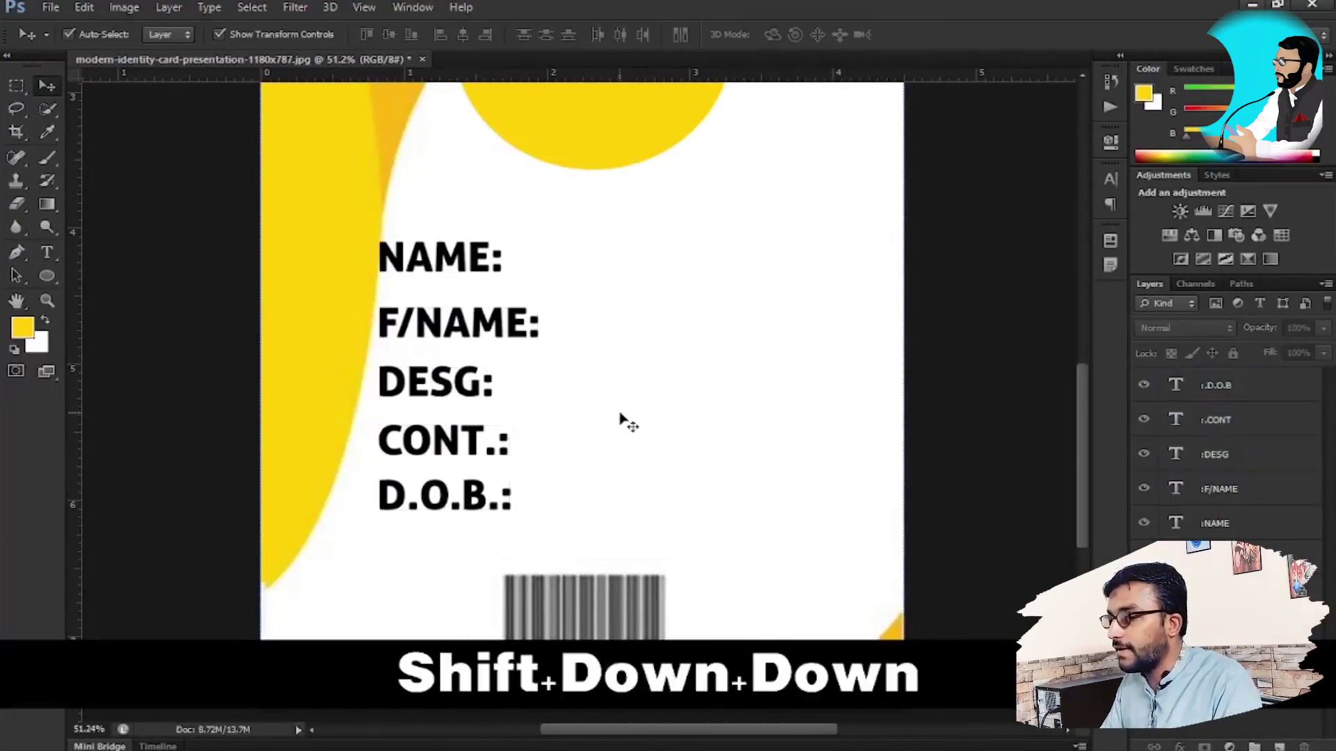
# Group the five label text layers from NAME: through D.O.B.: into one layer group and deselect it.
pyautogui.click(1249, 526)
pyautogui.keyDown('shift'); pyautogui.click(1250, 390); pyautogui.keyUp('shift')
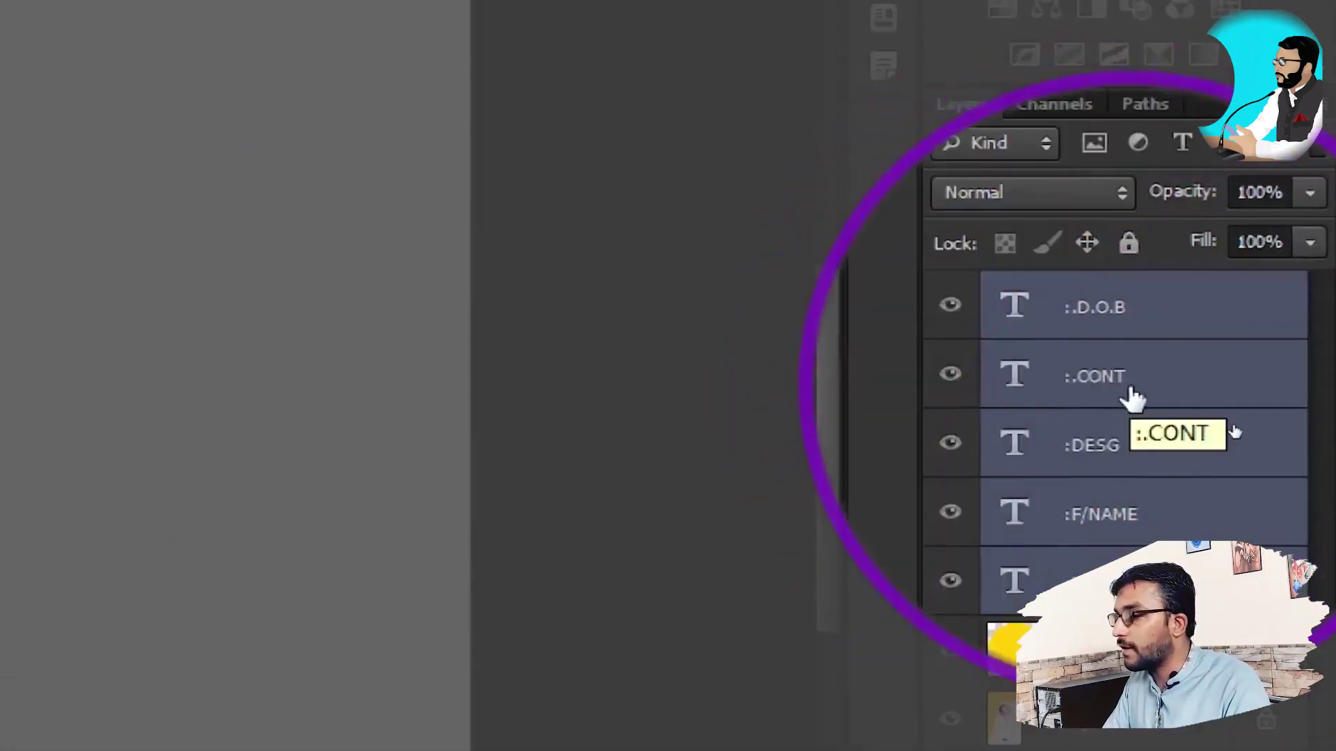
pyautogui.hotkey('ctrl', 'g')
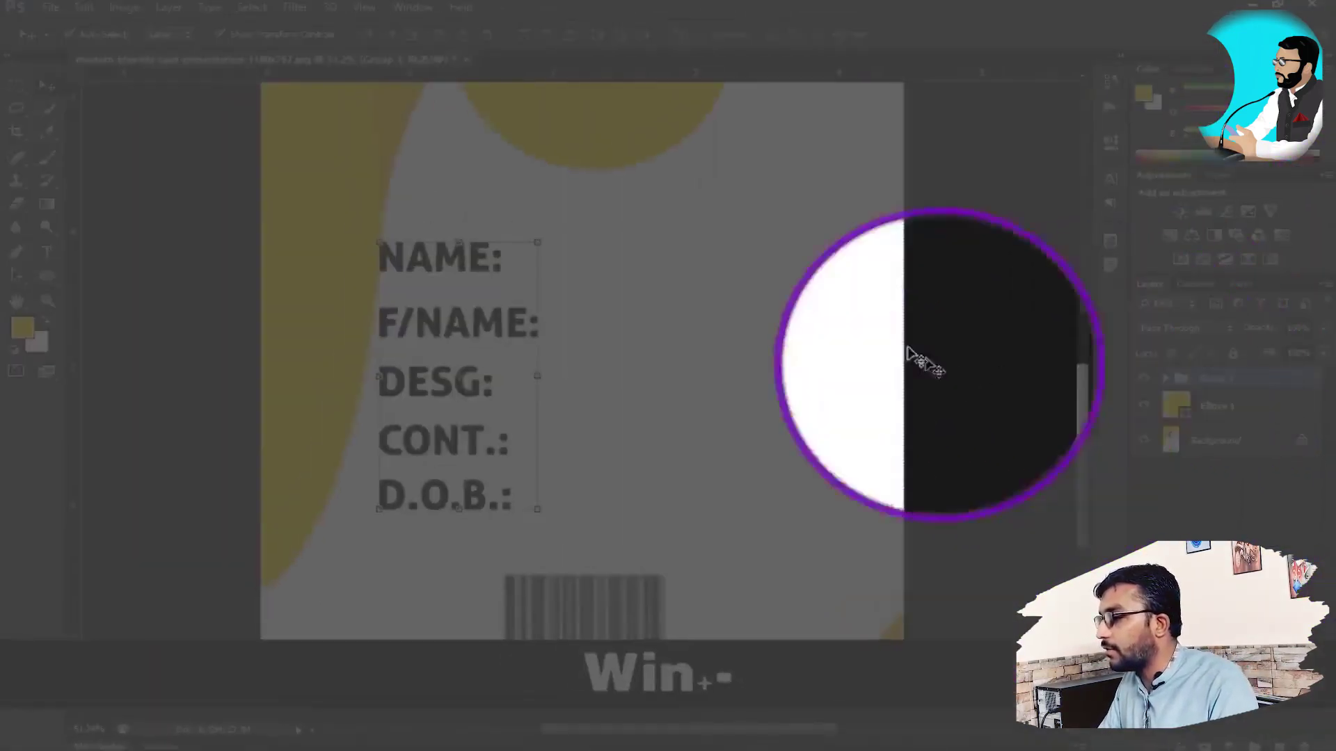
pyautogui.press('v')
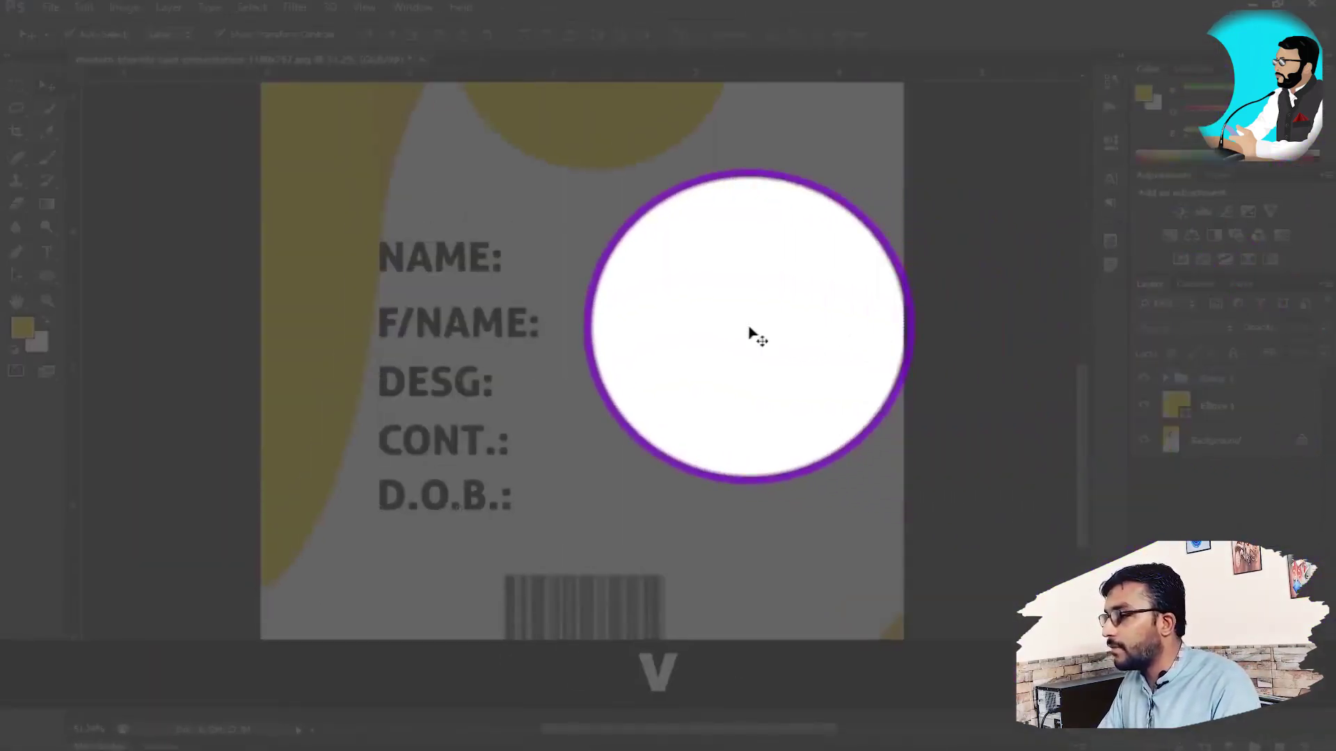
pyautogui.hotkey('ctrl', '1')
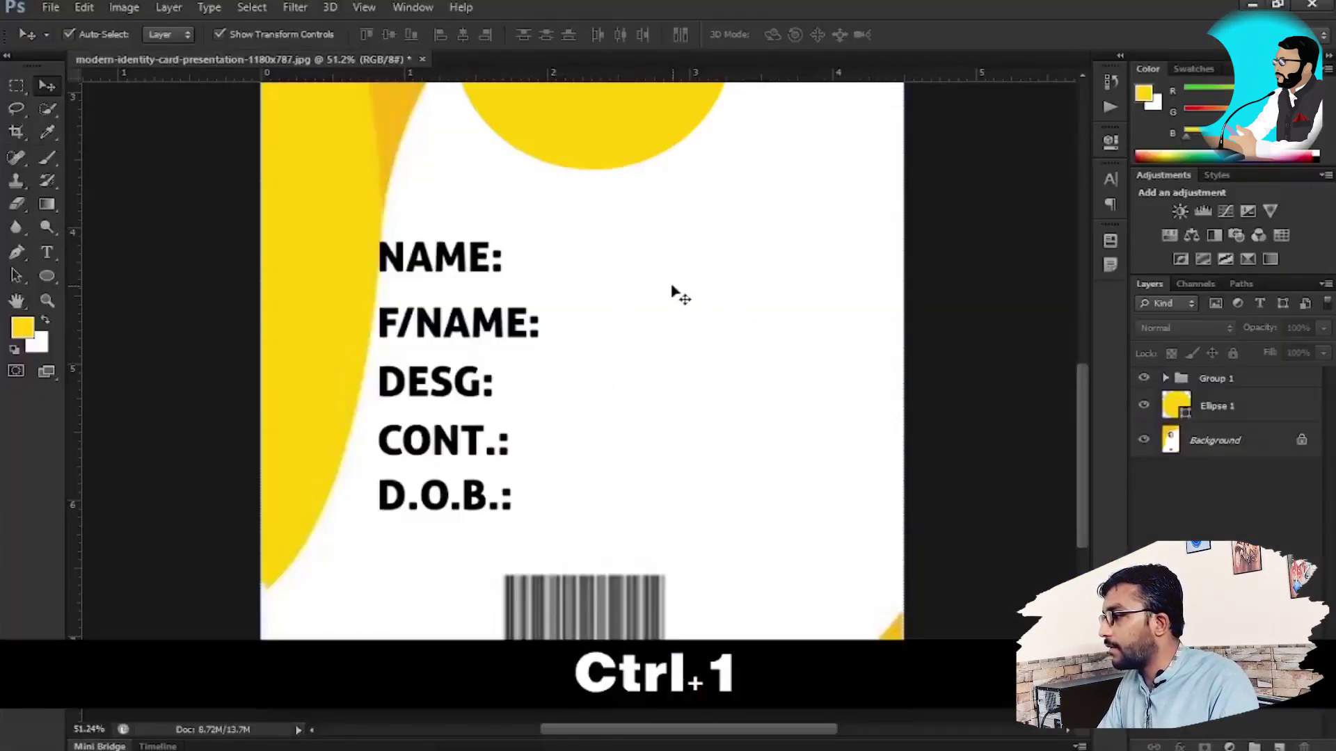
pyautogui.click(18, 88)
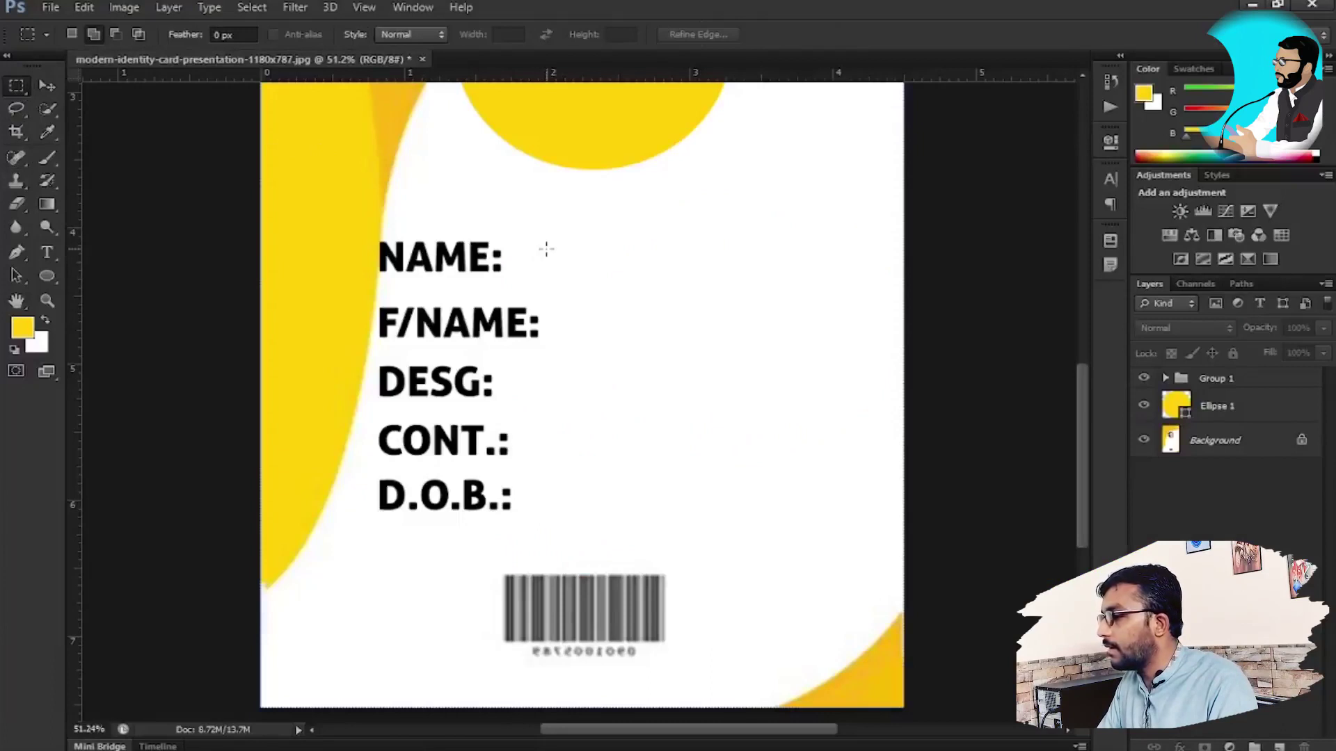
pyautogui.moveTo(541, 235); pyautogui.dragTo(882, 272)
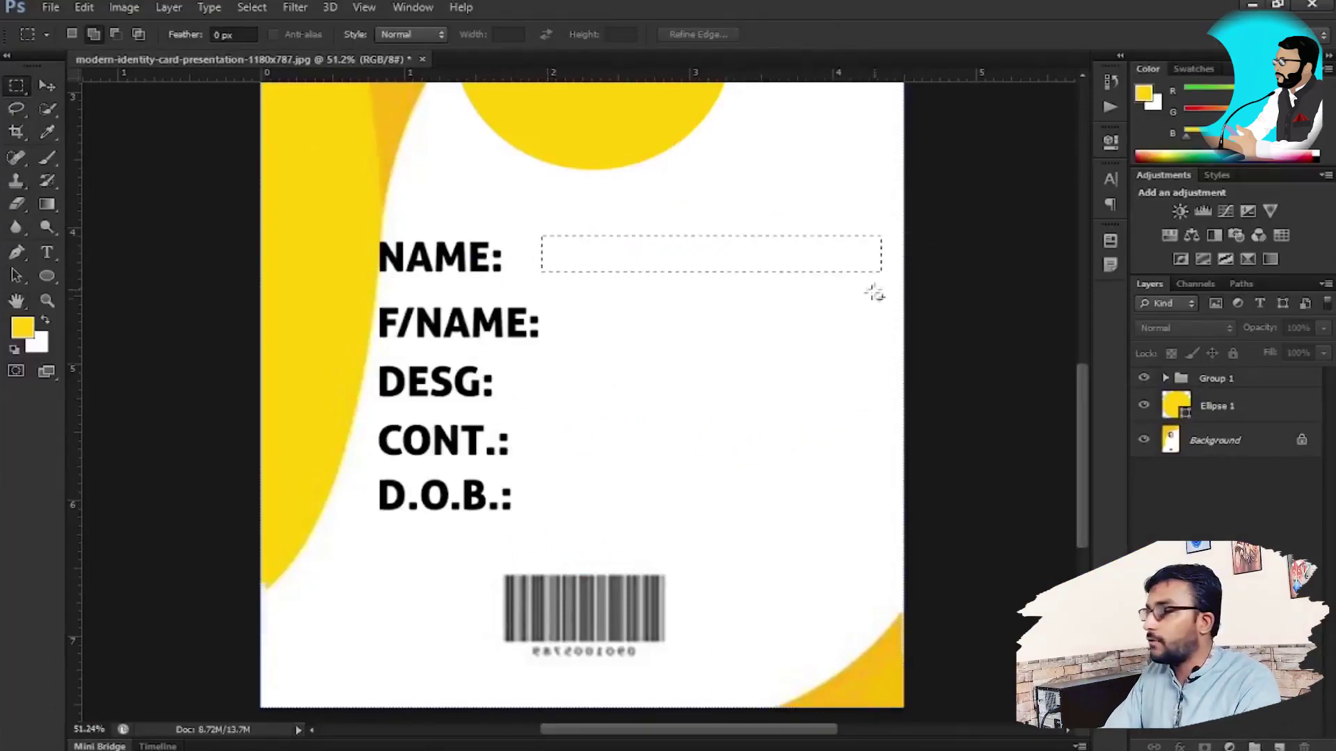
pyautogui.press('v')
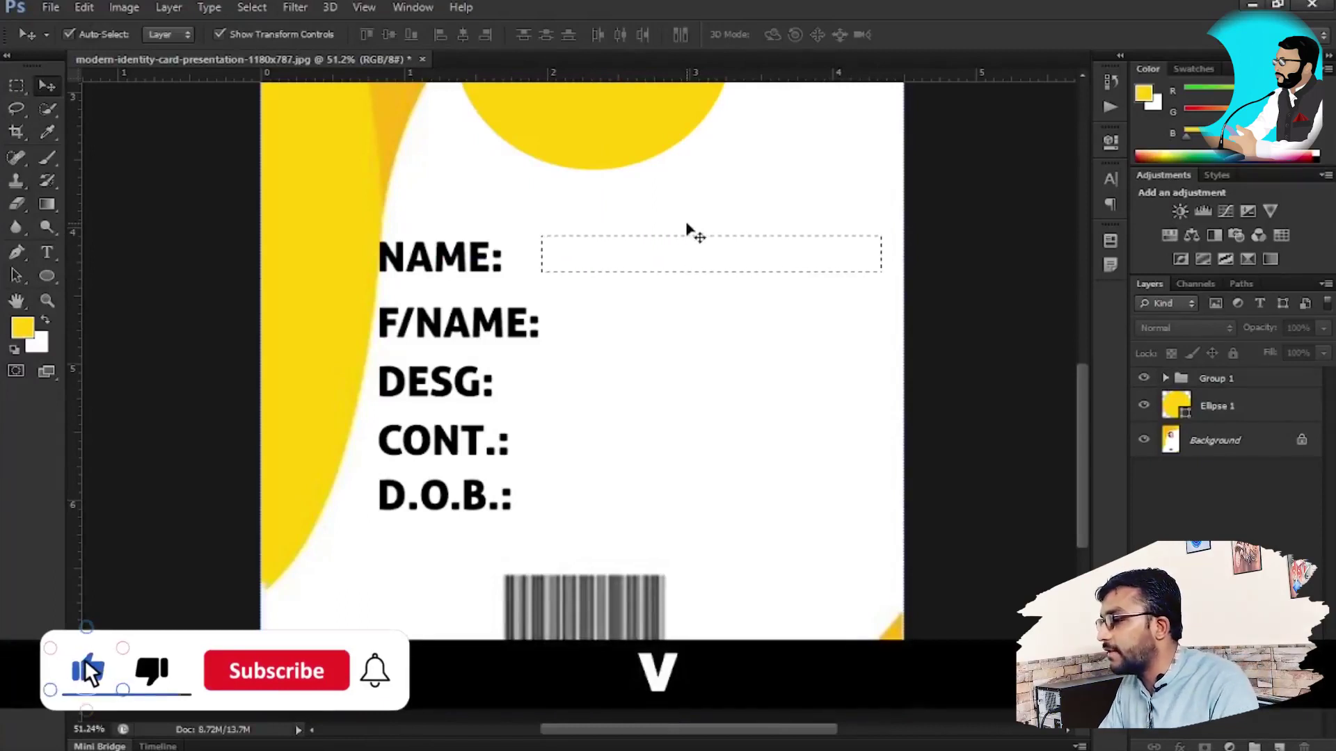
pyautogui.hotkey('ctrl', 'd')
pyautogui.press('t')
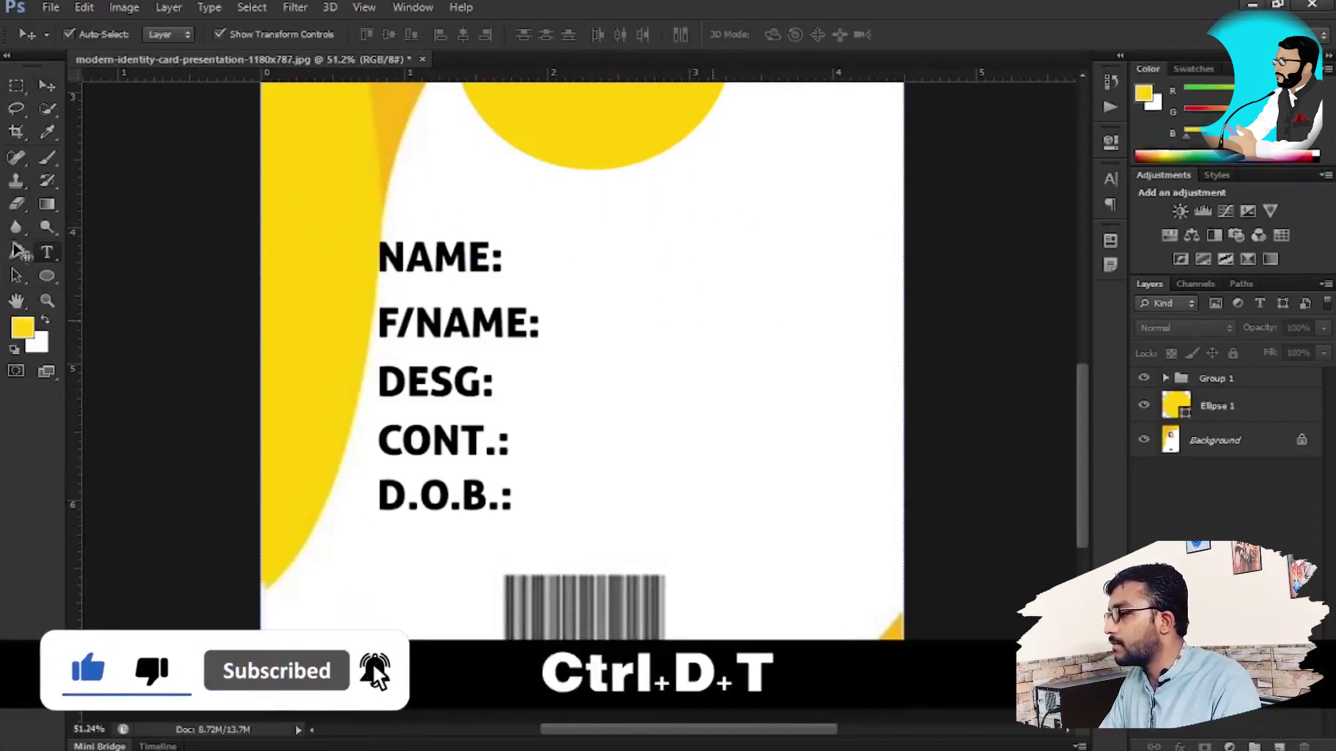
pyautogui.click(591, 244)
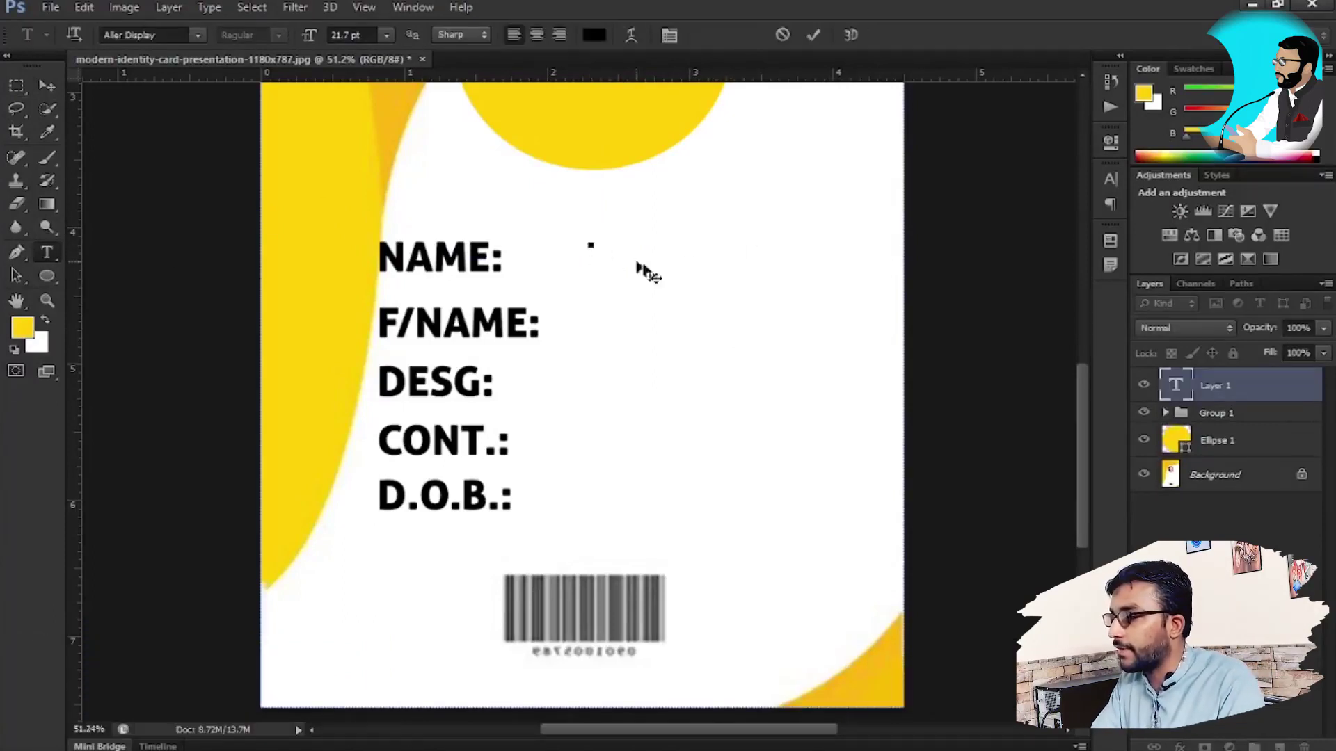
pyautogui.write('V')
pyautogui.press('Delete')
pyautogui.press('Escape')
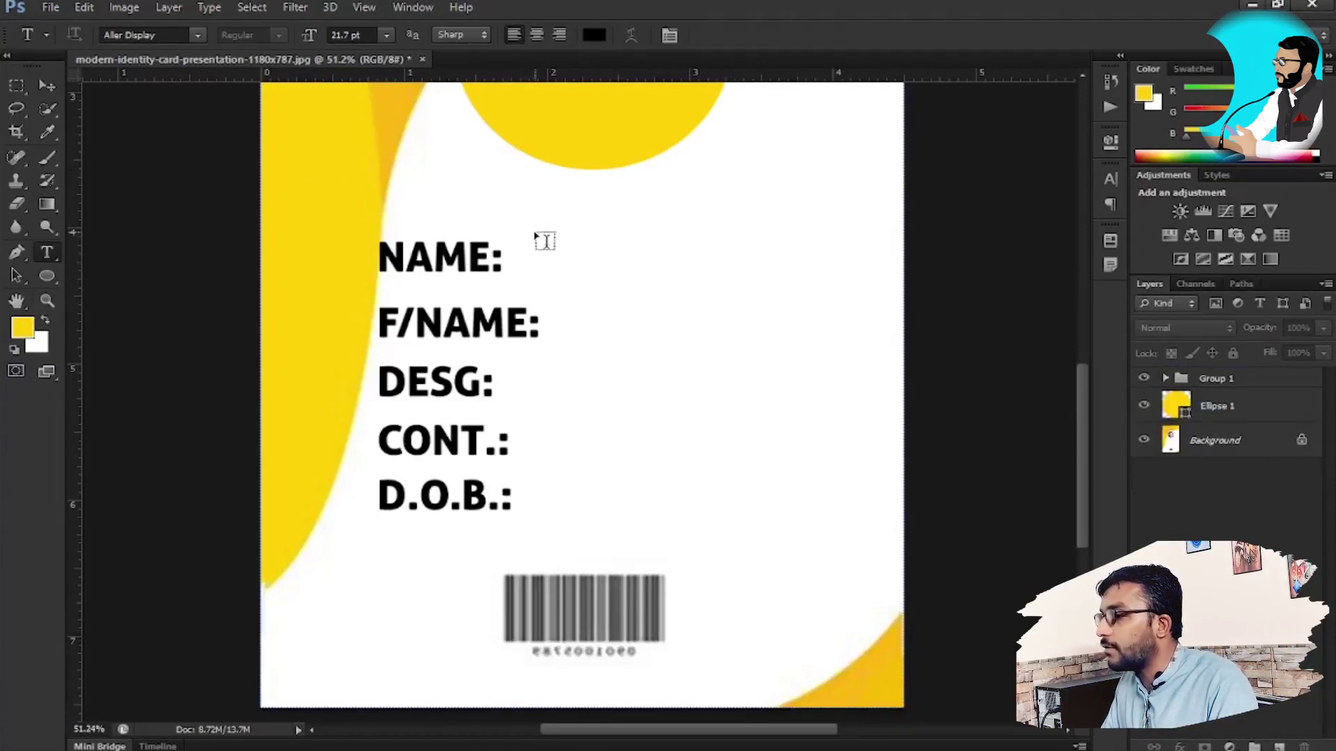
# Draw a wide single-line paragraph text box beside the NAME: label and enter the placeholder NAME in it.
pyautogui.moveTo(530, 244); pyautogui.dragTo(893, 285)
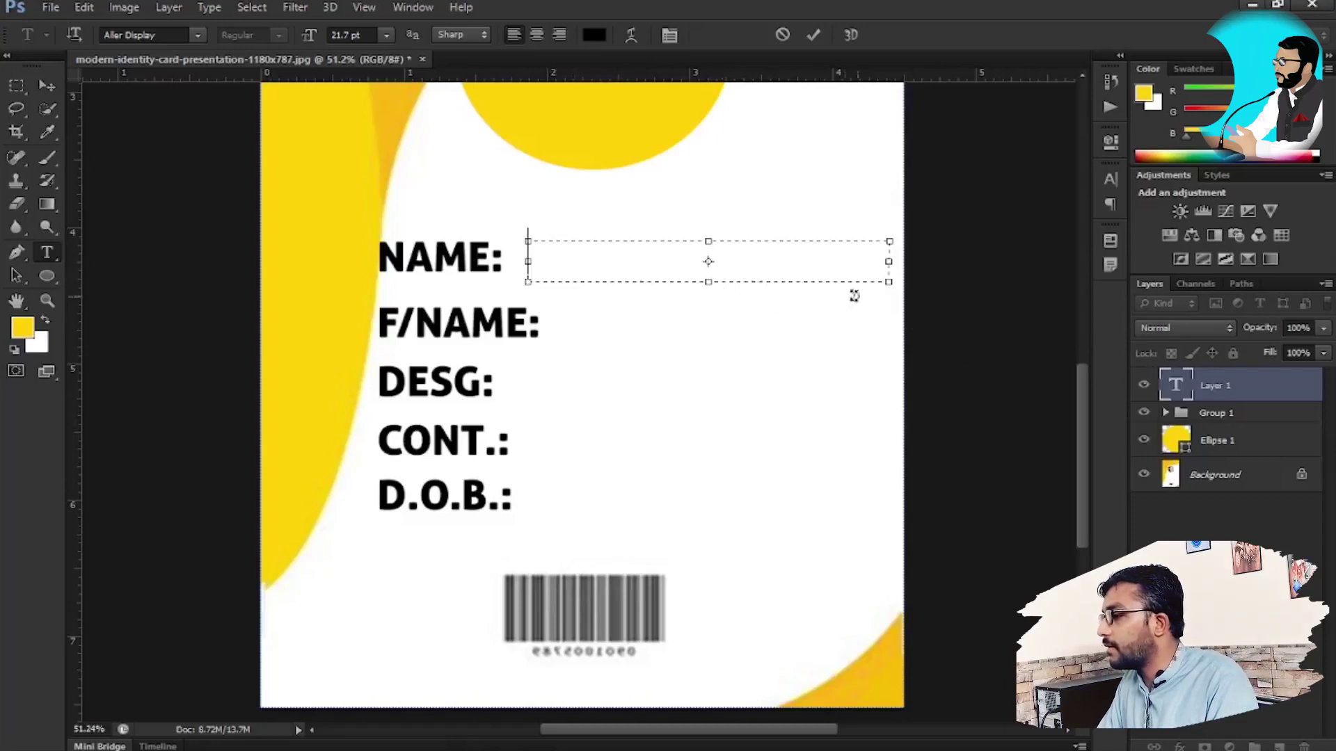
pyautogui.hotkey('ctrl', 'a')
pyautogui.write('SDAFSD')
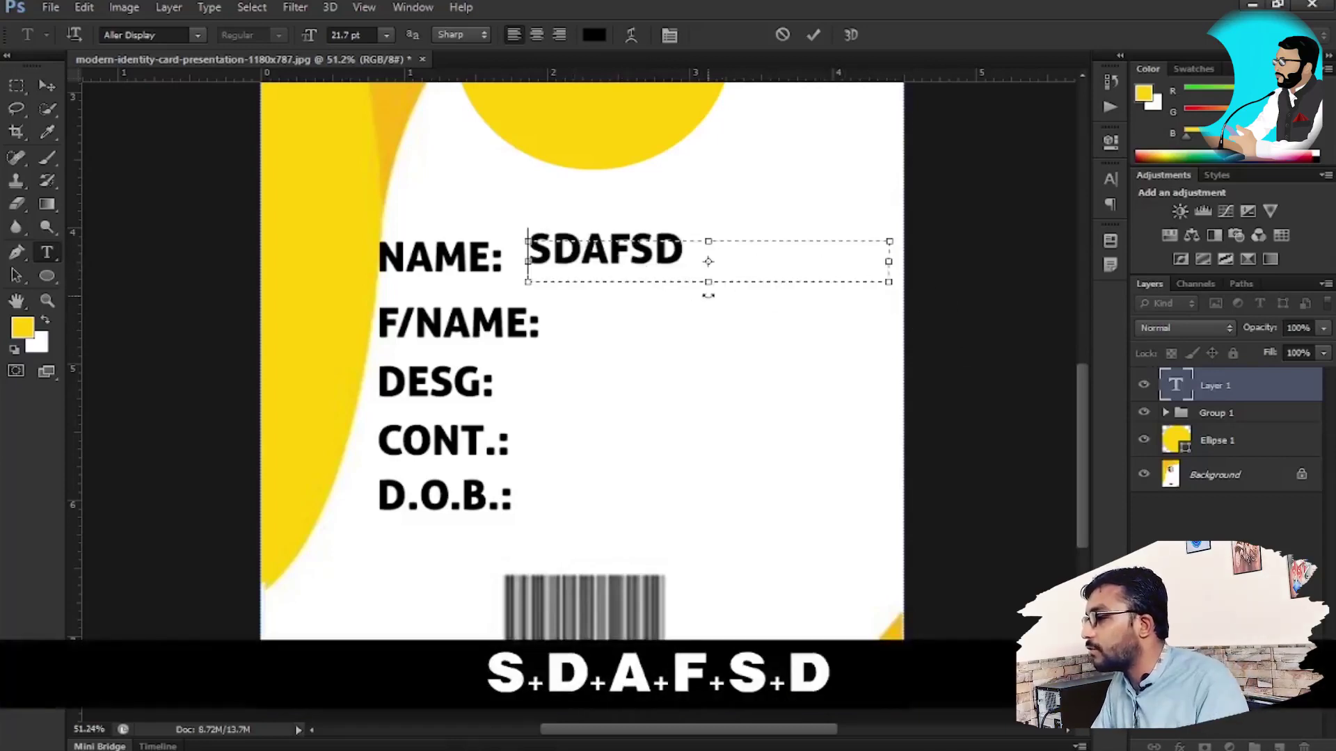
pyautogui.hotkey('ctrl', 'a')
pyautogui.write('NAME')
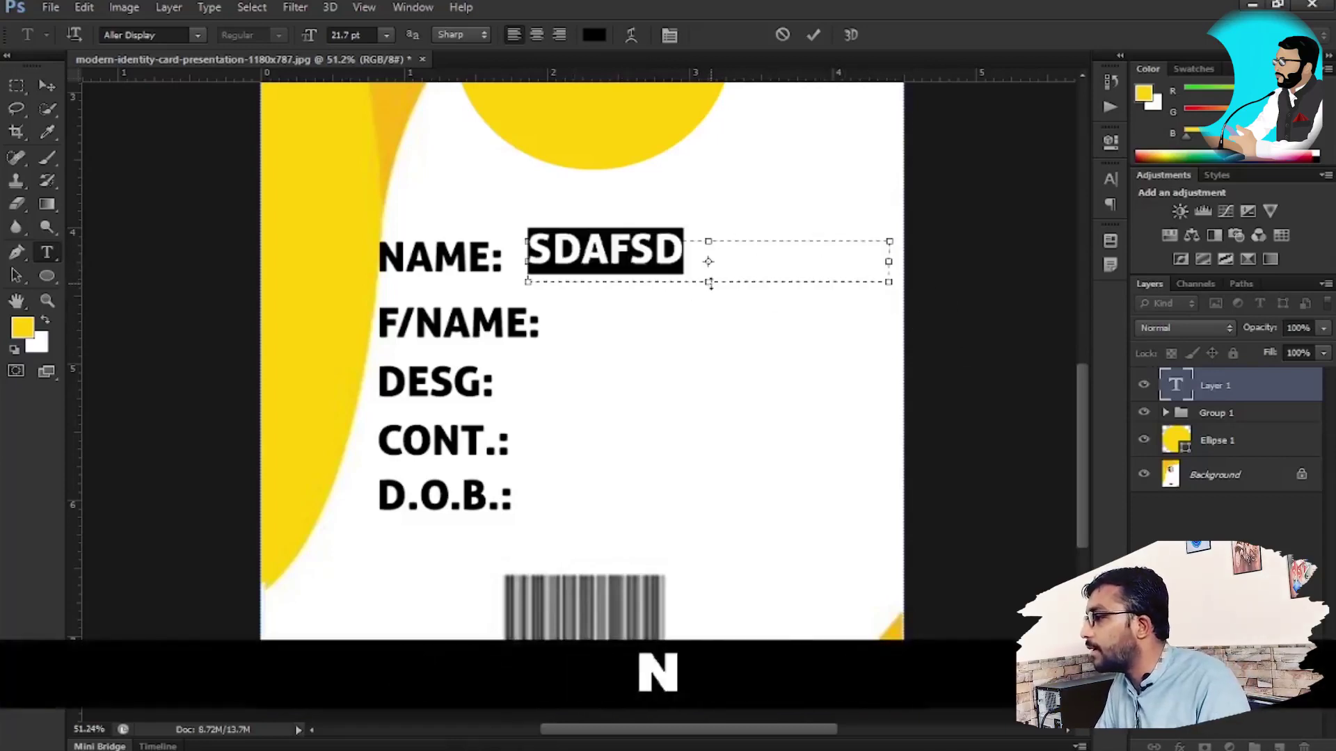
# Set the NAME placeholder text to the Calibri font in Bold style and commit the edit.
pyautogui.hotkey('ctrl', 'a')
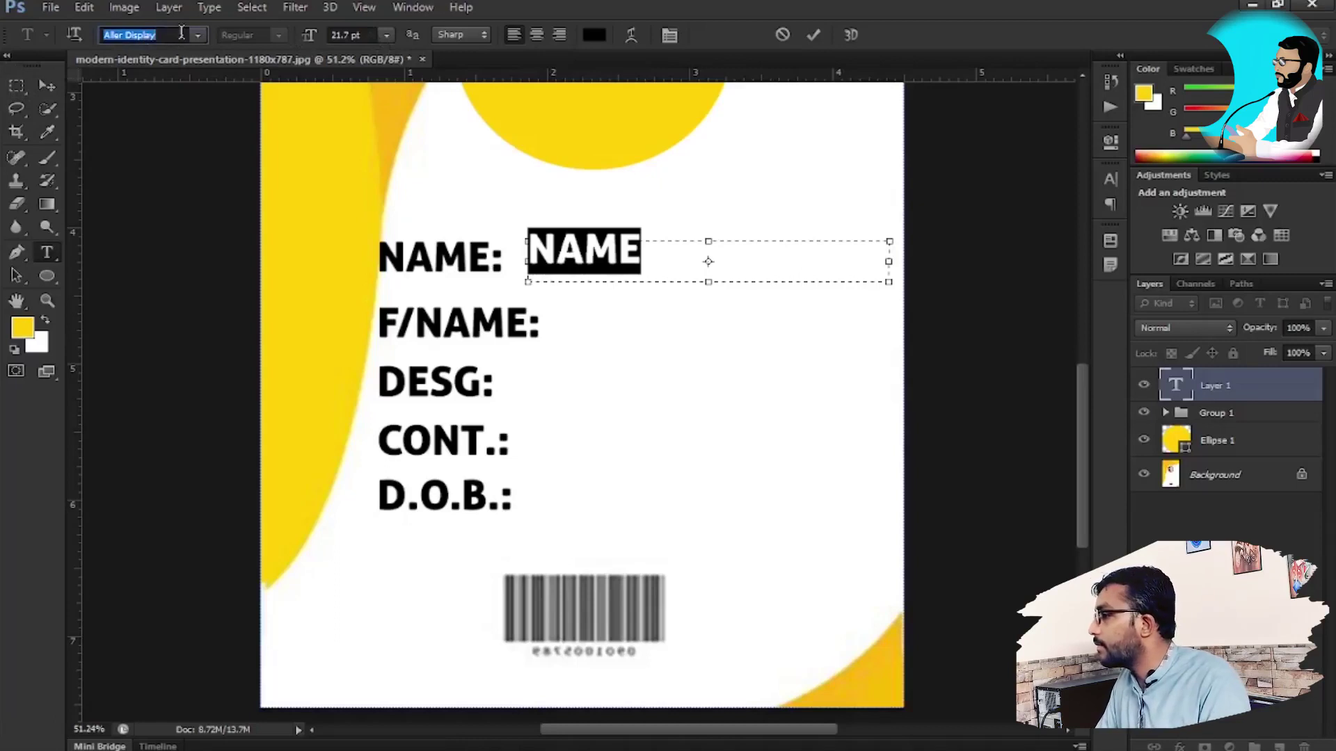
pyautogui.write('Calibr')
pyautogui.press('Return')
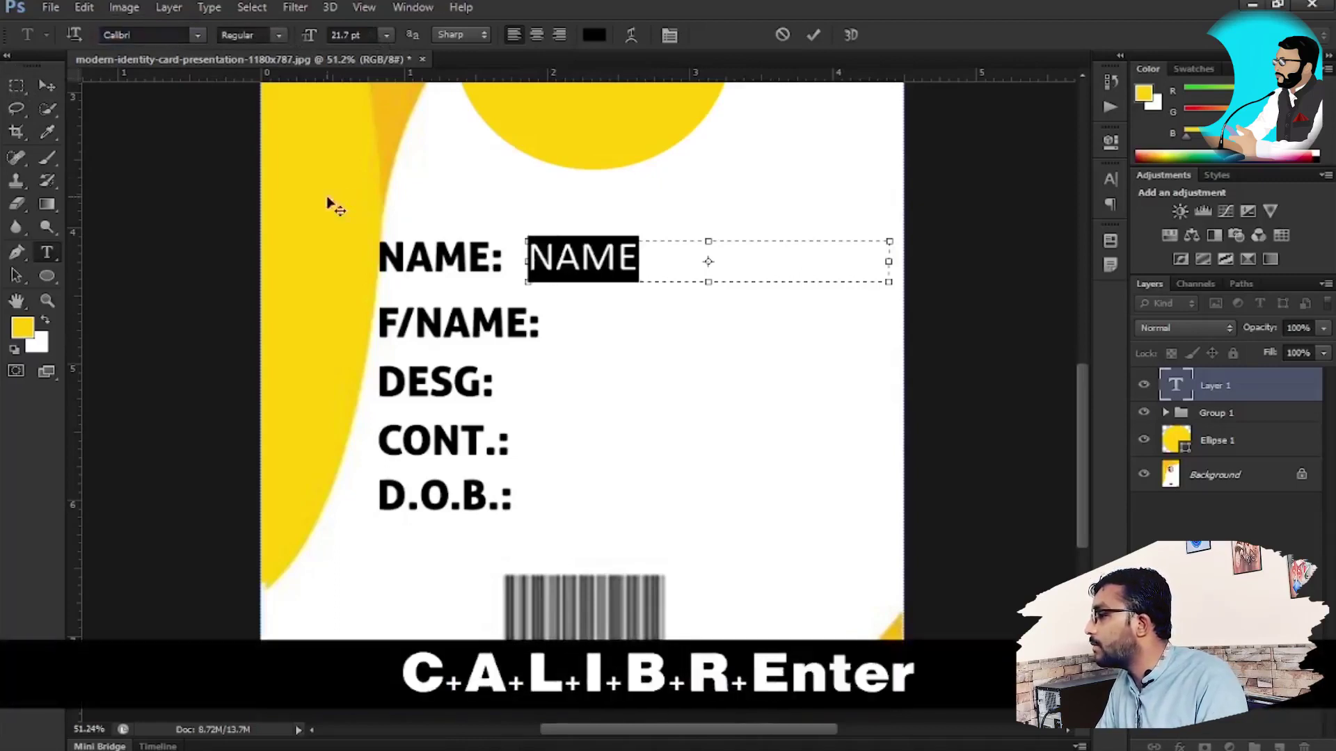
pyautogui.click(278, 35)
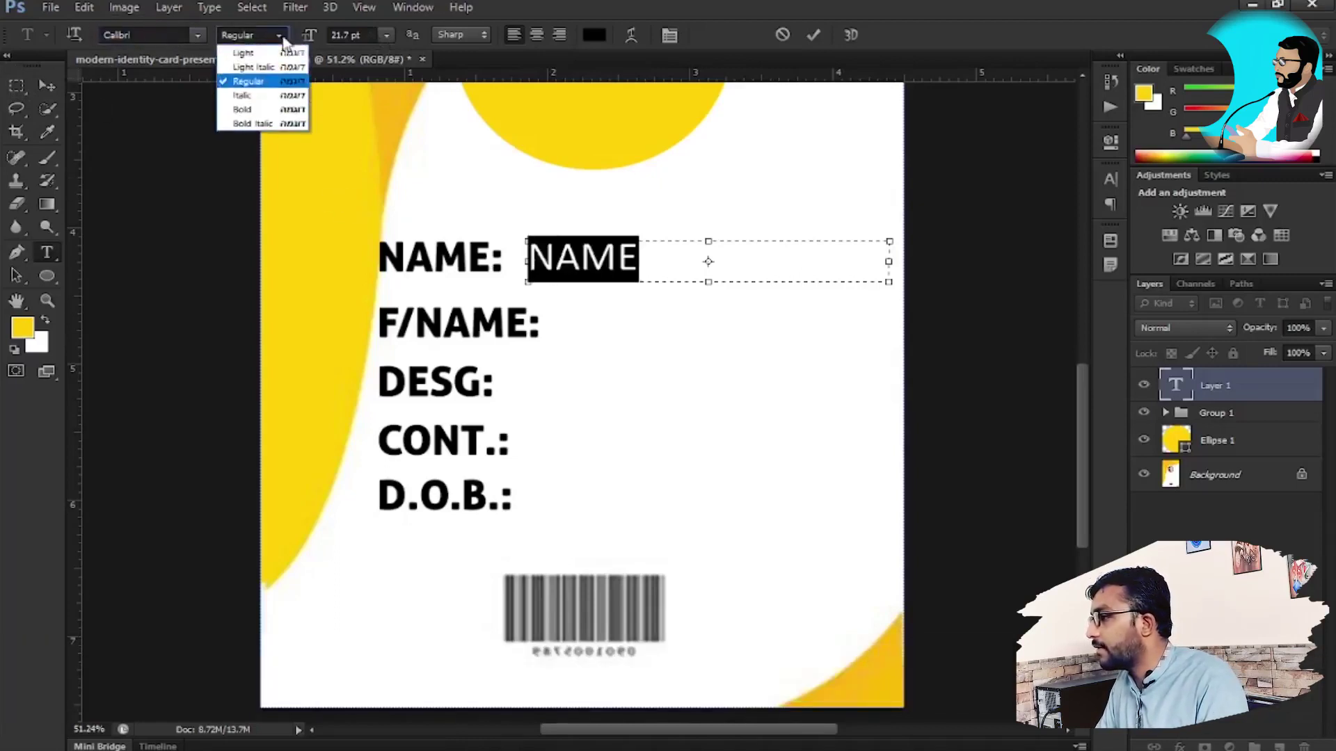
pyautogui.click(282, 111)
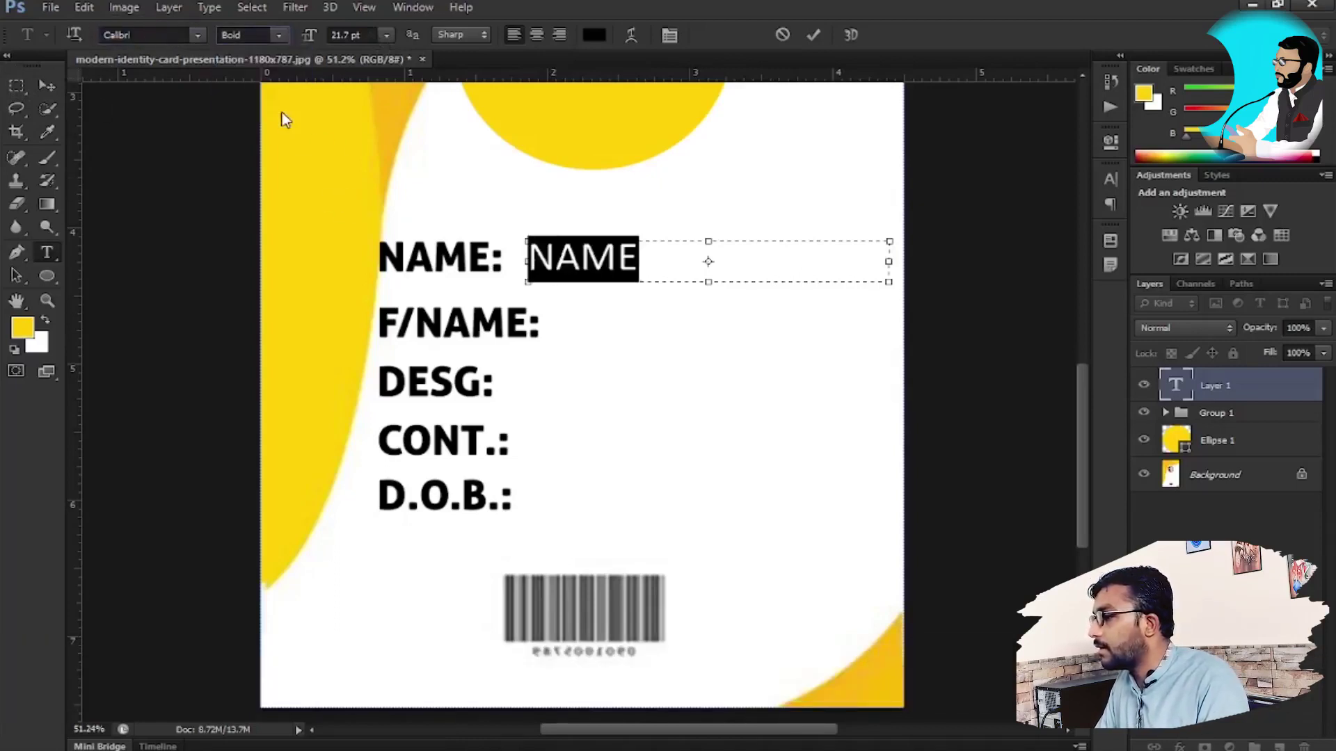
pyautogui.click(47, 85)
# Shift all five field labels left over the yellow band's edge, and move the NAME placeholder slightly left as well.
pyautogui.scroll(3, 583, 292)
pyautogui.click(459, 354)
pyautogui.keyDown('shift'); pyautogui.click(429, 264); pyautogui.keyUp('shift')
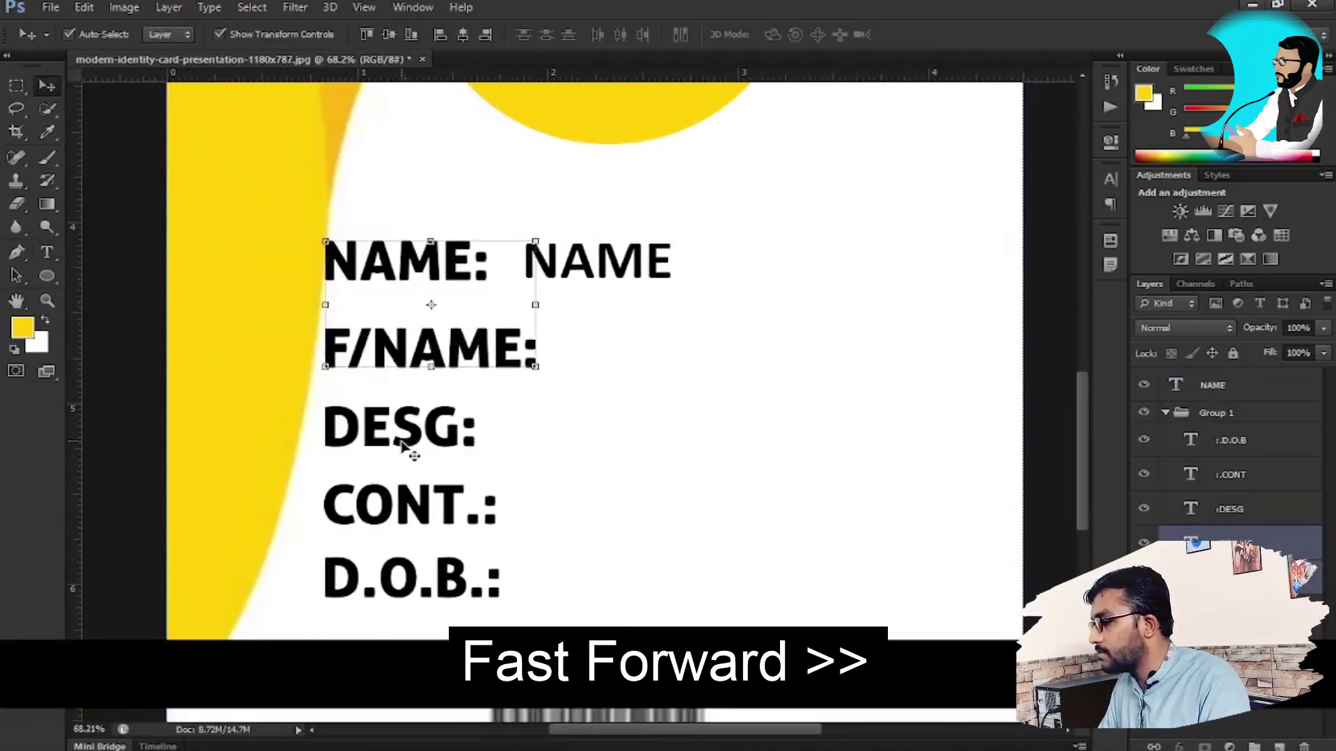
pyautogui.keyDown('shift'); pyautogui.click(410, 438); pyautogui.keyUp('shift')
pyautogui.keyDown('shift'); pyautogui.click(432, 511); pyautogui.keyUp('shift')
pyautogui.keyDown('shift'); pyautogui.click(457, 594); pyautogui.keyUp('shift')
pyautogui.moveTo(457, 594); pyautogui.dragTo(398, 591)
pyautogui.click(631, 270)
# Duplicate the NAME placeholder onto the F/NAME: row and change the copy's text to fname.
pyautogui.moveTo(632, 270); pyautogui.dragTo(608, 362)
pyautogui.doubleClick(609, 362)
pyautogui.write('F')
pyautogui.press('BackSpace')
pyautogui.write('fname')
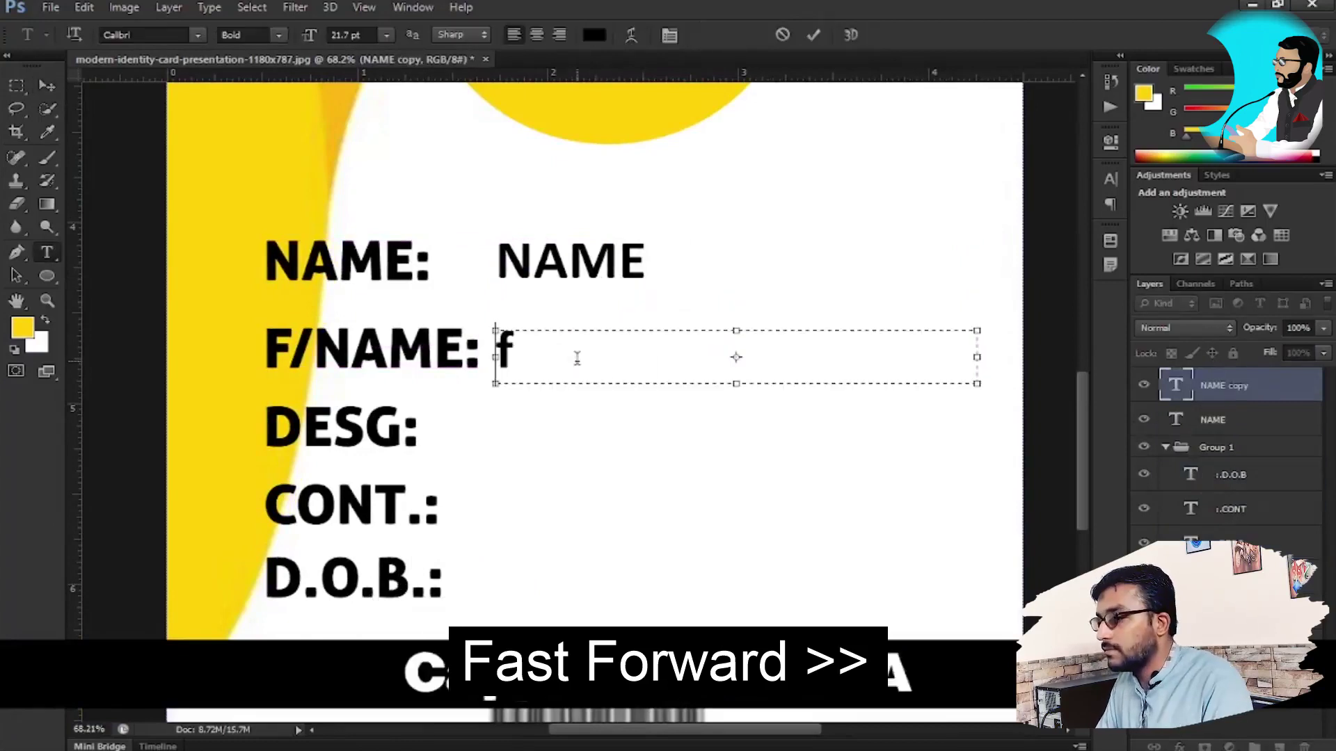
pyautogui.click(1235, 396)
# Change the placeholder text beside the NAME: label to lowercase name.
pyautogui.click(566, 261)
pyautogui.hotkey('ctrl', 'a')
pyautogui.write('name')
pyautogui.click(1235, 424)
# Duplicate the fname placeholder onto the DESG: row and change the copy's text to designation.
pyautogui.press('v')
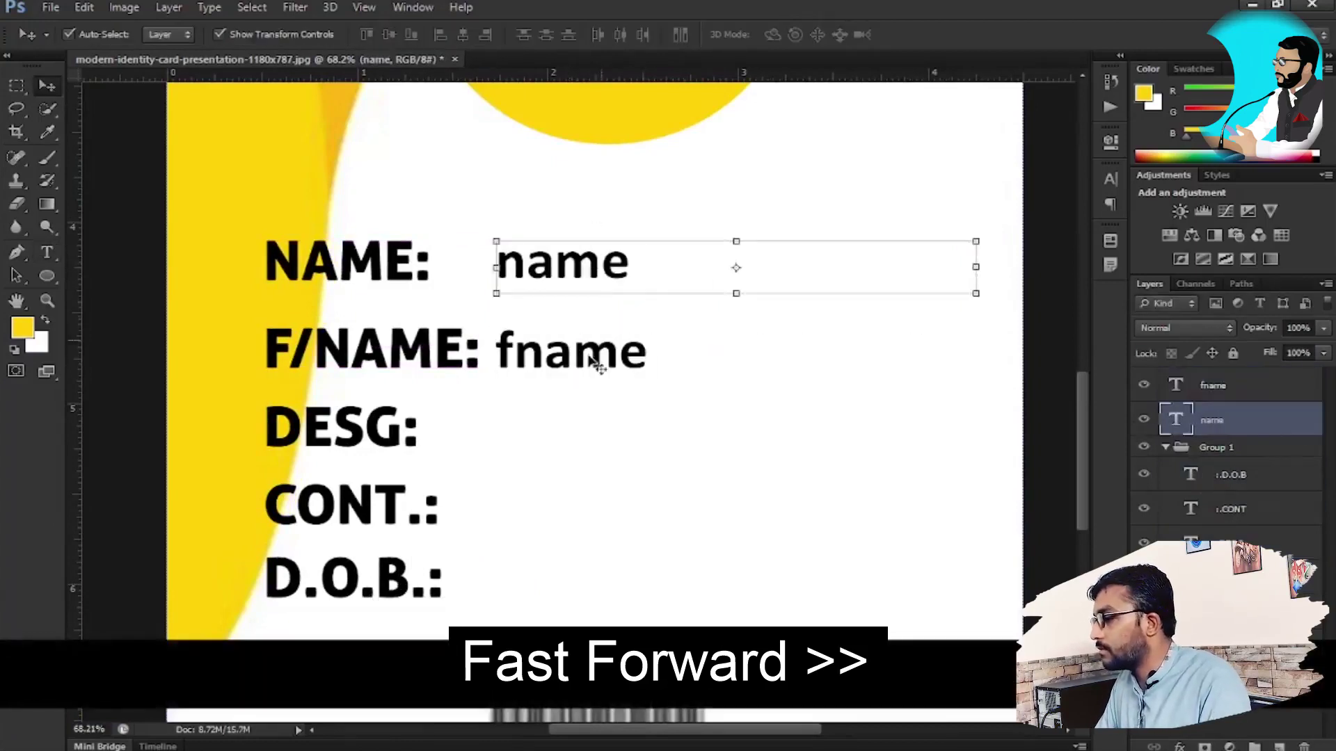
pyautogui.moveTo(556, 366); pyautogui.dragTo(557, 436)
pyautogui.doubleClick(539, 428)
pyautogui.write('de')
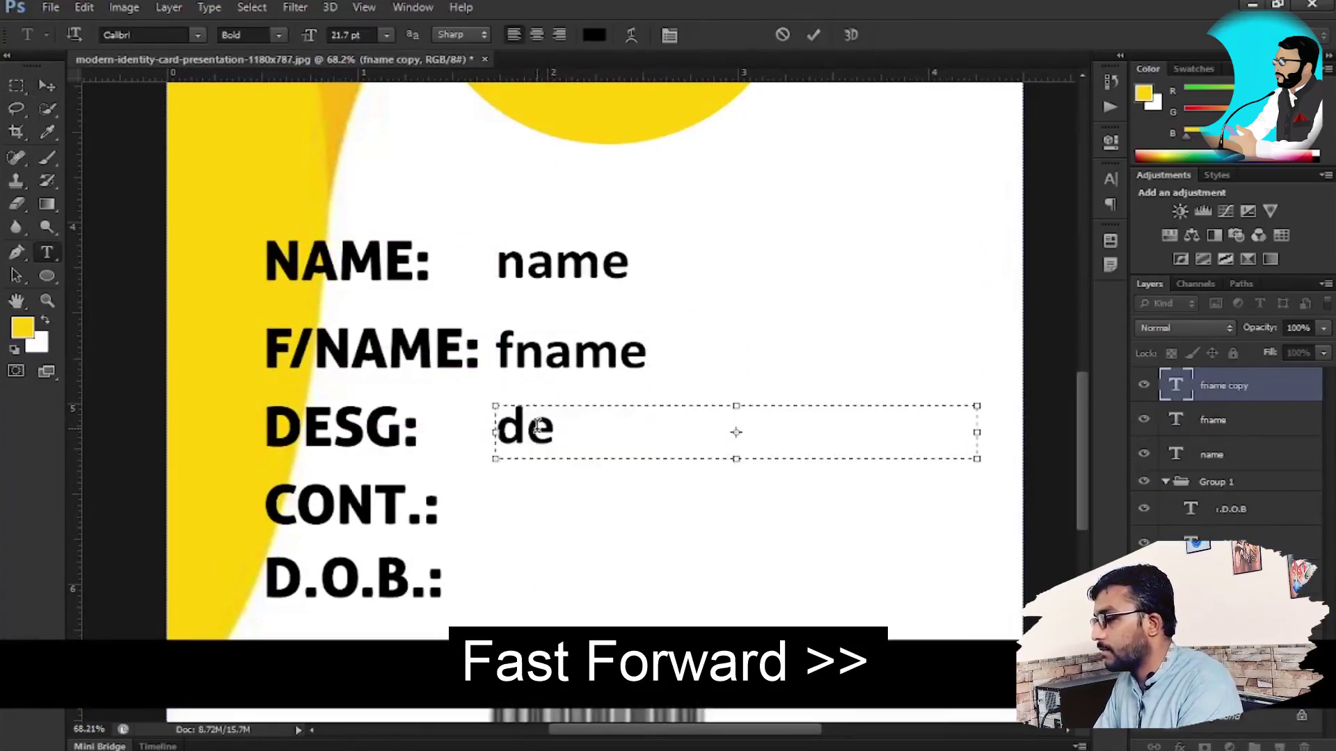
pyautogui.write('signation')
pyautogui.click(1235, 397)
pyautogui.press('v')
pyautogui.moveTo(556, 431); pyautogui.dragTo(565, 513)
pyautogui.press('z')
pyautogui.hotkey('ctrl', 'z')
pyautogui.press('v')
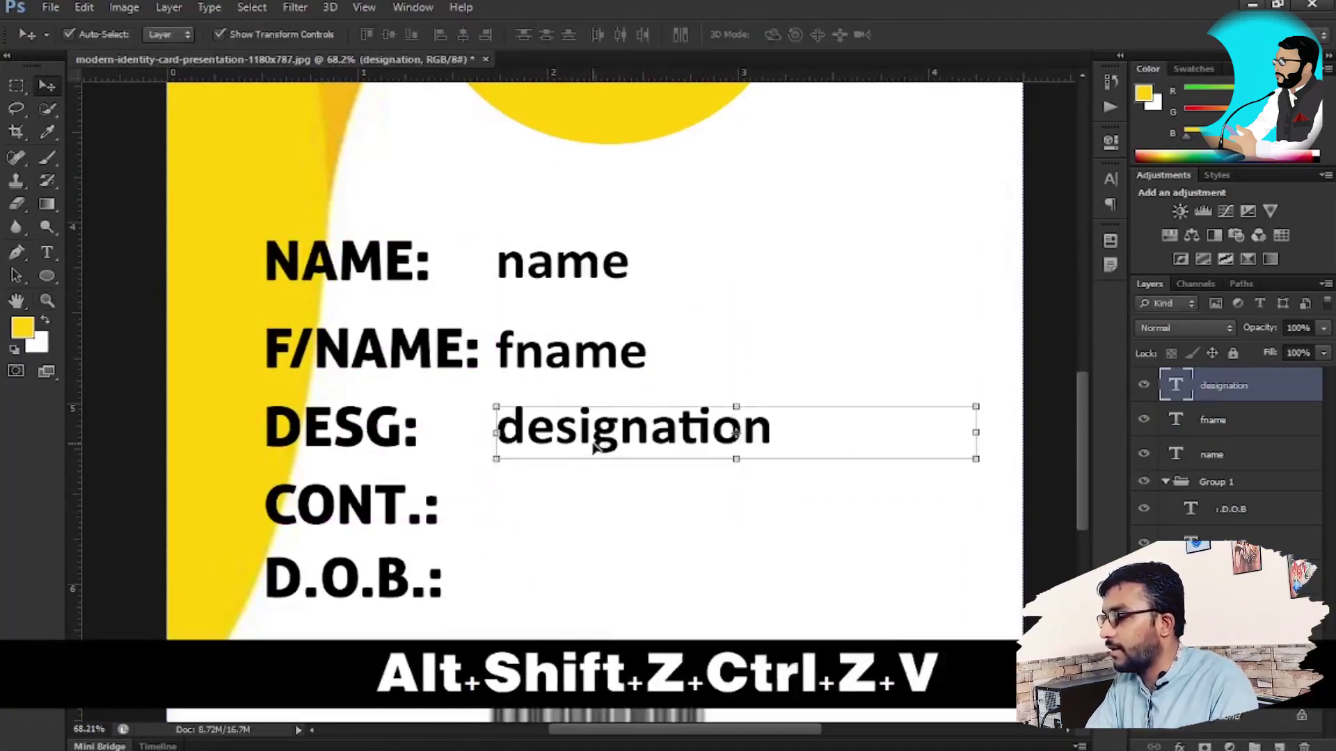
pyautogui.keyDown('alt'); pyautogui.keyDown('shift'); pyautogui.moveTo(586, 444); pyautogui.dragTo(567, 512); pyautogui.keyUp('shift'); pyautogui.keyUp('alt')
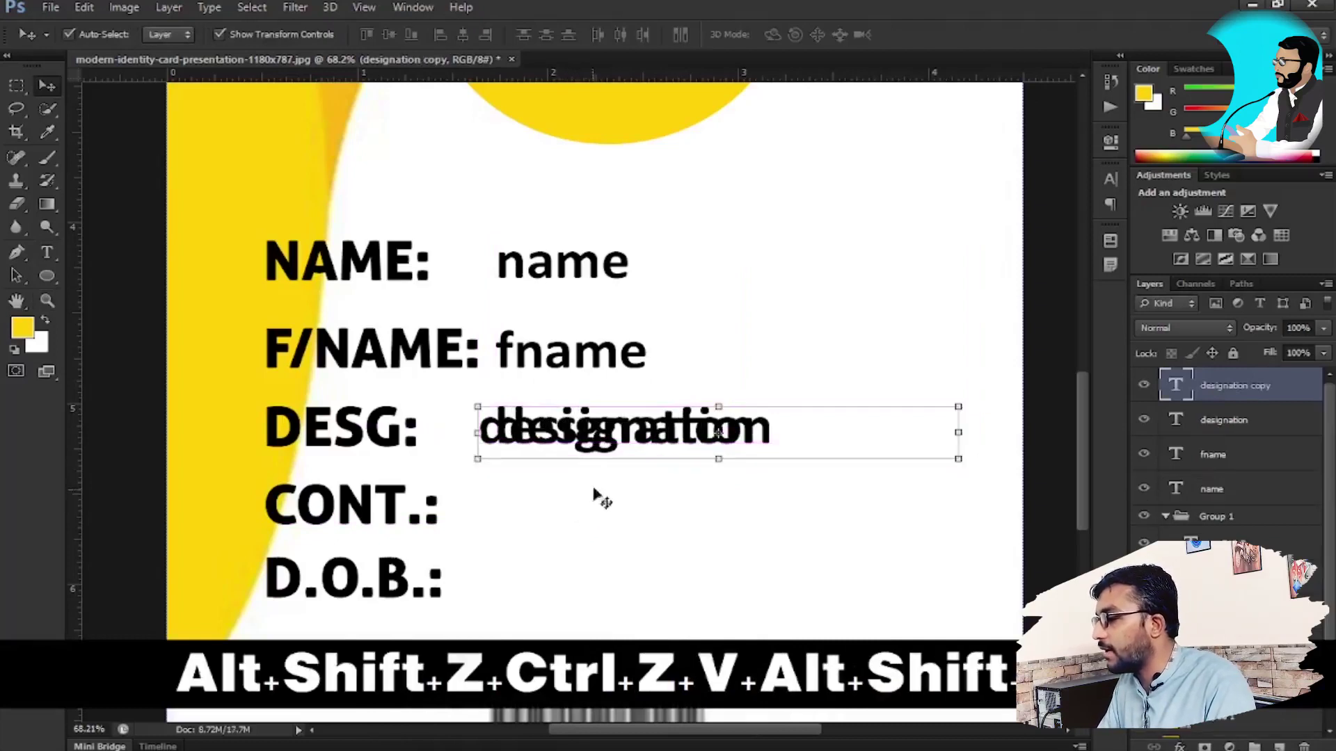
pyautogui.press('Delete')
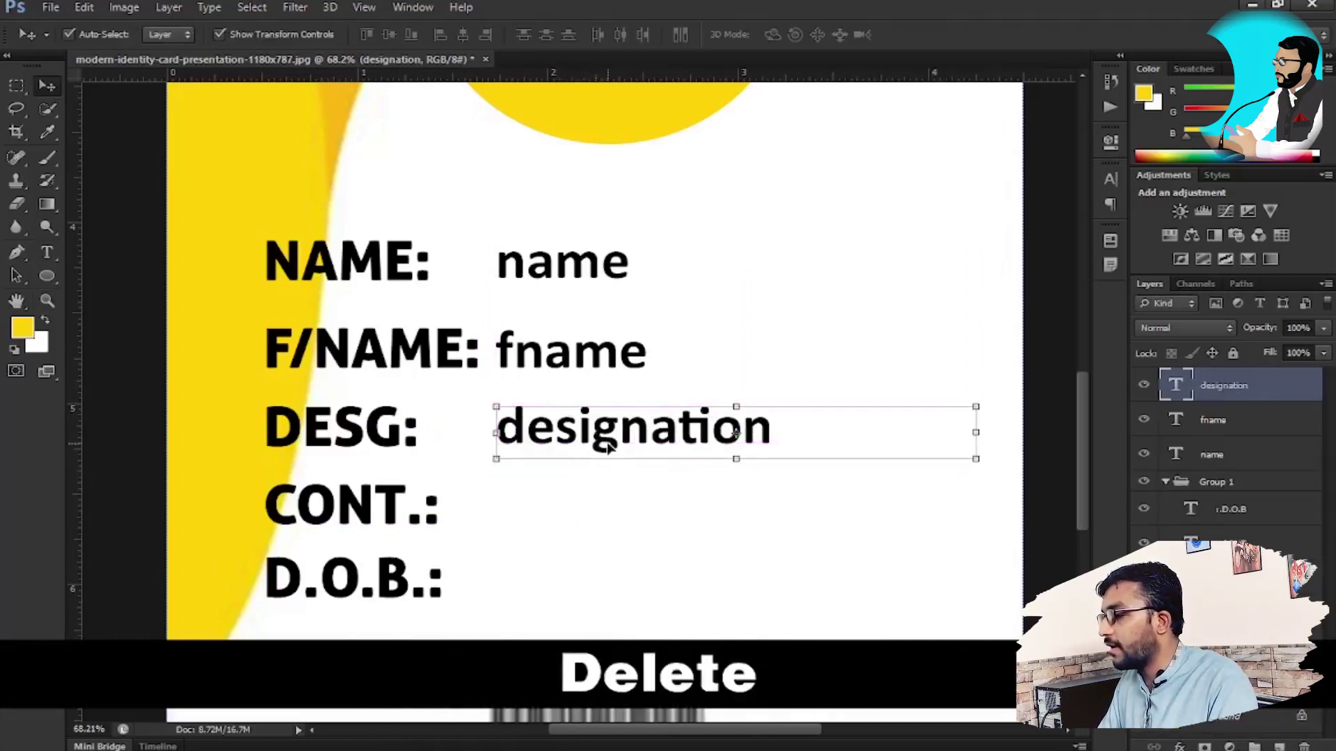
# Duplicate the designation placeholder onto the CONT.: row and change the copy's text to contact.
pyautogui.moveTo(608, 449); pyautogui.dragTo(604, 529)
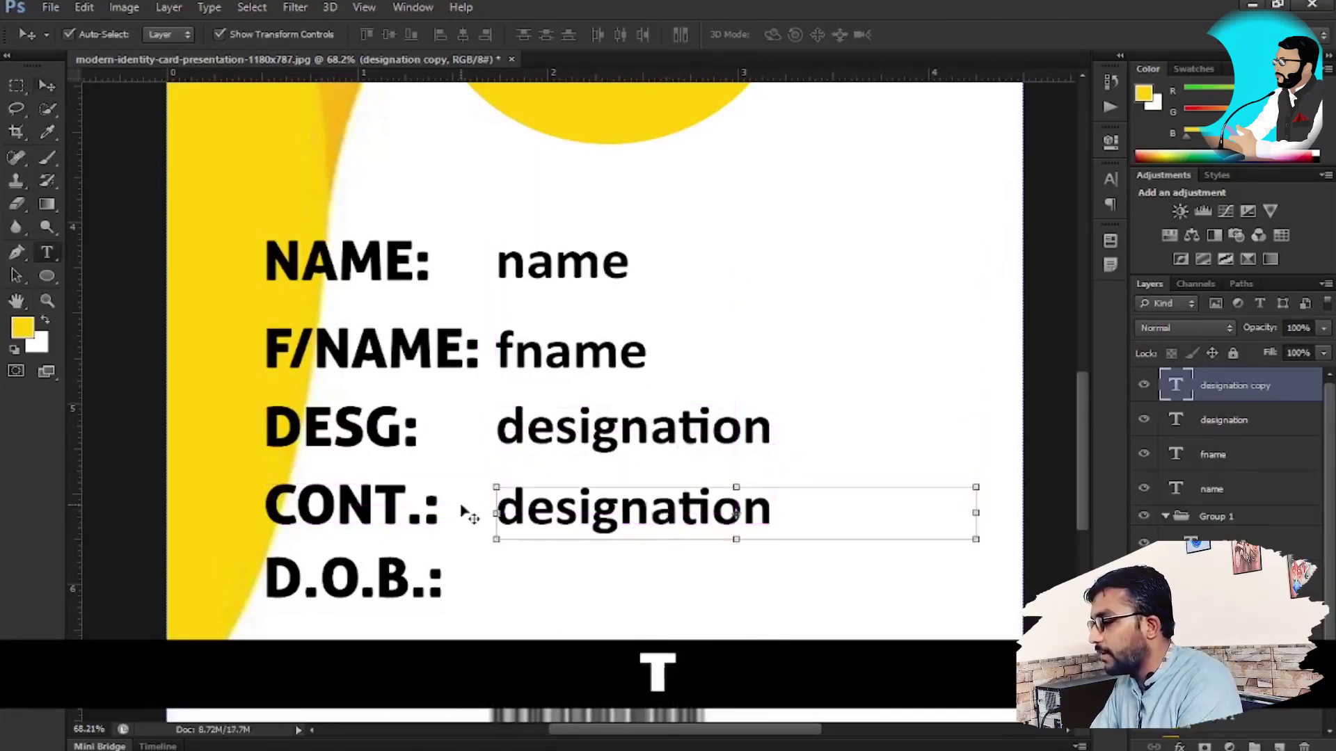
pyautogui.press('t')
pyautogui.click(556, 494)
pyautogui.doubleClick(557, 494)
pyautogui.write('c')
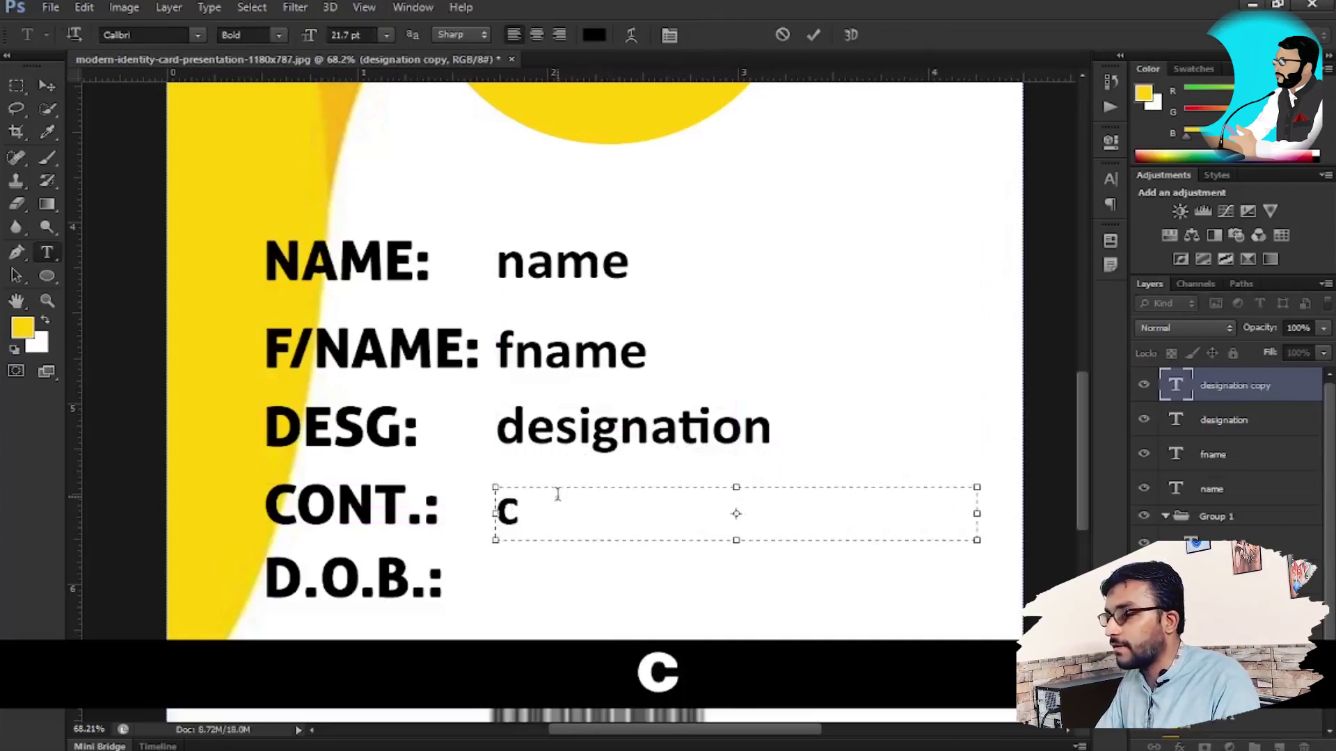
pyautogui.write('ontact')
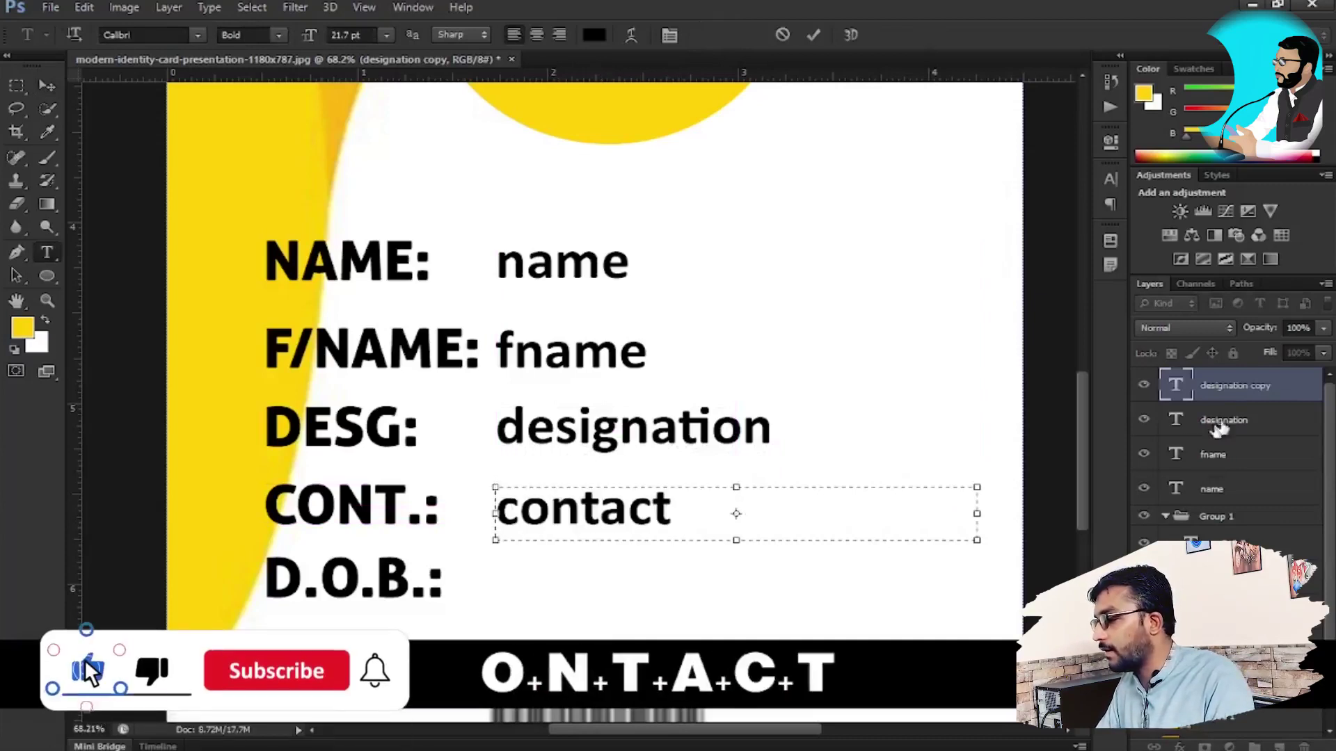
pyautogui.click(1272, 393)
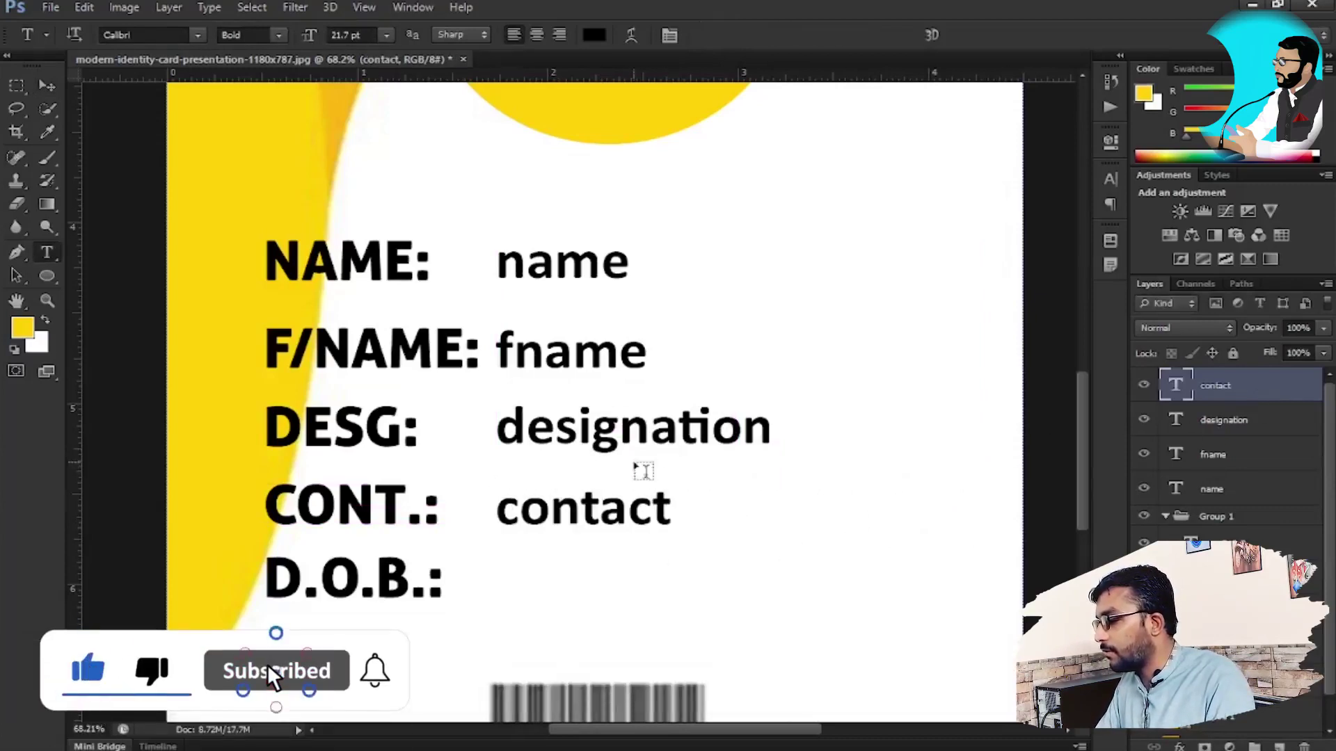
# Duplicate the contact placeholder onto the D.O.B.: row and change the copy's text to d.o.b.
pyautogui.press('v')
pyautogui.moveTo(601, 533); pyautogui.dragTo(604, 592)
pyautogui.press('t')
pyautogui.click(551, 584)
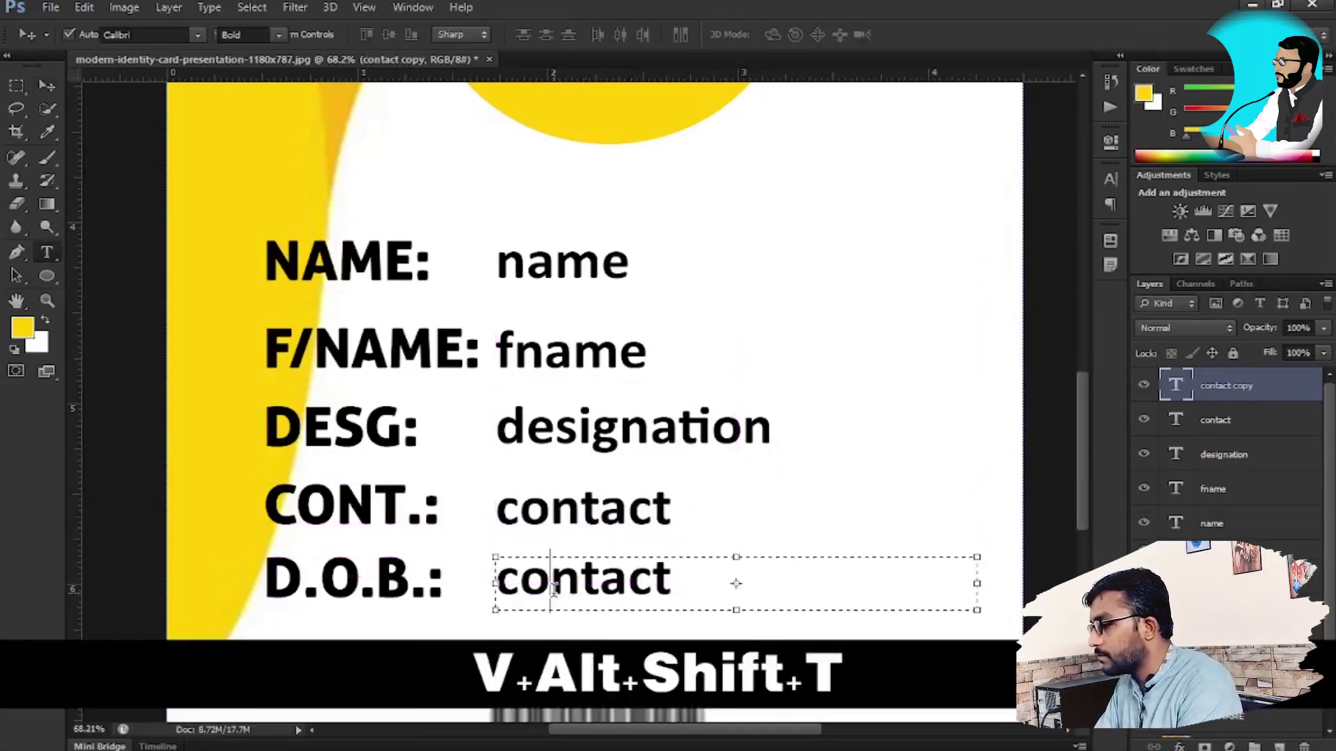
pyautogui.doubleClick(554, 586)
pyautogui.write('d.o.')
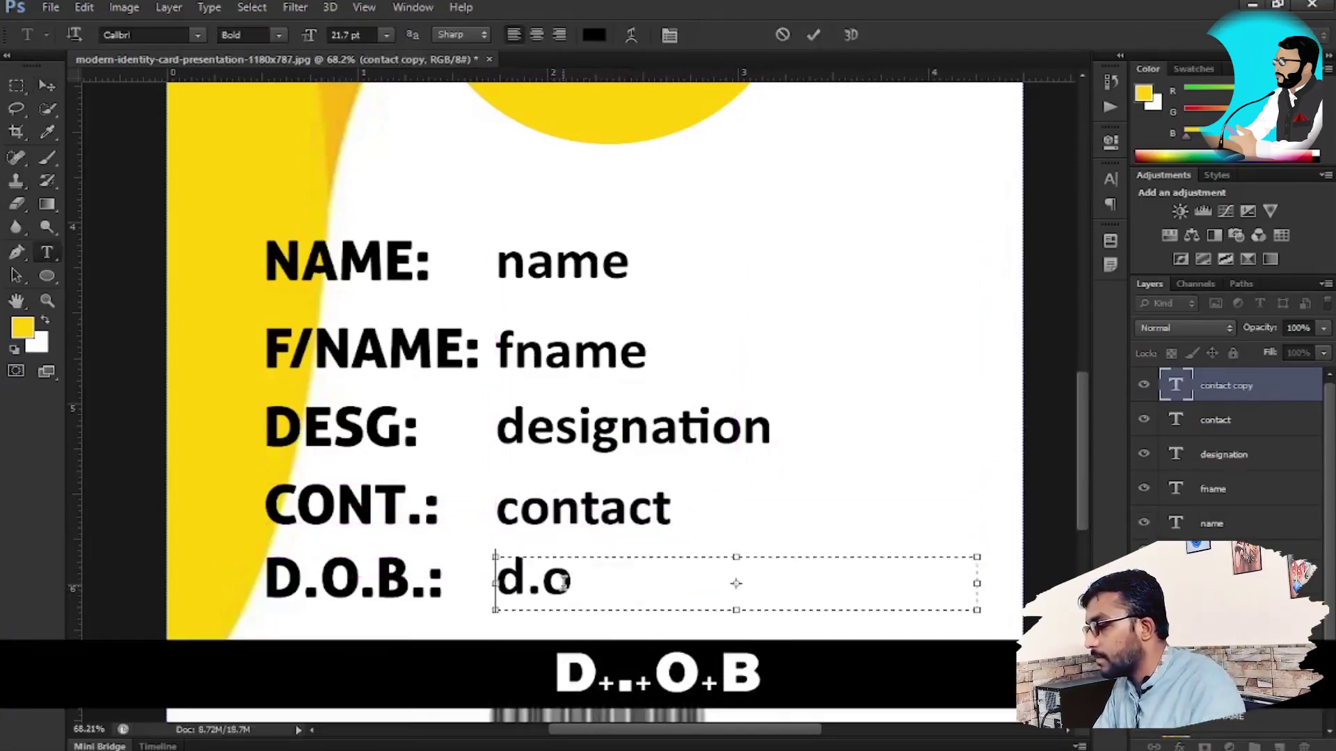
pyautogui.write('b')
pyautogui.press('BackSpace')
pyautogui.write('.b')
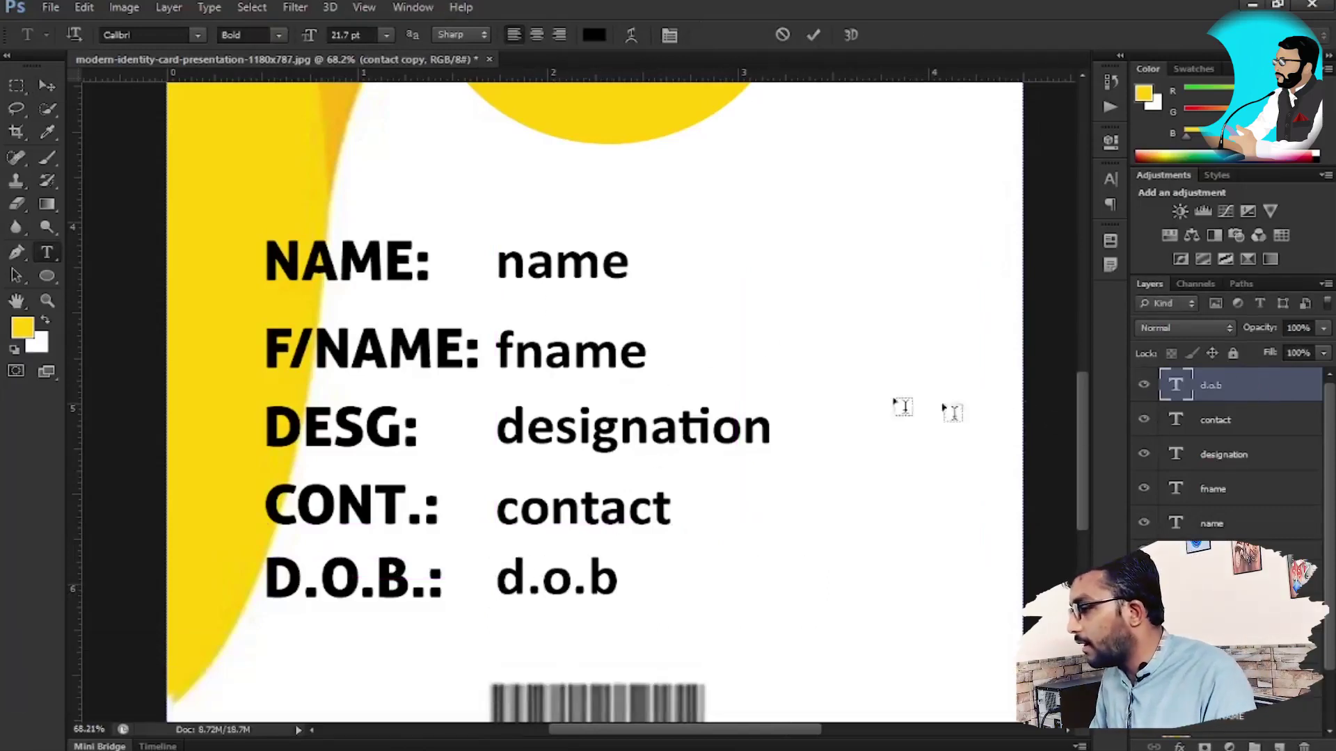
pyautogui.click(900, 405)
# Apply All Caps formatting to the placeholder text beside the NAME: label.
pyautogui.click(588, 261)
pyautogui.hotkey('alt', 'Tab')
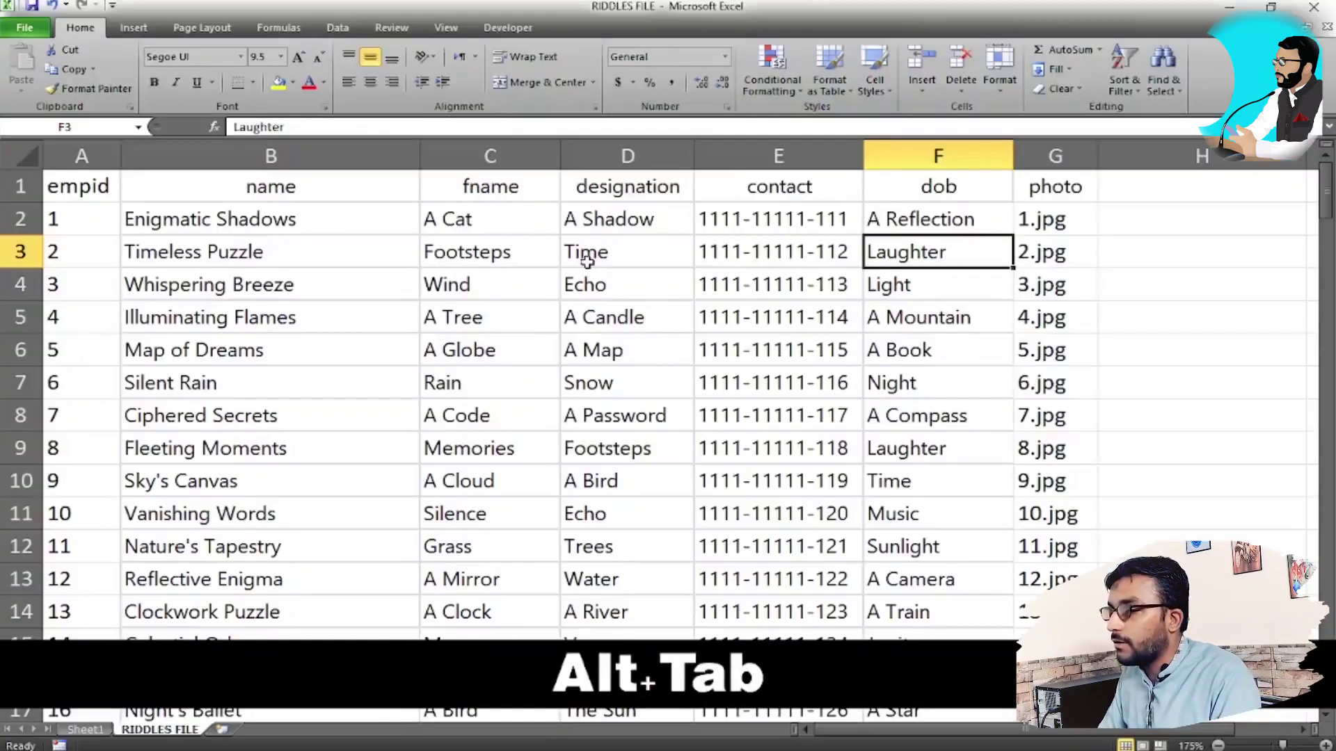
pyautogui.click(305, 291)
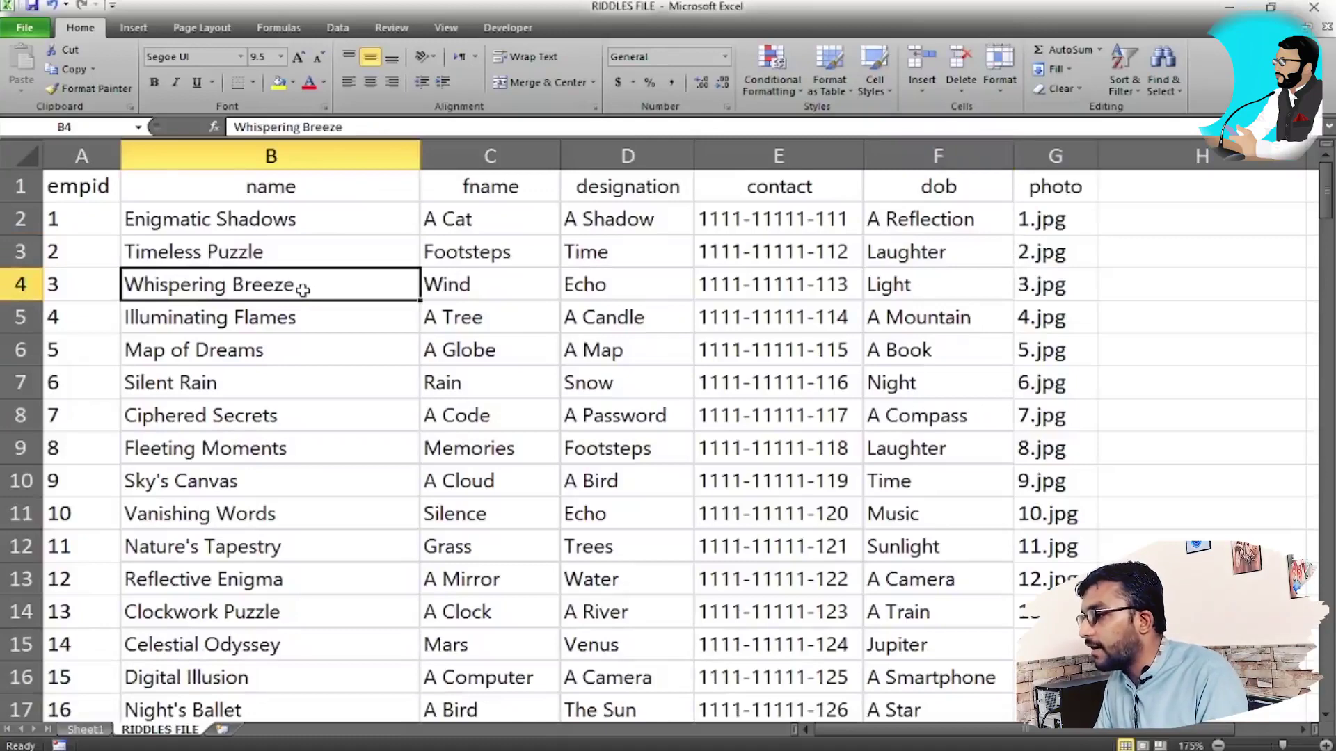
pyautogui.hotkey('alt', 'Tab')
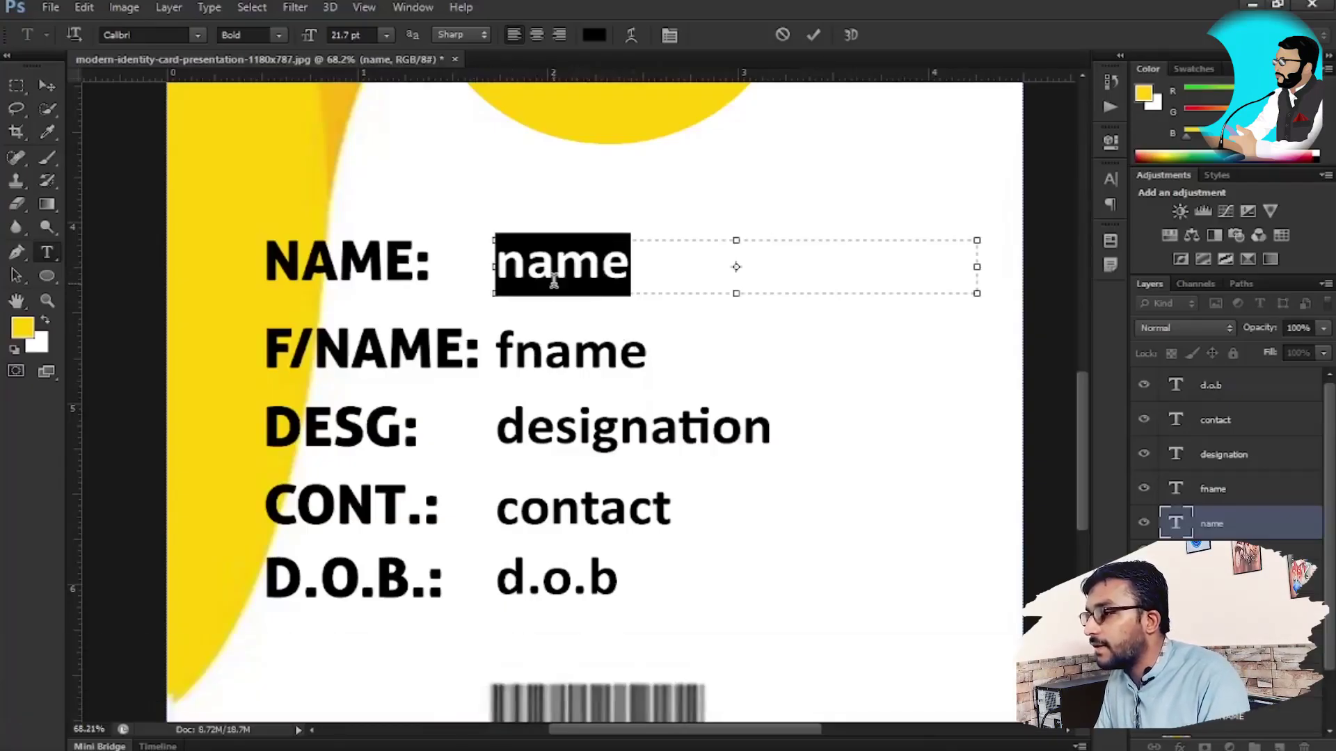
pyautogui.click(1113, 179)
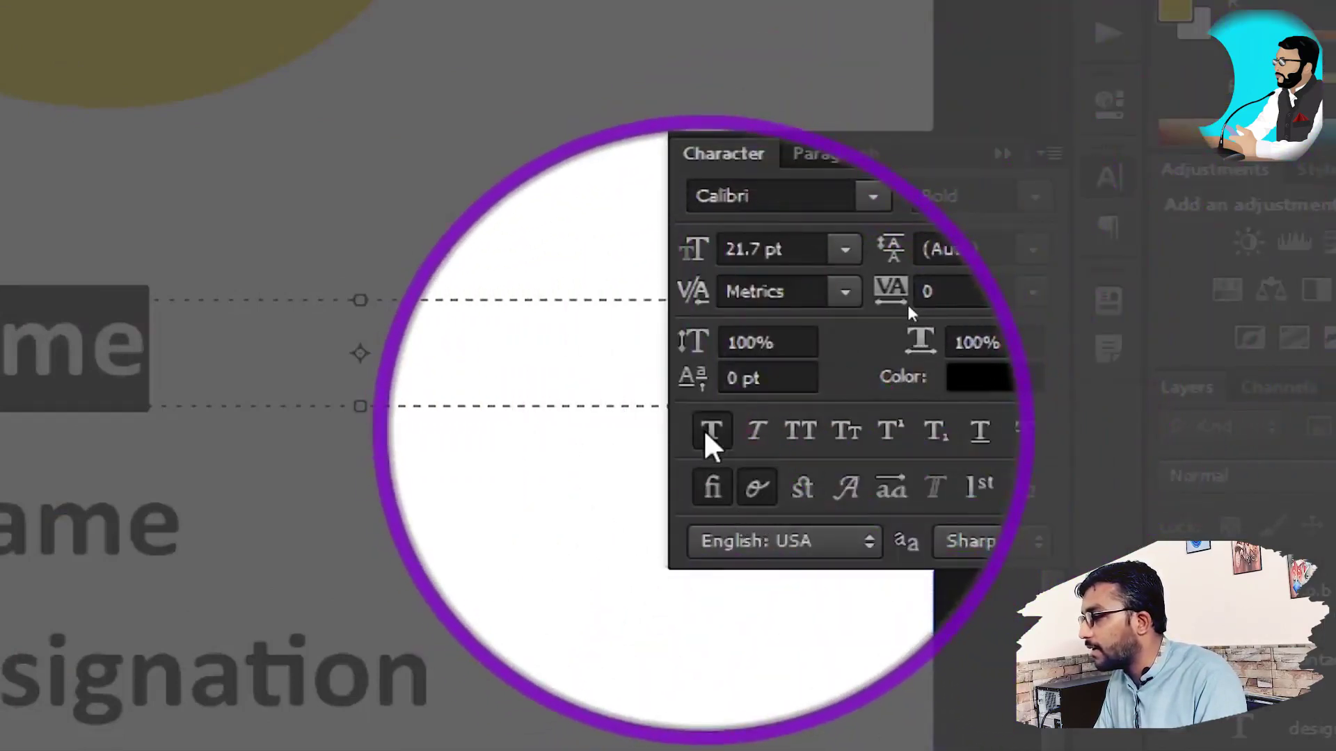
pyautogui.click(799, 434)
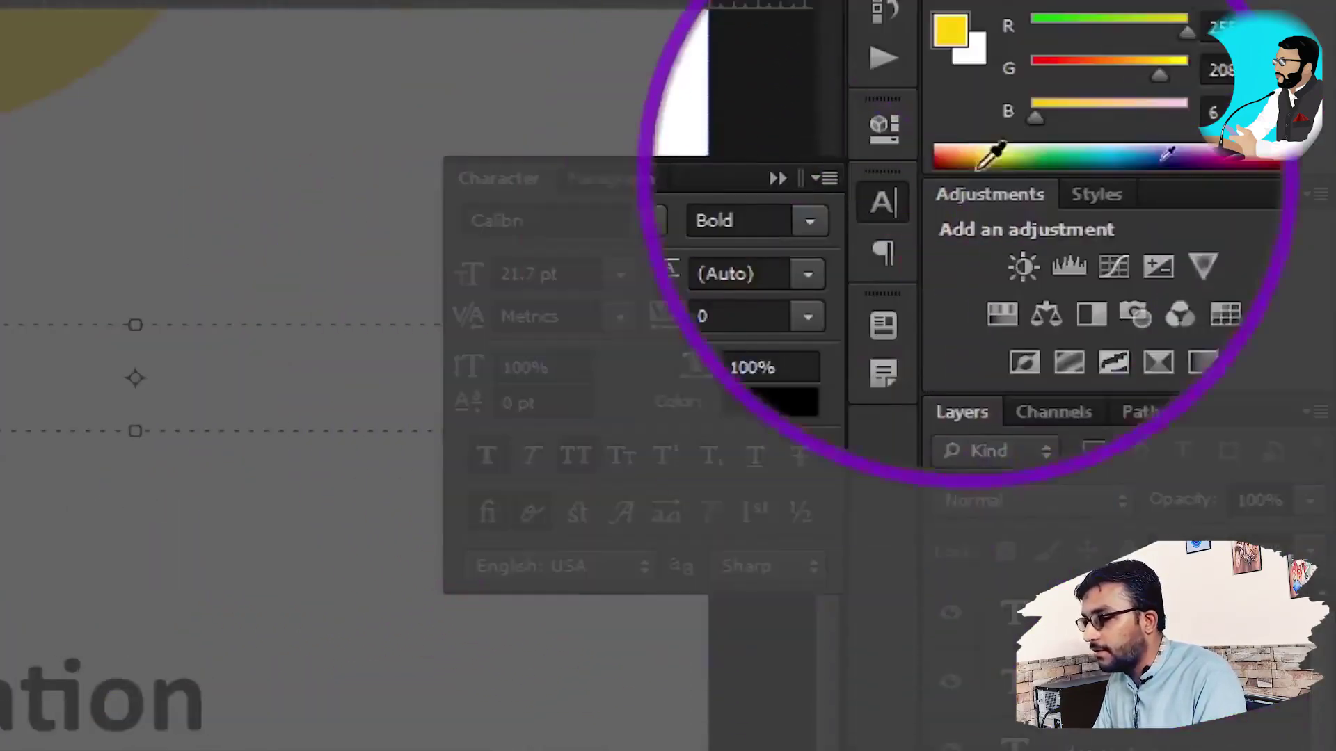
pyautogui.click(885, 202)
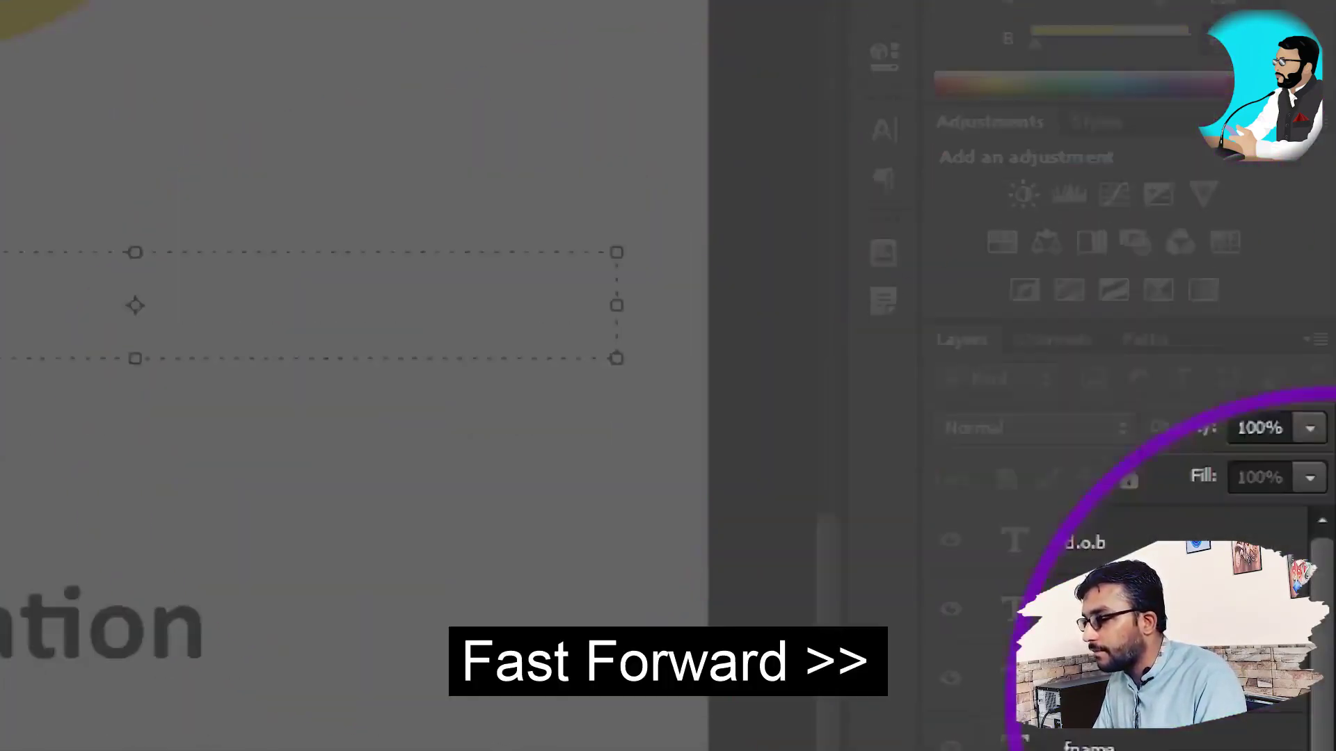
# Apply All Caps formatting to the fname placeholder.
pyautogui.click(1085, 609)
pyautogui.press('v')
pyautogui.press('t')
pyautogui.moveTo(650, 357); pyautogui.dragTo(495, 357)
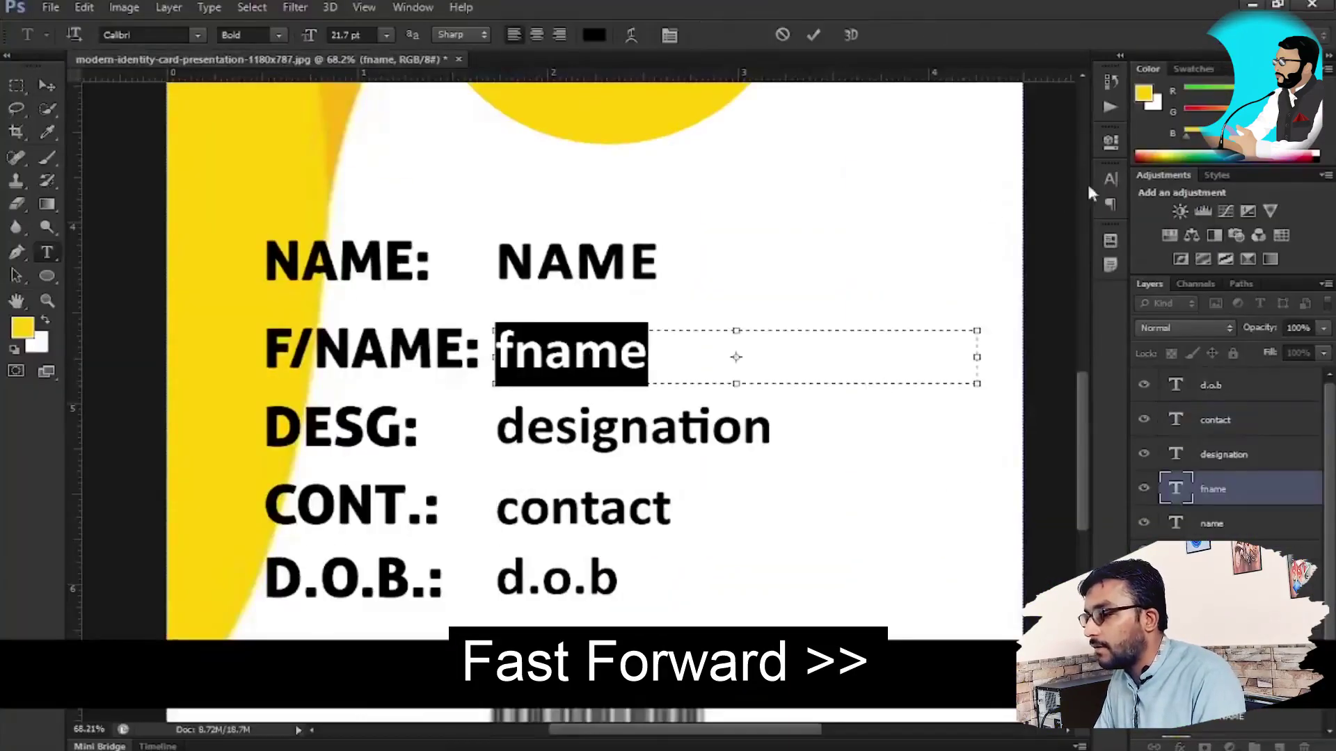
pyautogui.click(1111, 179)
pyautogui.click(957, 306)
# Apply All Caps formatting to the designation, contact and d.o.b placeholders.
pyautogui.click(1237, 457)
pyautogui.doubleClick(1176, 454)
pyautogui.click(957, 306)
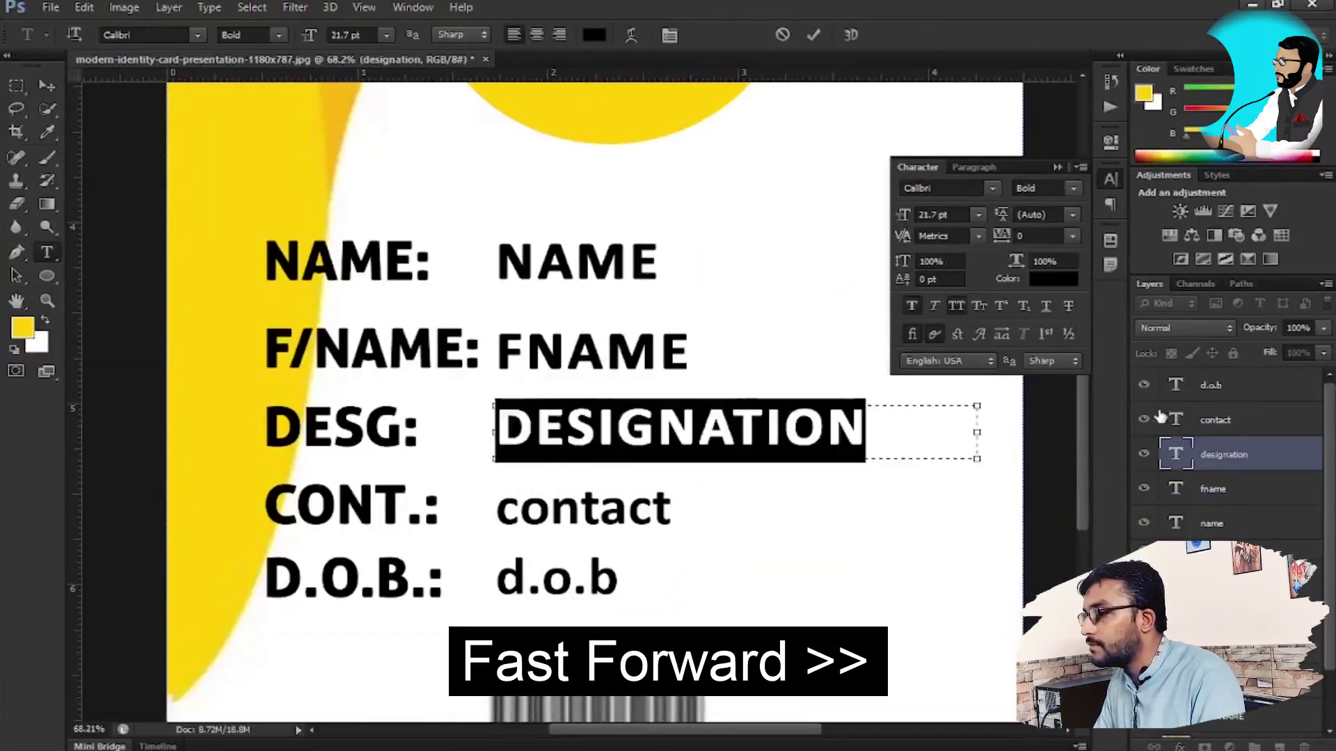
pyautogui.doubleClick(1175, 420)
pyautogui.click(957, 306)
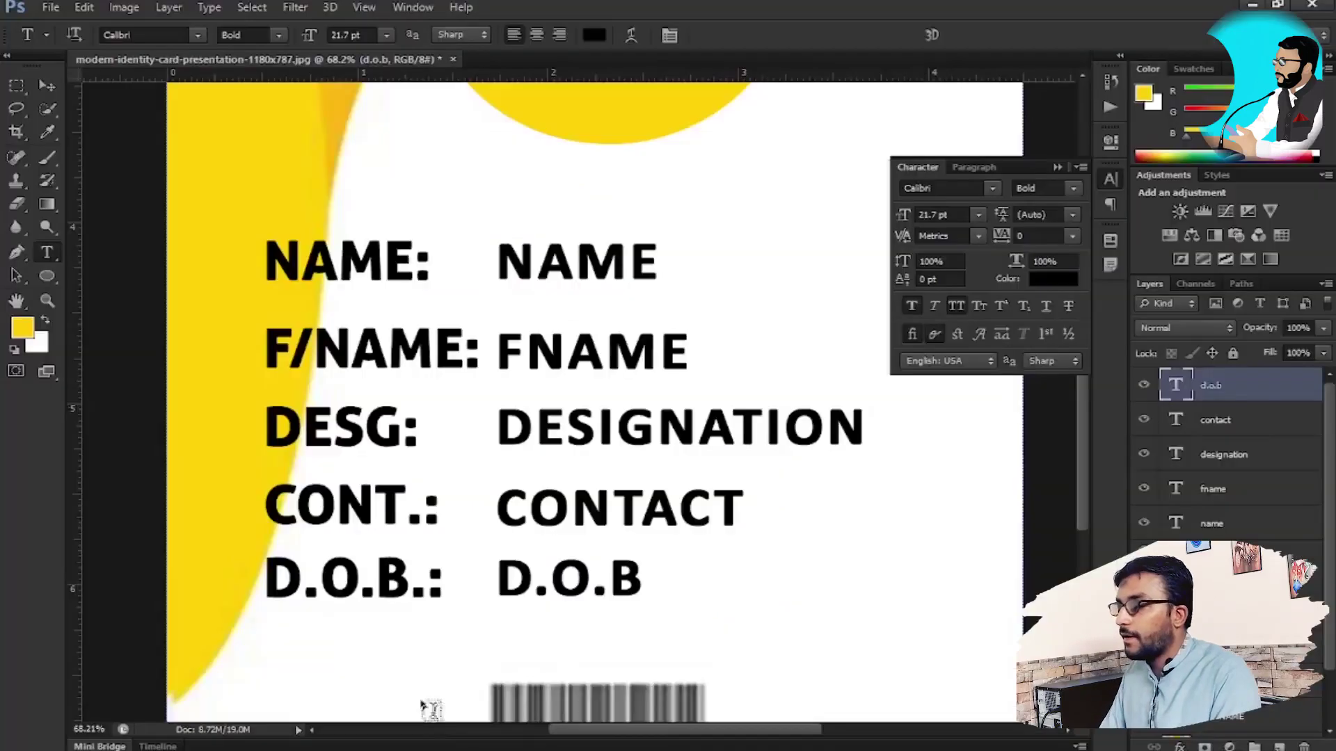
pyautogui.press('v')
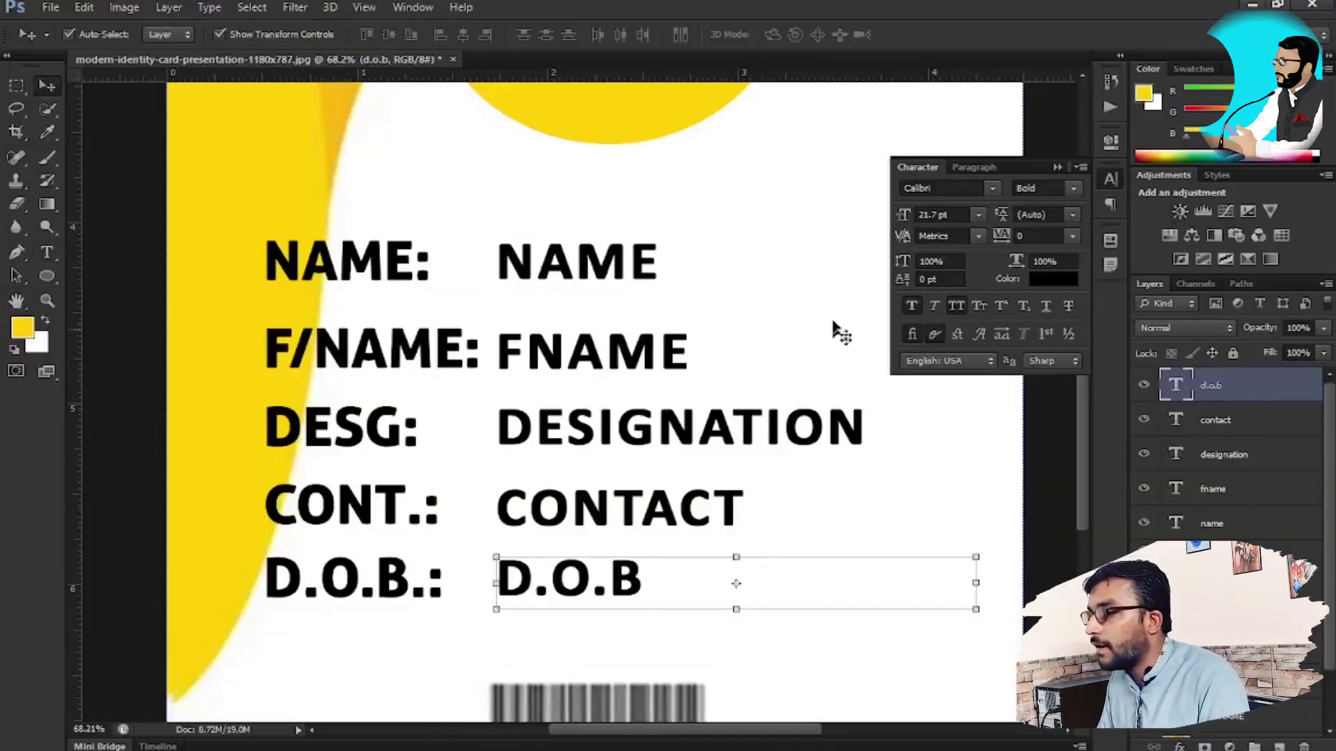
# Switch to the Book1 workbook in Excel and format the first d.o.b cell with the 14-Mar-2001 date type.
pyautogui.hotkey('alt', 'Tab')
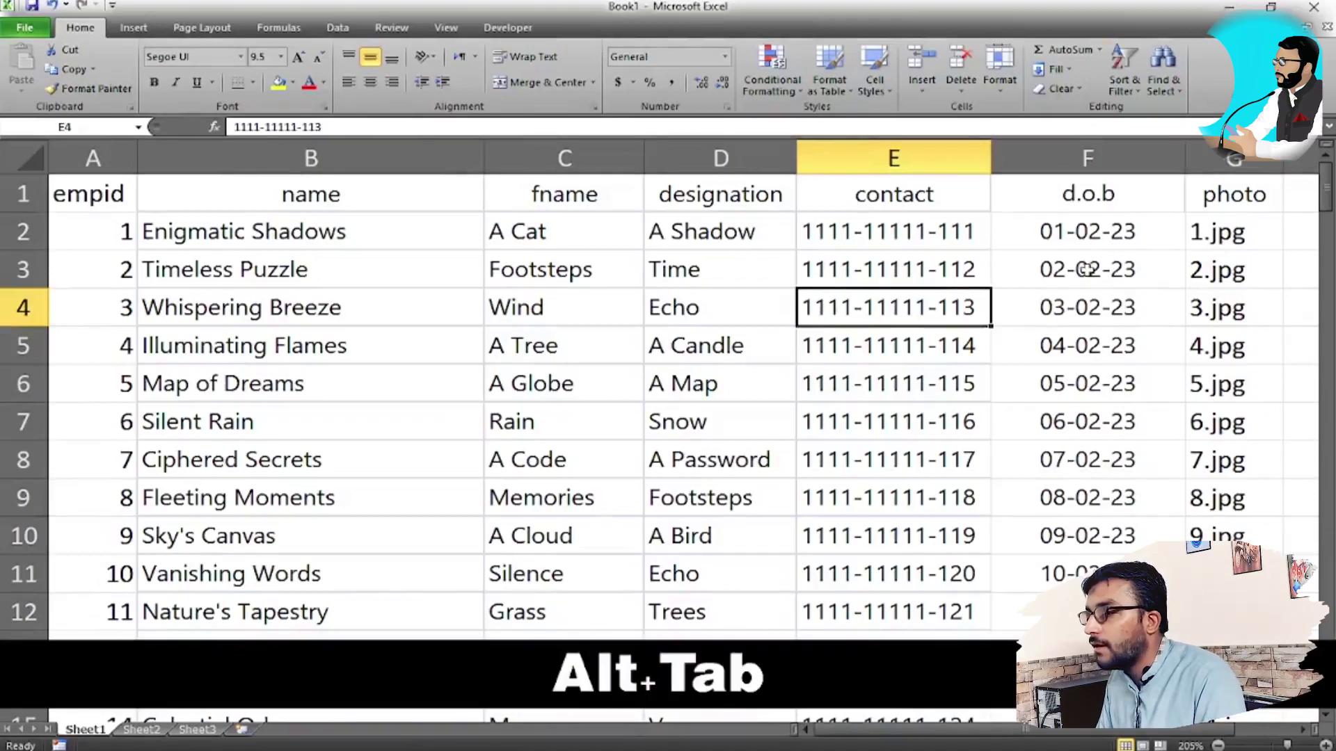
pyautogui.click(1068, 242)
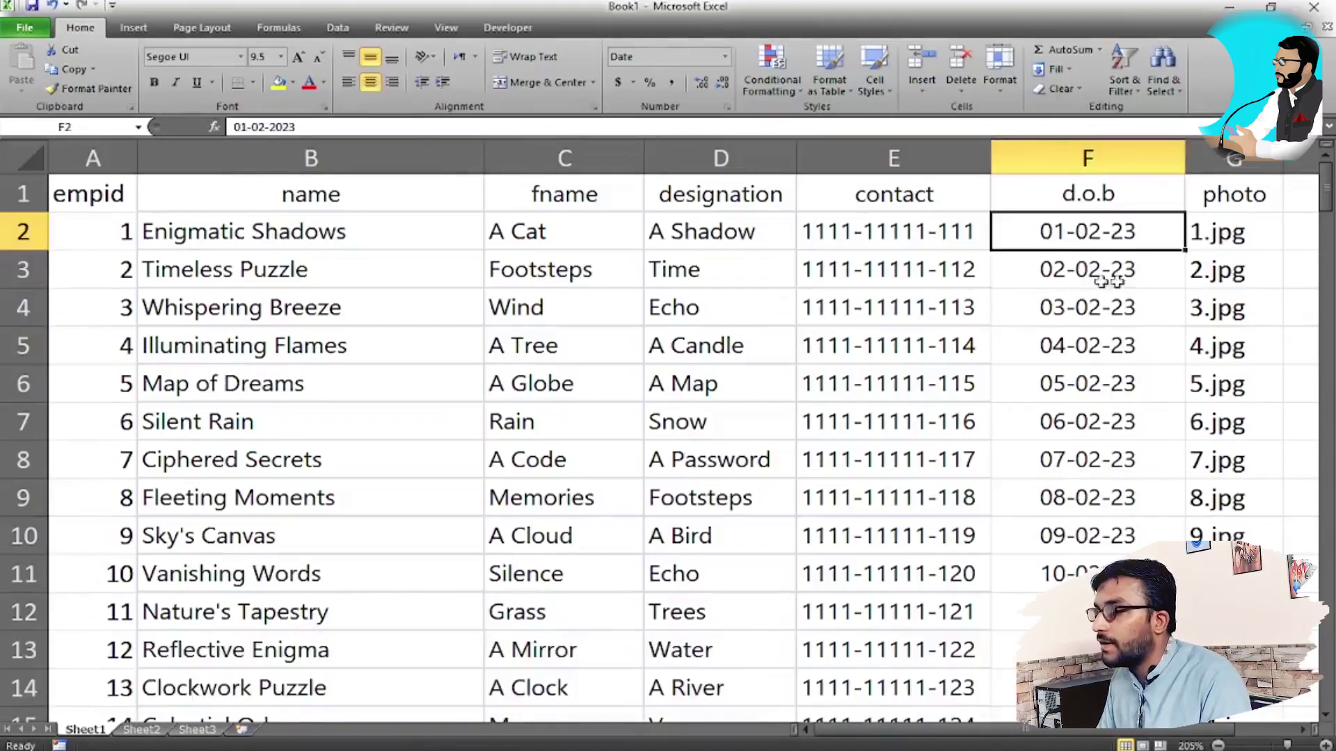
pyautogui.click(1213, 276)
pyautogui.click(1100, 233)
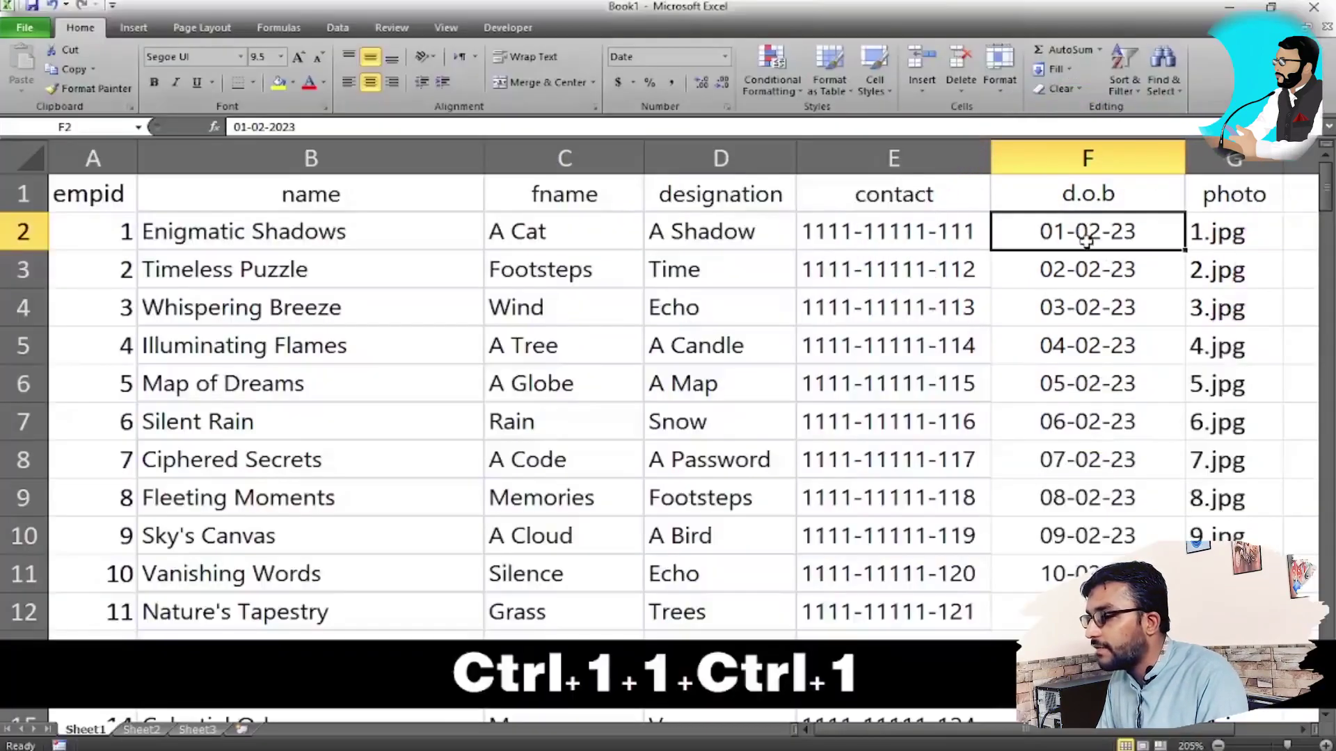
pyautogui.rightClick(1089, 244)
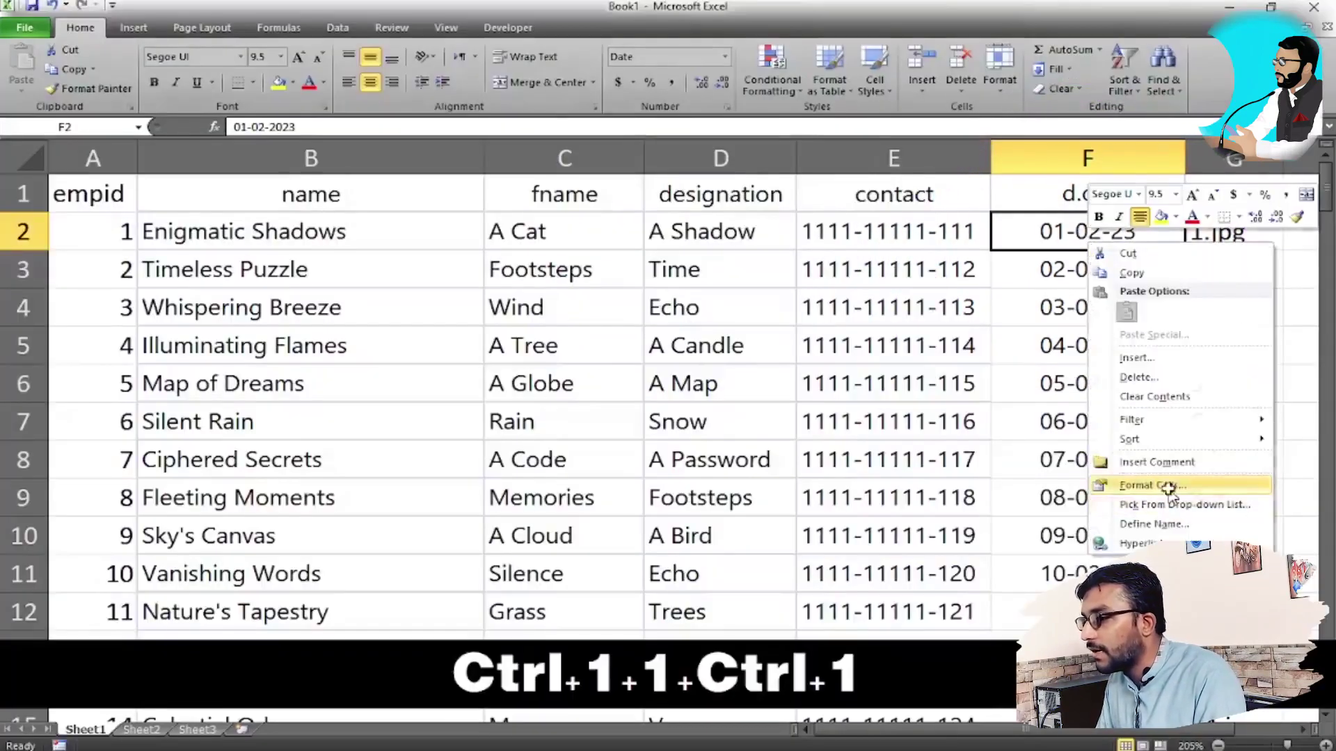
pyautogui.hotkey('ctrl', '1')
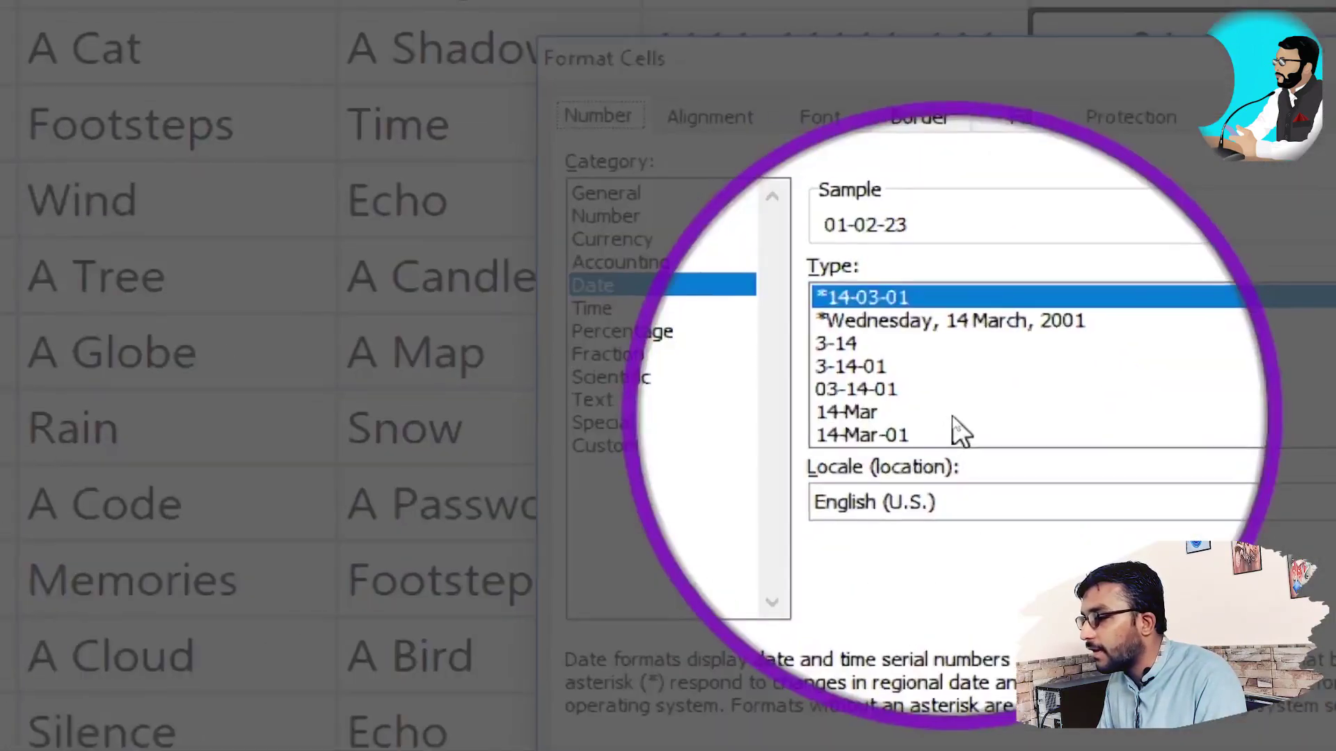
pyautogui.click(888, 434)
pyautogui.scroll(-3, 1062, 379)
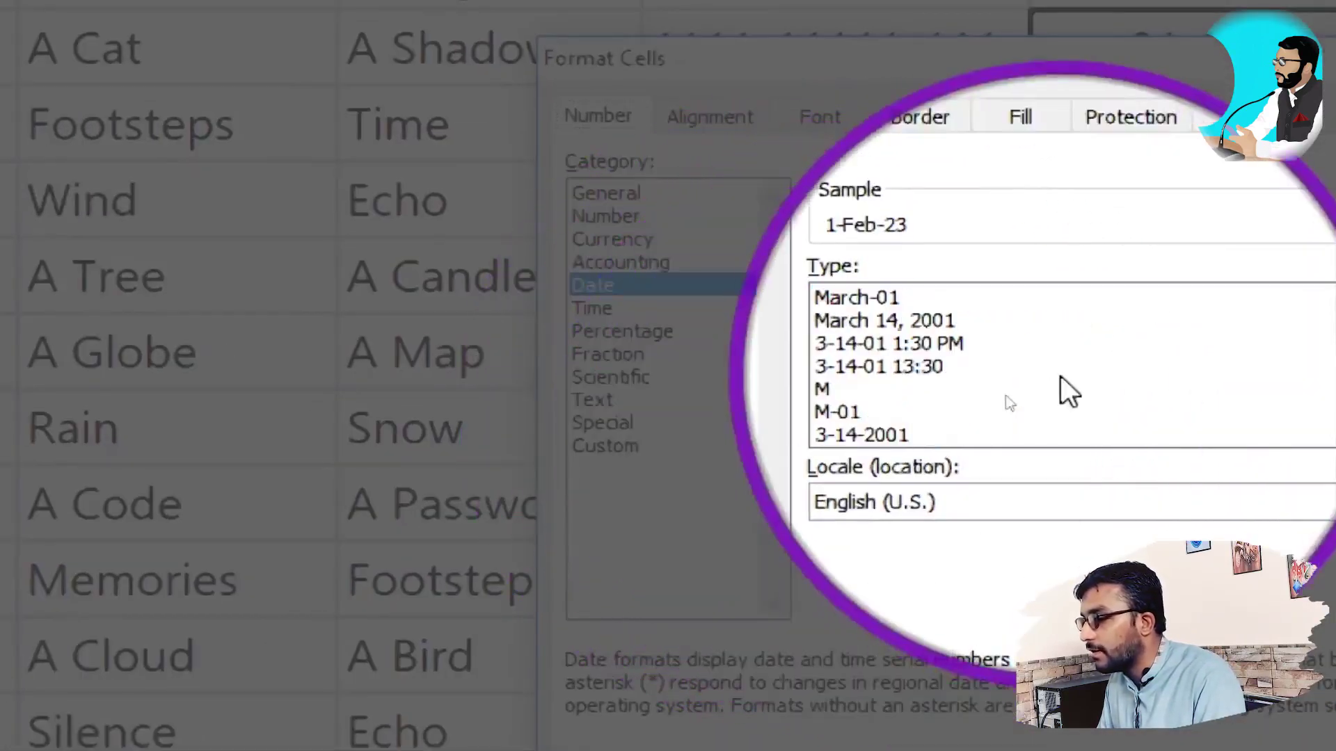
pyautogui.click(896, 426)
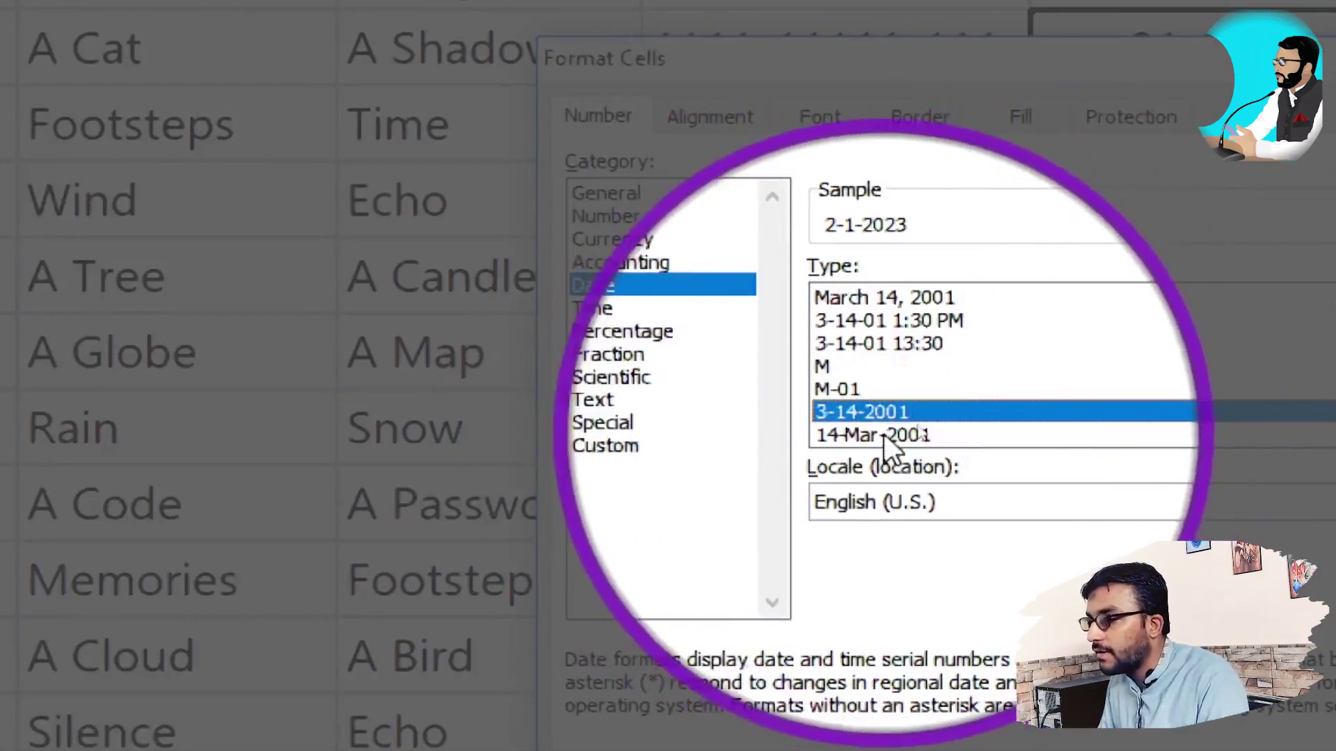
pyautogui.click(883, 435)
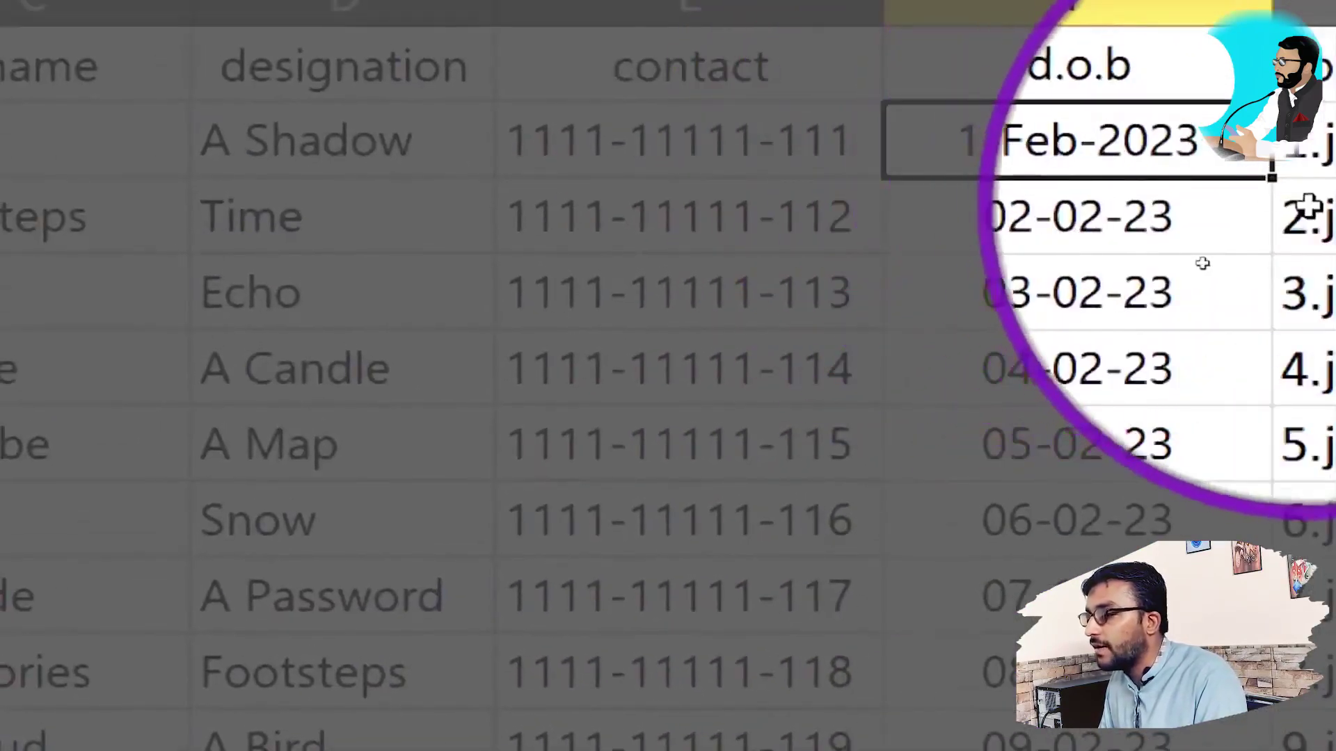
# Fill the first d.o.b cell down to the last record so the whole column uses the new date format.
pyautogui.doubleClick(1273, 177)
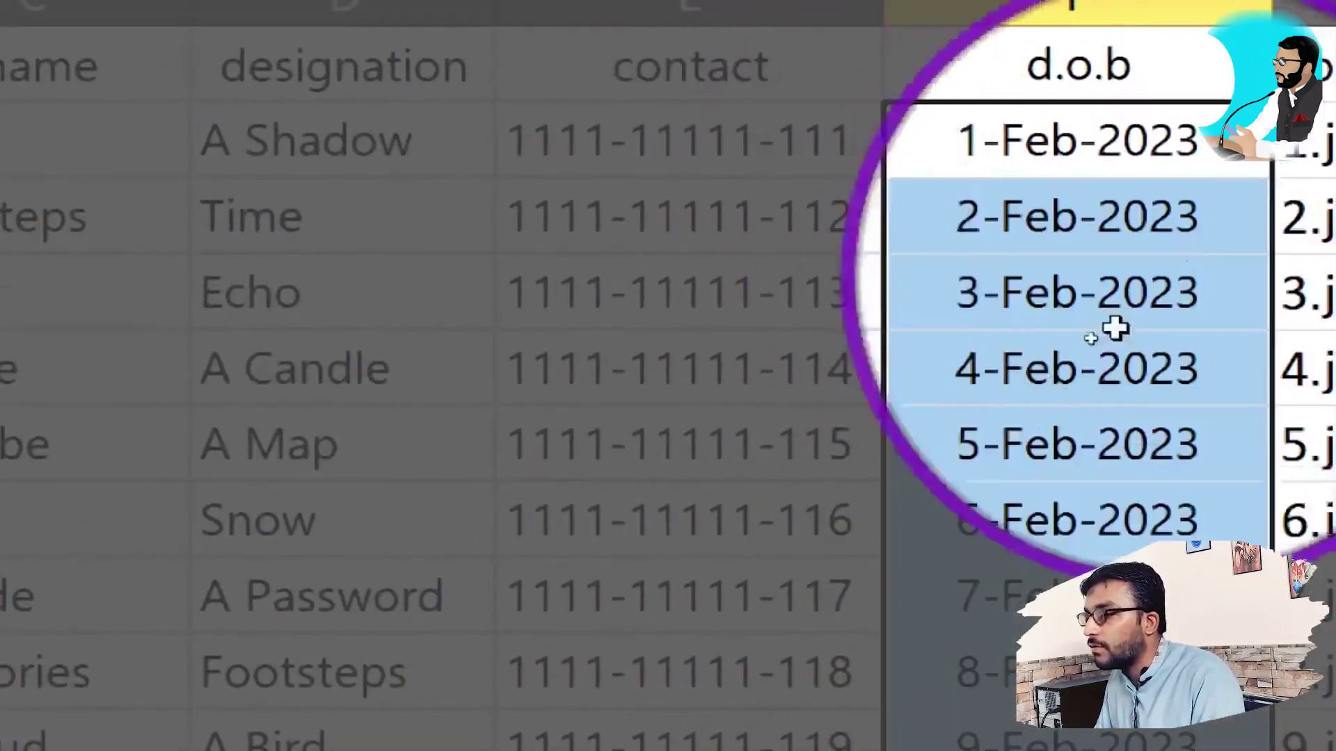
pyautogui.scroll(-5, 1110, 329)
pyautogui.scroll(5, 910, 617)
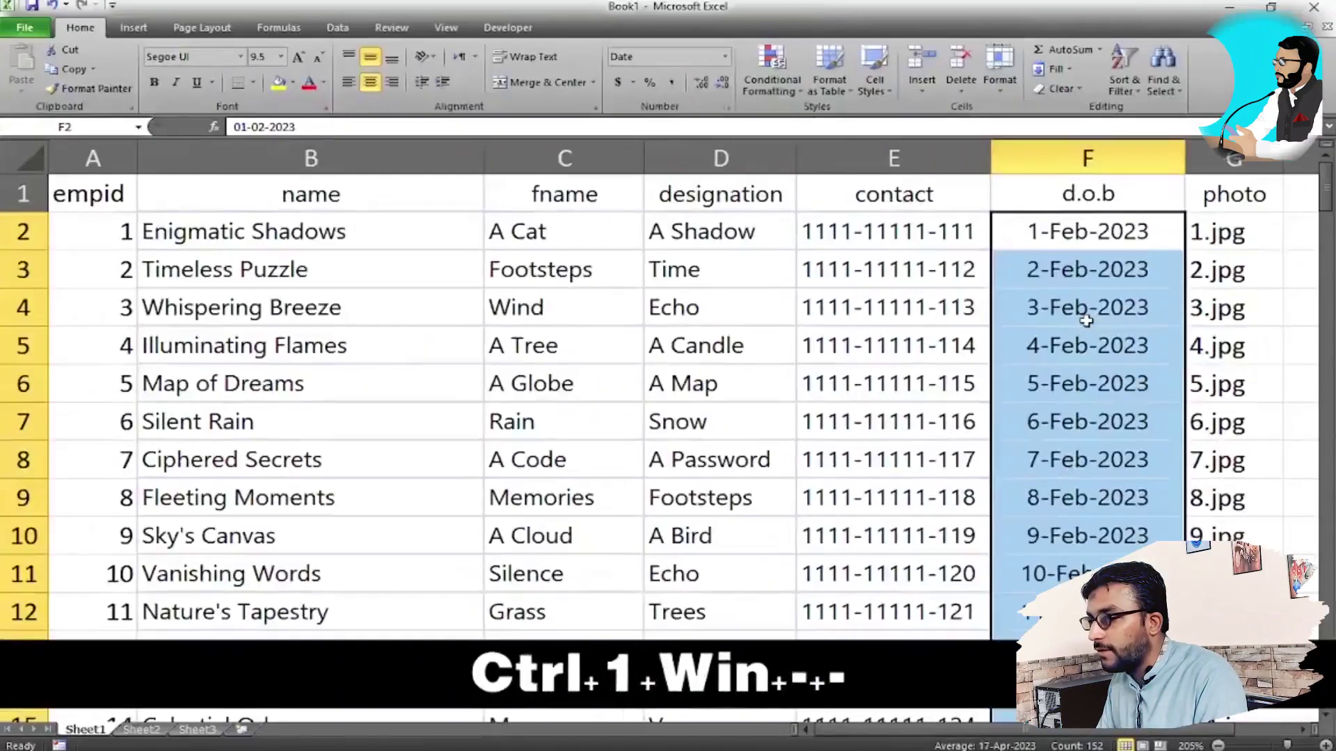
pyautogui.scroll(-14, 1087, 320)
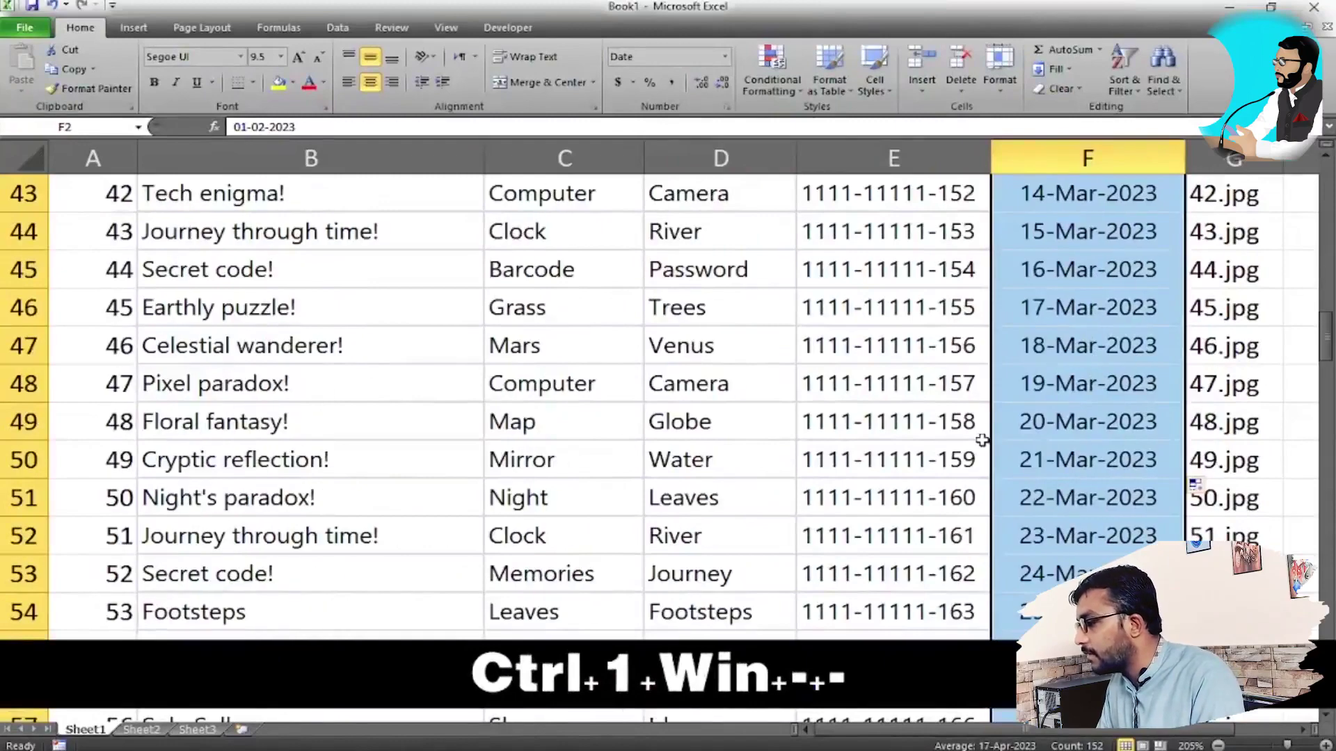
pyautogui.scroll(9, 981, 440)
pyautogui.scroll(5, 982, 437)
# Review the employee records in Book1 column by column, from empid through name, fname, designation, contact and d.o.b to photo.
pyautogui.click(565, 507)
pyautogui.scroll(-4, 440, 539)
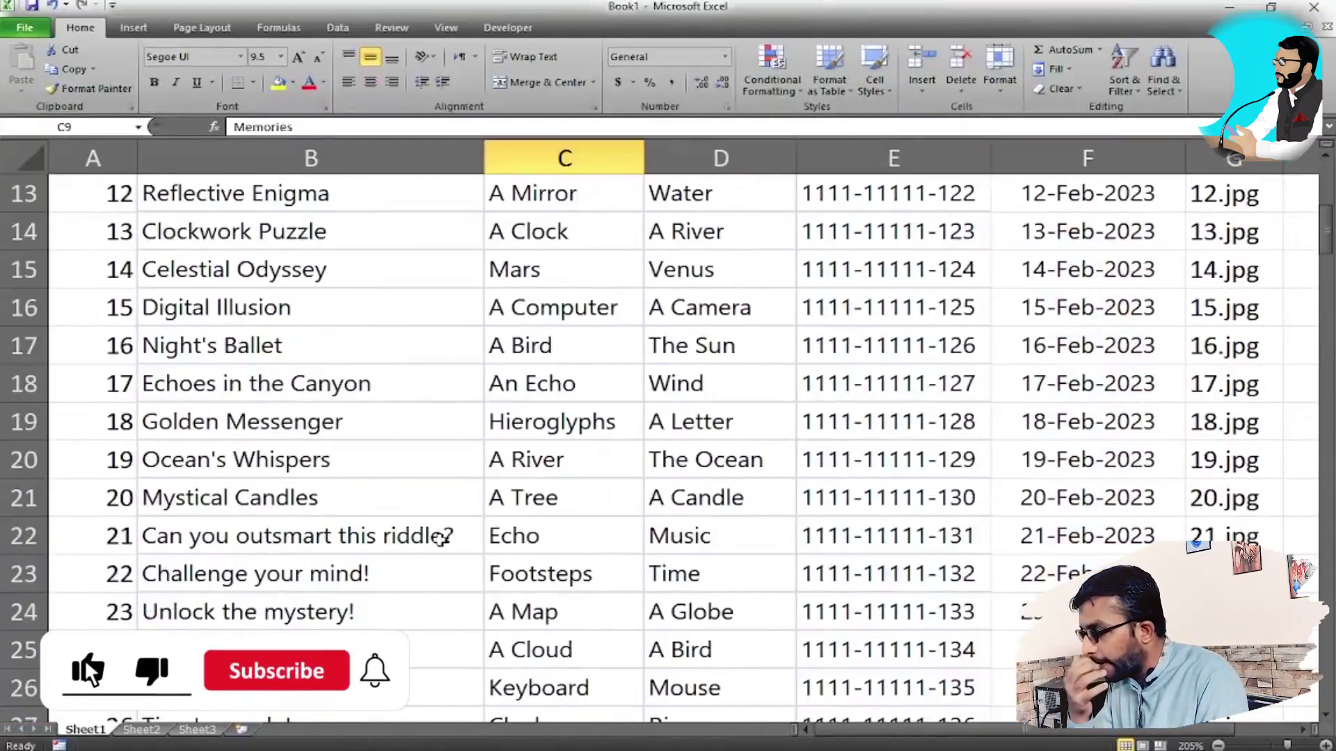
pyautogui.click(190, 521)
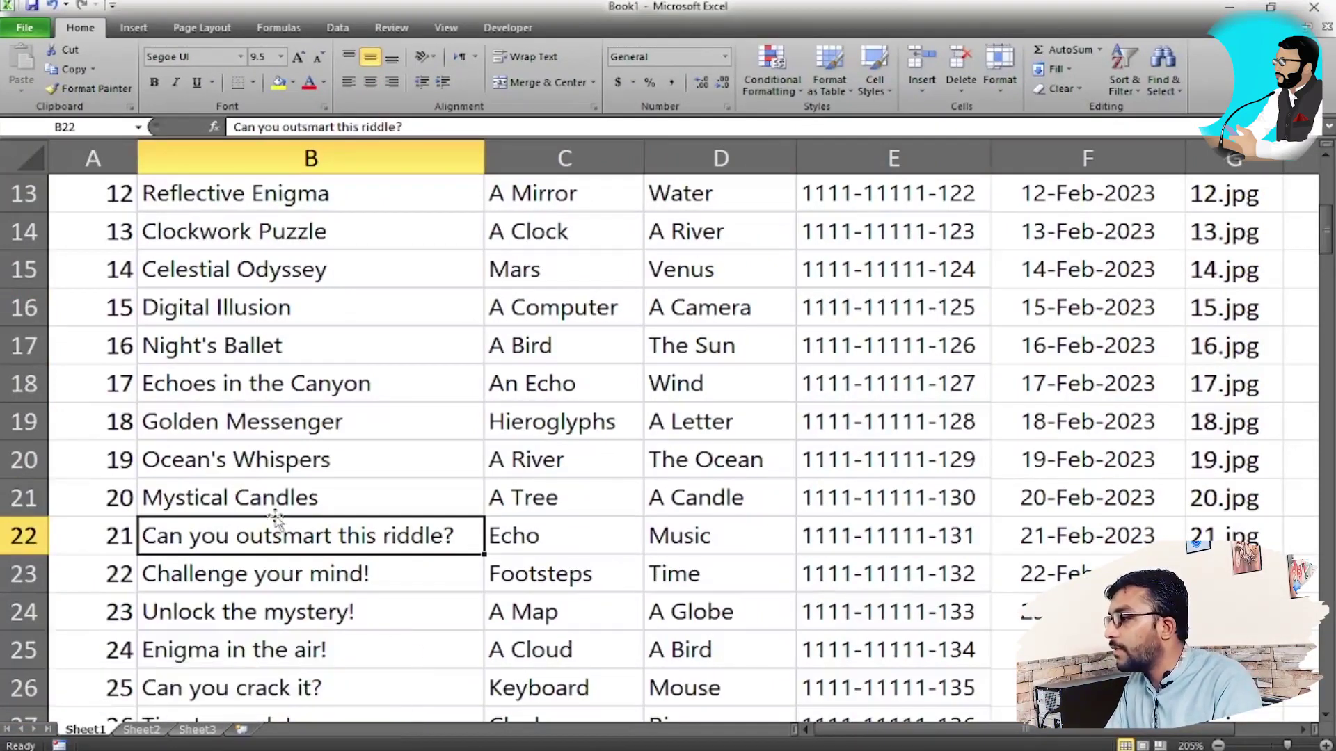
pyautogui.click(186, 360)
pyautogui.scroll(4, 346, 550)
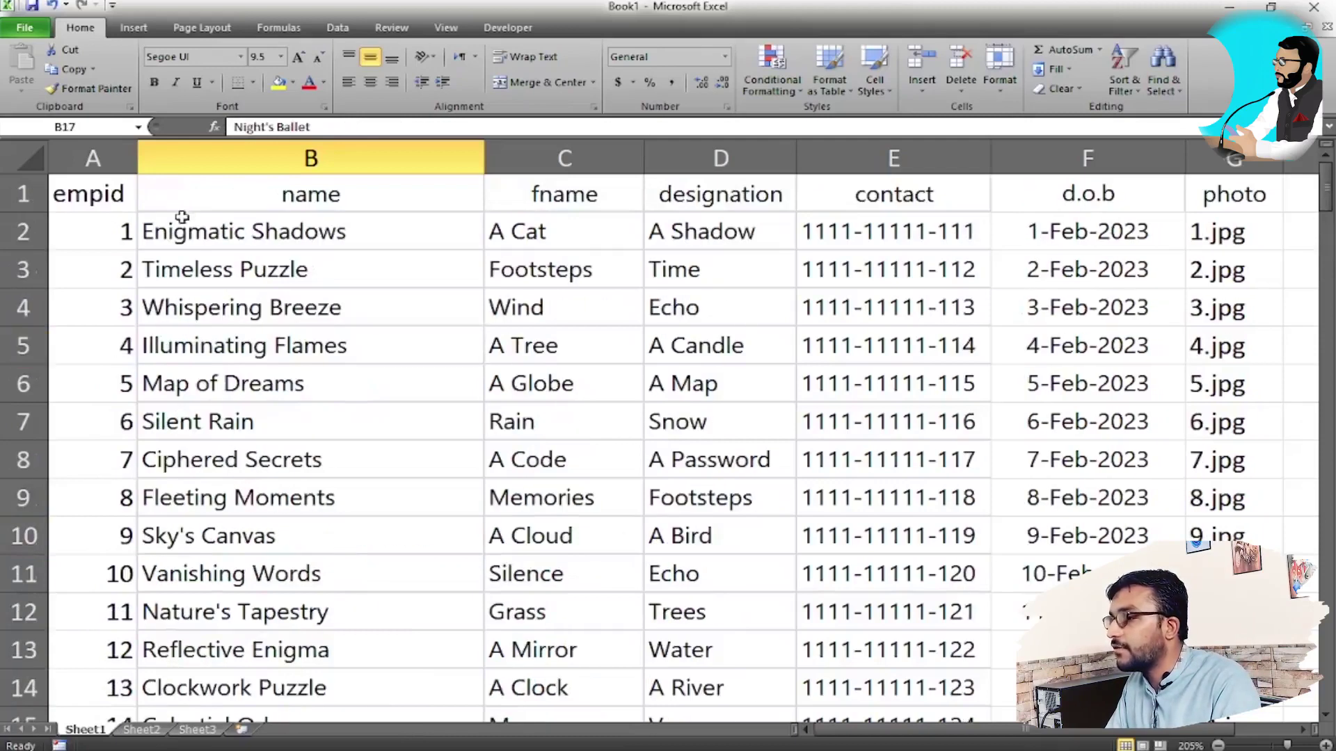
pyautogui.click(130, 229)
pyautogui.click(332, 230)
pyautogui.click(567, 272)
pyautogui.click(714, 268)
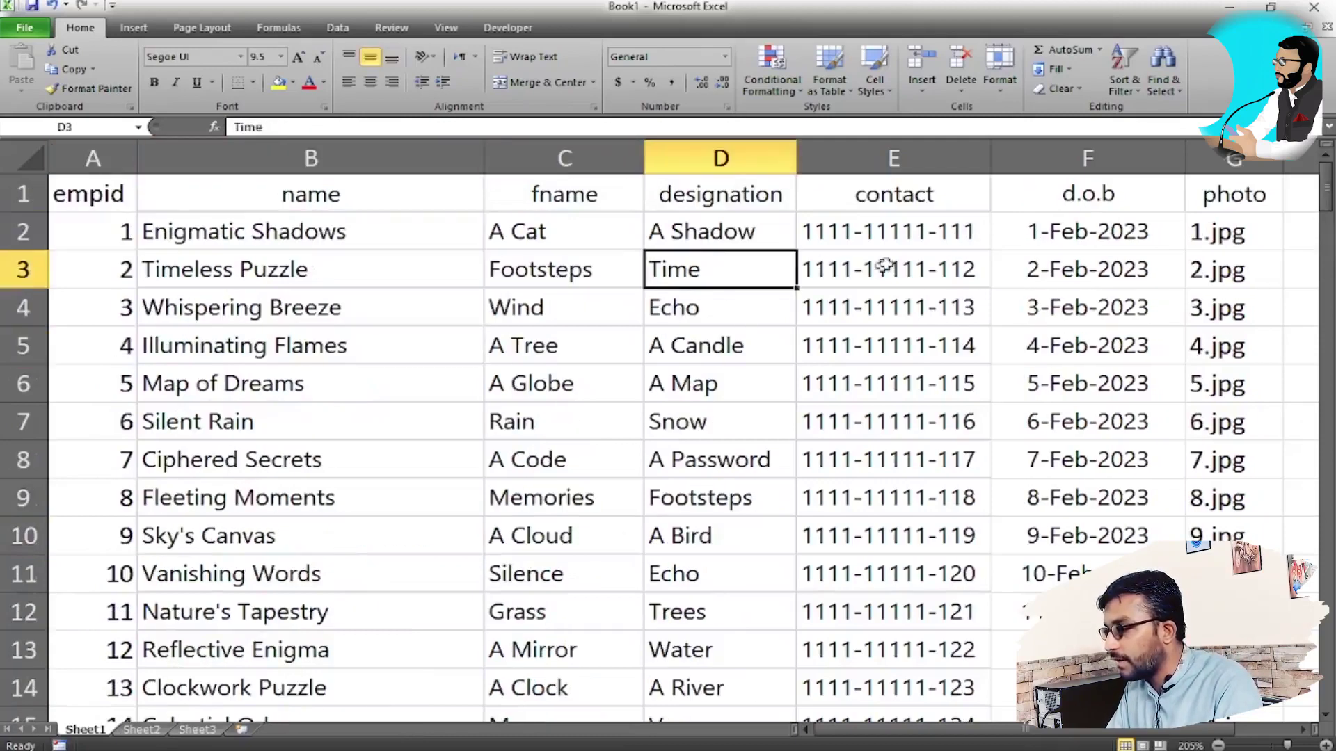
pyautogui.click(884, 265)
pyautogui.click(1218, 259)
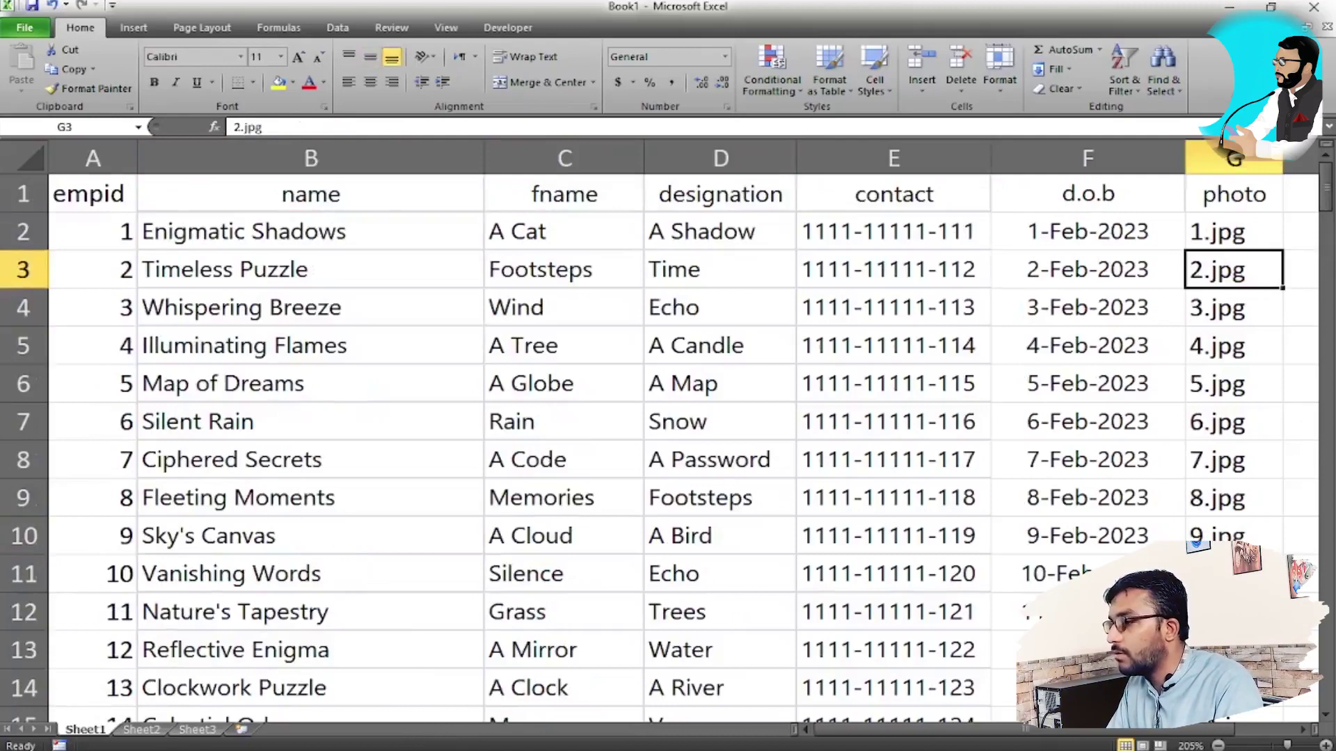
pyautogui.moveTo(299, 307); pyautogui.dragTo(471, 343)
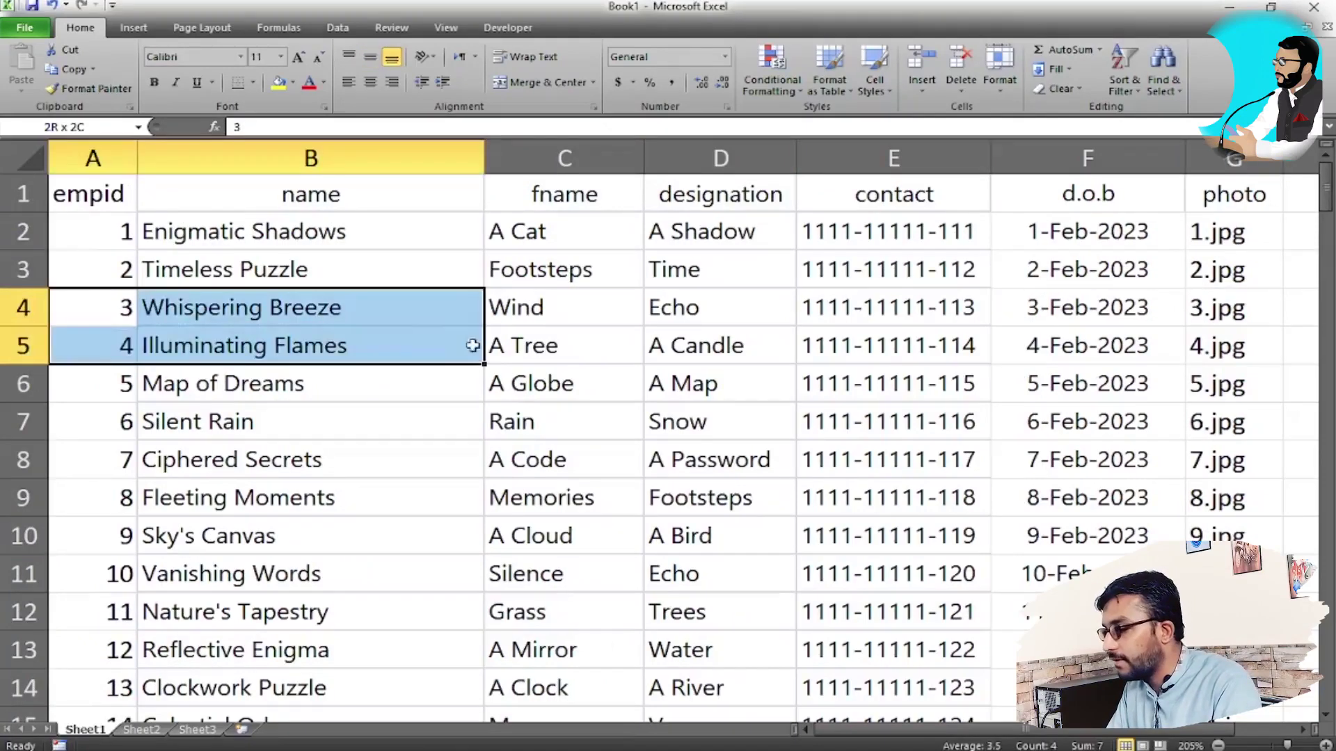
pyautogui.moveTo(564, 351); pyautogui.dragTo(786, 390)
pyautogui.moveTo(889, 397); pyautogui.dragTo(1085, 390)
pyautogui.click(1225, 420)
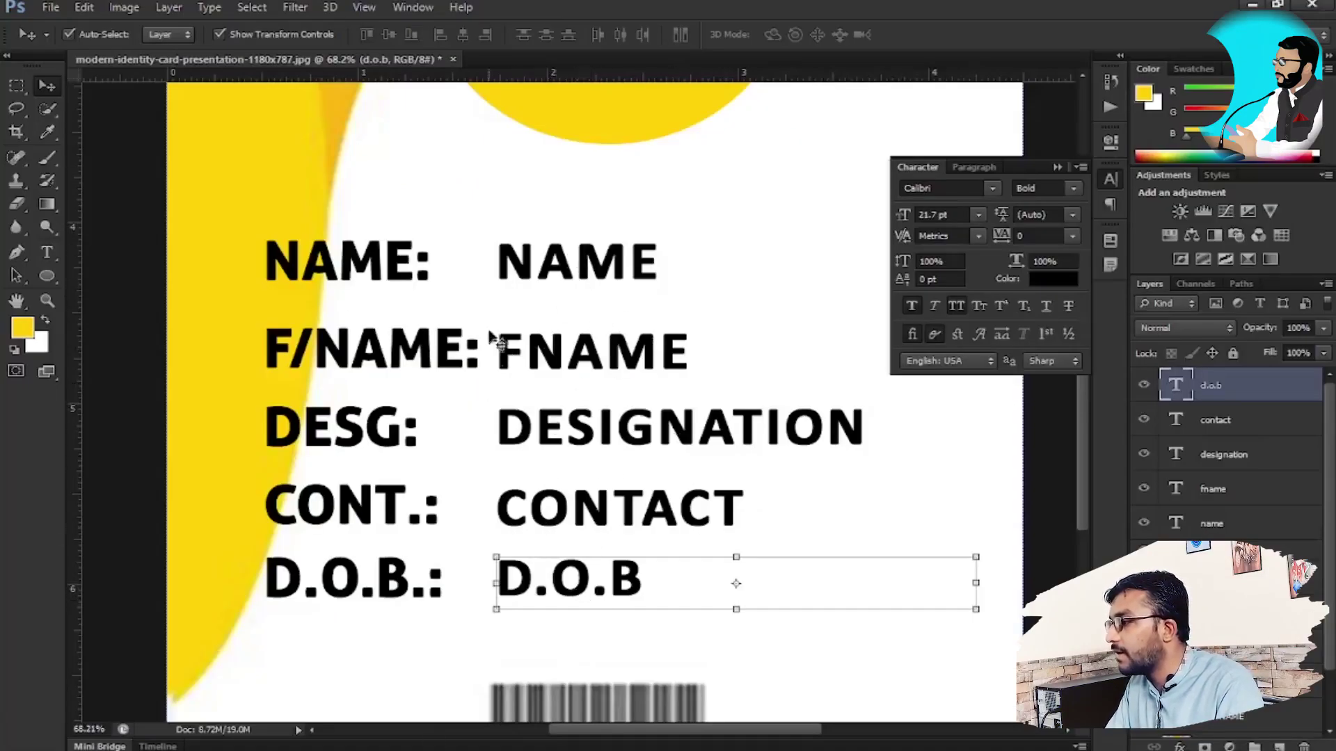
# Check the empid column in the Book1 workbook in Excel and switch back to the Photoshop card.
pyautogui.hotkey('alt', 'Tab')
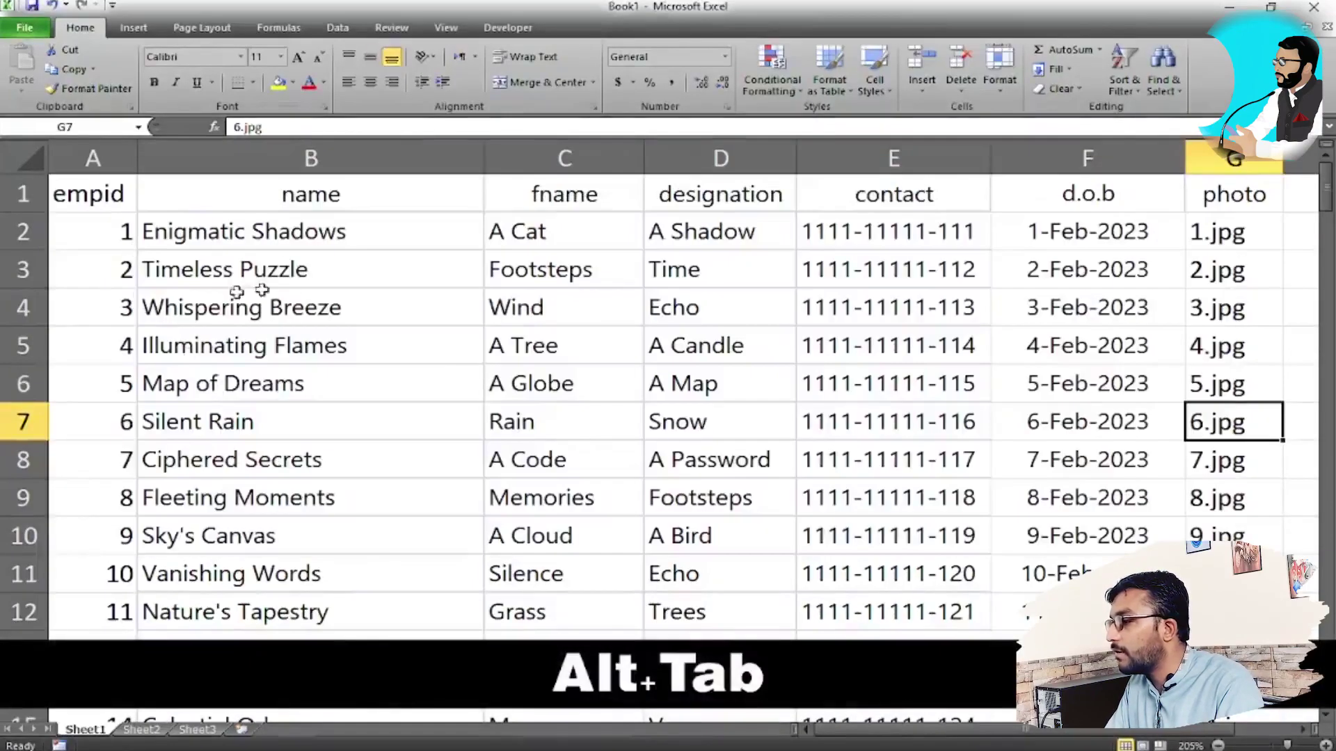
pyautogui.click(131, 291)
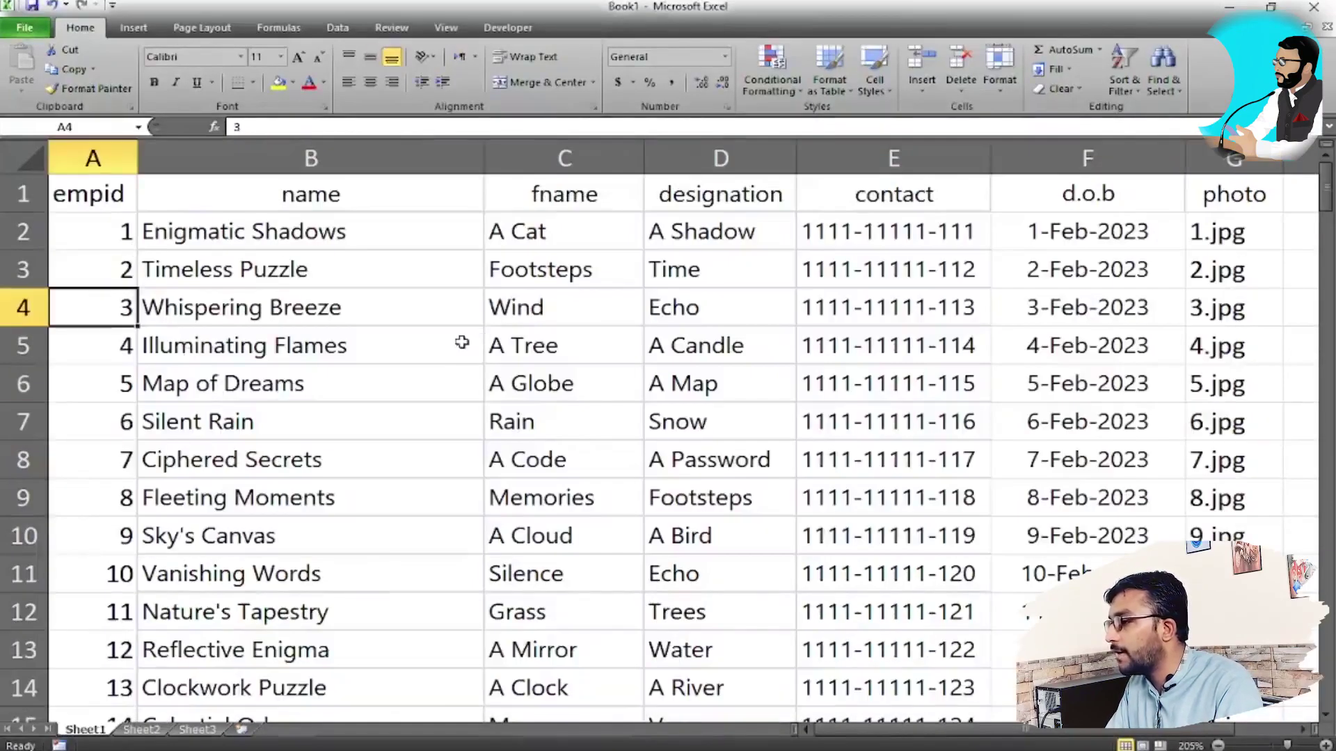
pyautogui.hotkey('alt', 'Tab')
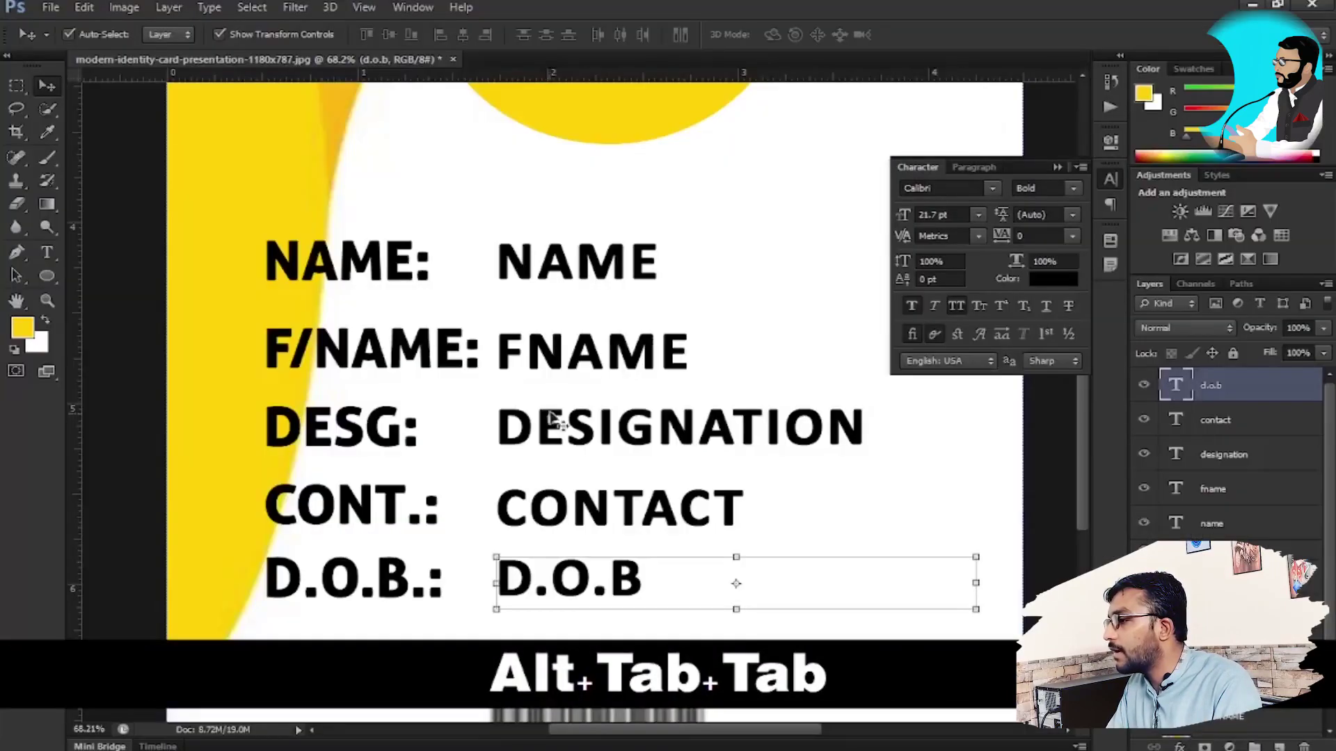
# Duplicate the NAME placeholder into the space above its row and change the copy's text to EMPID.
pyautogui.click(416, 279)
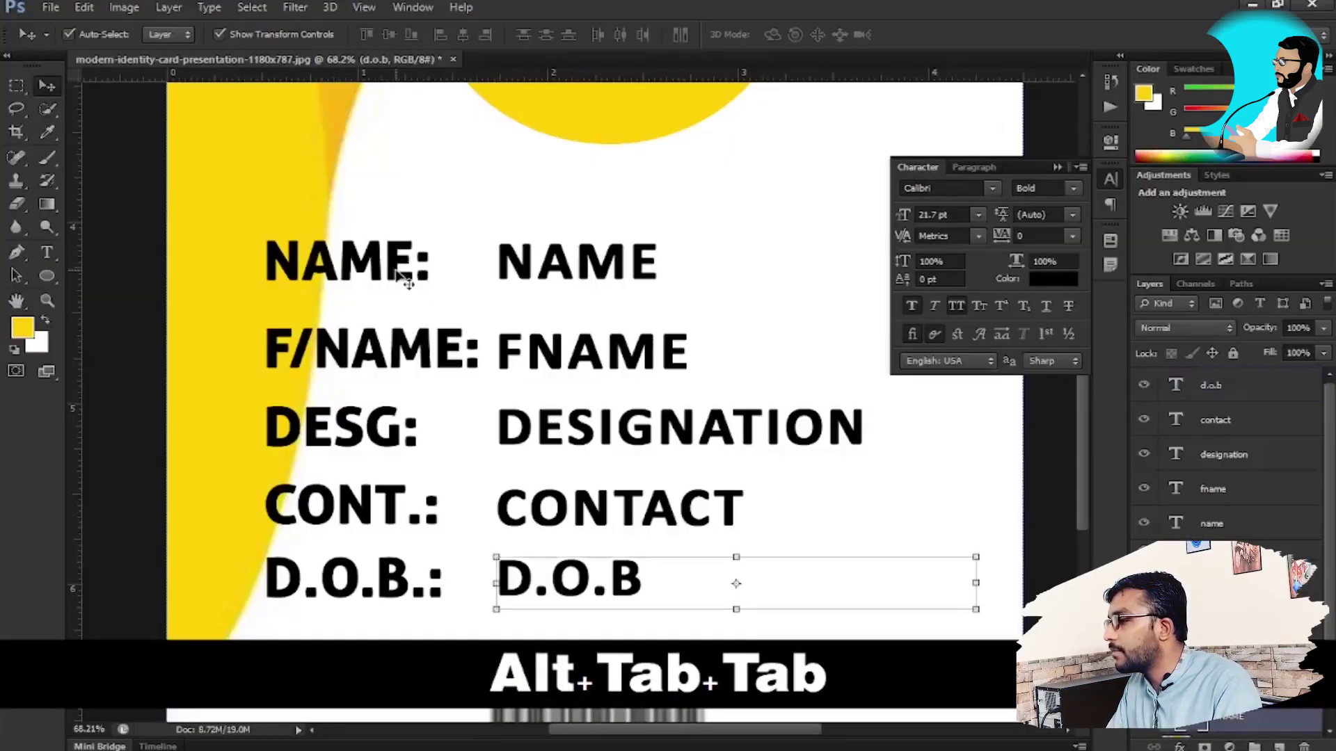
pyautogui.keyDown('shift'); pyautogui.click(526, 264); pyautogui.keyUp('shift')
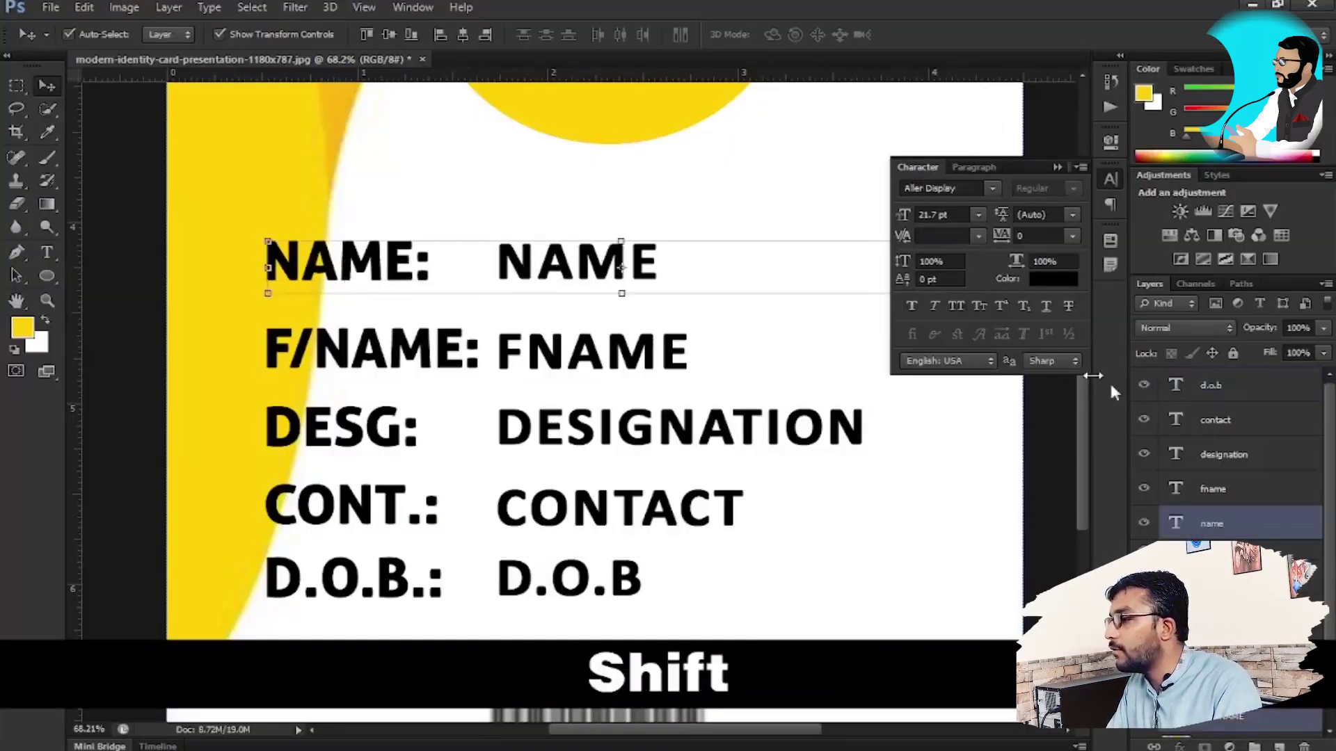
pyautogui.click(1233, 528)
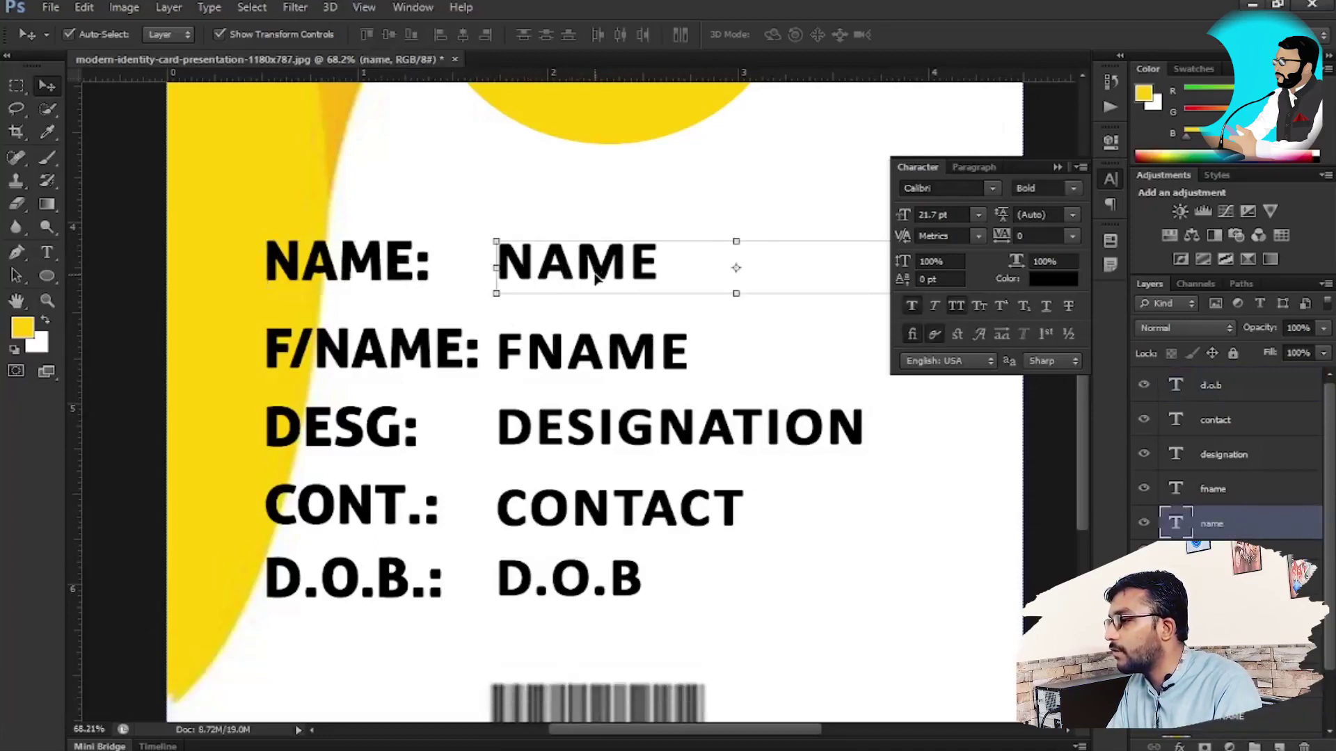
pyautogui.moveTo(596, 268); pyautogui.dragTo(647, 186)
pyautogui.press('t')
pyautogui.doubleClick(650, 185)
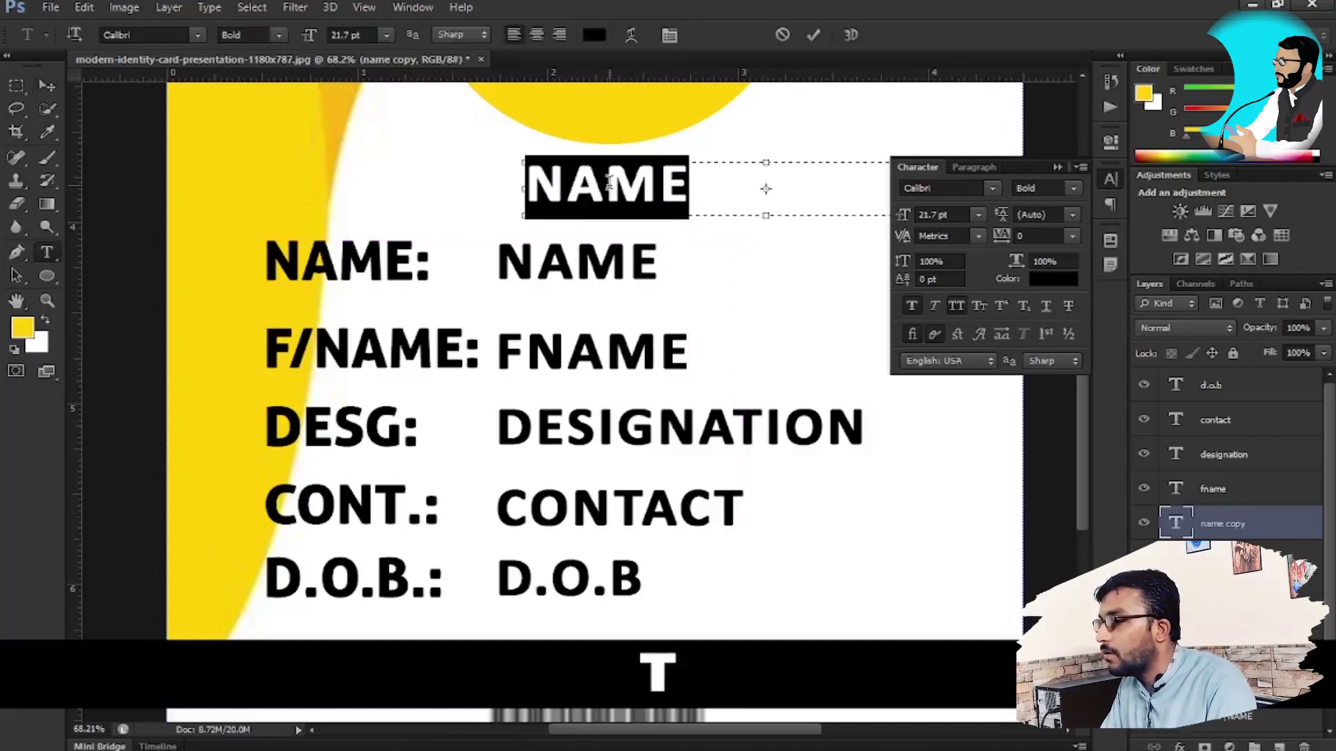
pyautogui.write('EMPID')
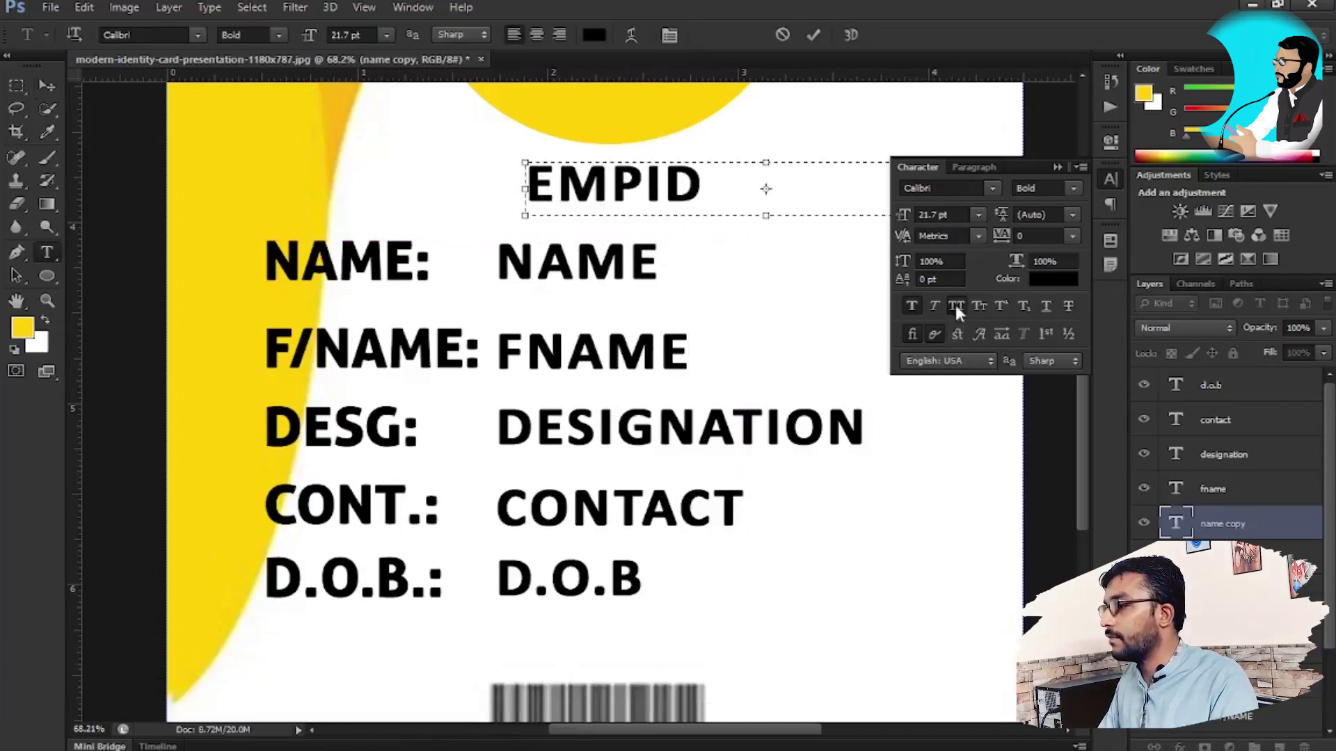
# Center-align the EMPID text and move its text box so it is centered under the yellow circle.
pyautogui.click(968, 168)
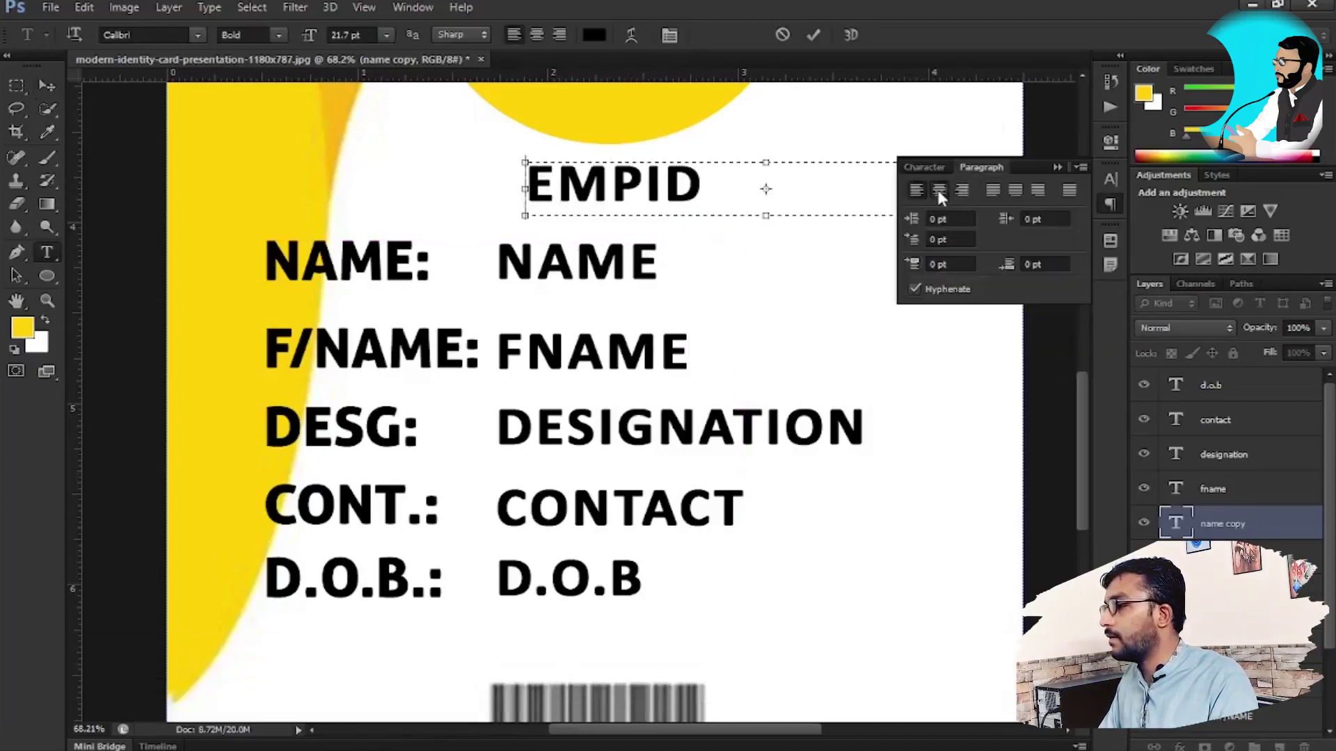
pyautogui.click(940, 191)
pyautogui.click(47, 86)
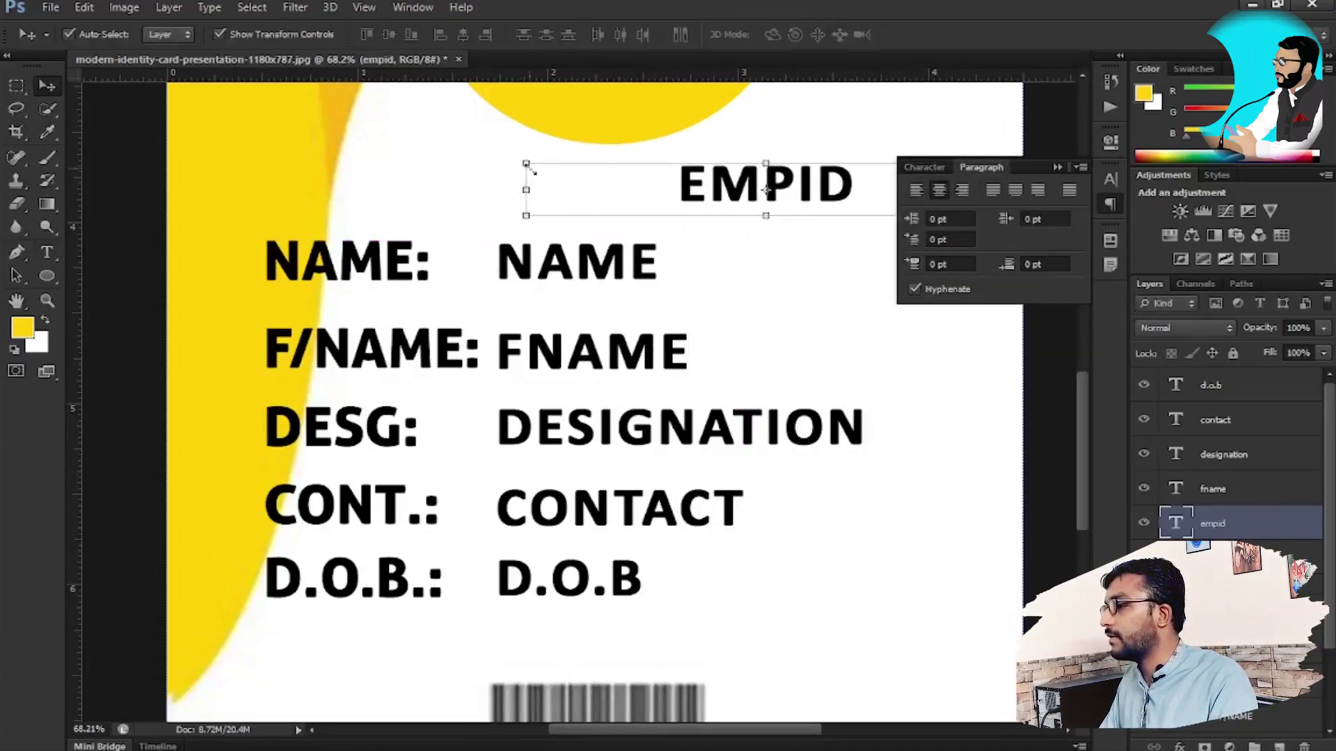
pyautogui.moveTo(743, 200); pyautogui.dragTo(591, 201)
pyautogui.moveTo(680, 262); pyautogui.dragTo(656, 408)
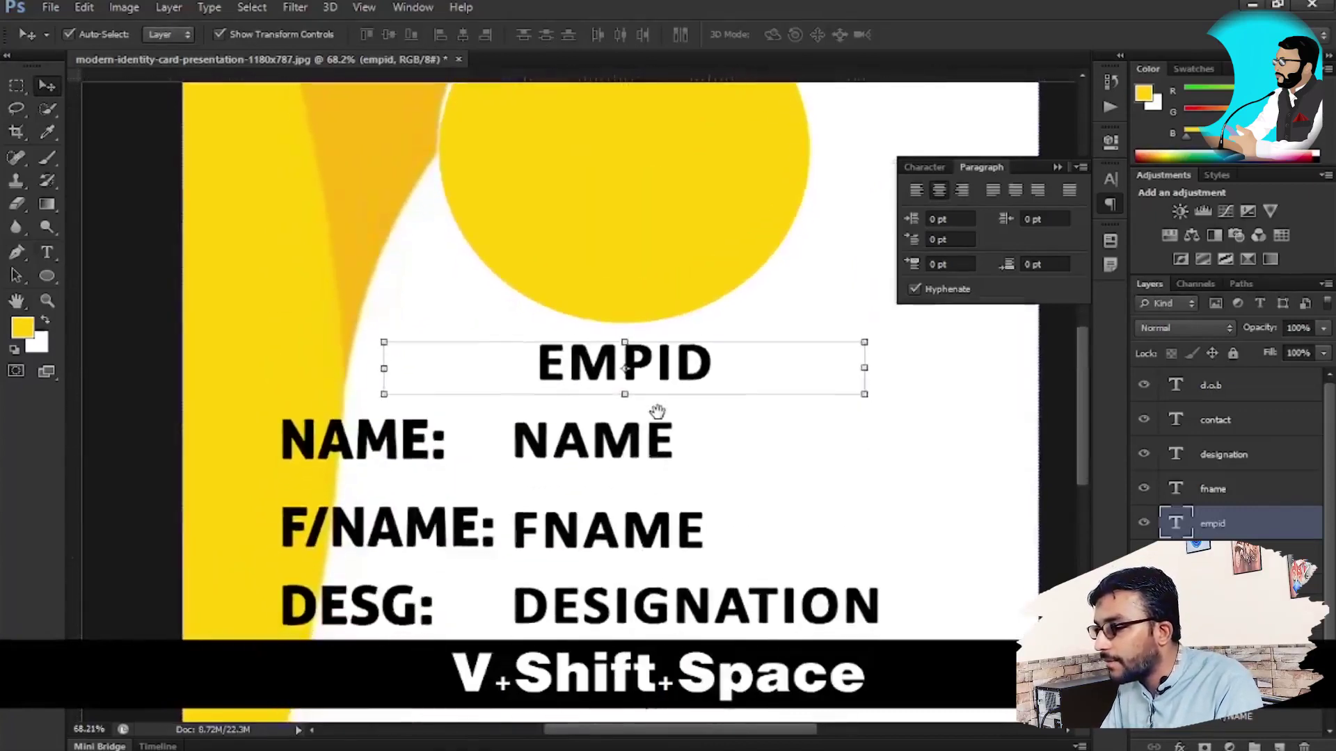
pyautogui.keyDown('alt'); pyautogui.click(660, 415); pyautogui.keyUp('alt')
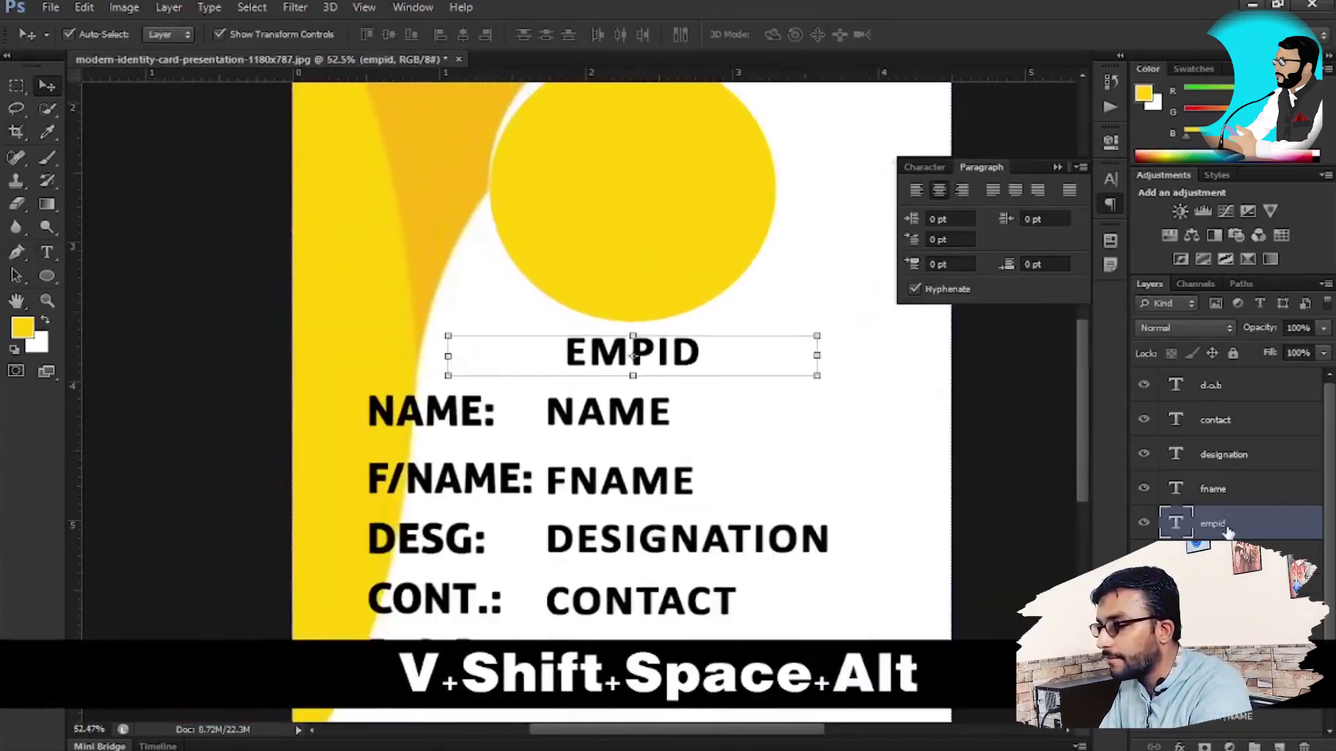
# Rename the EMPID placeholder's layer as empid in lowercase.
pyautogui.write('e')
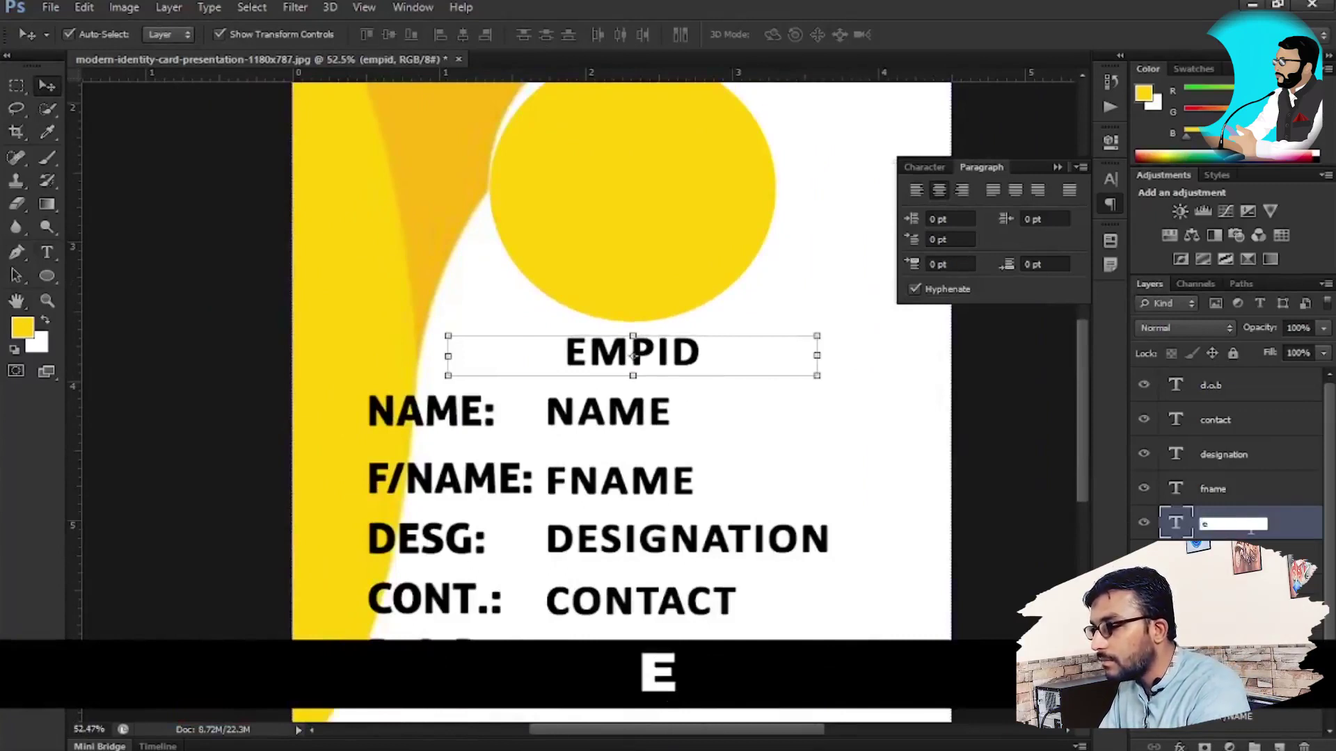
pyautogui.write('mpi')
pyautogui.press('BackSpace')
pyautogui.press('BackSpace')
pyautogui.press('BackSpace')
pyautogui.press('BackSpace')
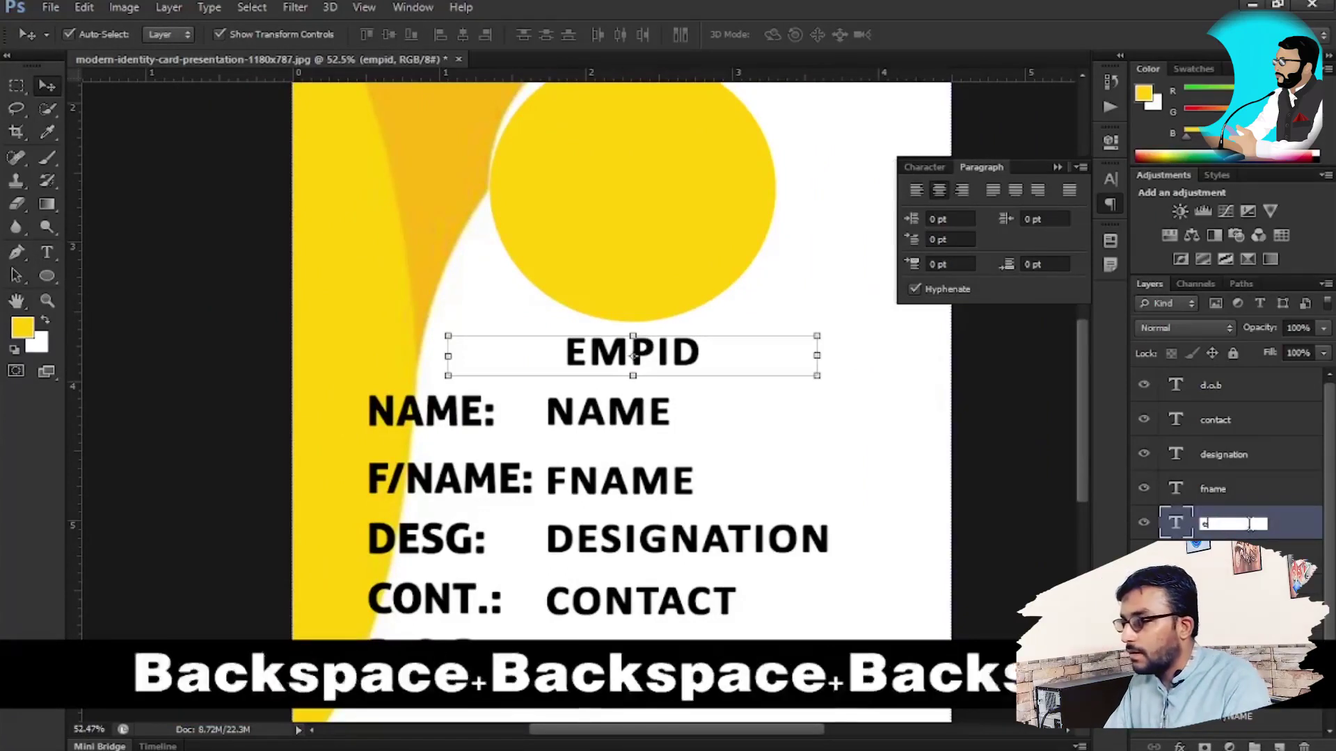
pyautogui.write('empid')
pyautogui.press('Return')
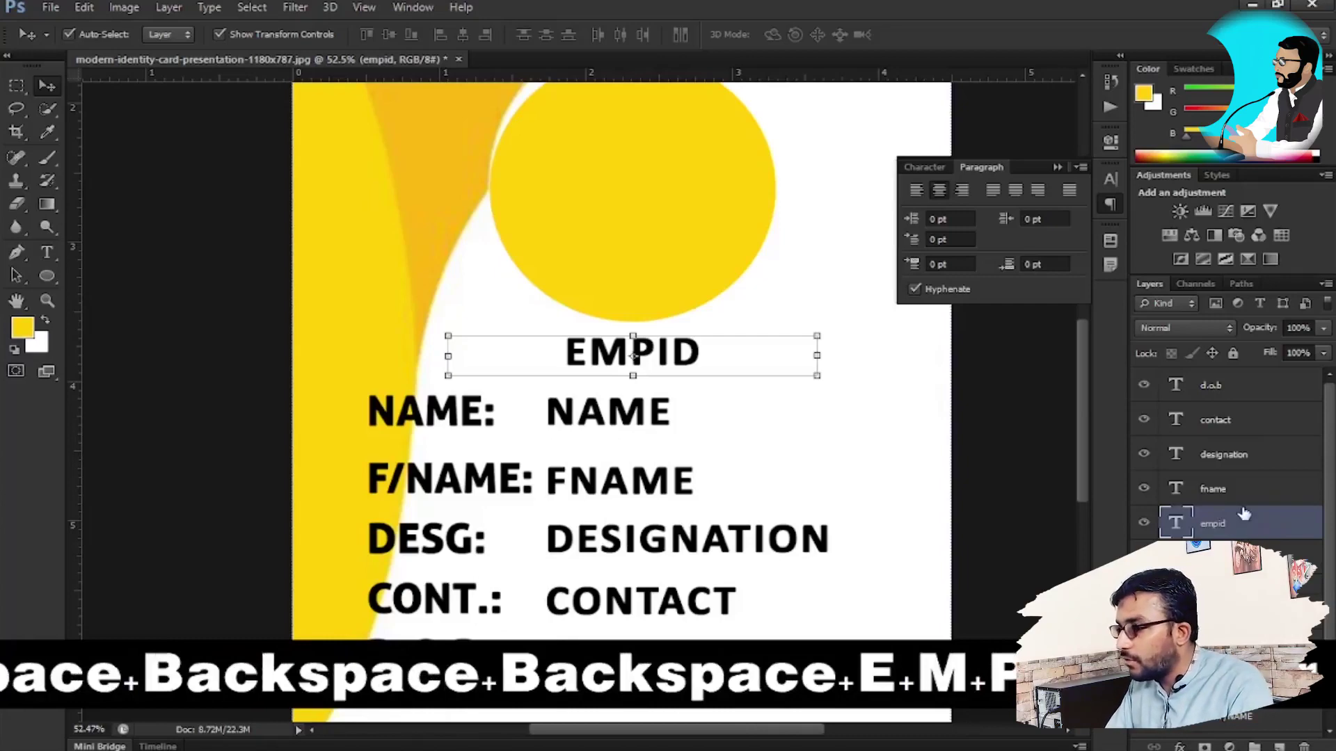
# Compare the placeholder layer names, starting with d.o.b, with the column headers of the Book1 workbook in Excel.
pyautogui.scroll(1, 632, 356)
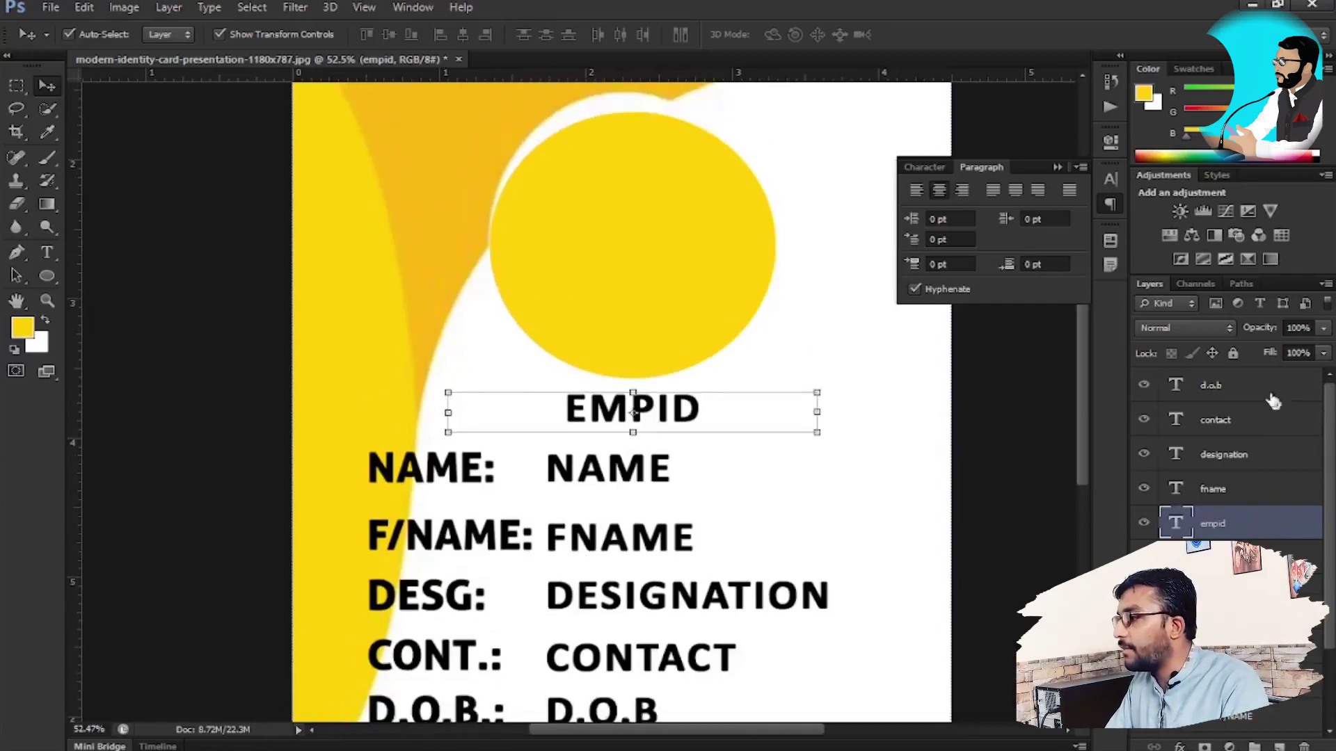
pyautogui.click(1260, 390)
pyautogui.hotkey('alt', 'Tab')
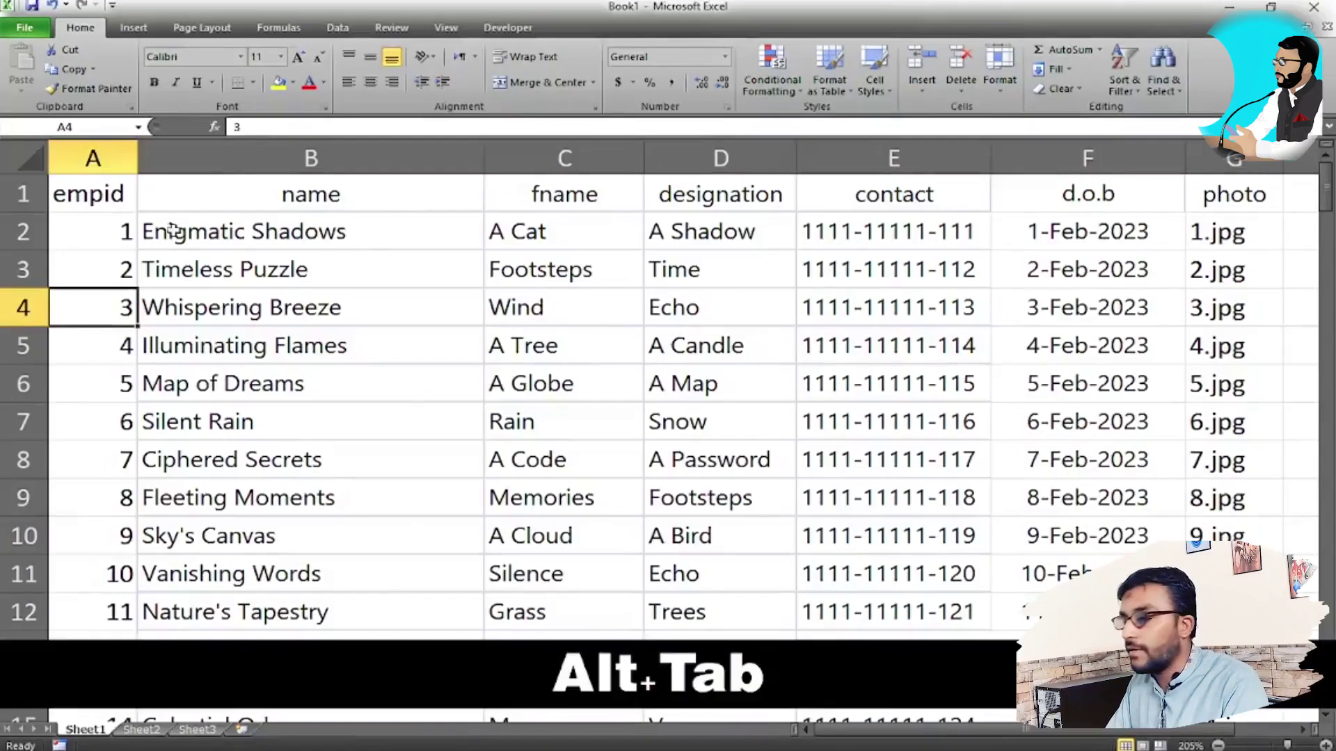
pyautogui.click(85, 216)
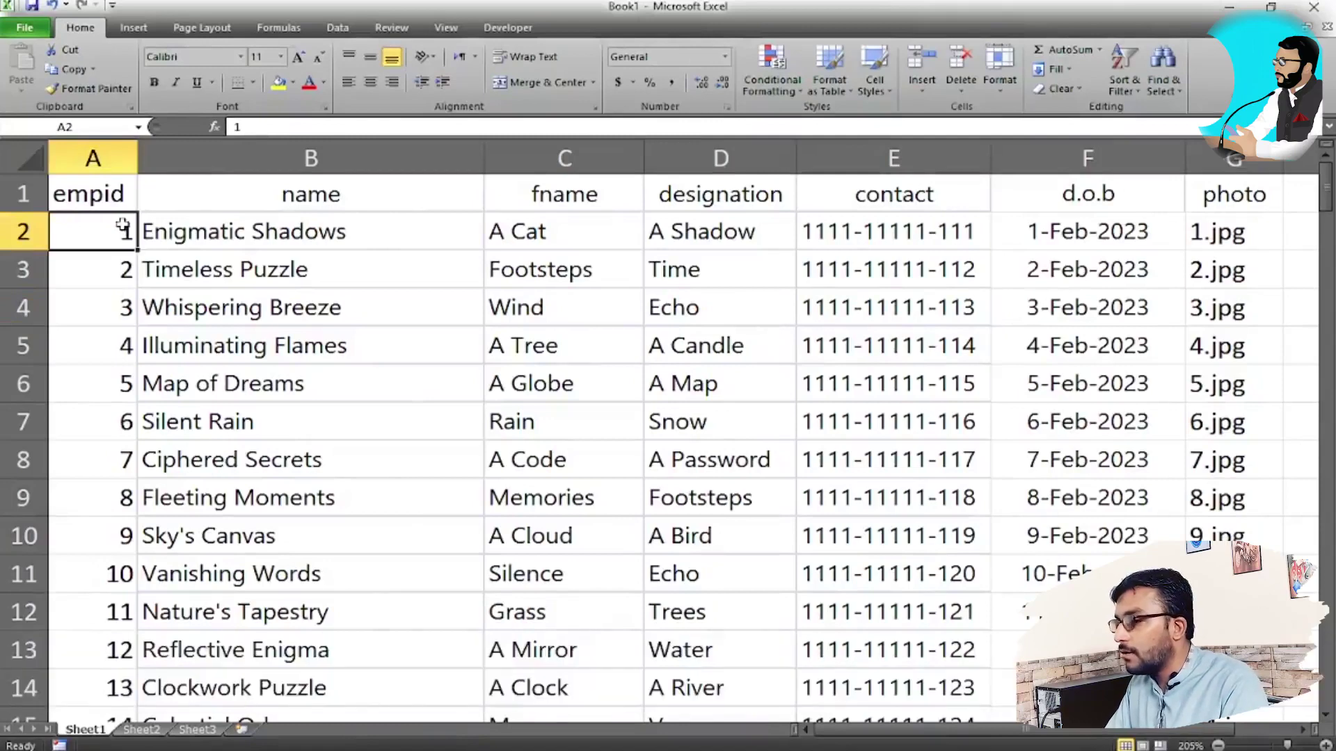
pyautogui.hotkey('alt', 'Tab')
pyautogui.hotkey('alt', 'Tab')
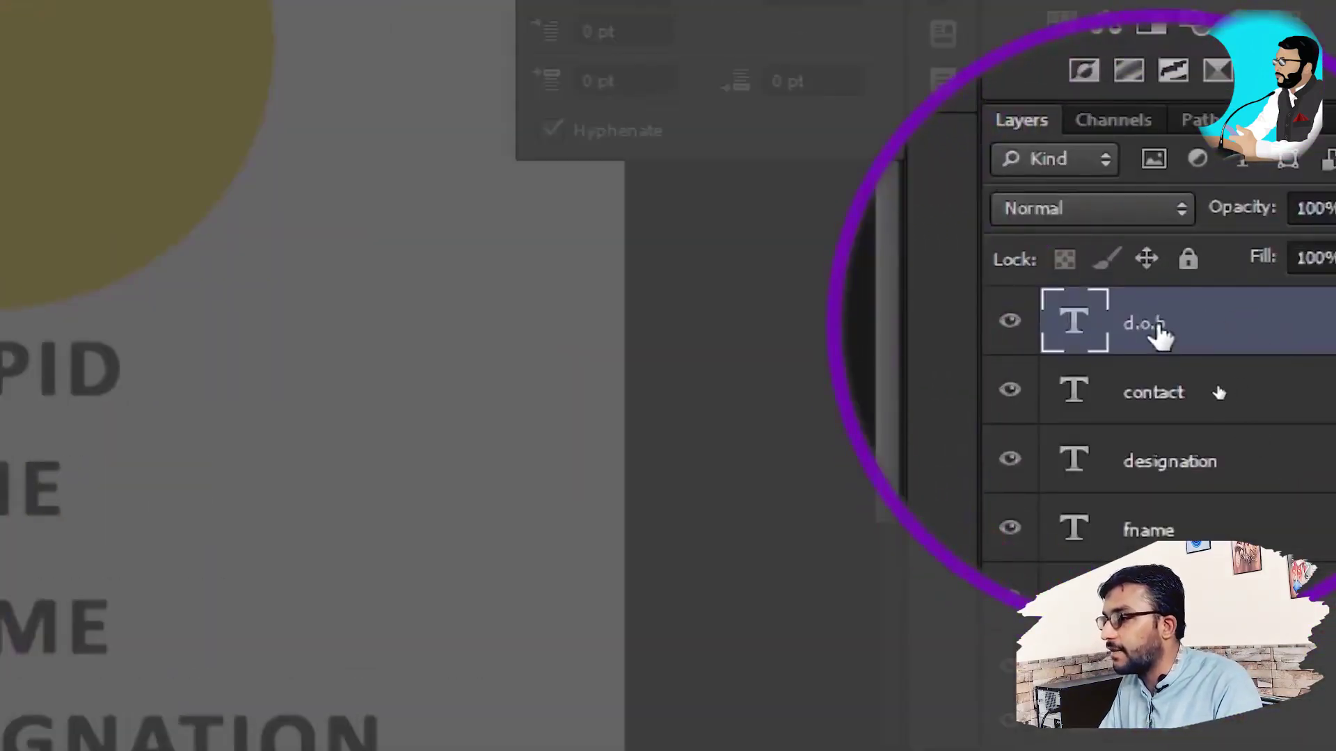
pyautogui.hotkey('alt', 'Tab')
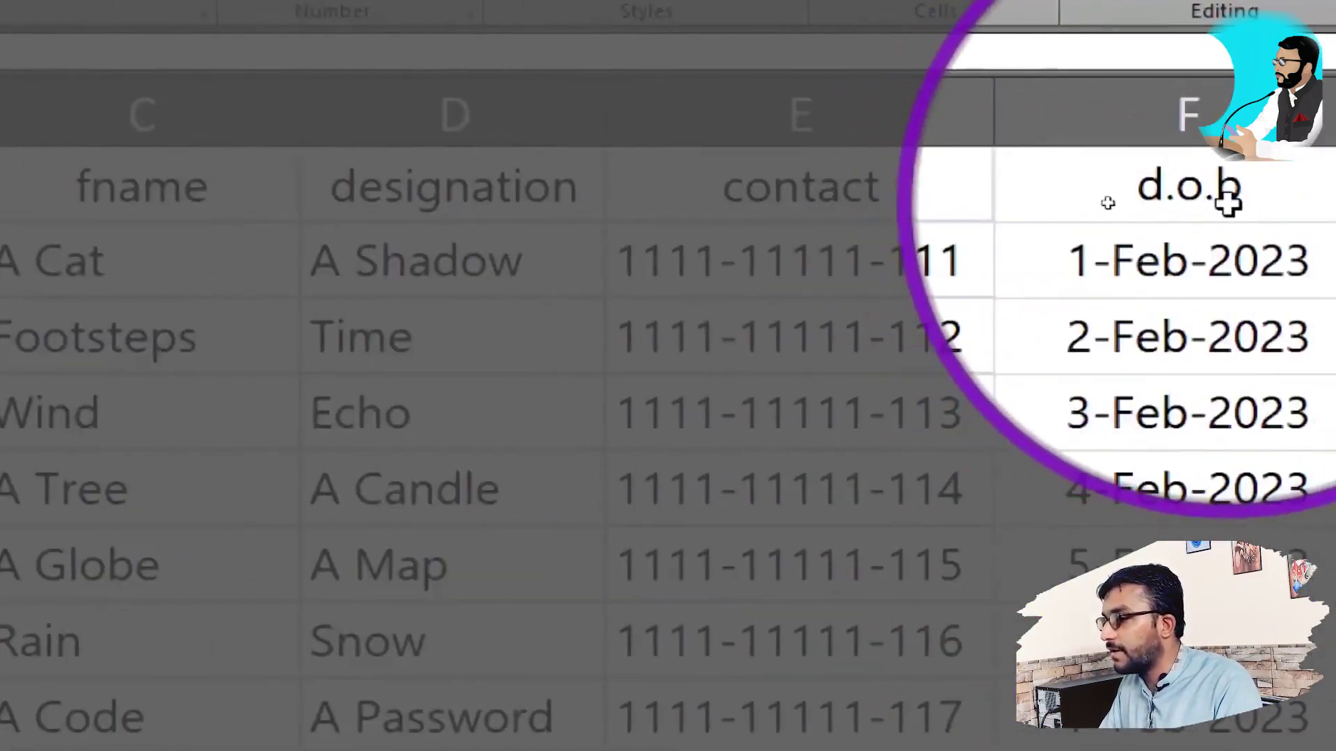
pyautogui.hotkey('alt', 'Tab')
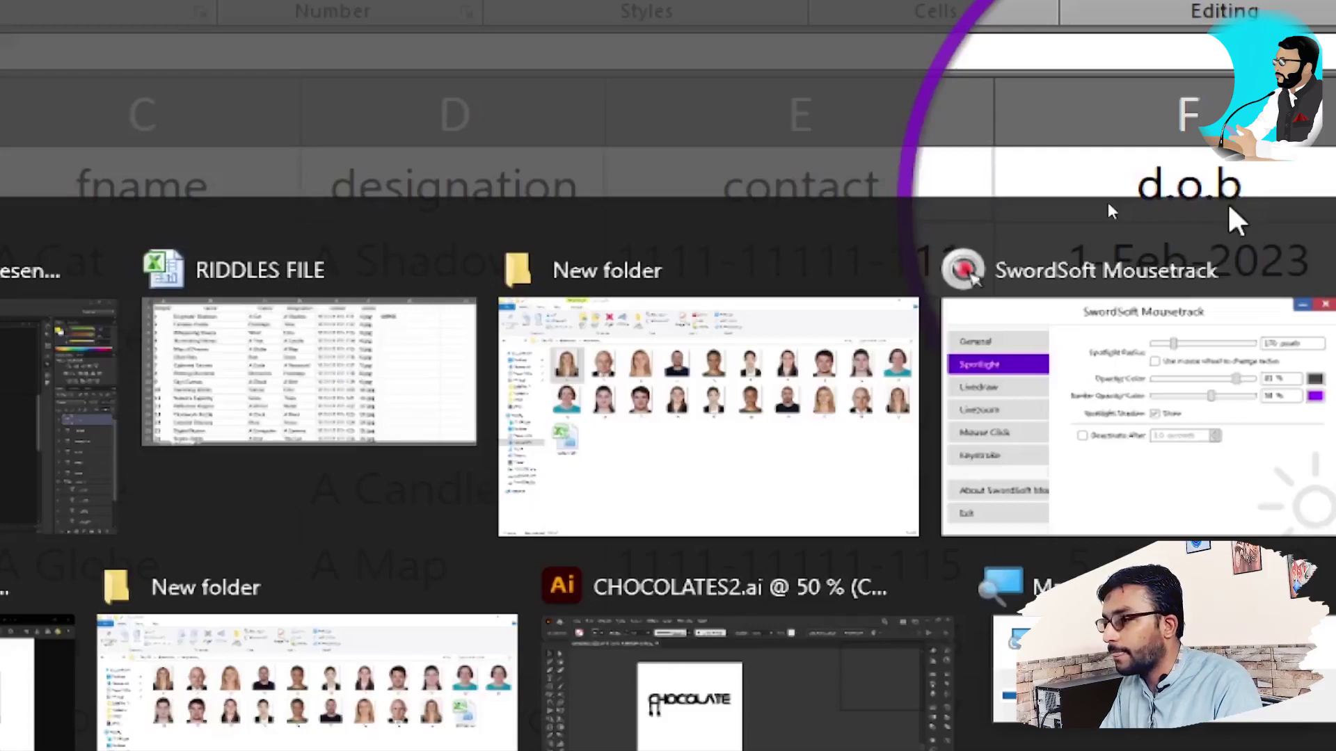
pyautogui.press('Tab')
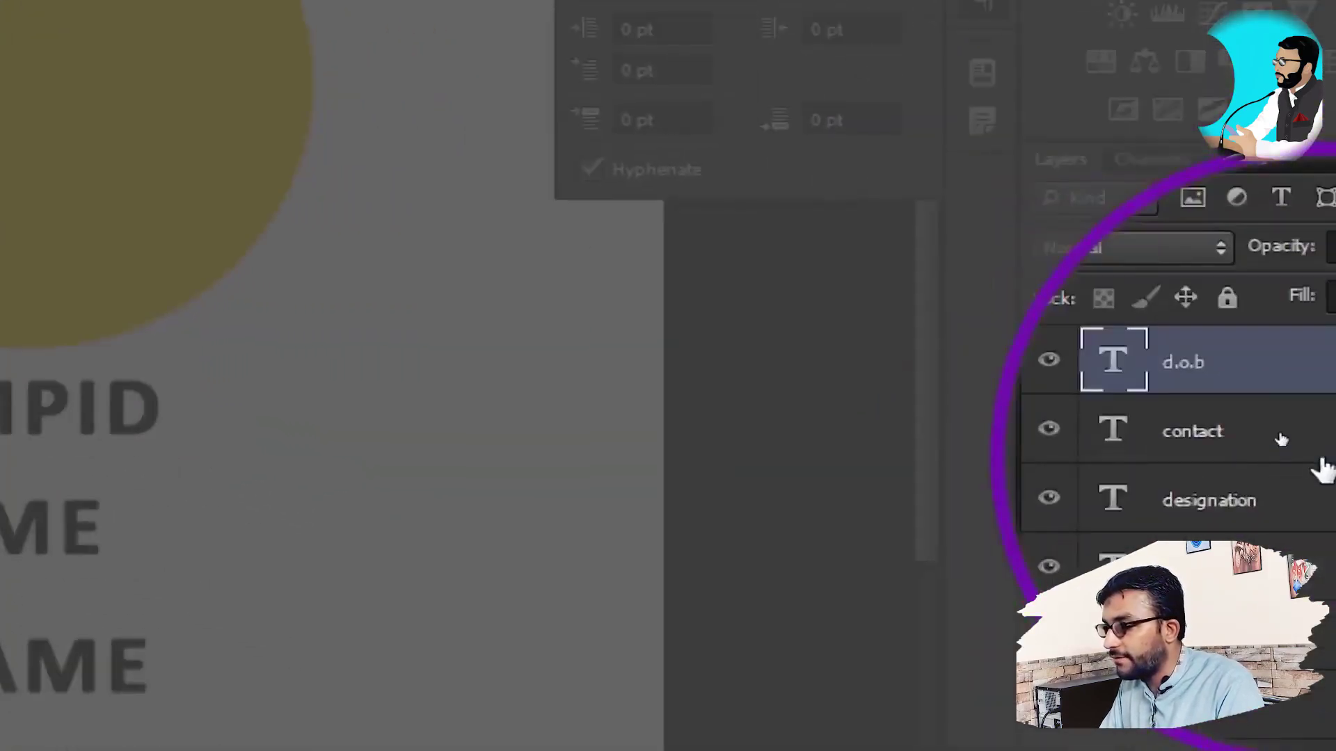
# Go through the contact, designation, fname, empid and name placeholder layers and reselect the d.o.b layer.
pyautogui.click(1136, 433)
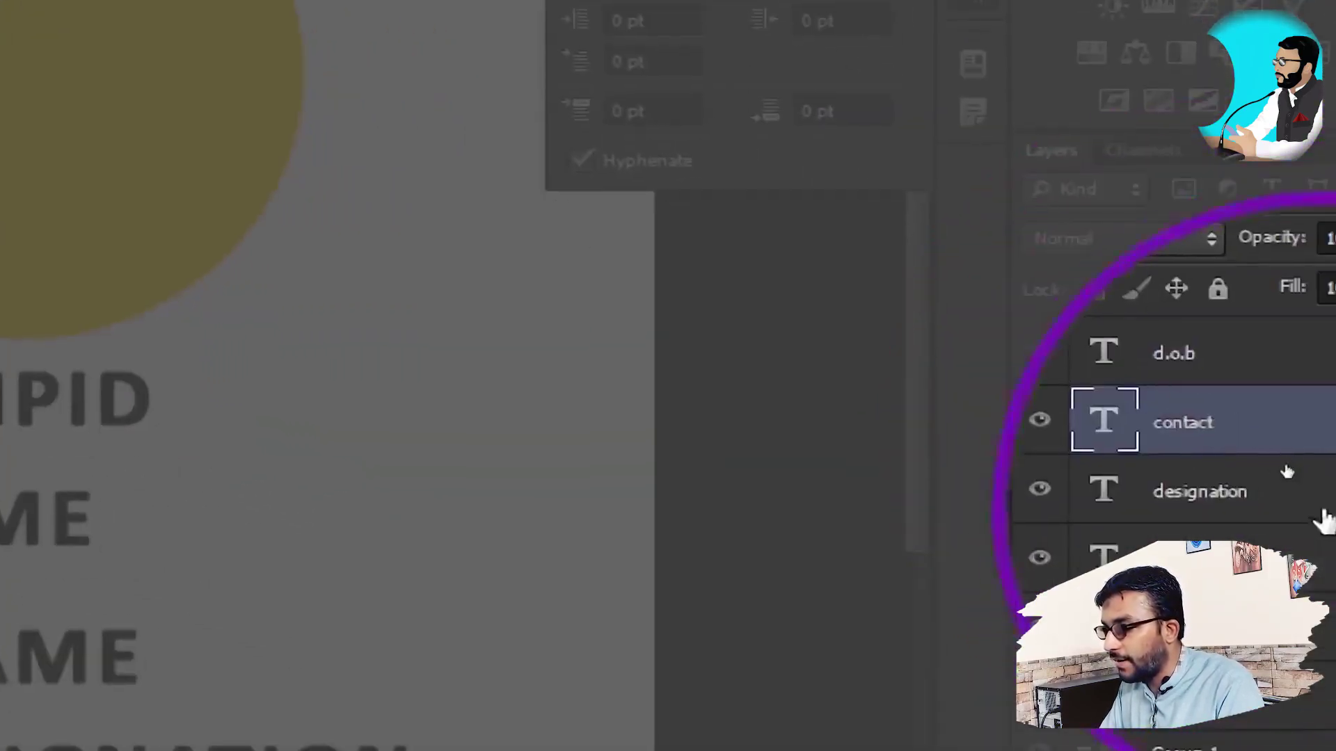
pyautogui.click(1245, 518)
pyautogui.click(1228, 567)
pyautogui.click(1217, 636)
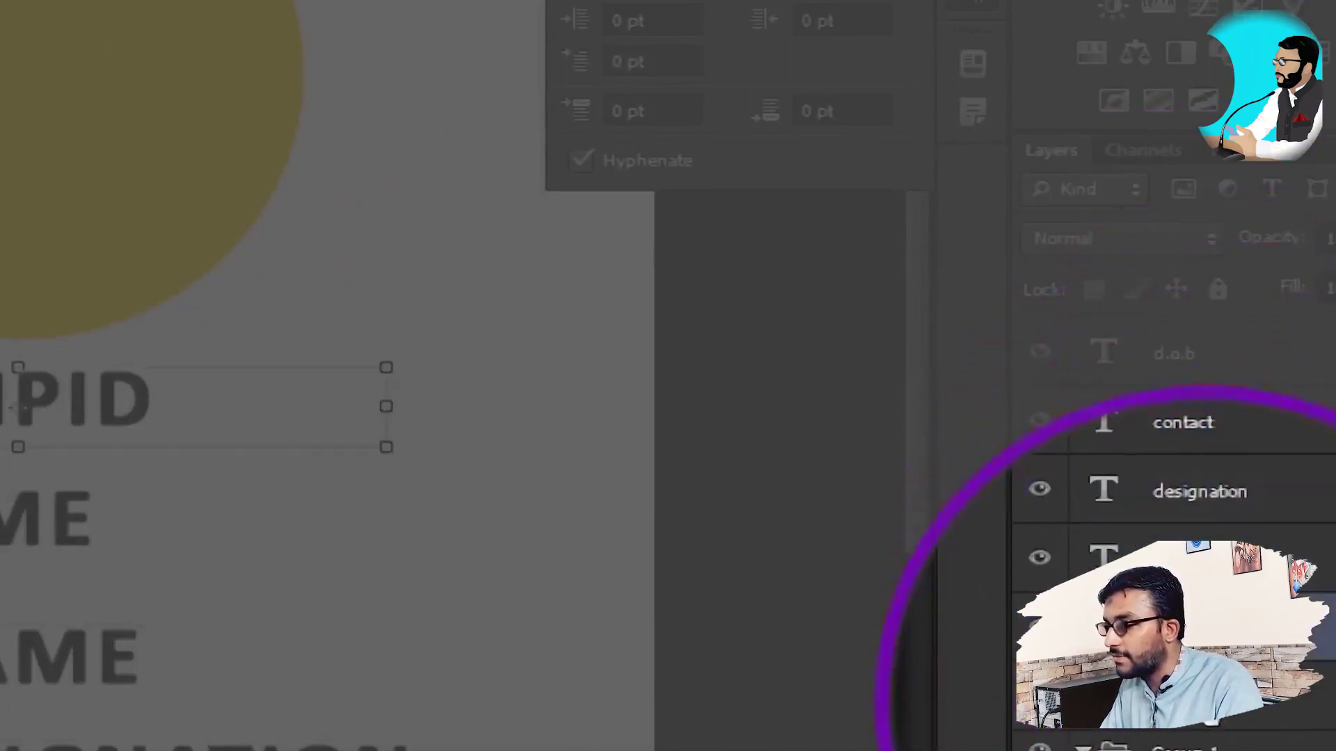
pyautogui.click(1211, 699)
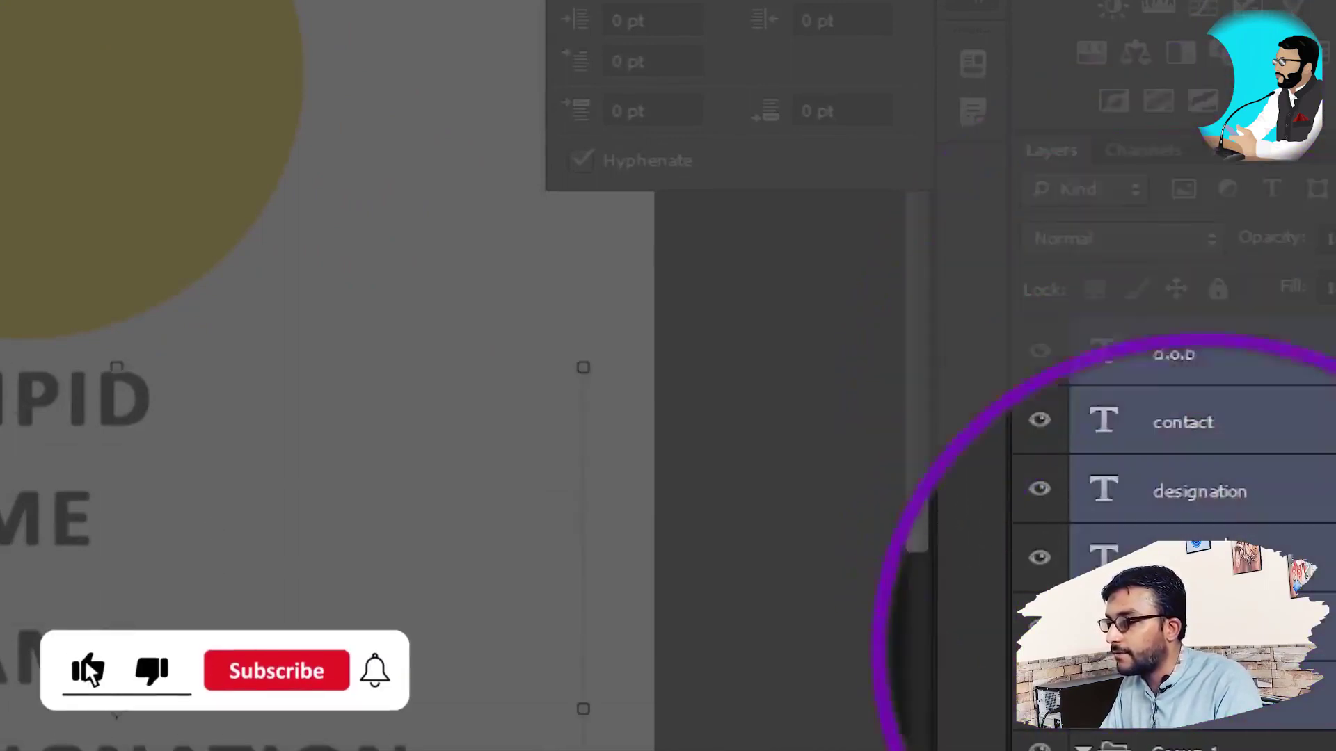
pyautogui.click(1169, 368)
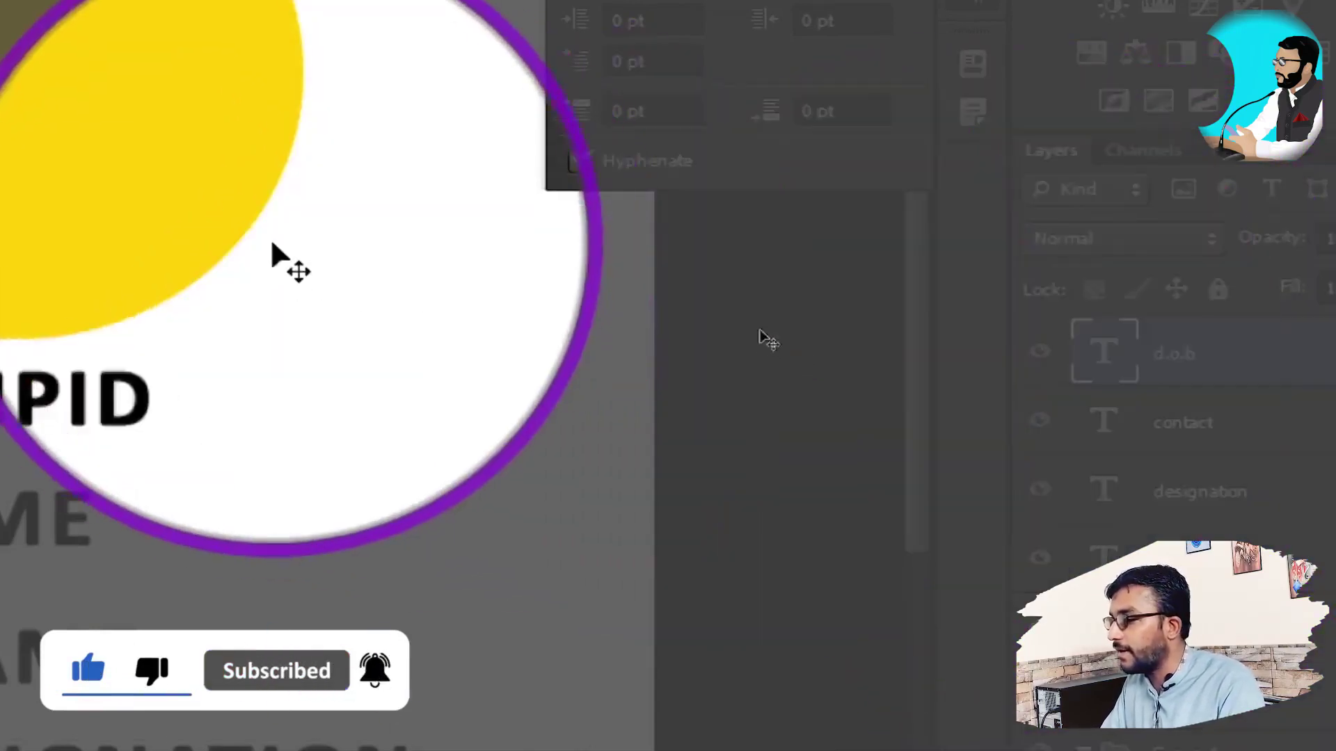
# Move the Ellipse 1 layer above Group 1, directly below the name layer, and collapse Group 1.
pyautogui.press('z')
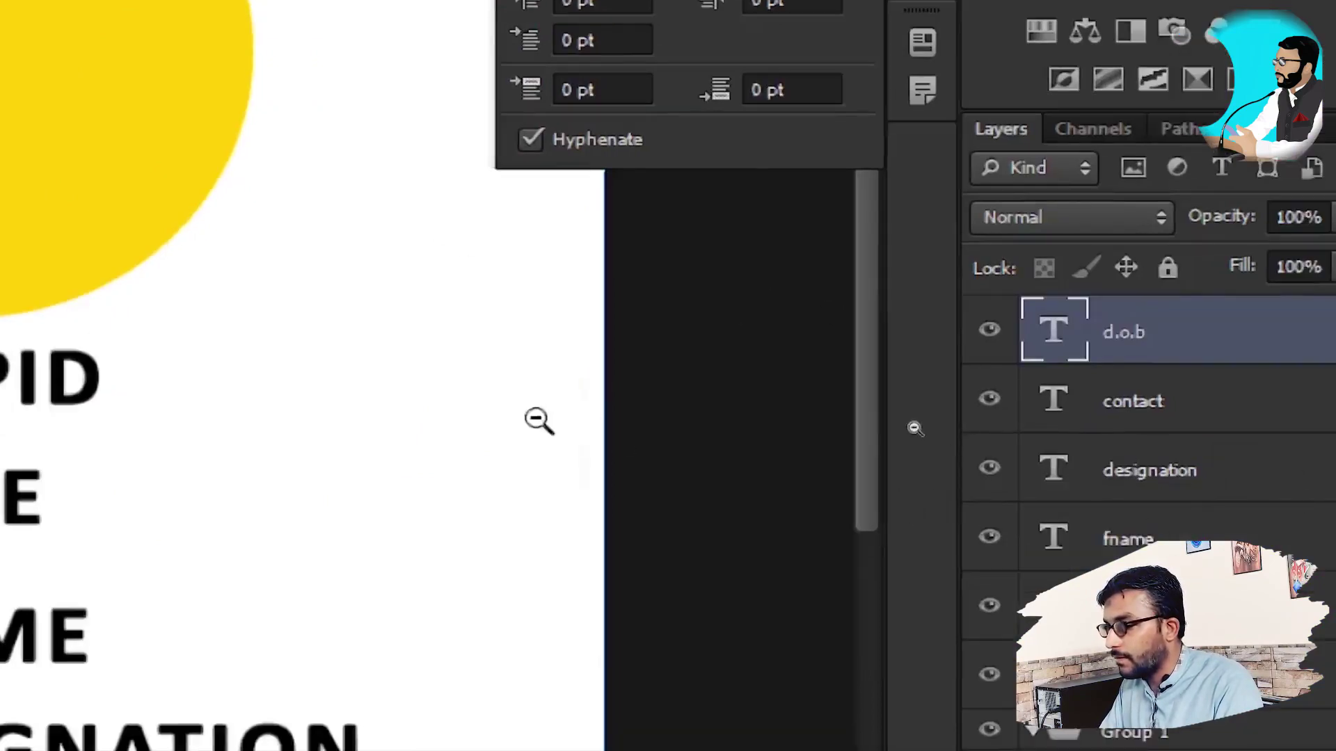
pyautogui.click(387, 419)
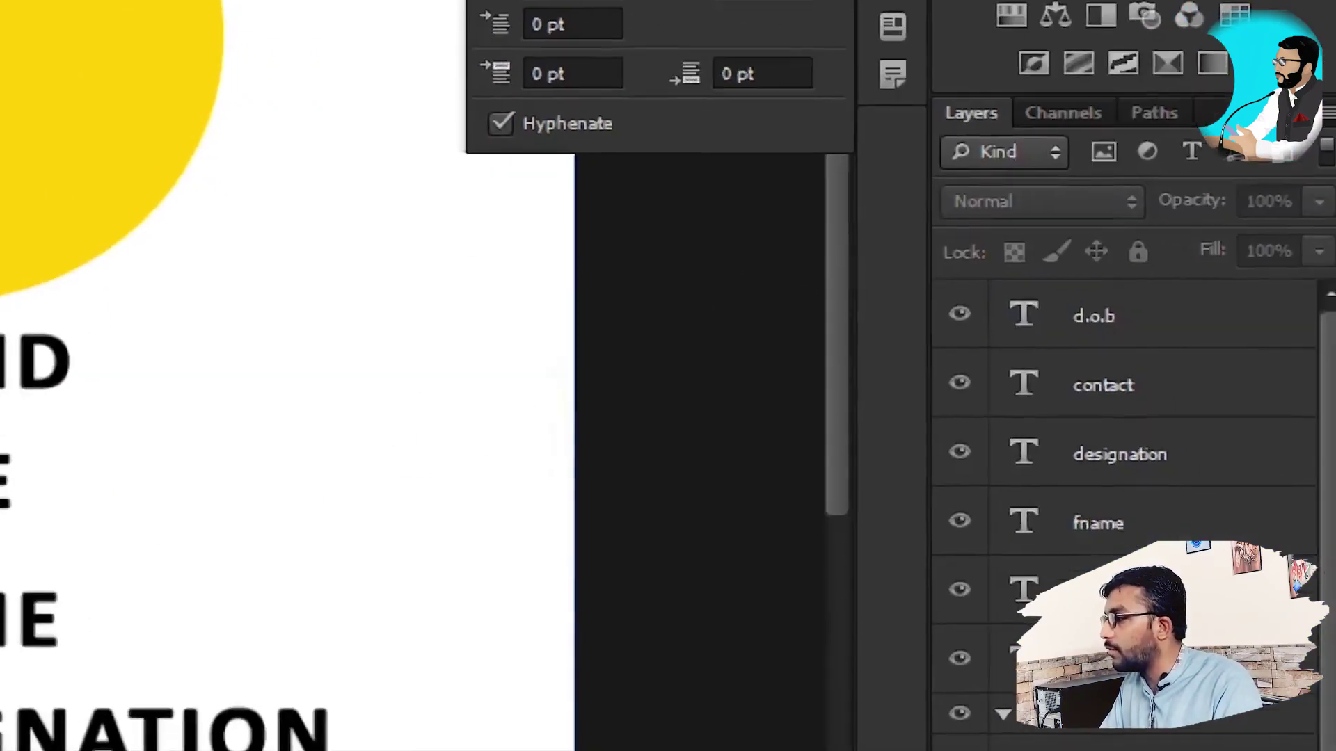
pyautogui.click(21, 498)
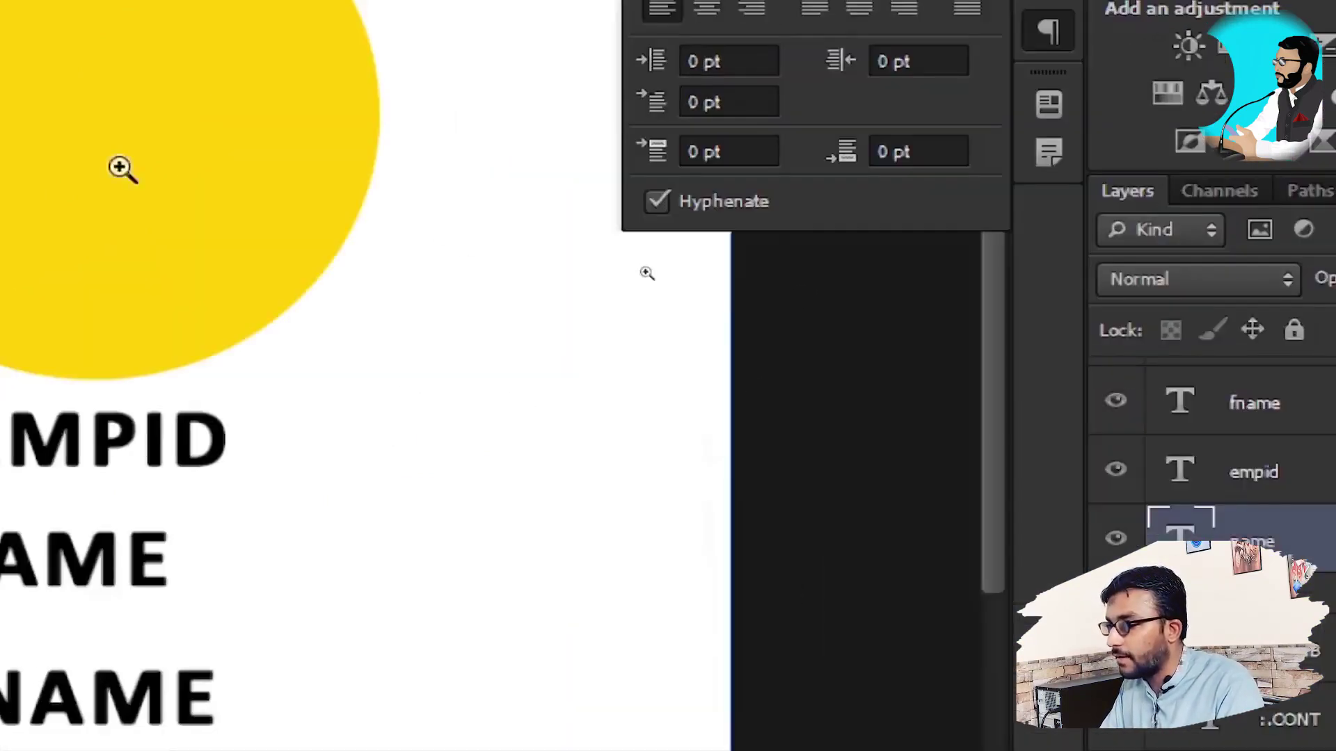
pyautogui.press('v')
pyautogui.click(53, 157)
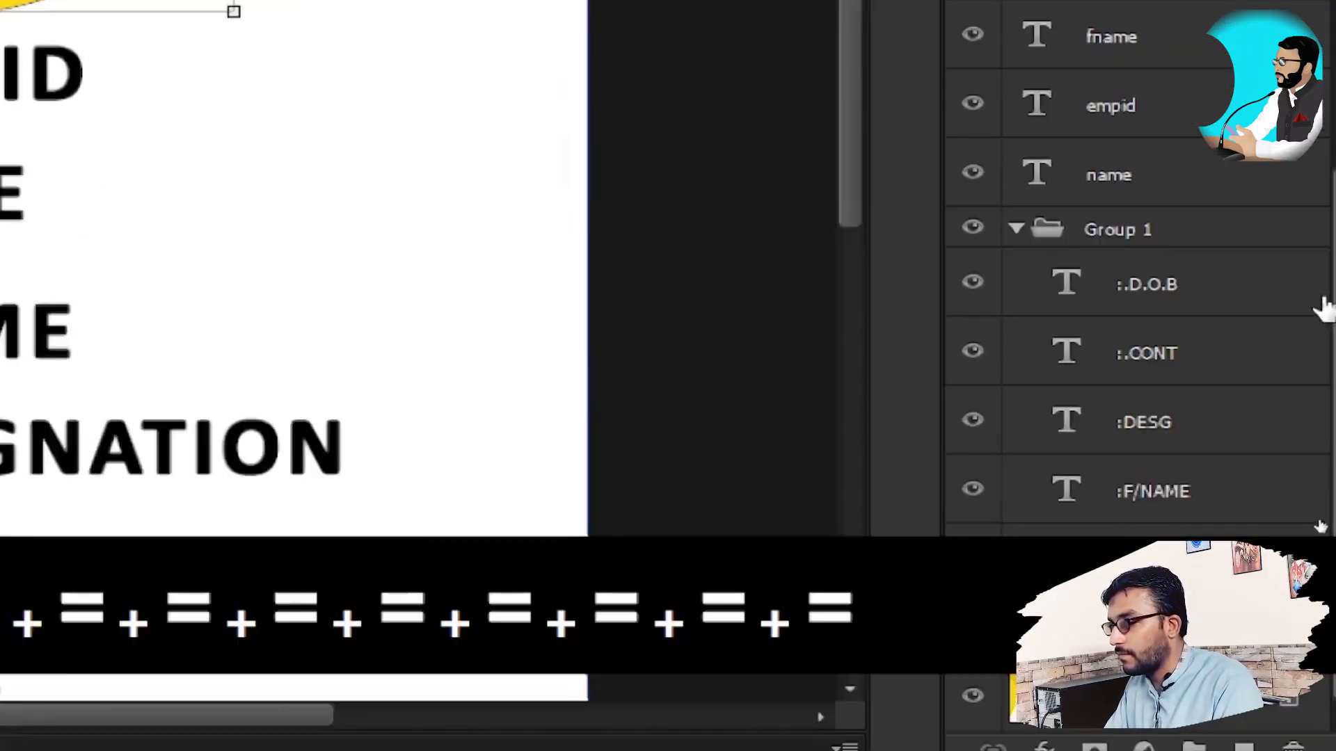
pyautogui.click(1214, 725)
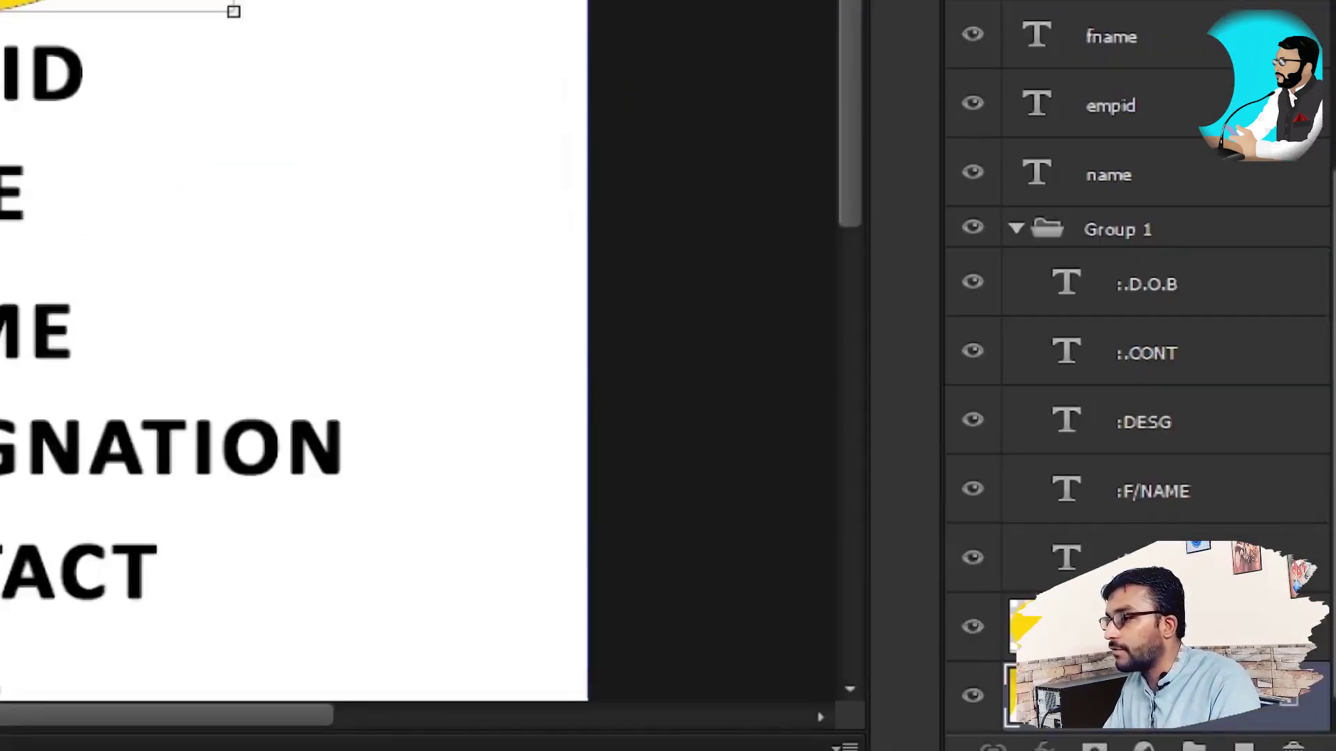
pyautogui.moveTo(1214, 695); pyautogui.dragTo(1106, 198)
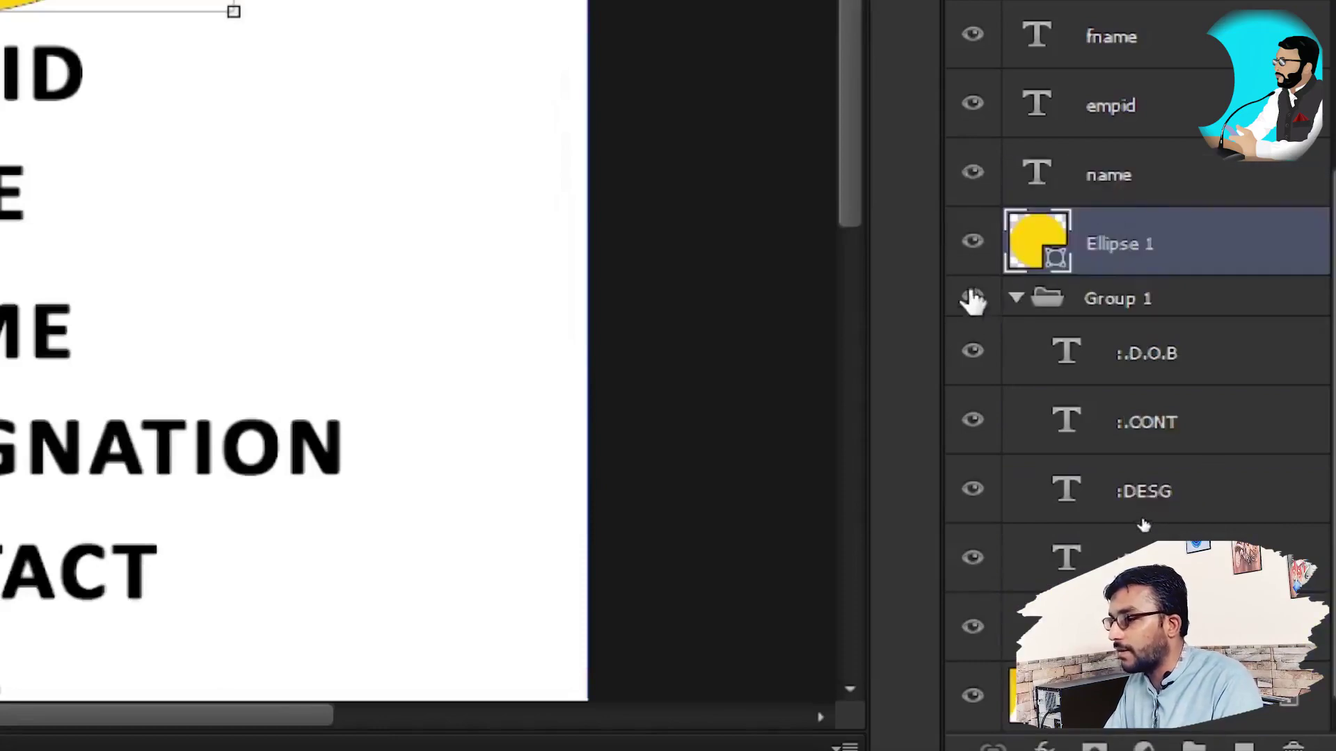
pyautogui.click(1017, 299)
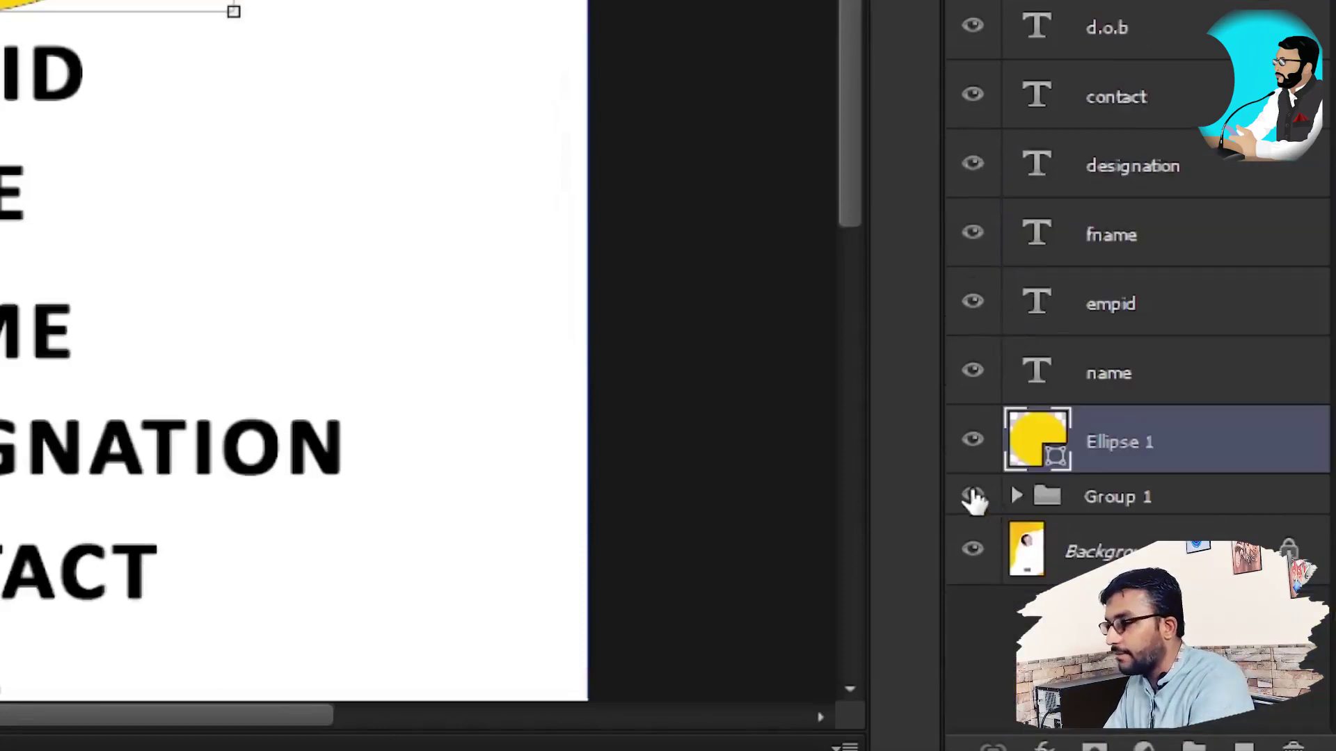
# Hide the Ellipse 1 layer and show it again to check the yellow circle on the card.
pyautogui.press('super+minus')
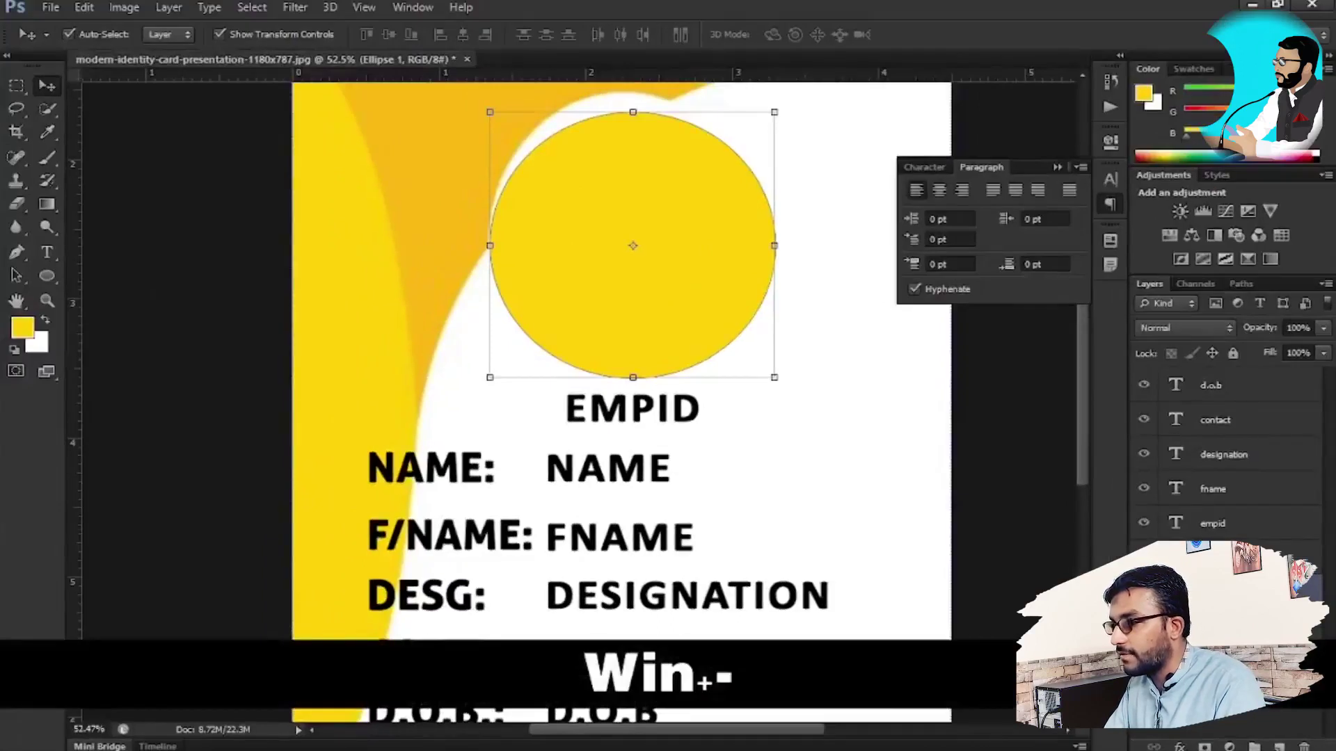
pyautogui.click(1144, 592)
pyautogui.click(1143, 592)
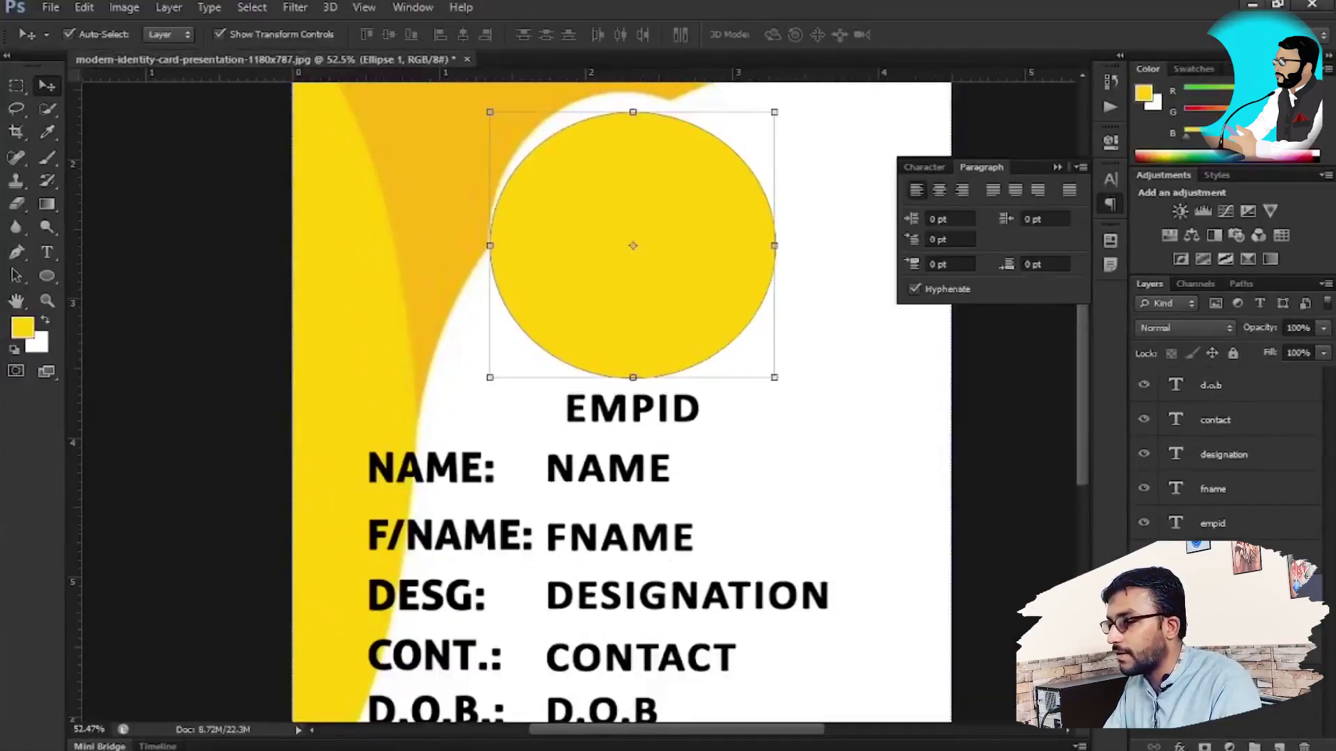
# Rename the Ellipse 1 layer as photo.
pyautogui.click(1219, 591)
pyautogui.click(1233, 355)
pyautogui.click(1232, 355)
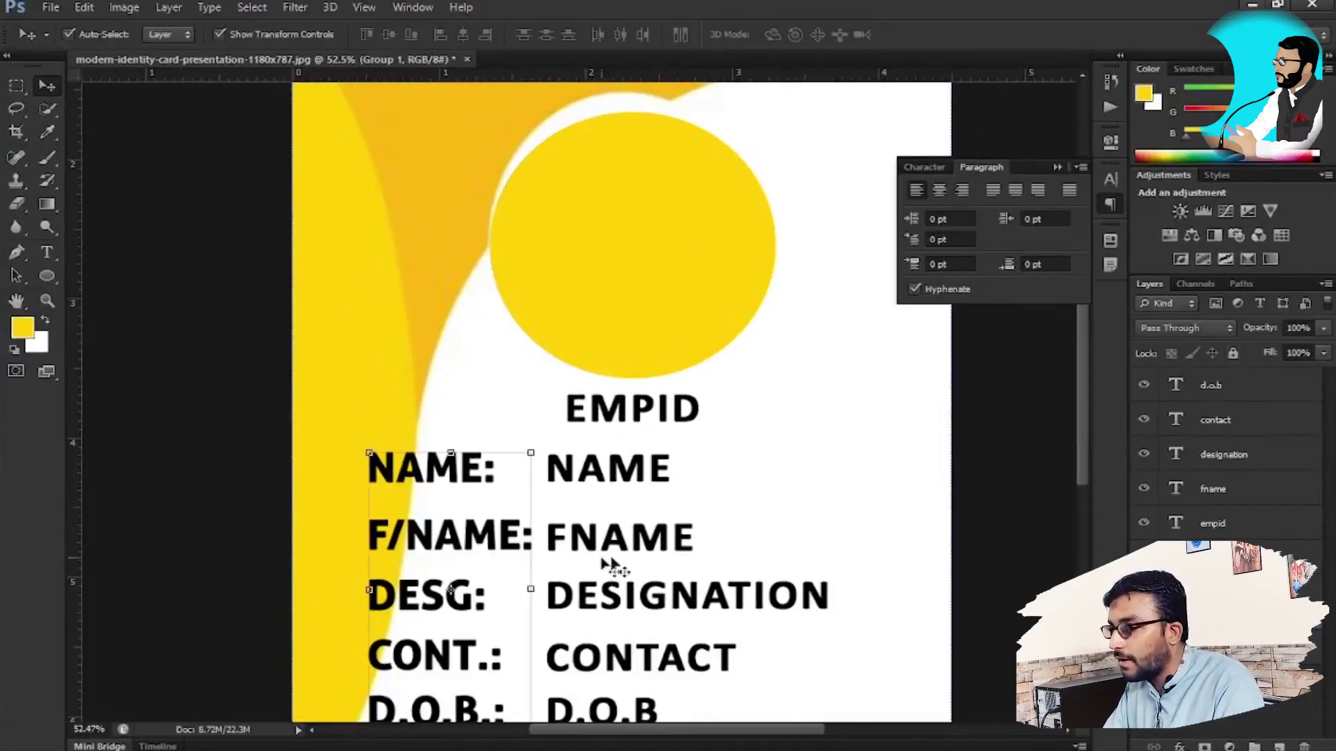
pyautogui.click(664, 303)
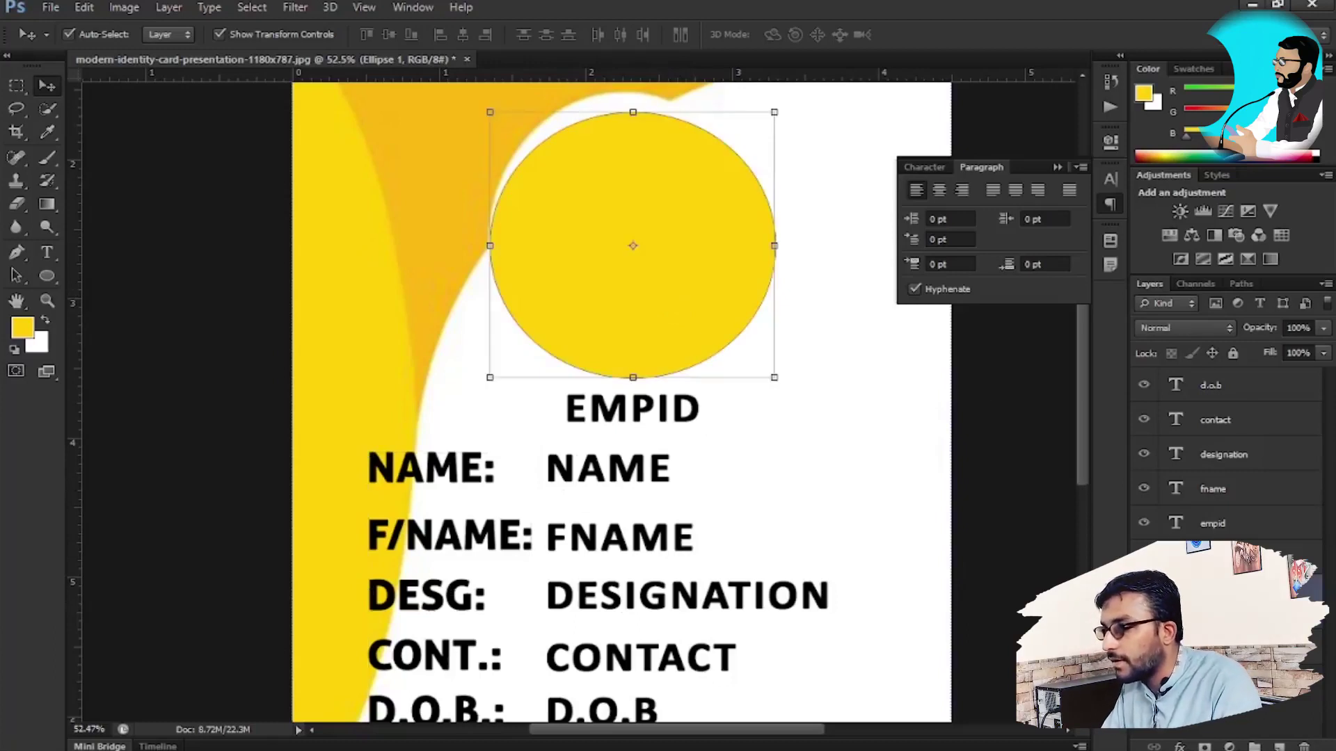
pyautogui.write('photo')
pyautogui.press('Return')
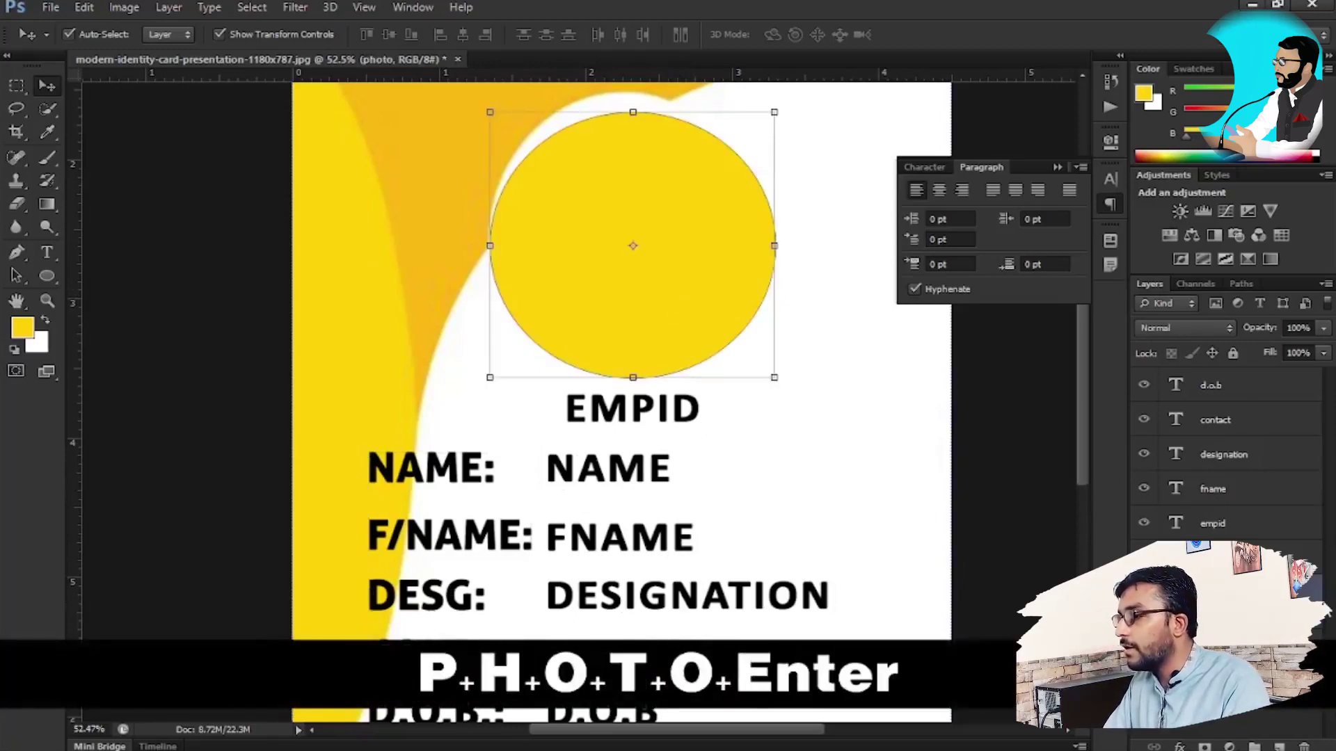
# Add a stroke effect to the photo layer and set the stroke color to mid grey.
pyautogui.rightClick(1278, 593)
pyautogui.click(1090, 93)
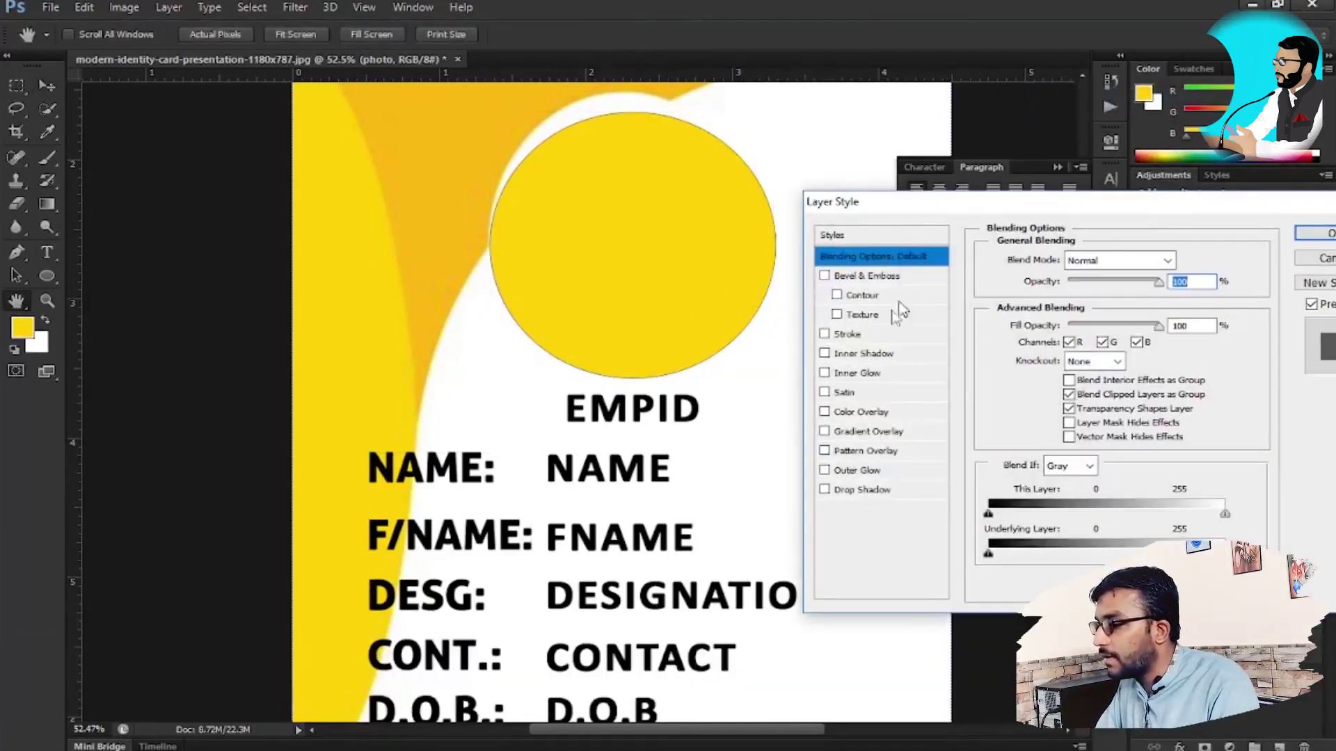
pyautogui.click(869, 334)
pyautogui.click(1033, 380)
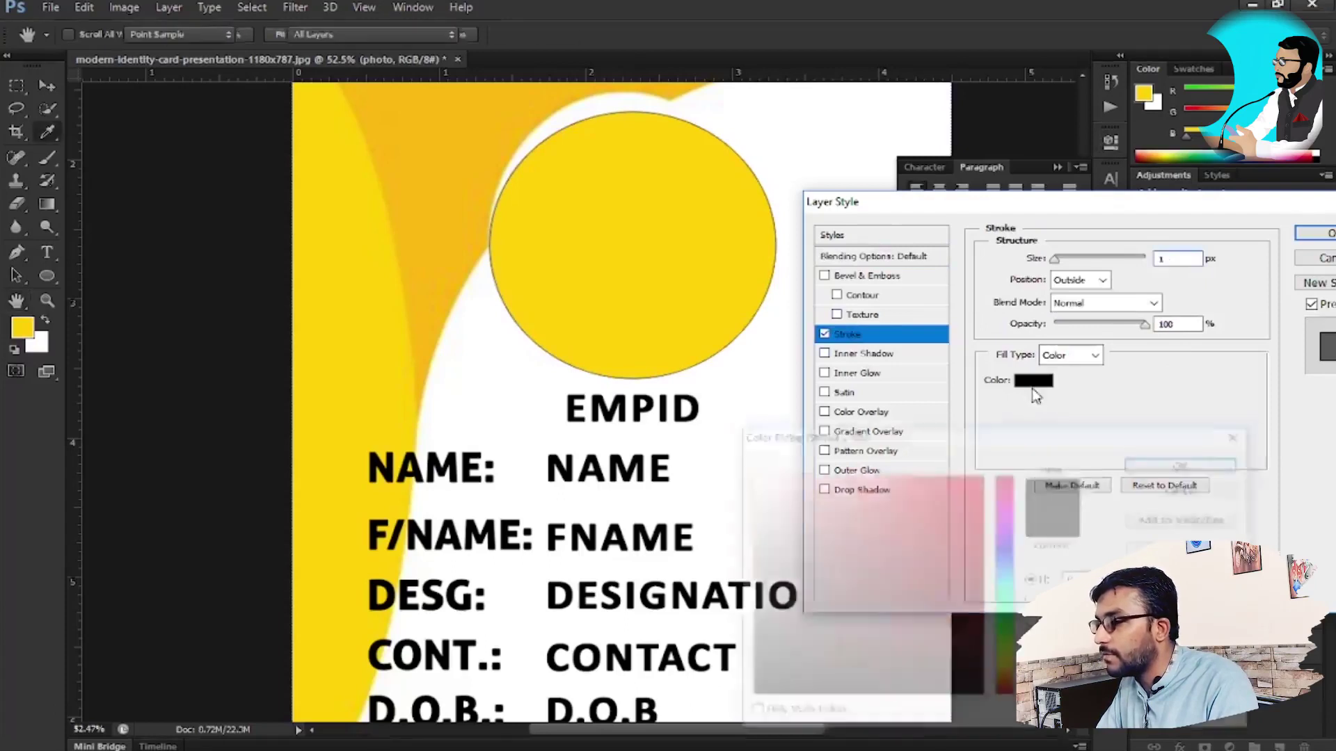
pyautogui.moveTo(820, 599); pyautogui.dragTo(748, 590)
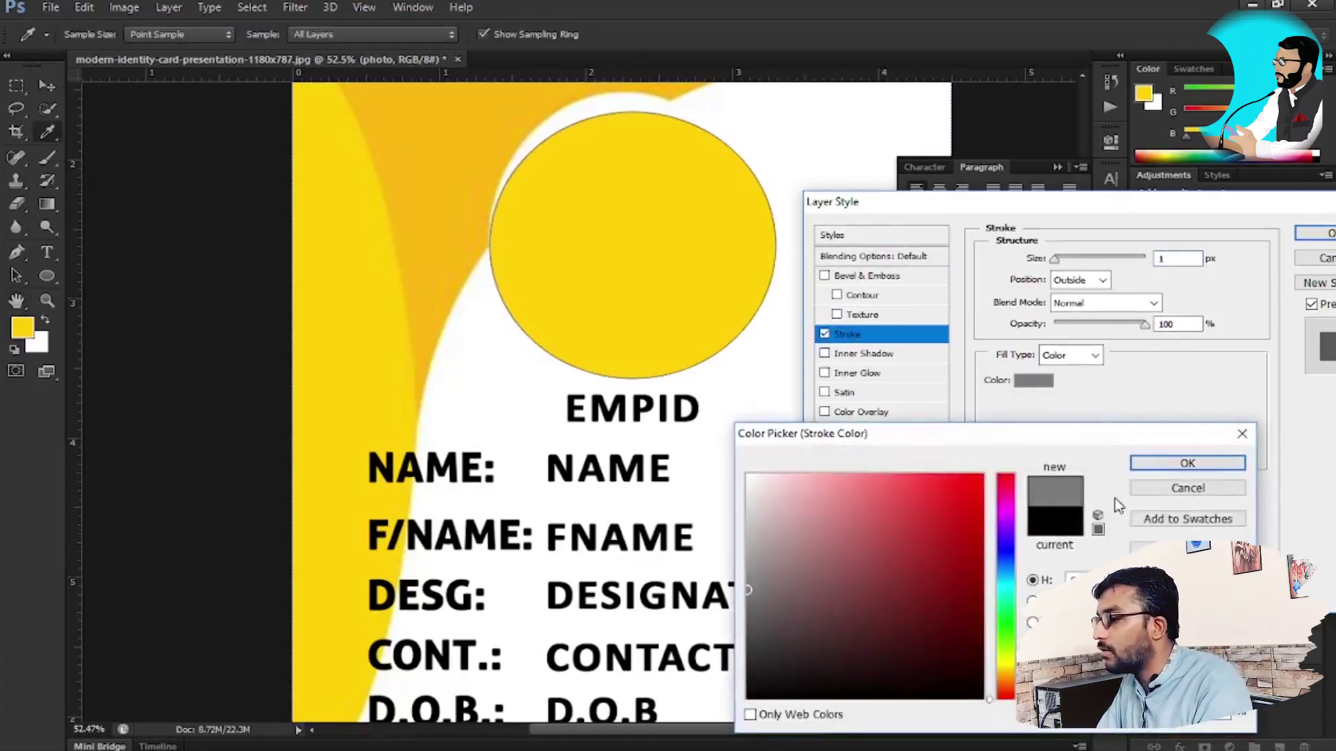
pyautogui.click(1187, 463)
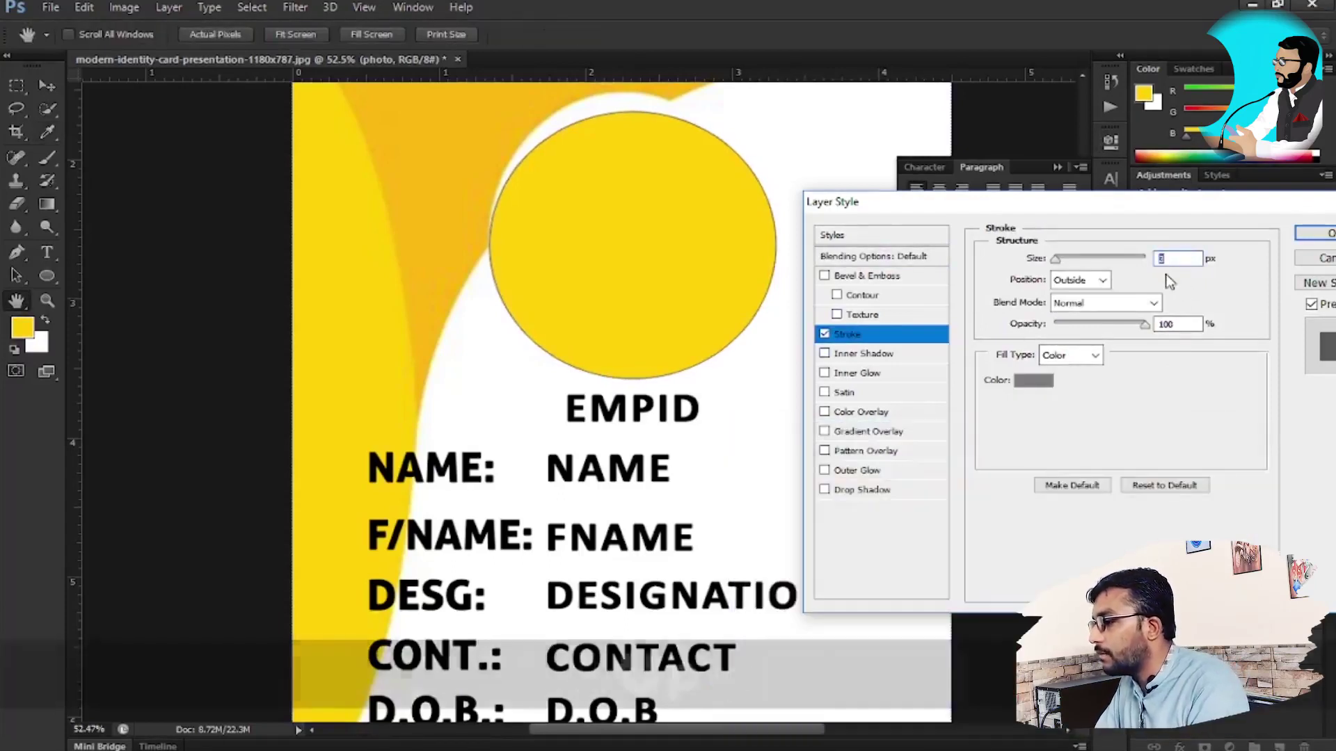
# Increase the photo layer's outside stroke size to about 15 px and apply the layer style.
pyautogui.press('Up')
pyautogui.press('Up')
pyautogui.press('Up')
pyautogui.press('Up')
pyautogui.press('Up')
pyautogui.press('Up')
pyautogui.press('Up')
pyautogui.press('Up')
pyautogui.press('Up')
pyautogui.press('Up')
pyautogui.press('Up')
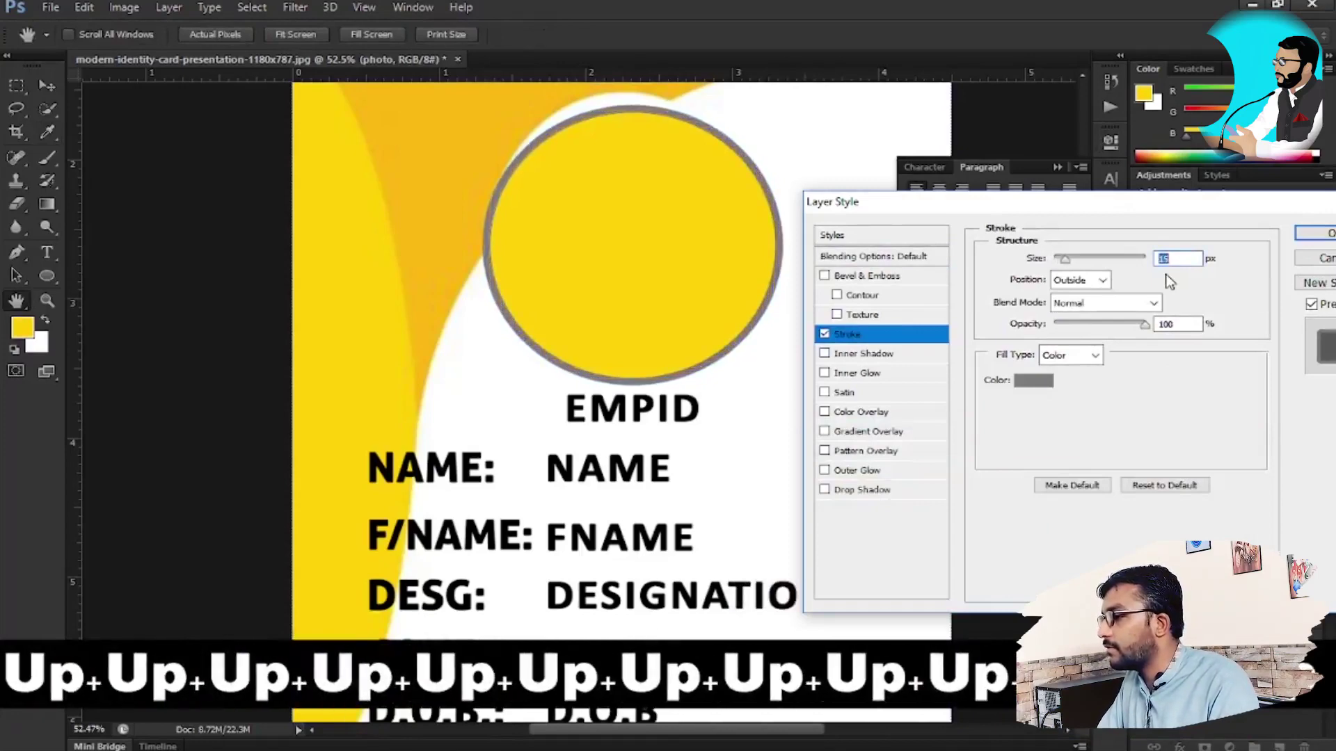
pyautogui.press('Return')
# Move the photo circle slightly up, away from the EMPID text, and deselect the layer.
pyautogui.press('v')
pyautogui.scroll(1, 807, 307)
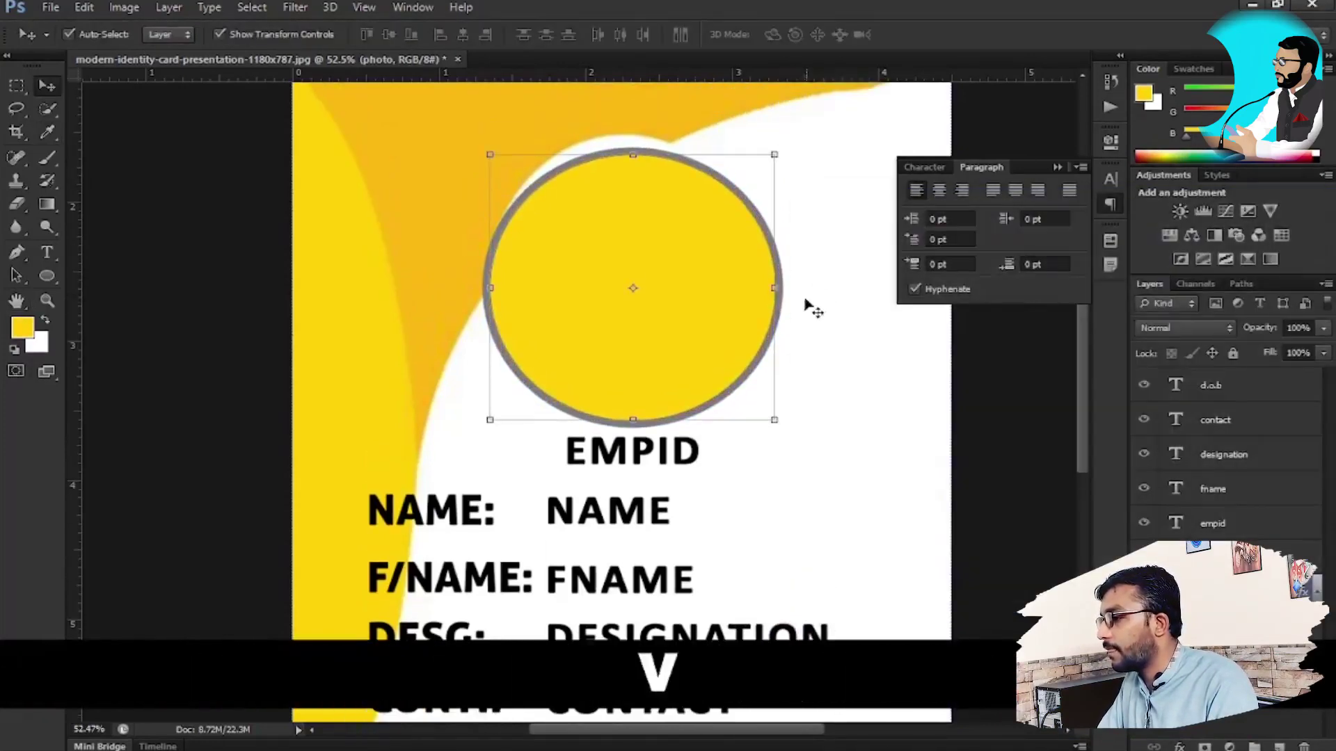
pyautogui.keyDown('shift'); pyautogui.click(714, 354); pyautogui.keyUp('shift')
pyautogui.hotkey('shift', 'v')
pyautogui.click(685, 300)
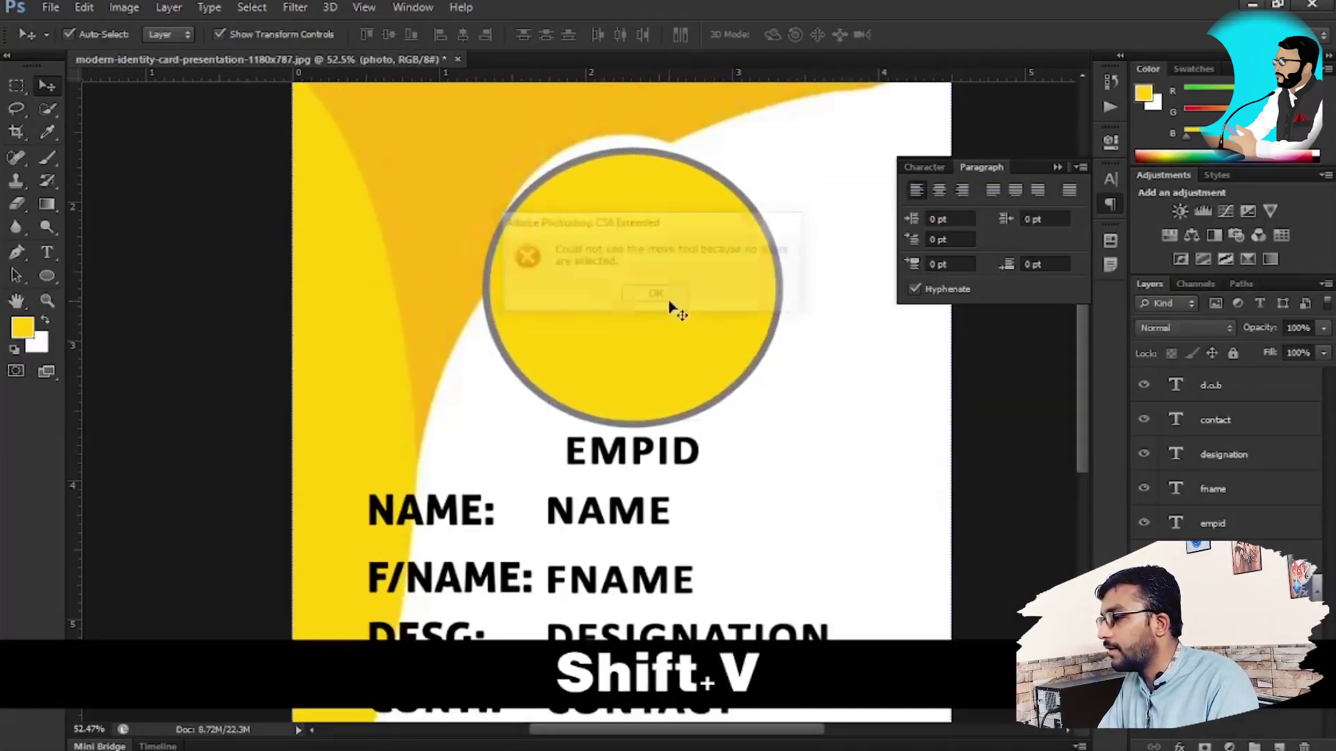
pyautogui.moveTo(679, 307); pyautogui.dragTo(701, 337)
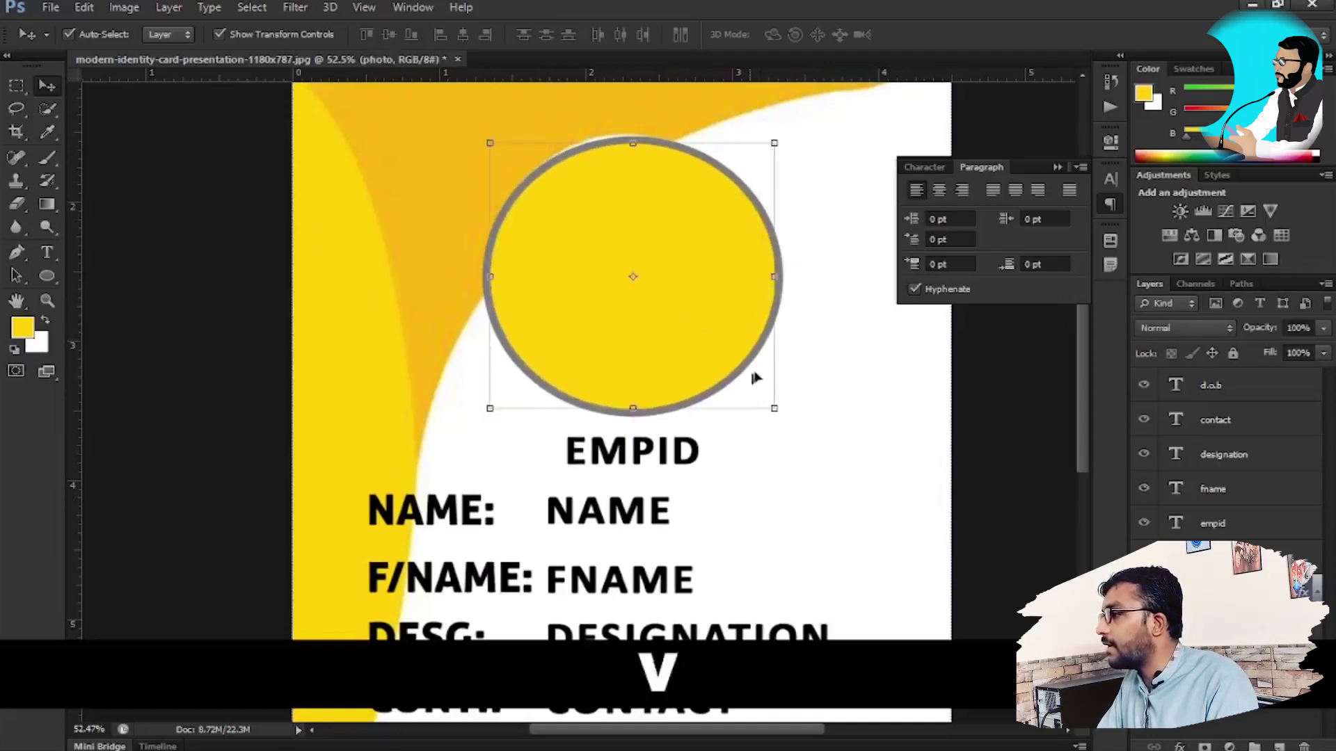
pyautogui.keyDown('alt'); pyautogui.scroll(-2, 754, 376); pyautogui.keyUp('alt')
pyautogui.click(981, 388)
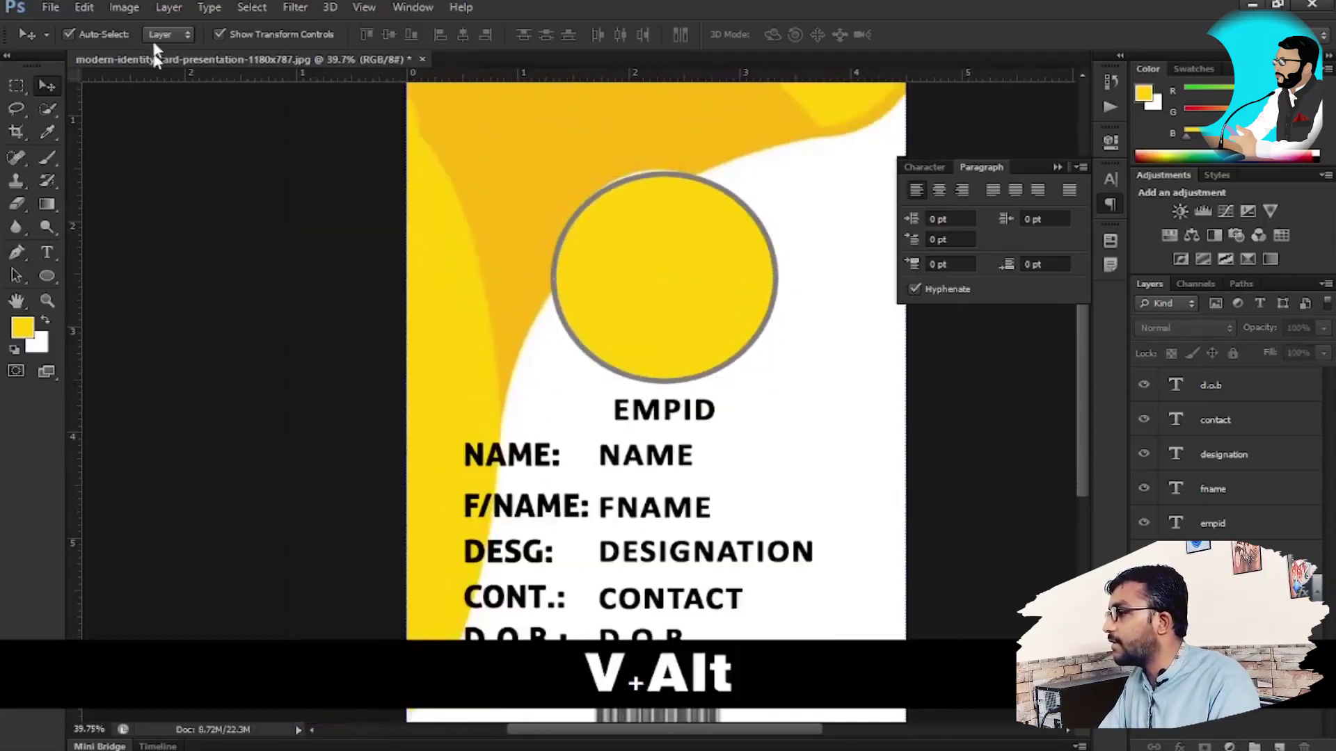
# Open the variable definitions and assign the d.o.b layer a text replacement variable named d.o.b.
pyautogui.click(124, 7)
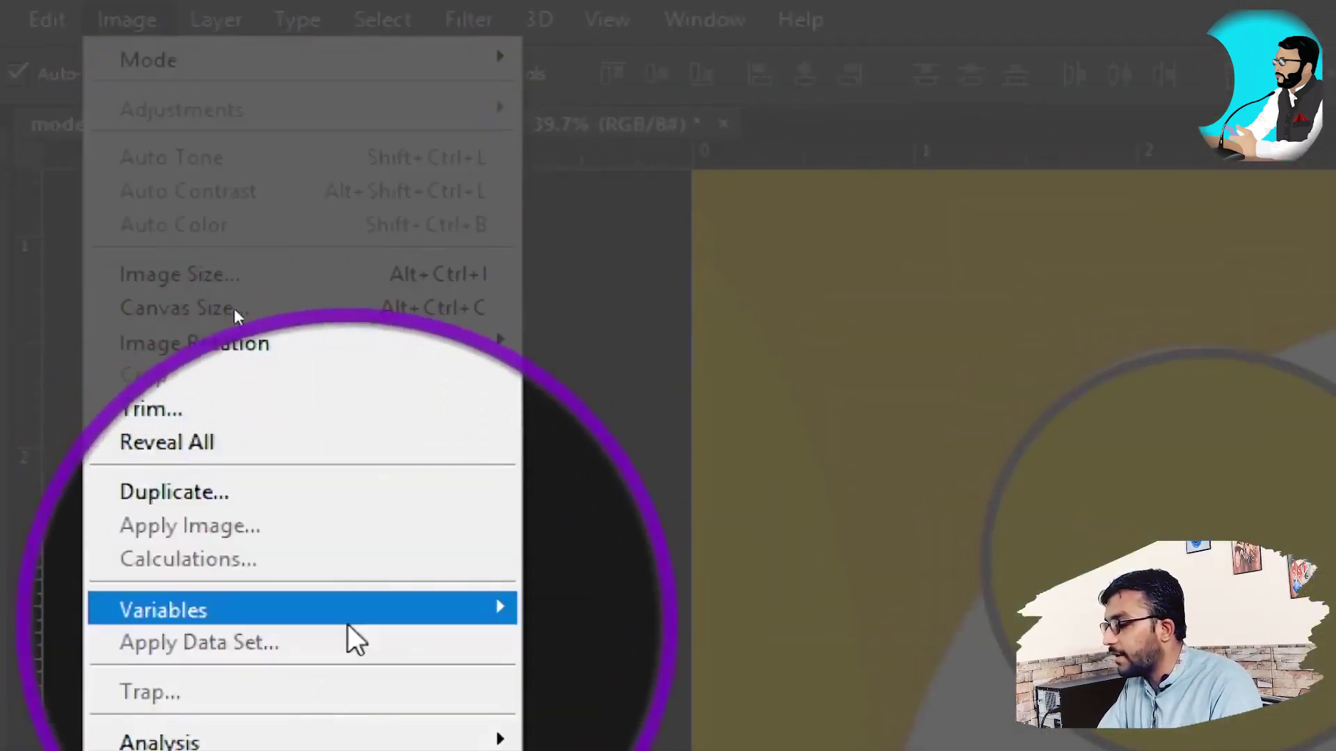
pyautogui.moveTo(267, 316)
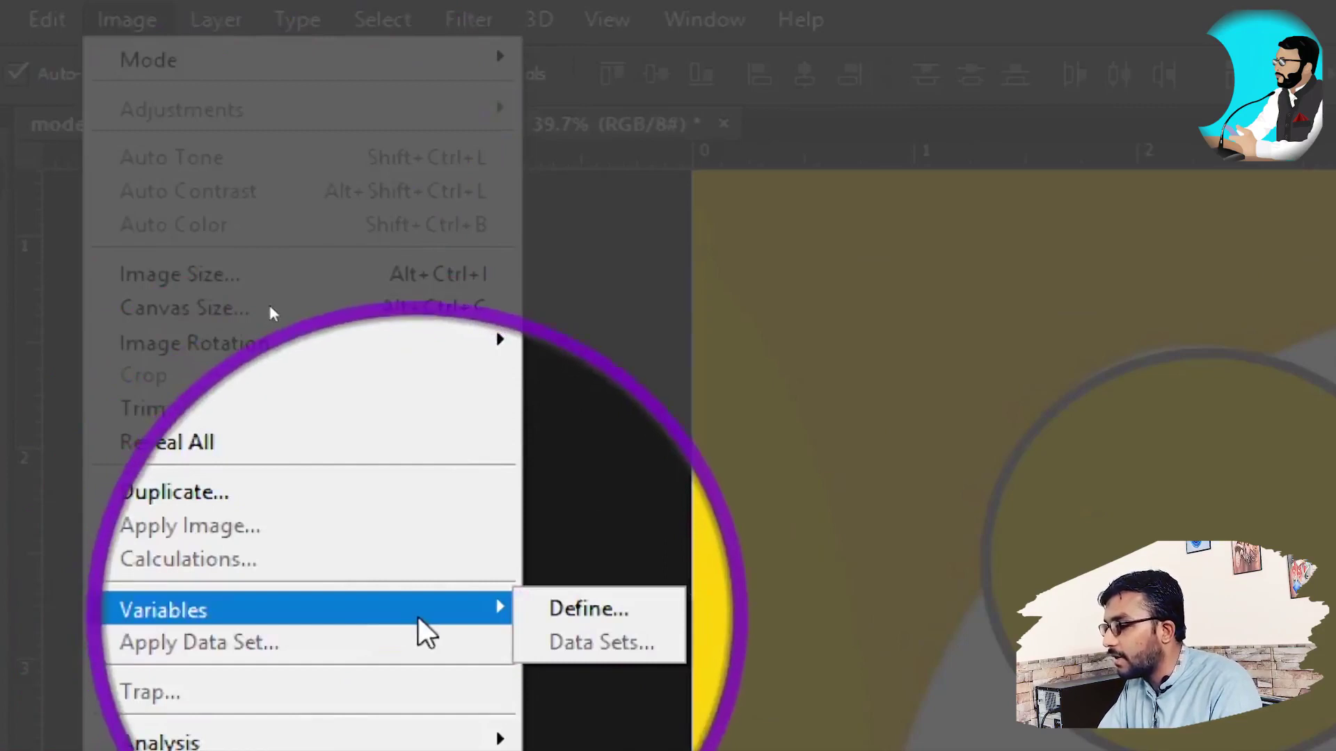
pyautogui.click(603, 610)
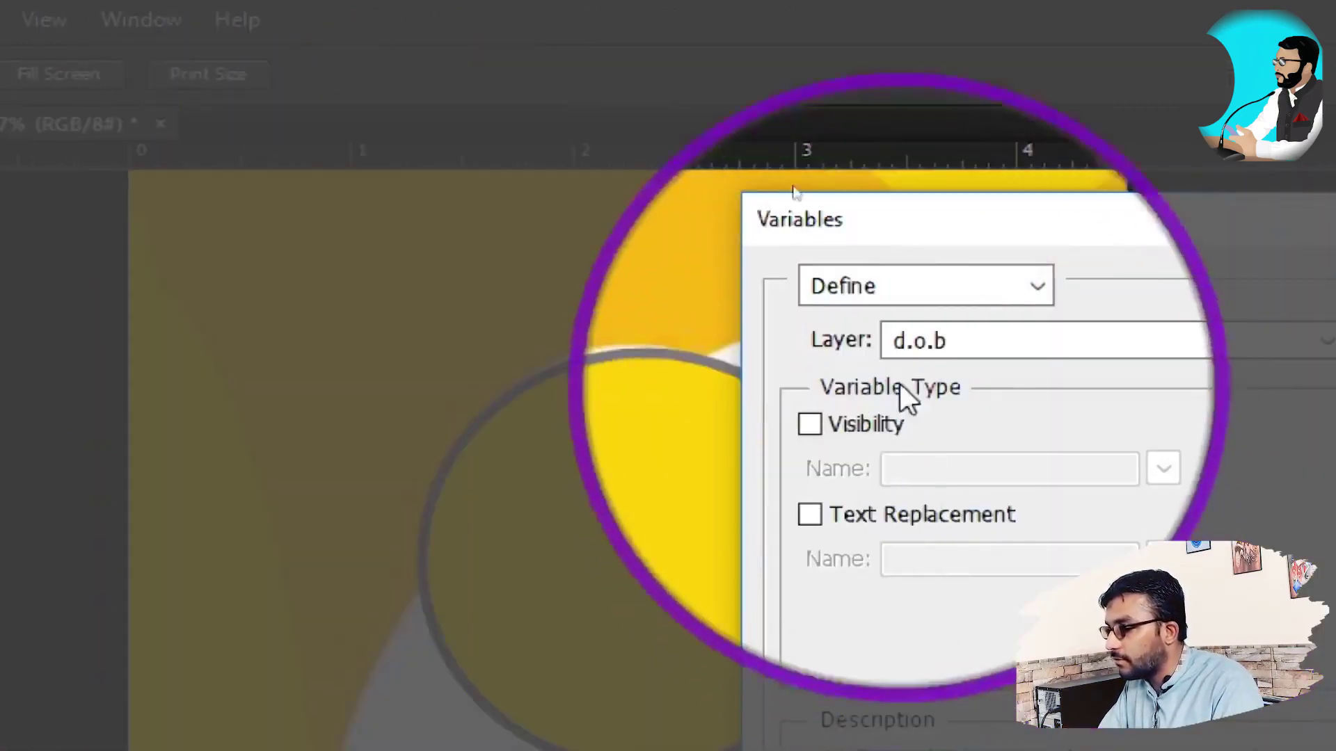
pyautogui.click(1014, 342)
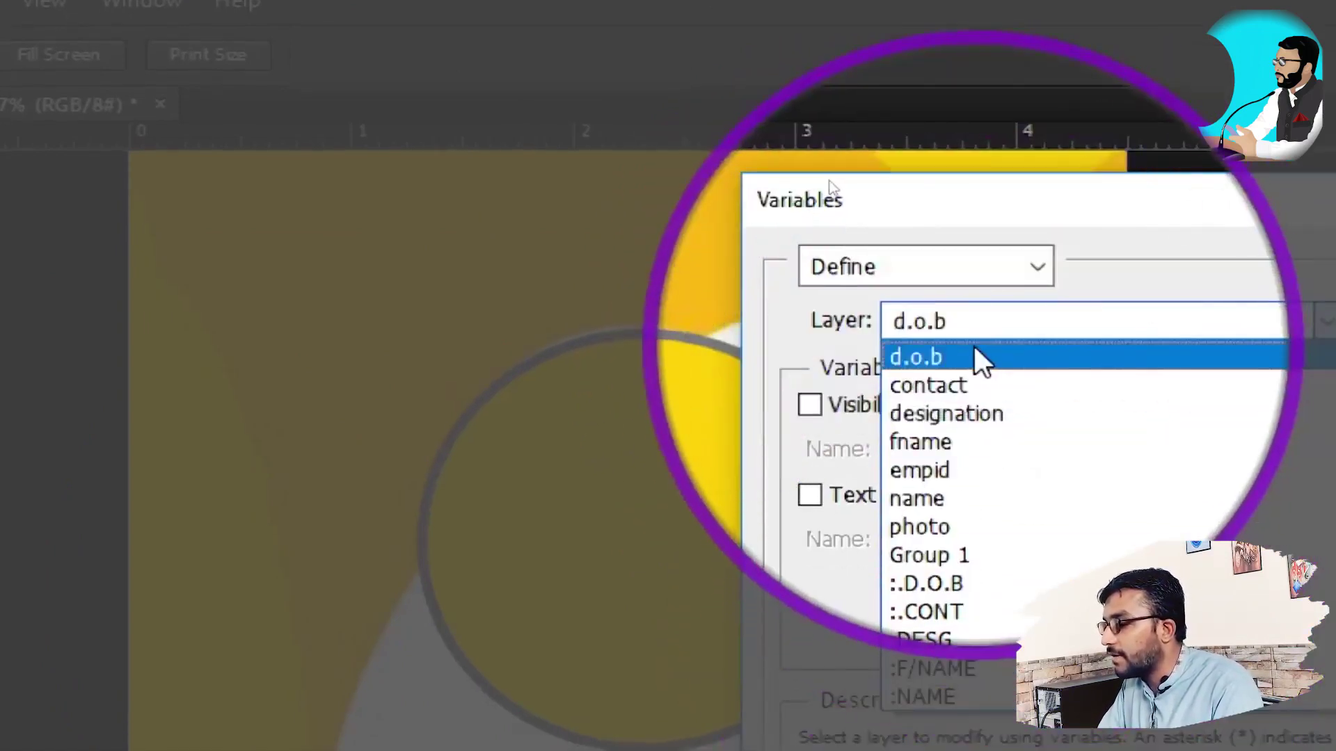
pyautogui.click(968, 353)
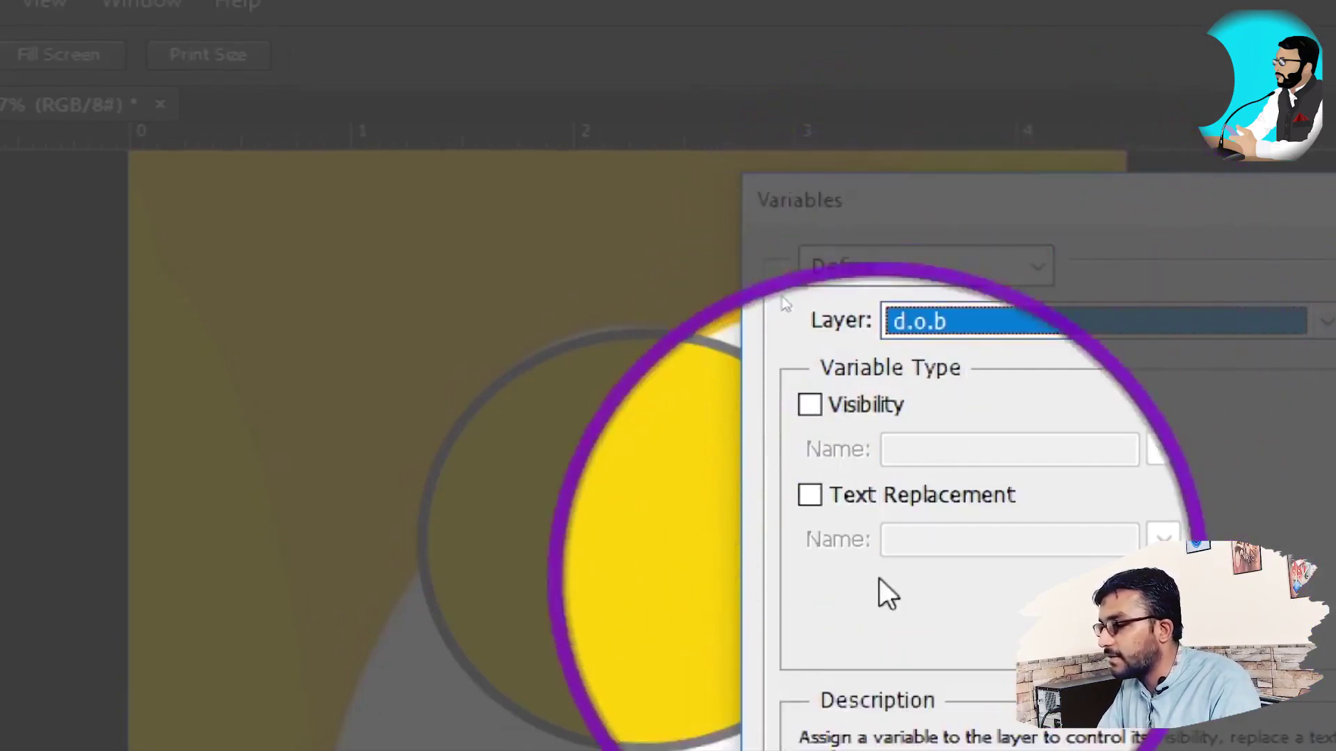
pyautogui.click(978, 495)
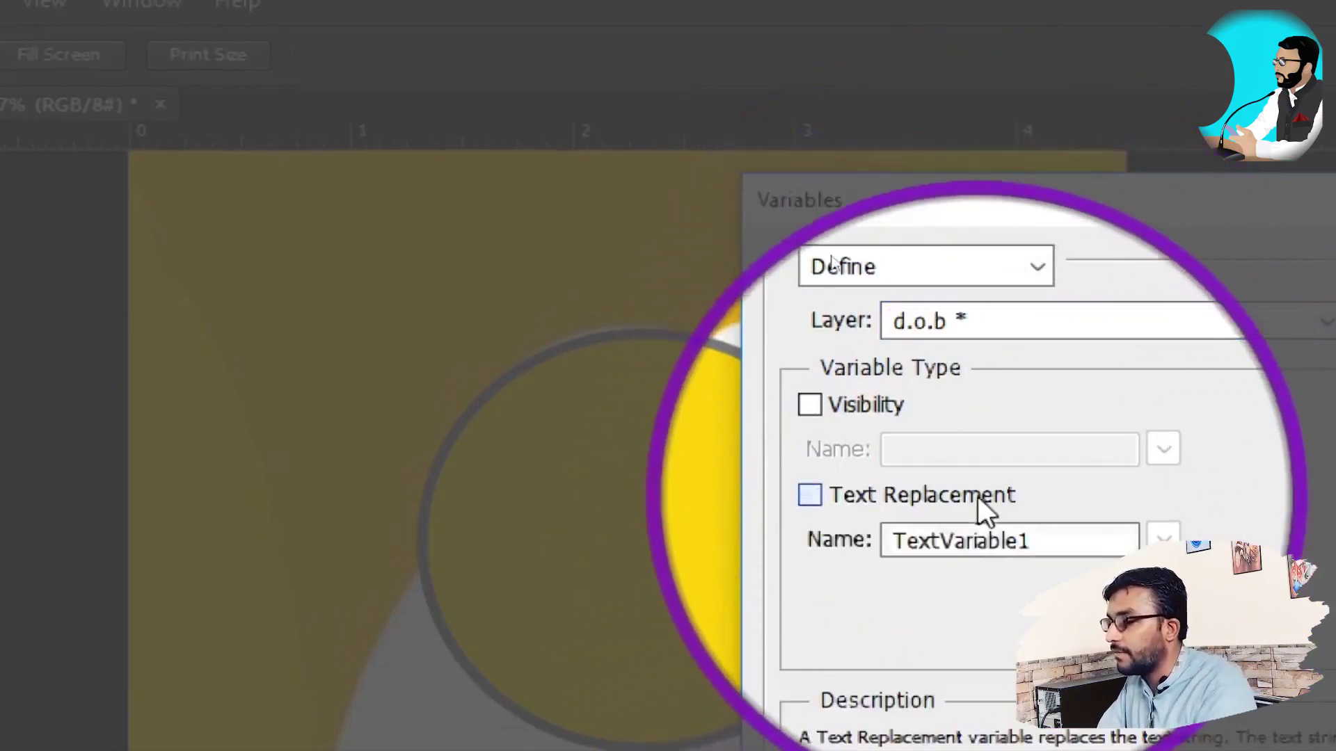
pyautogui.doubleClick(1009, 541)
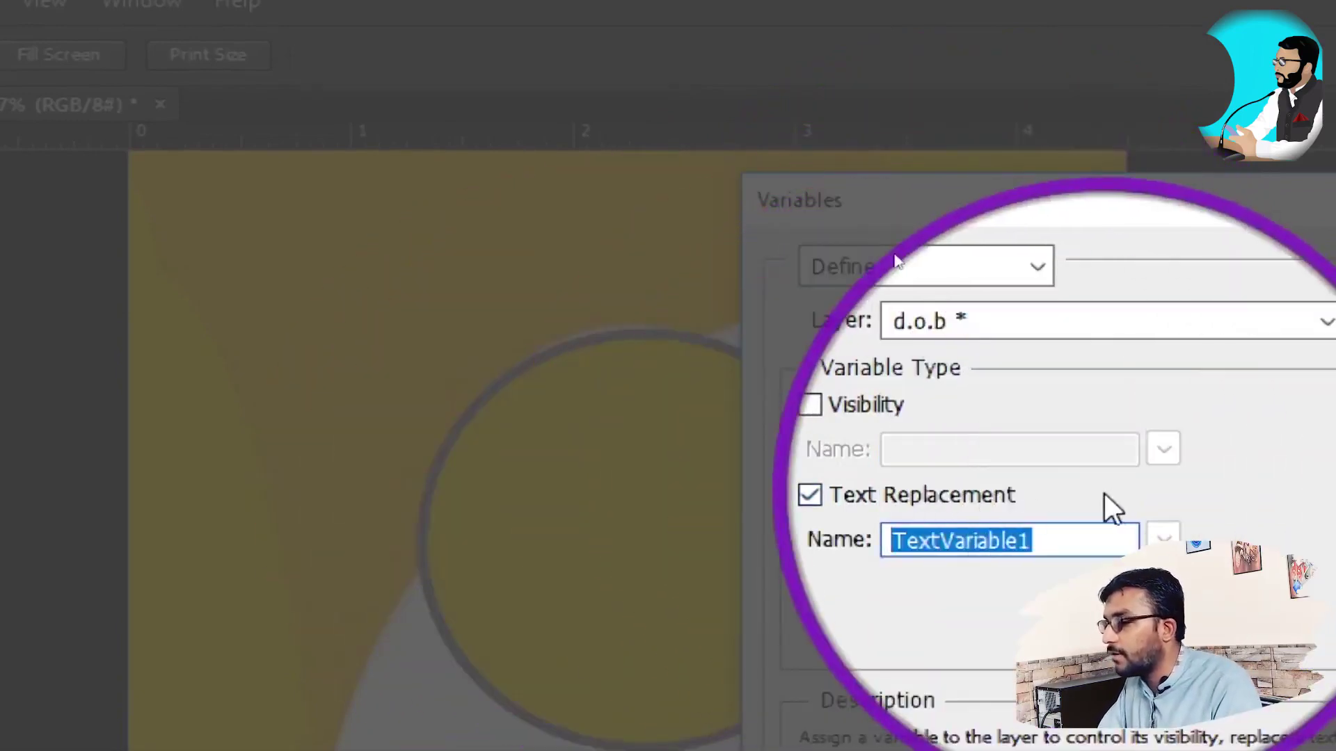
pyautogui.write('d.o.b')
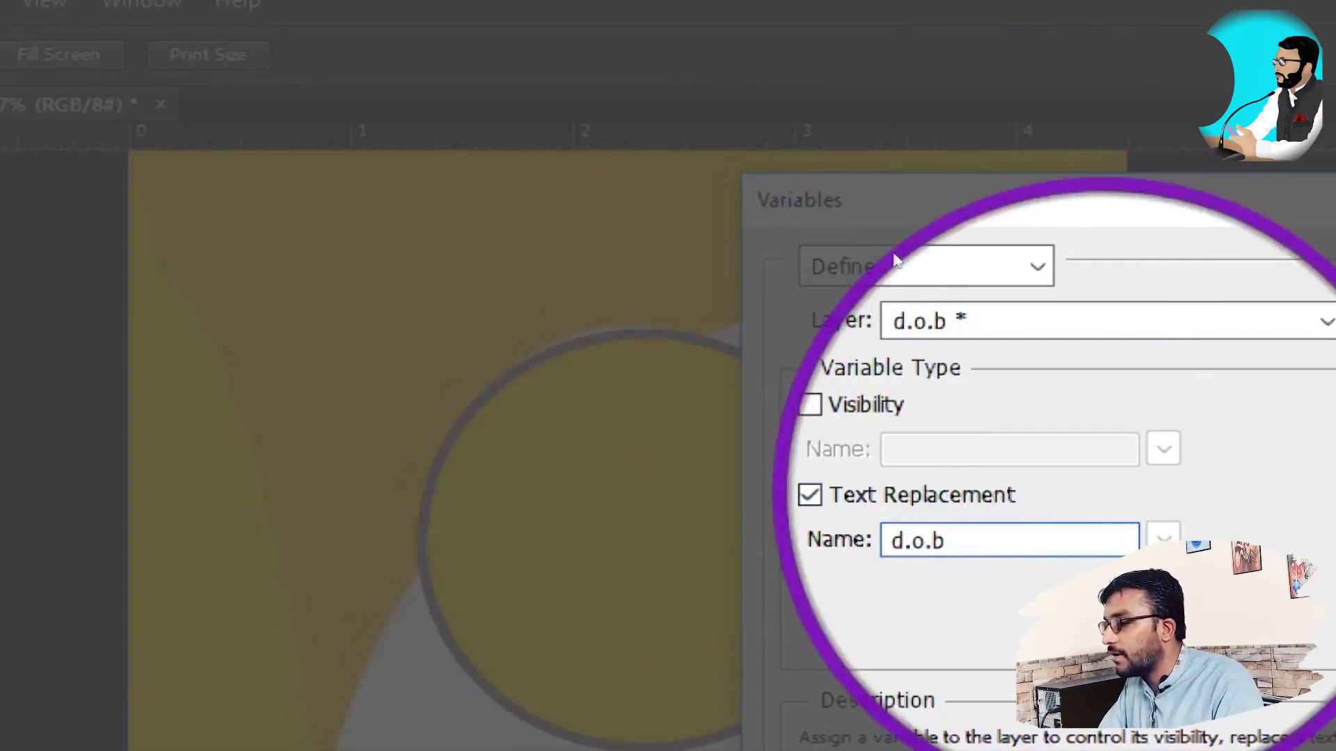
# Assign the contact layer a text replacement variable named contact.
pyautogui.click(1020, 332)
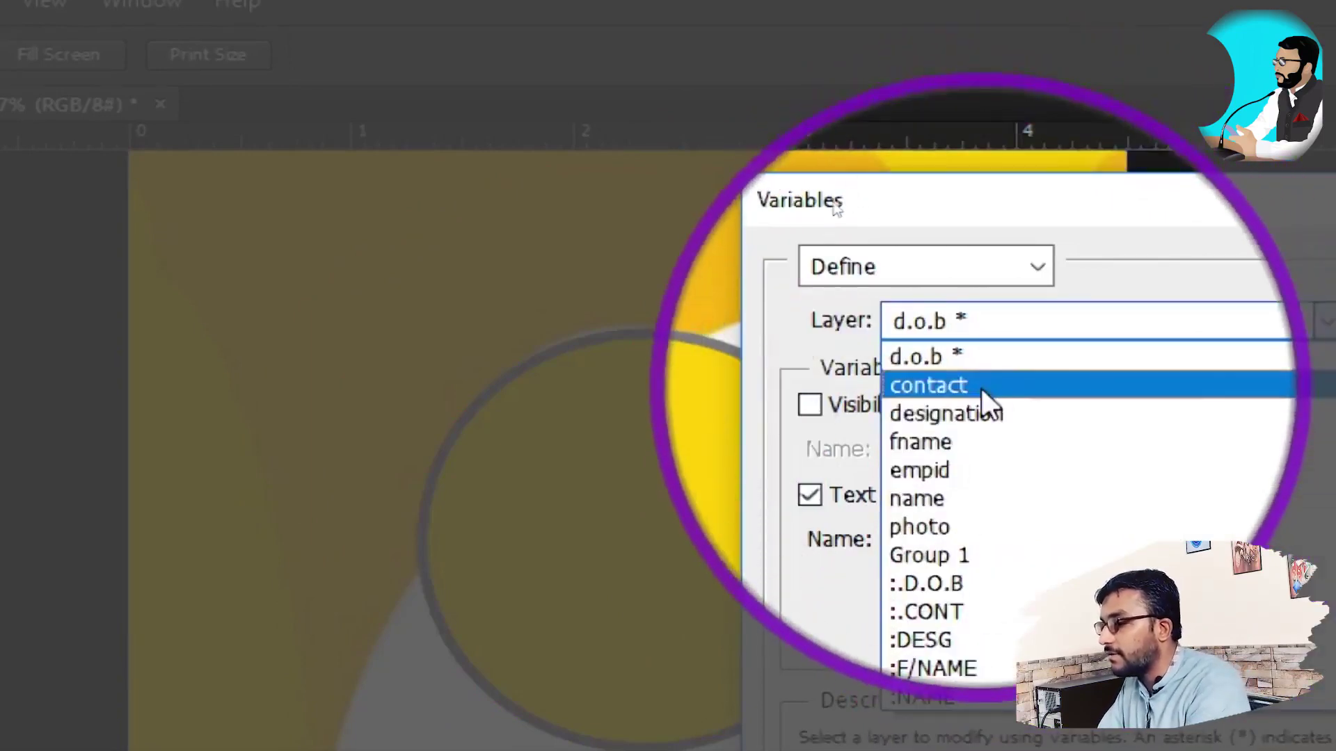
pyautogui.click(981, 386)
pyautogui.click(945, 499)
pyautogui.doubleClick(894, 539)
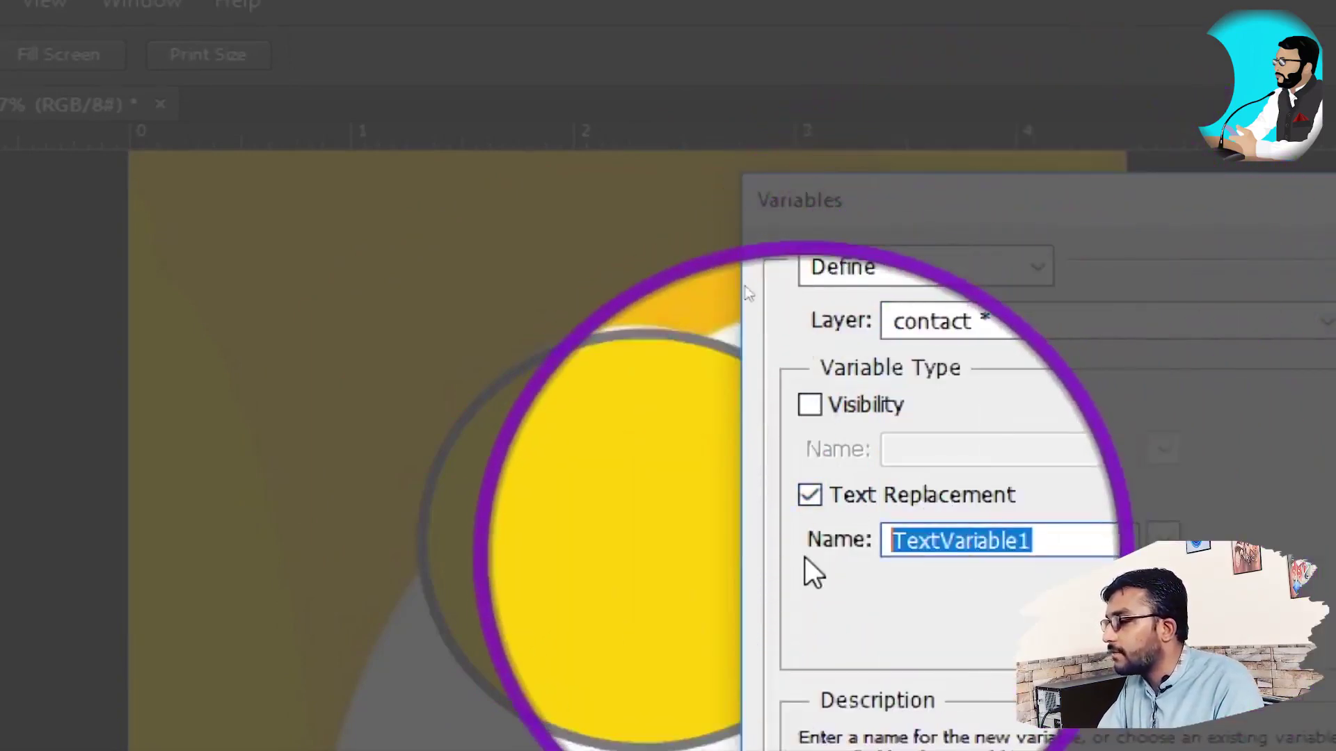
pyautogui.write('contact')
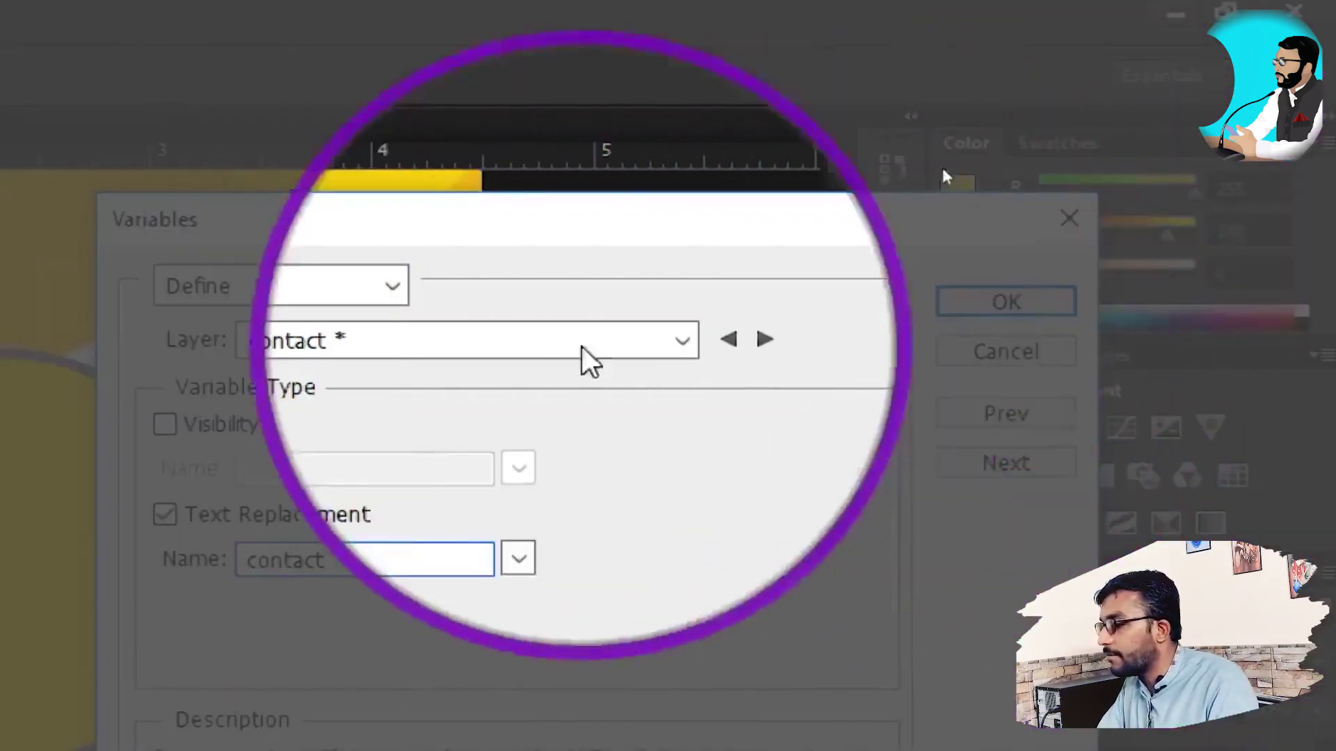
# Assign the designation layer a text replacement variable named designation.
pyautogui.click(268, 348)
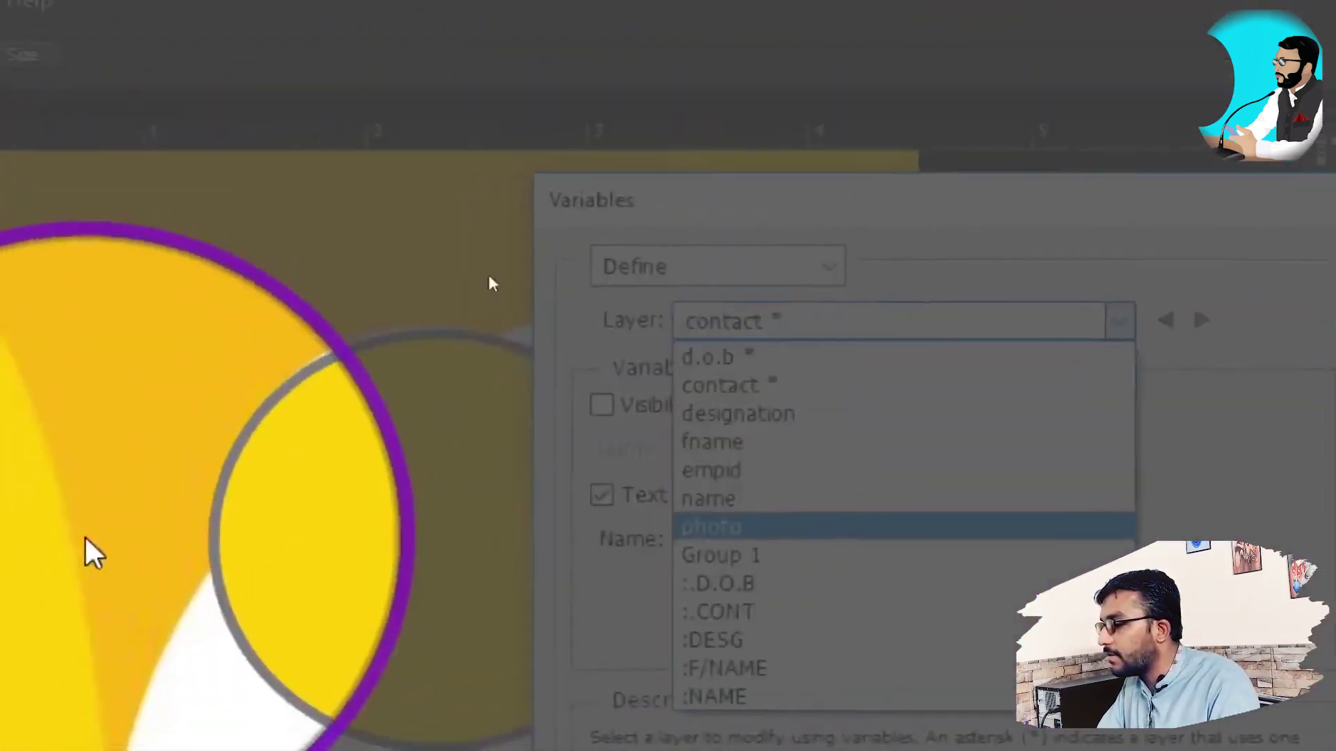
pyautogui.click(854, 413)
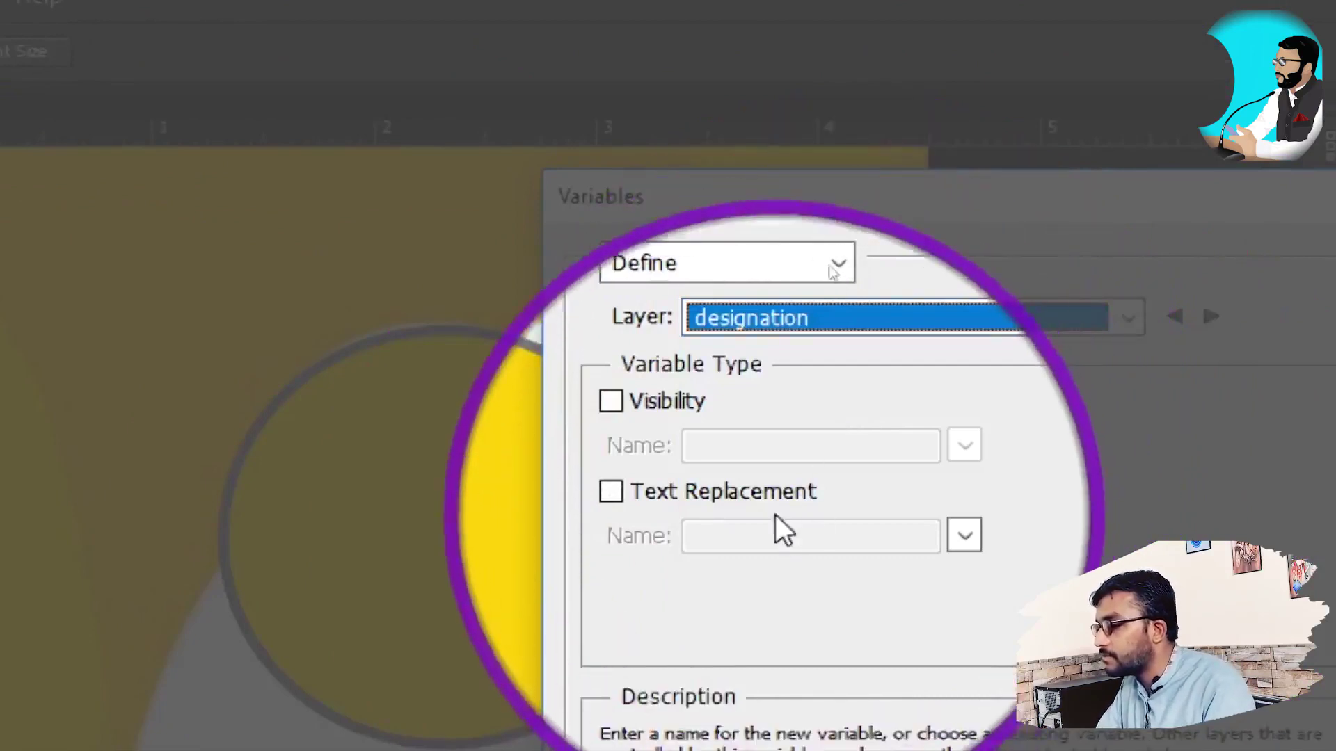
pyautogui.click(772, 494)
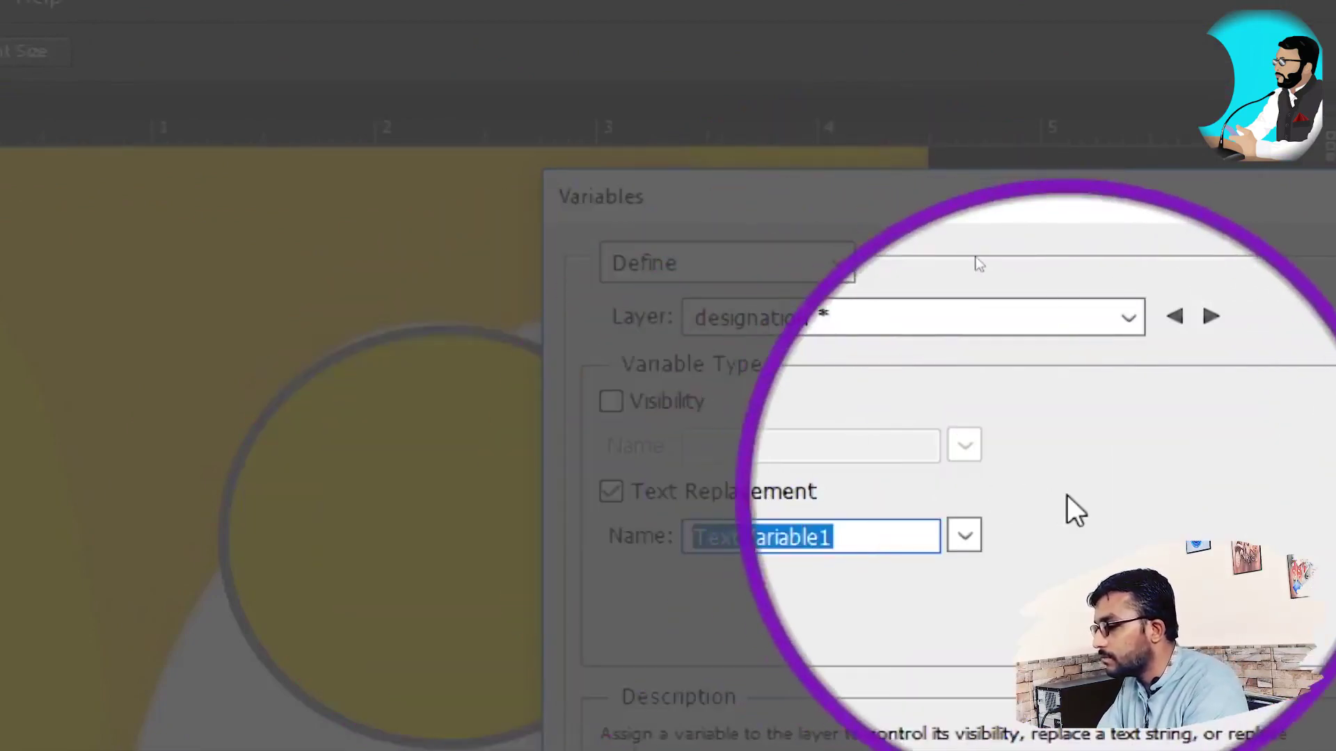
pyautogui.write('des')
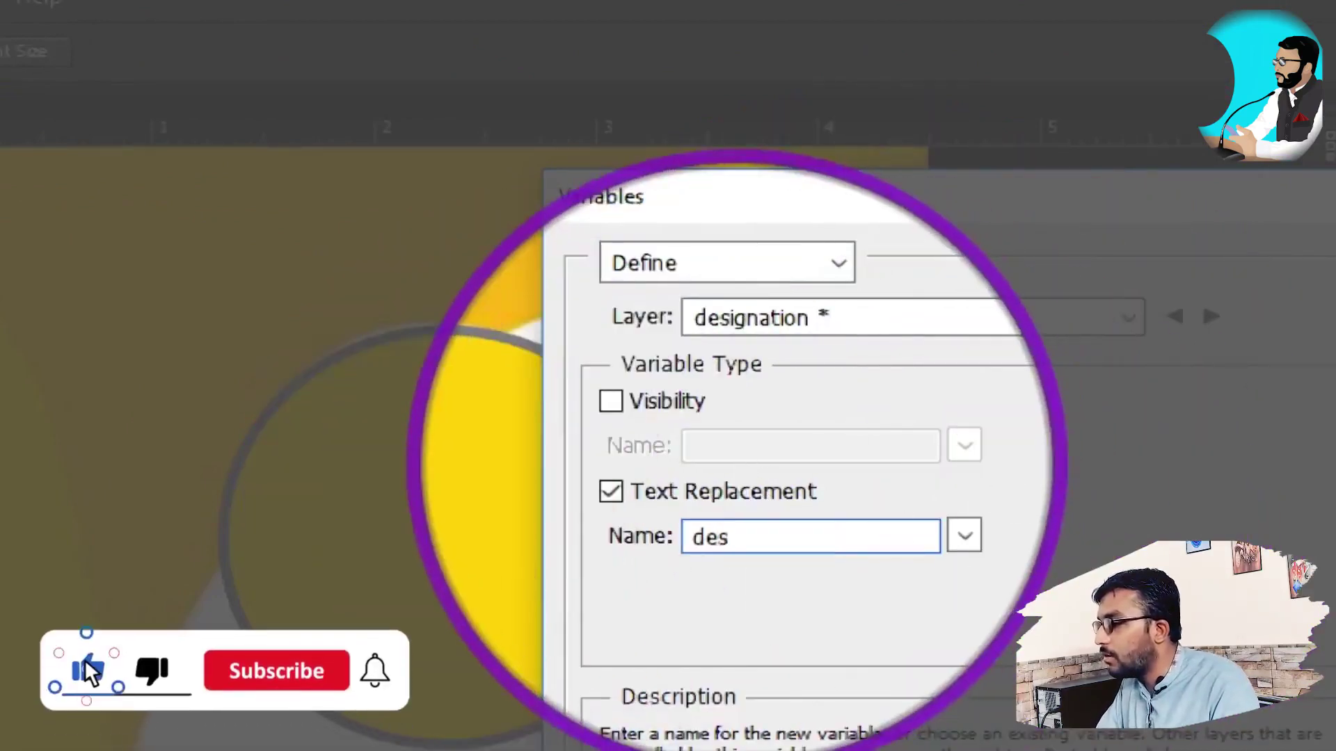
pyautogui.write('ignation')
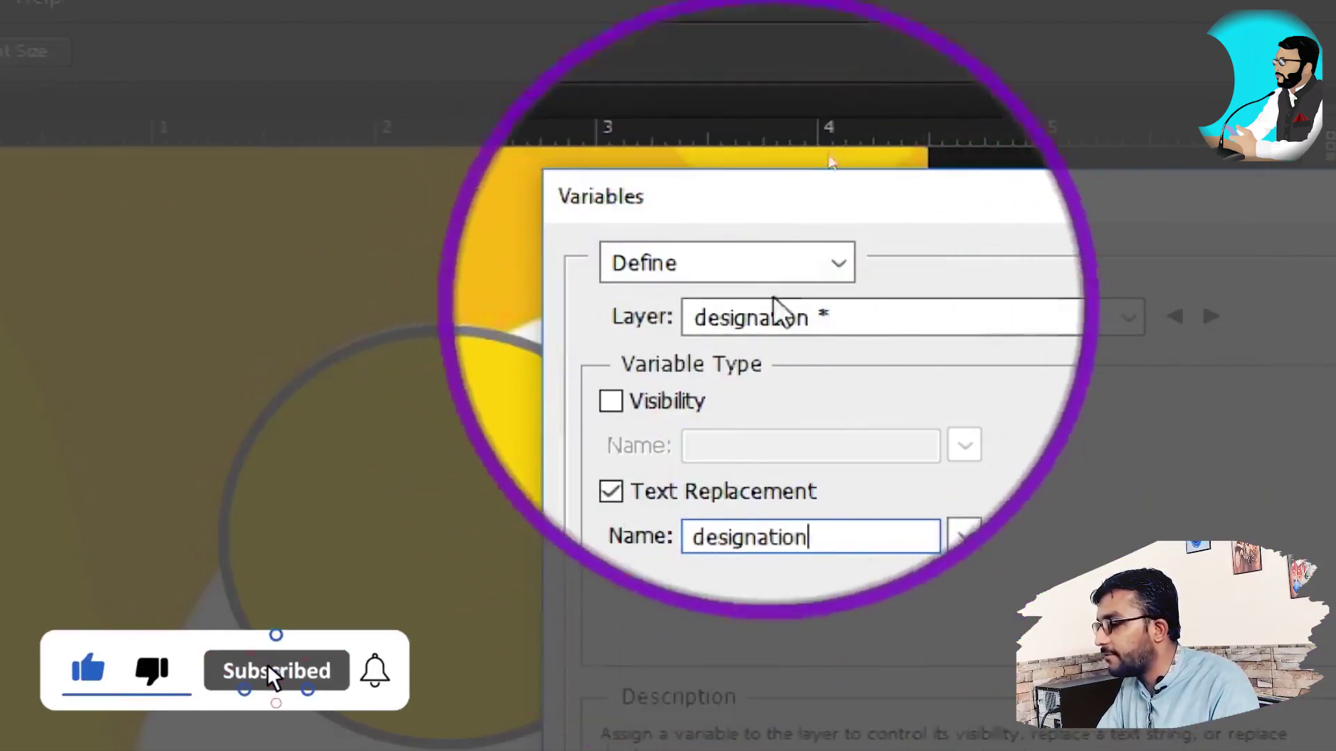
# Assign the fname layer a text replacement variable named fname.
pyautogui.click(765, 320)
pyautogui.click(783, 446)
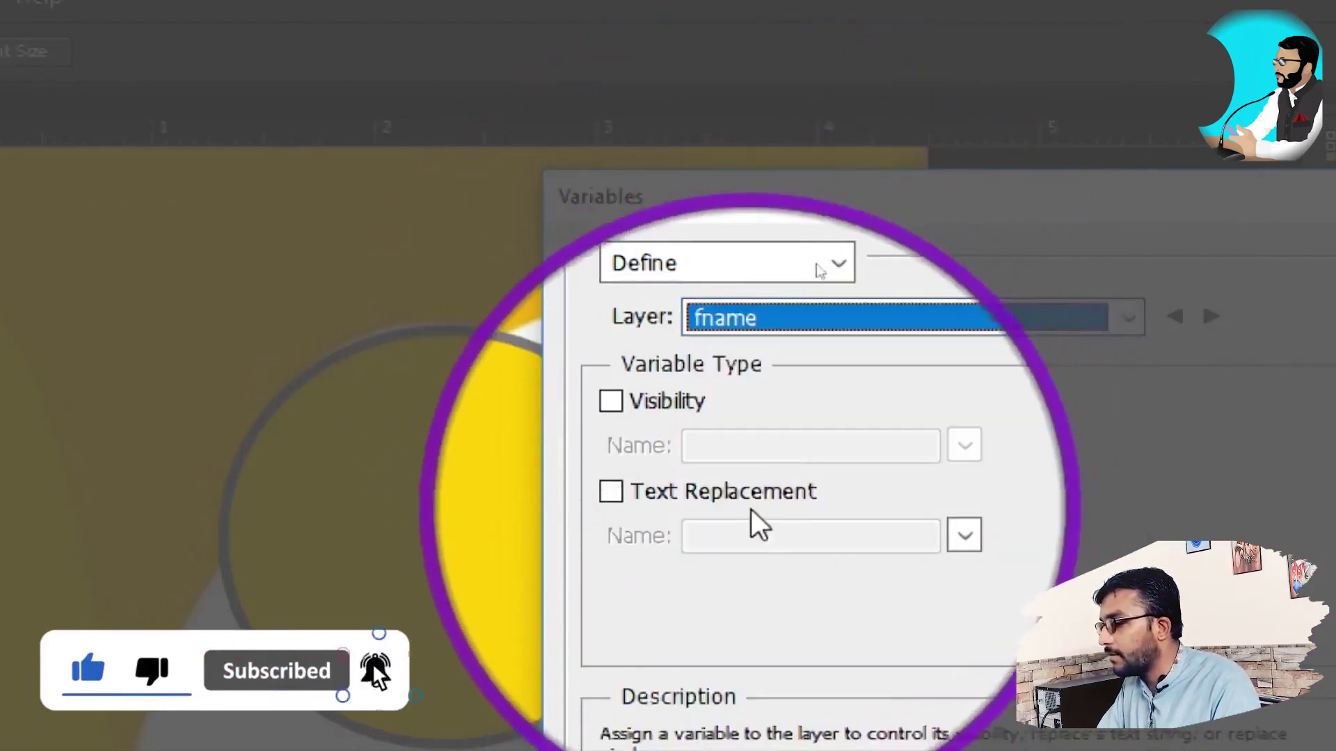
pyautogui.click(745, 496)
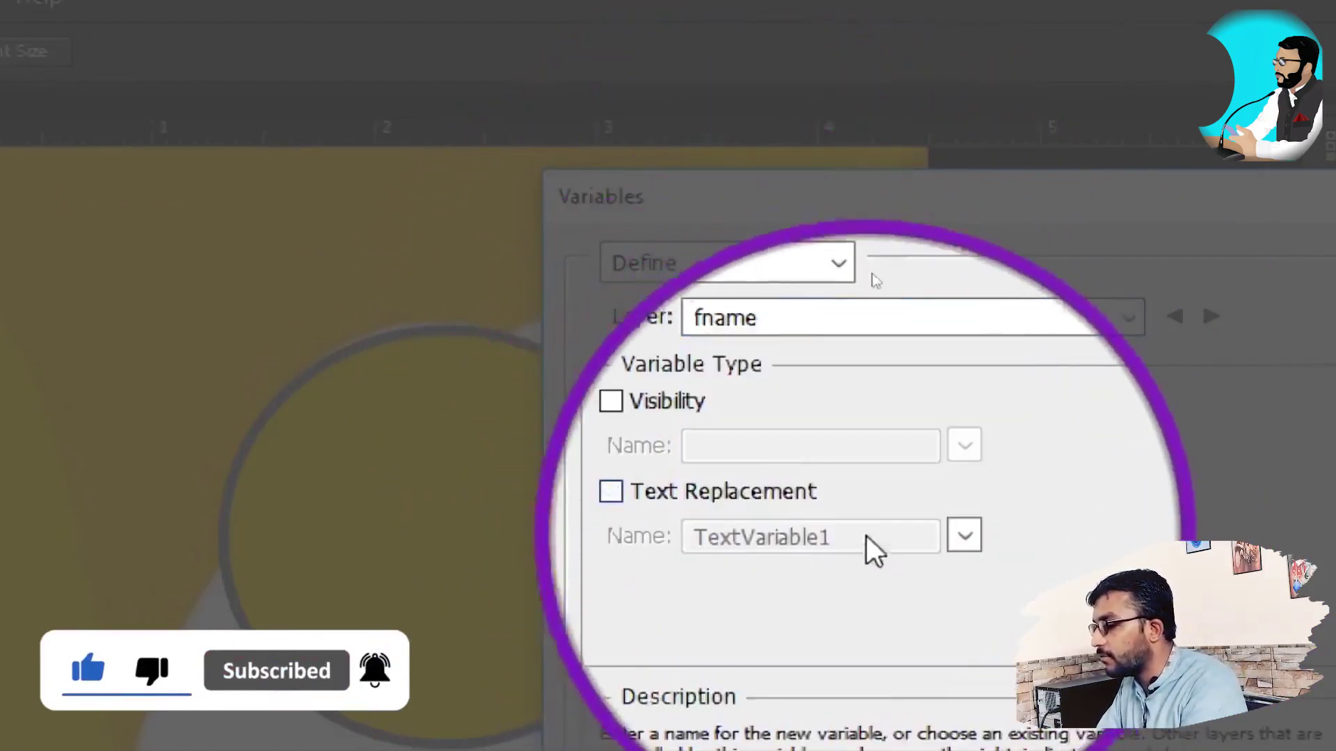
pyautogui.click(798, 502)
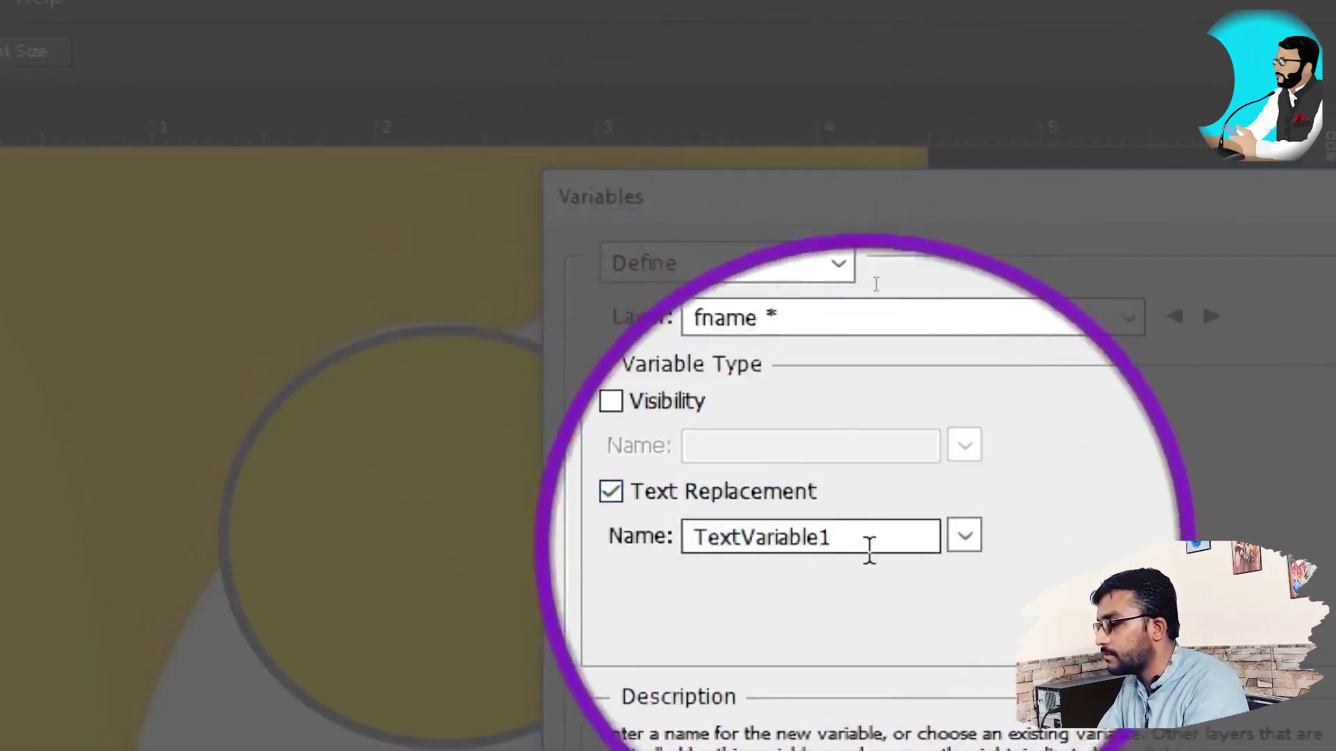
pyautogui.moveTo(869, 543); pyautogui.dragTo(635, 536)
pyautogui.write('fname')
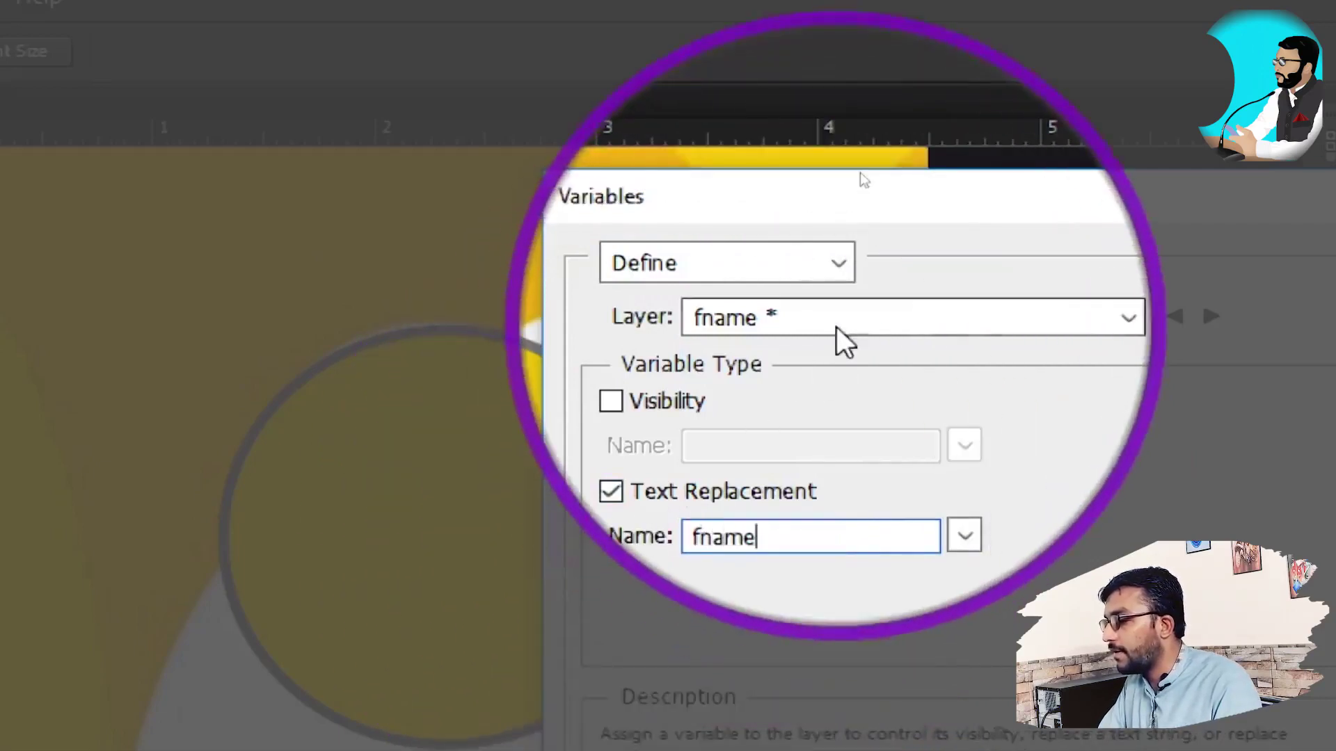
# Assign the empid layer a text replacement variable named empid.
pyautogui.click(838, 322)
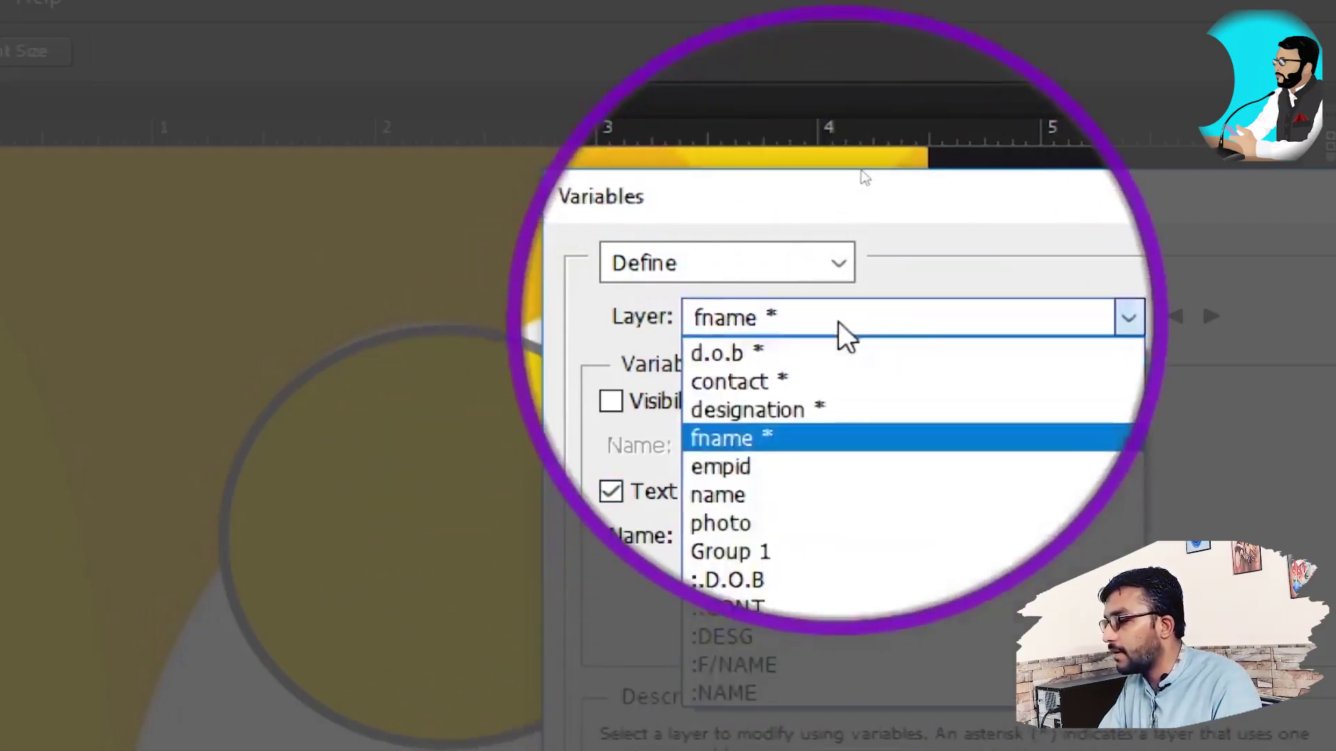
pyautogui.click(784, 466)
pyautogui.click(737, 496)
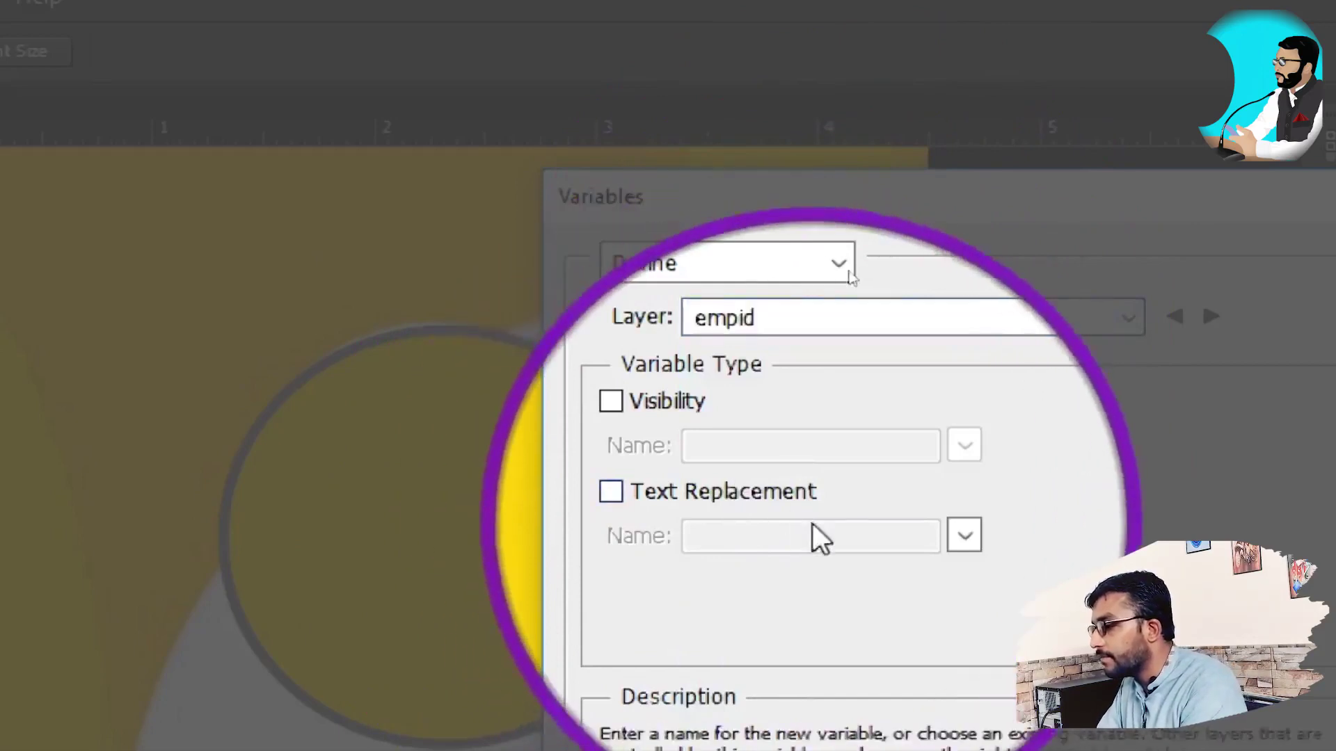
pyautogui.moveTo(826, 532); pyautogui.dragTo(694, 540)
pyautogui.write('e')
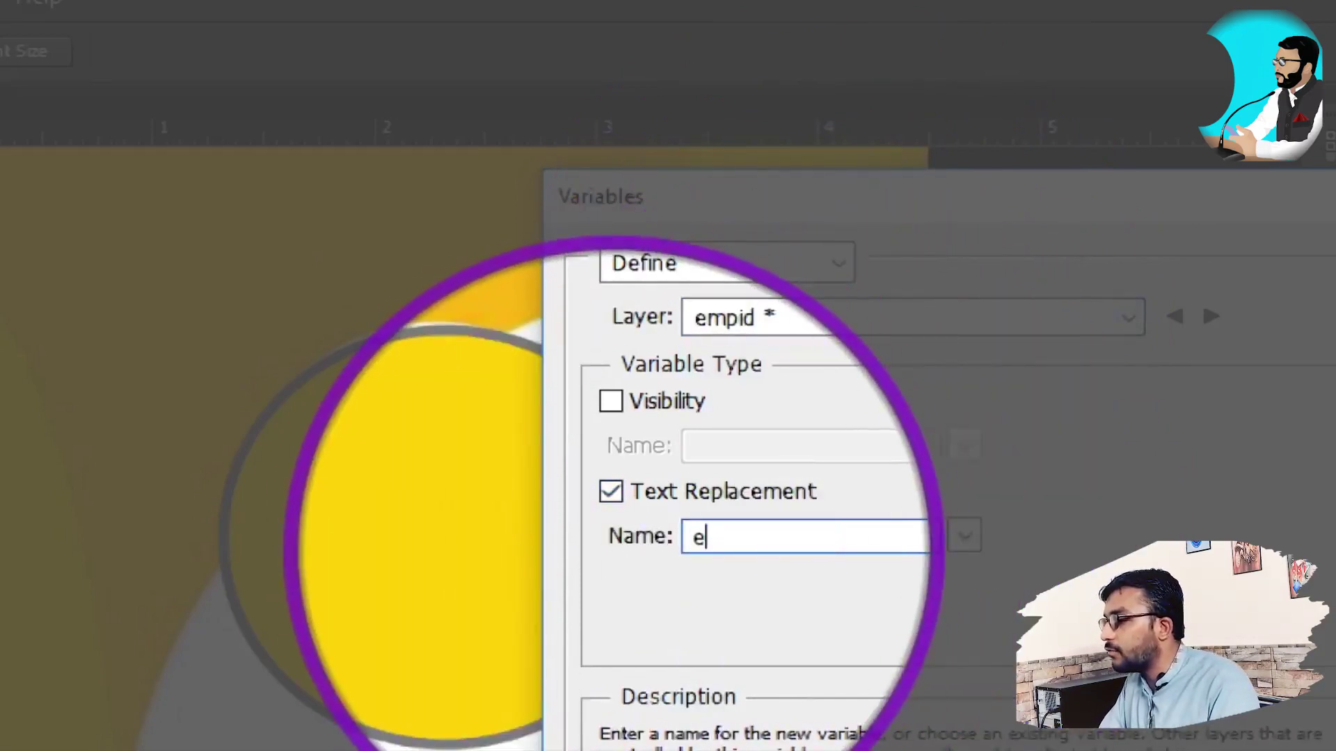
pyautogui.write('mpid')
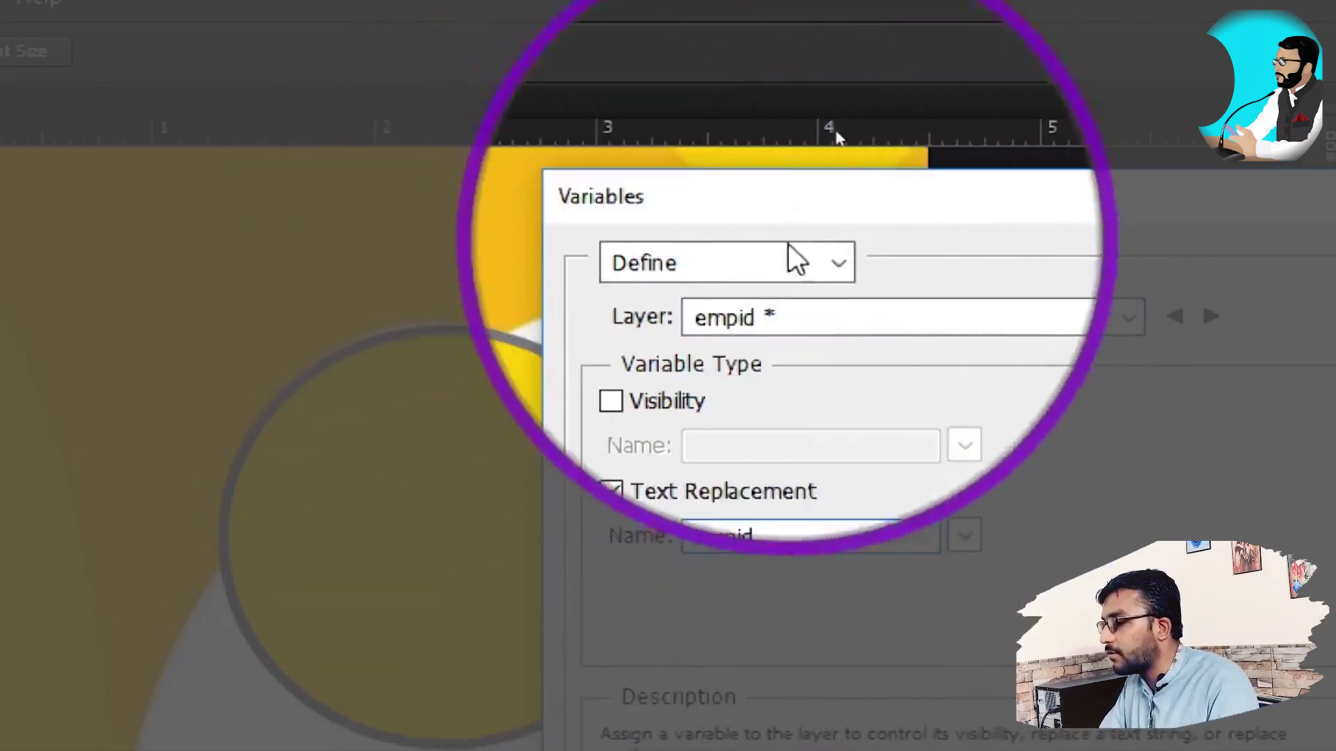
# Assign the name layer a text replacement variable named name.
pyautogui.click(786, 317)
pyautogui.click(811, 498)
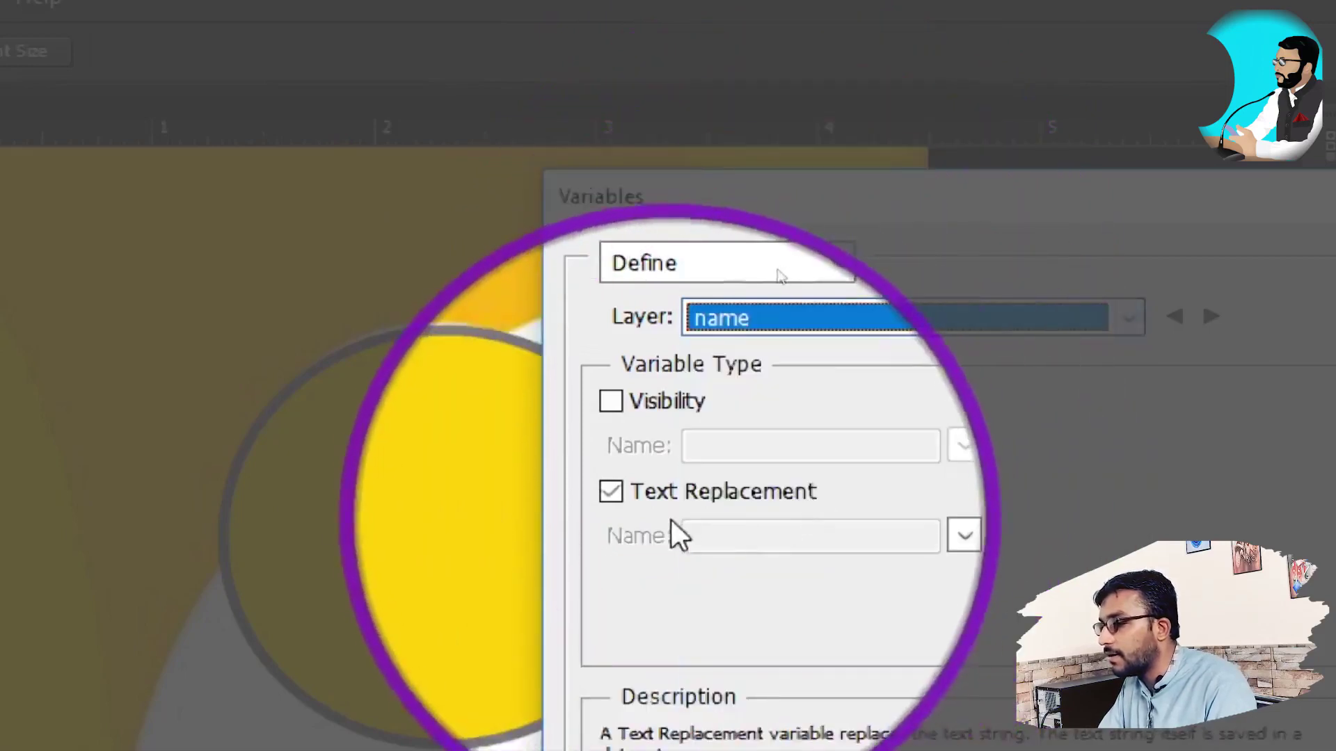
pyautogui.click(668, 491)
pyautogui.moveTo(845, 553); pyautogui.dragTo(649, 536)
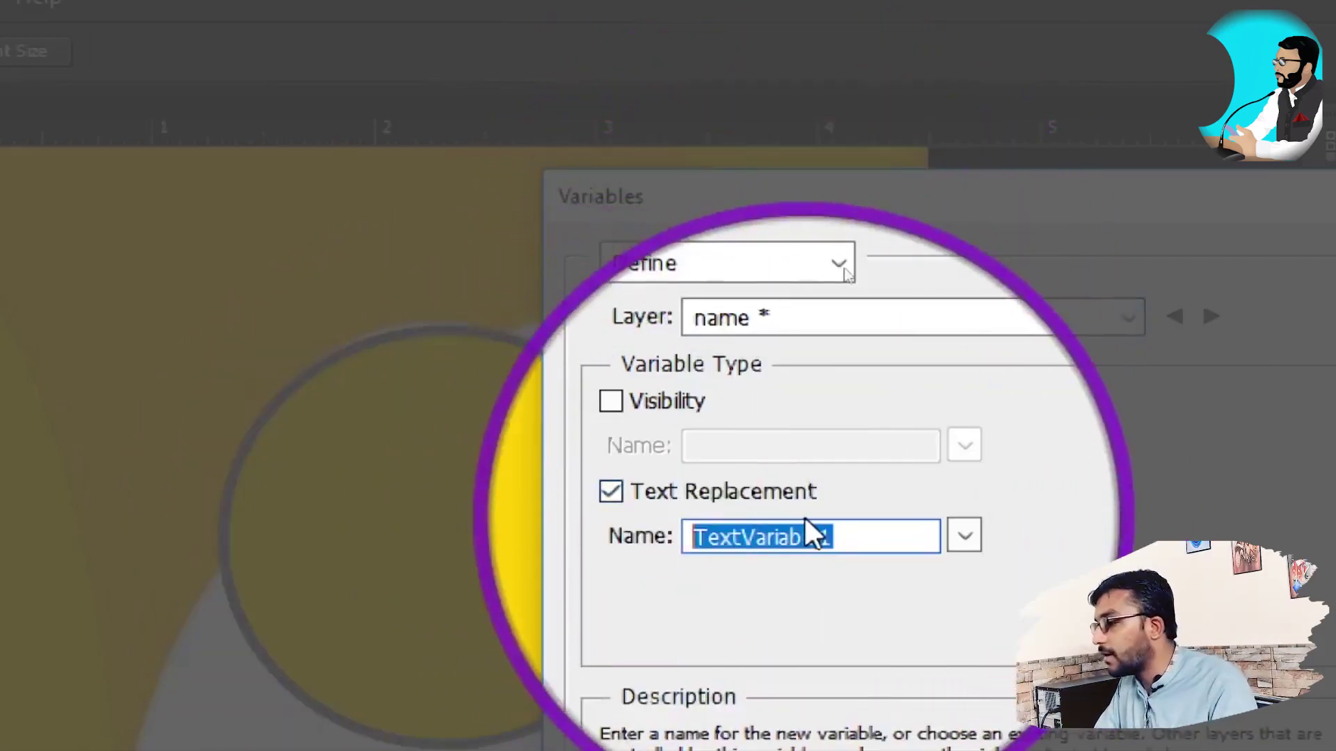
pyautogui.write('name')
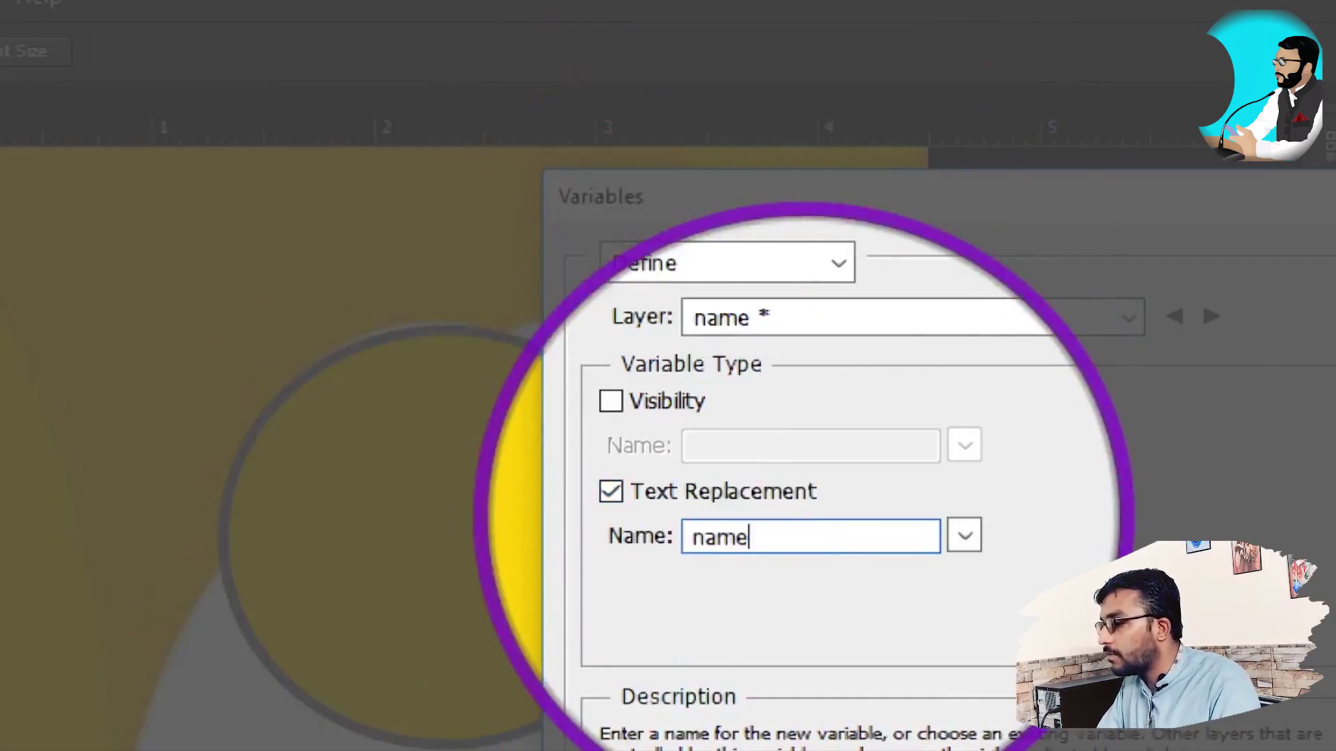
pyautogui.click(858, 320)
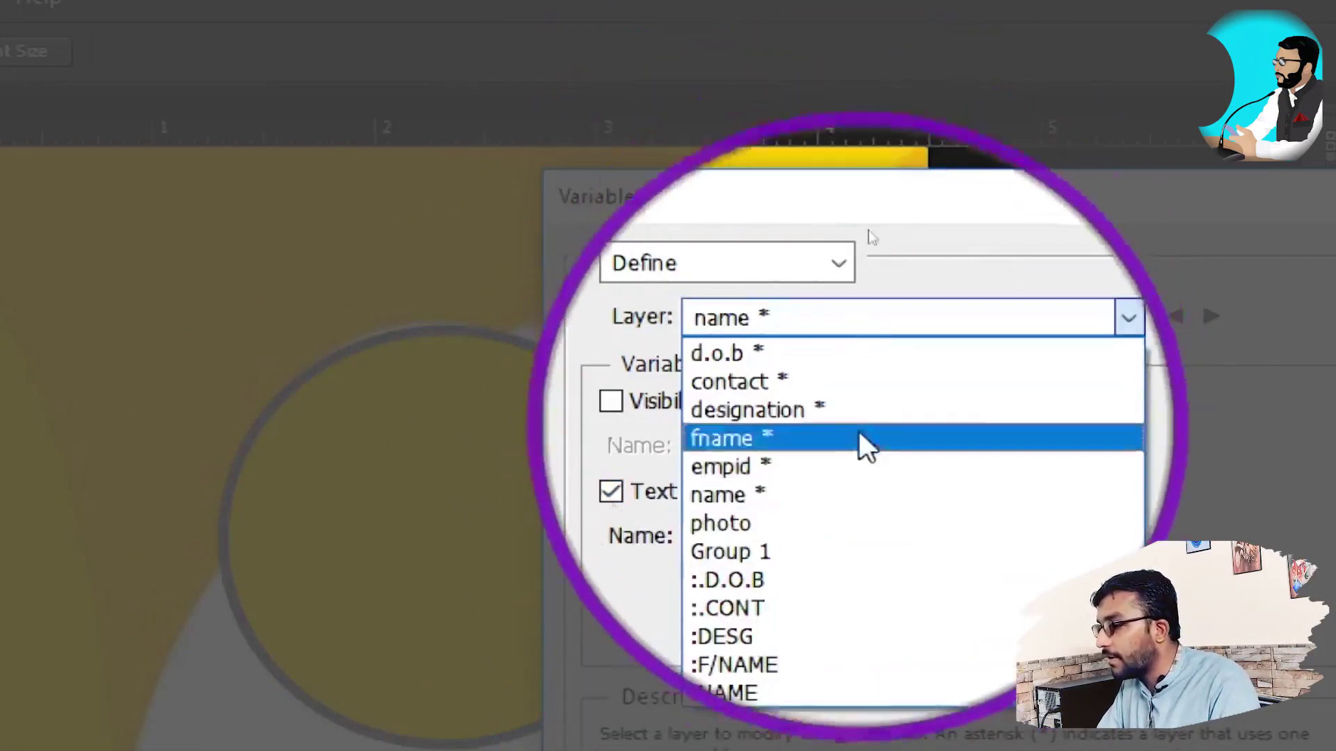
pyautogui.click(782, 526)
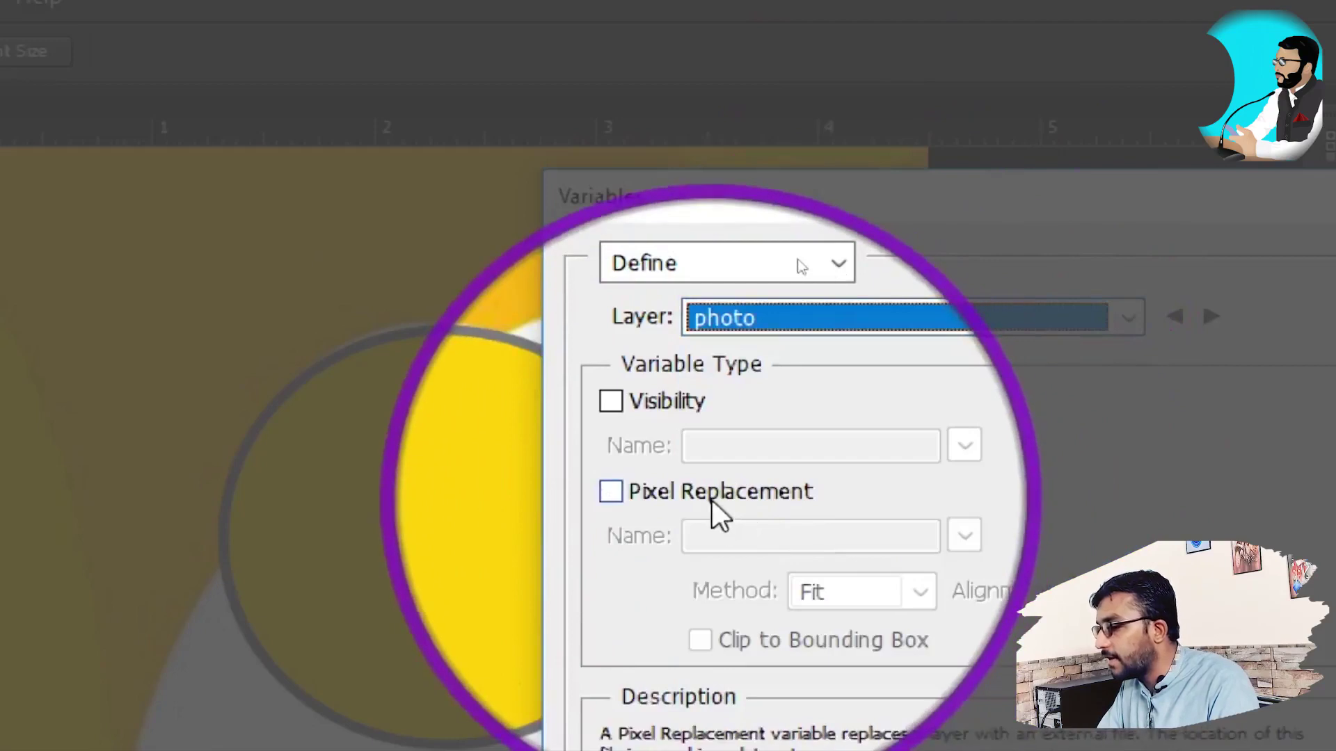
pyautogui.click(852, 320)
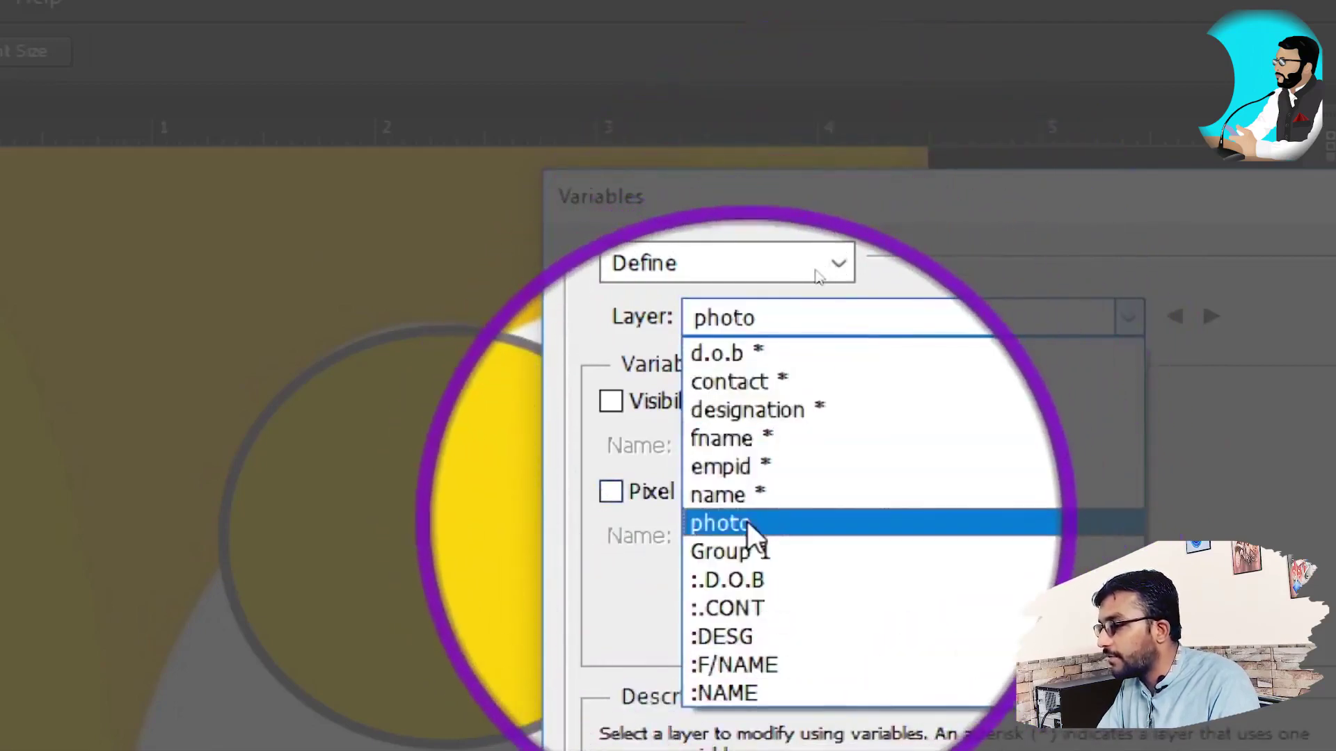
pyautogui.click(750, 523)
pyautogui.click(833, 317)
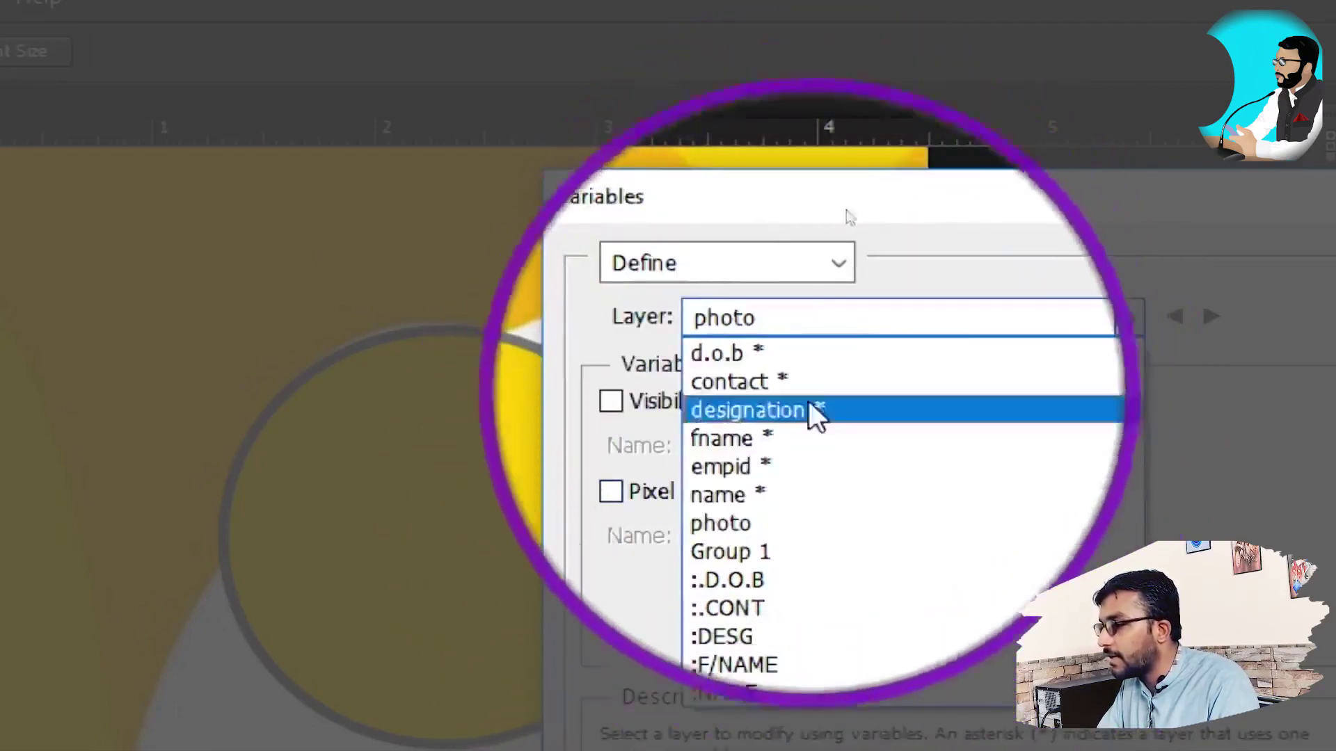
pyautogui.click(757, 494)
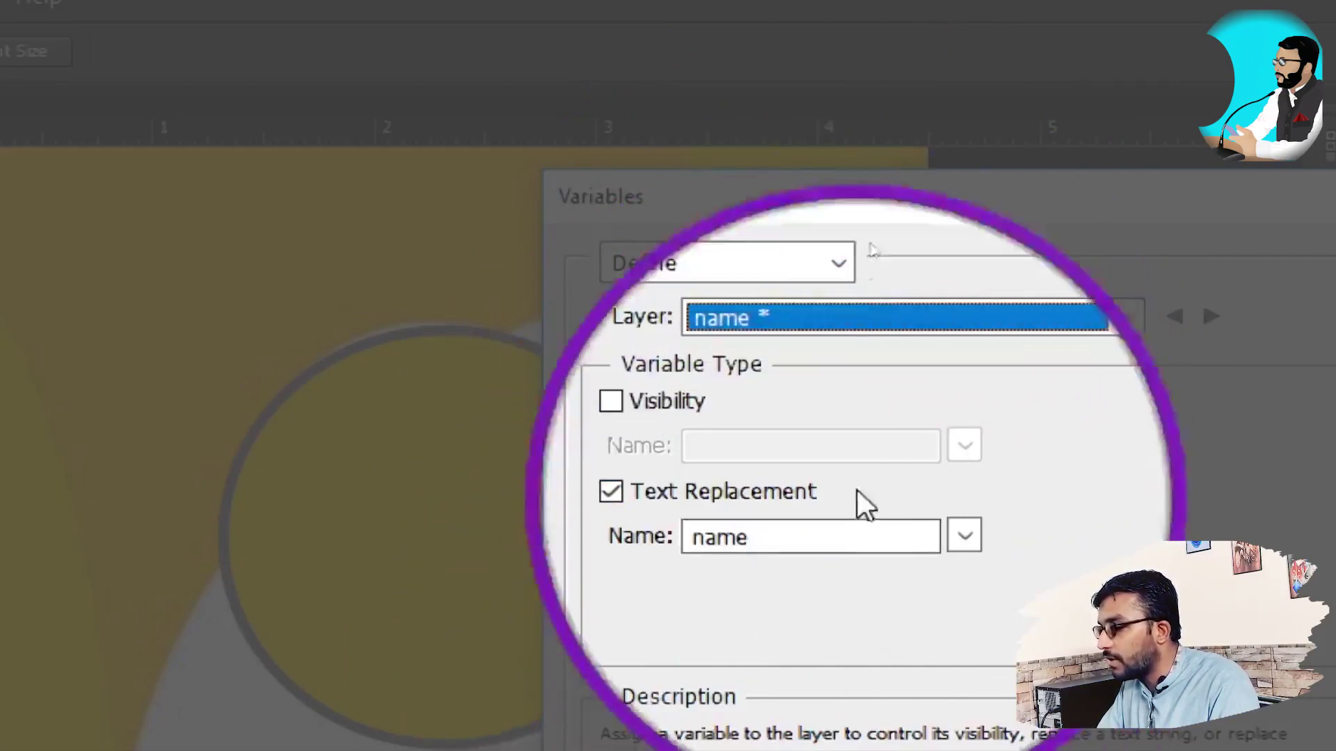
# Assign the photo layer a pixel replacement variable named photo with the Fit method, and accept the variable definitions.
pyautogui.click(842, 320)
pyautogui.click(763, 526)
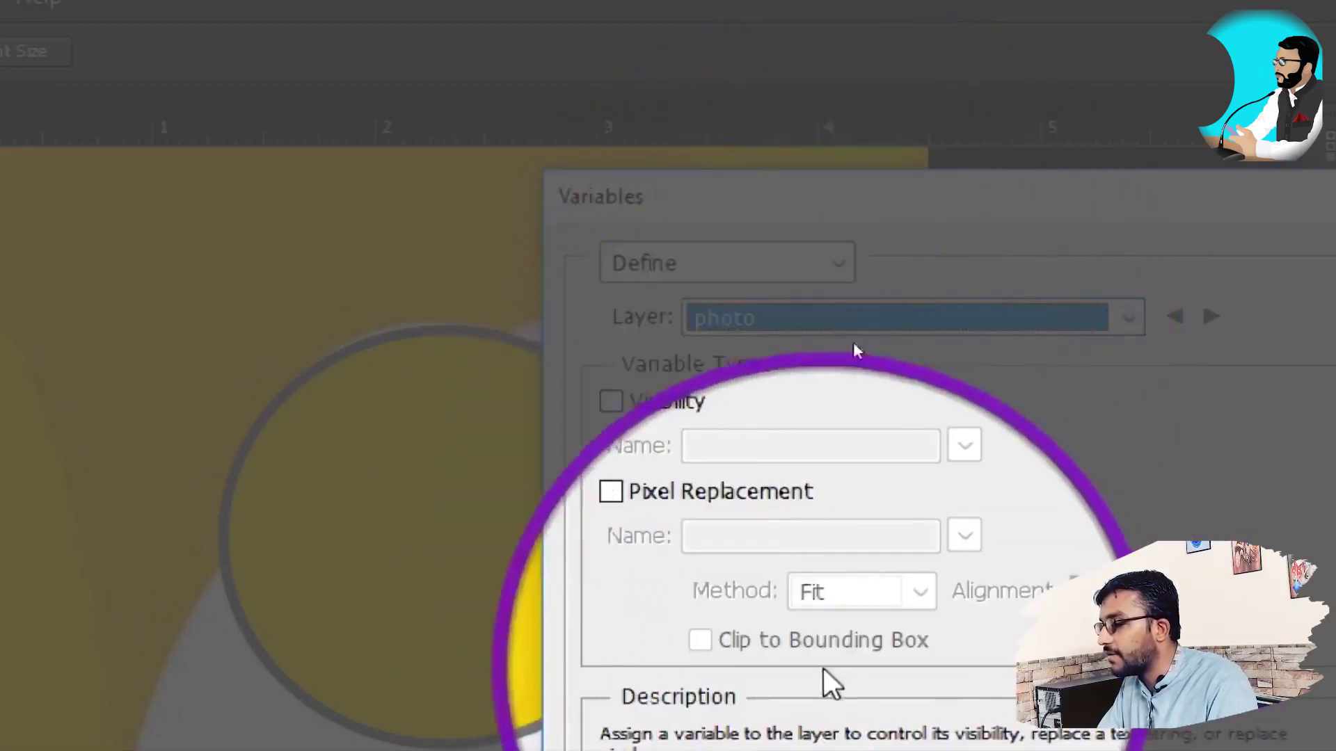
pyautogui.click(720, 491)
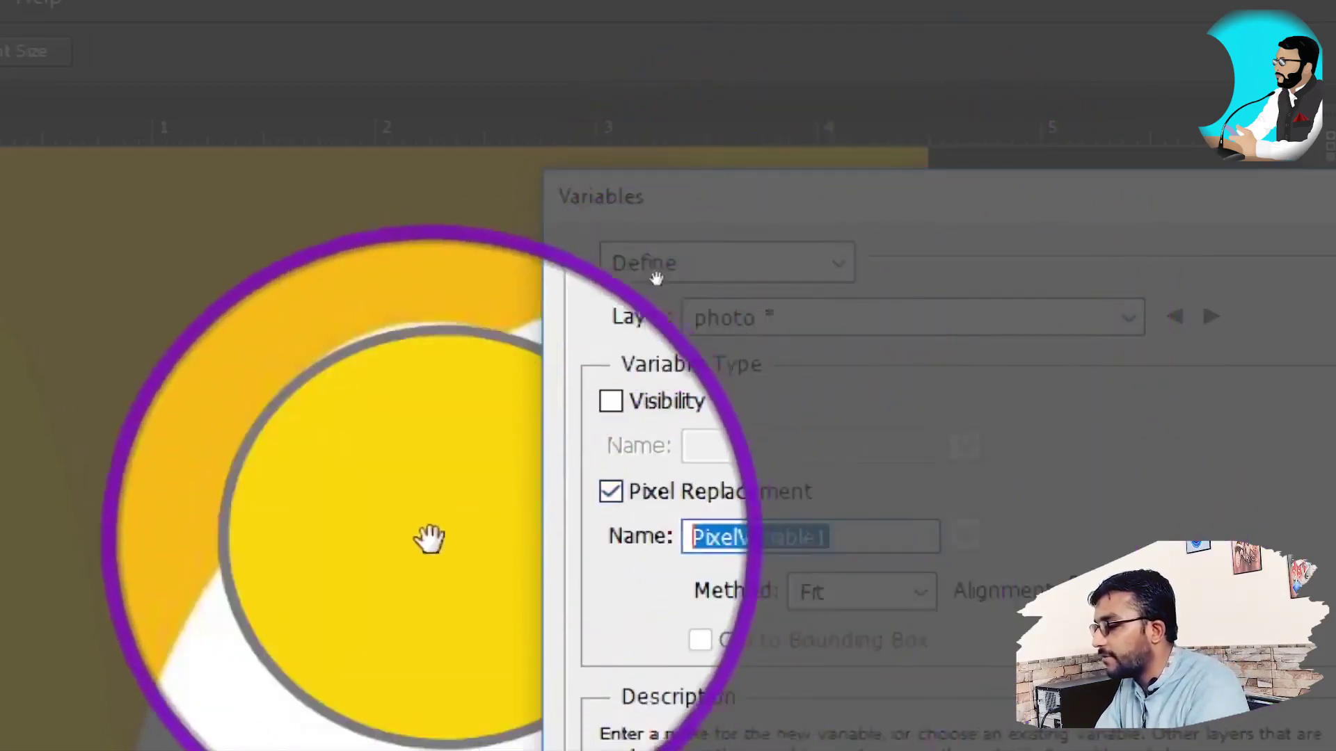
pyautogui.write('phot')
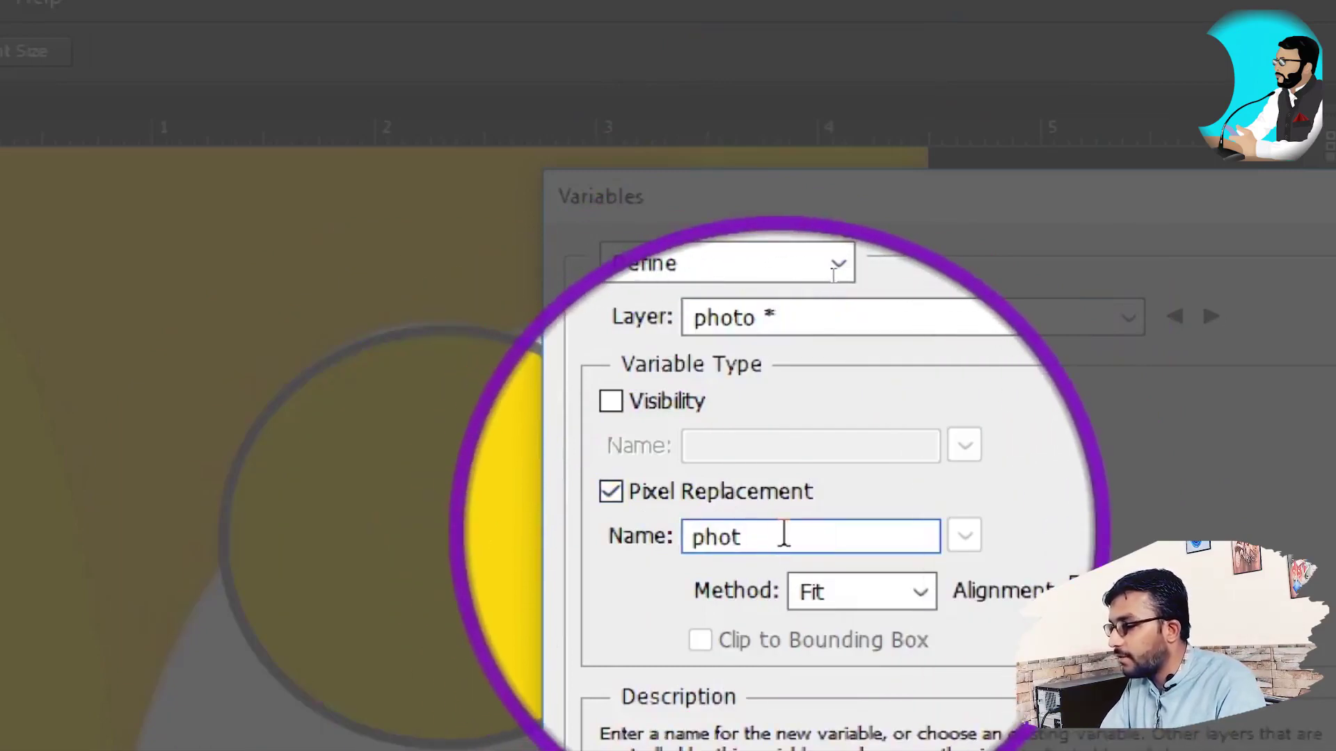
pyautogui.write('o')
pyautogui.click(874, 588)
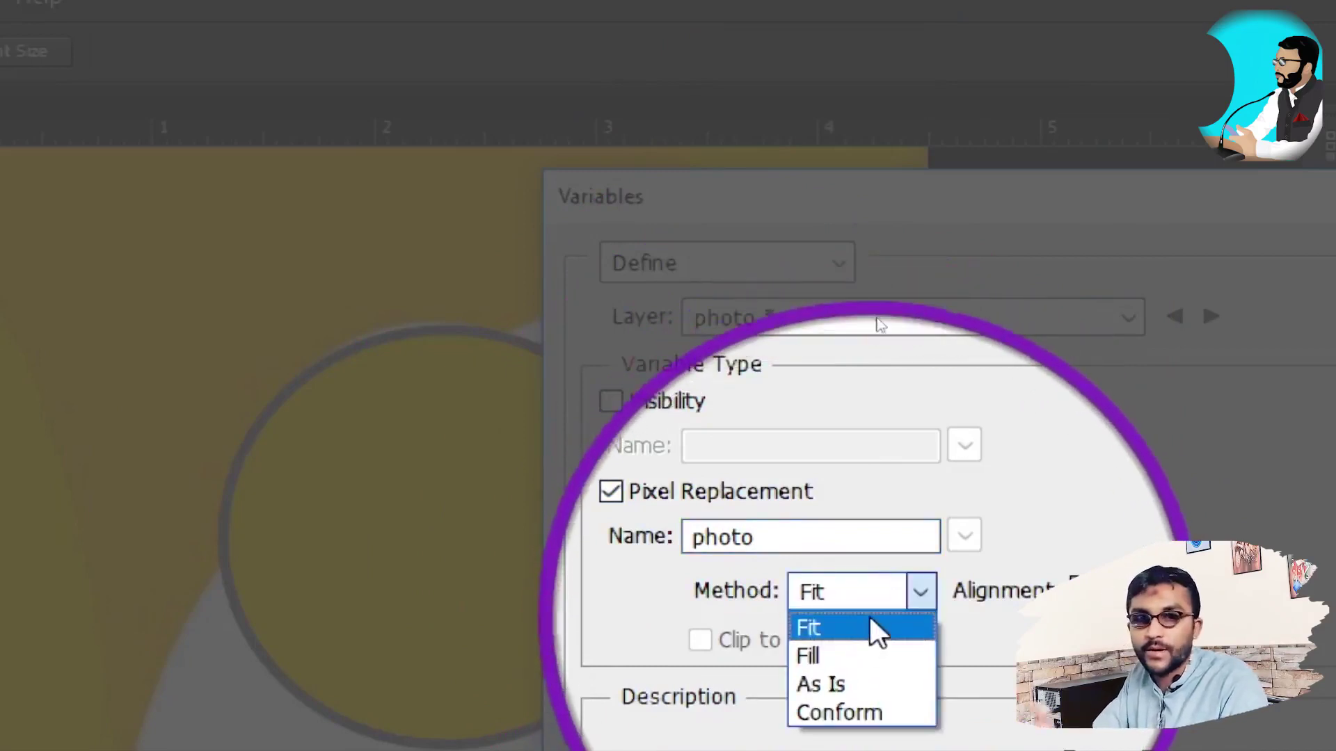
pyautogui.click(870, 626)
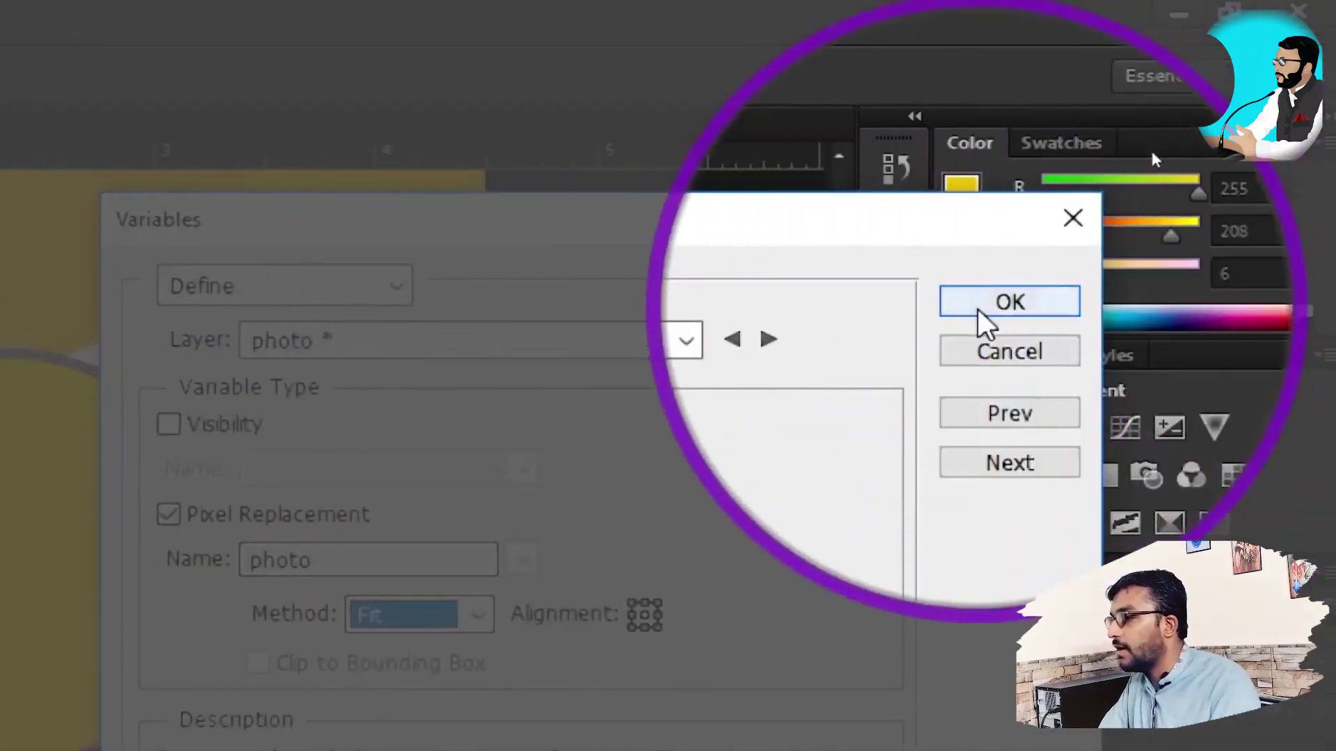
pyautogui.click(980, 306)
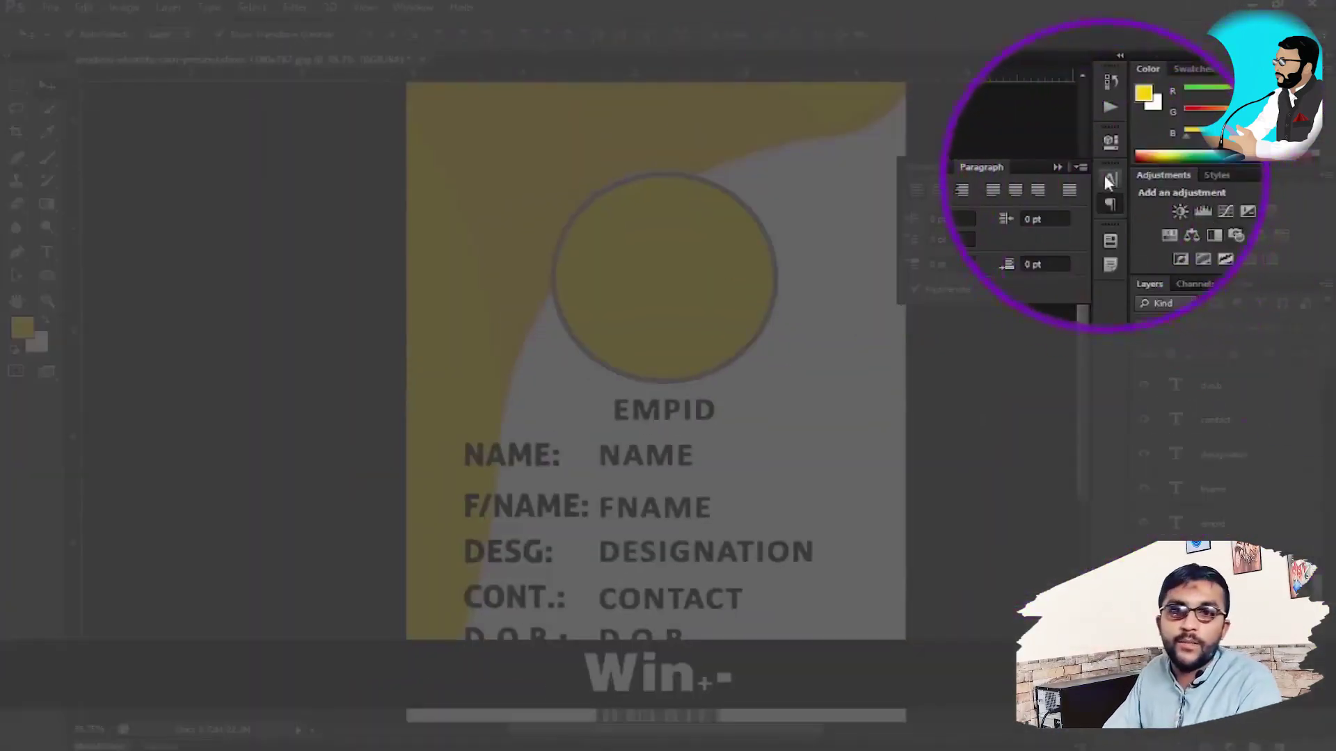
# Switch to the employee data workbook in Excel and save it as RIDDLES FILE.
pyautogui.click(1110, 204)
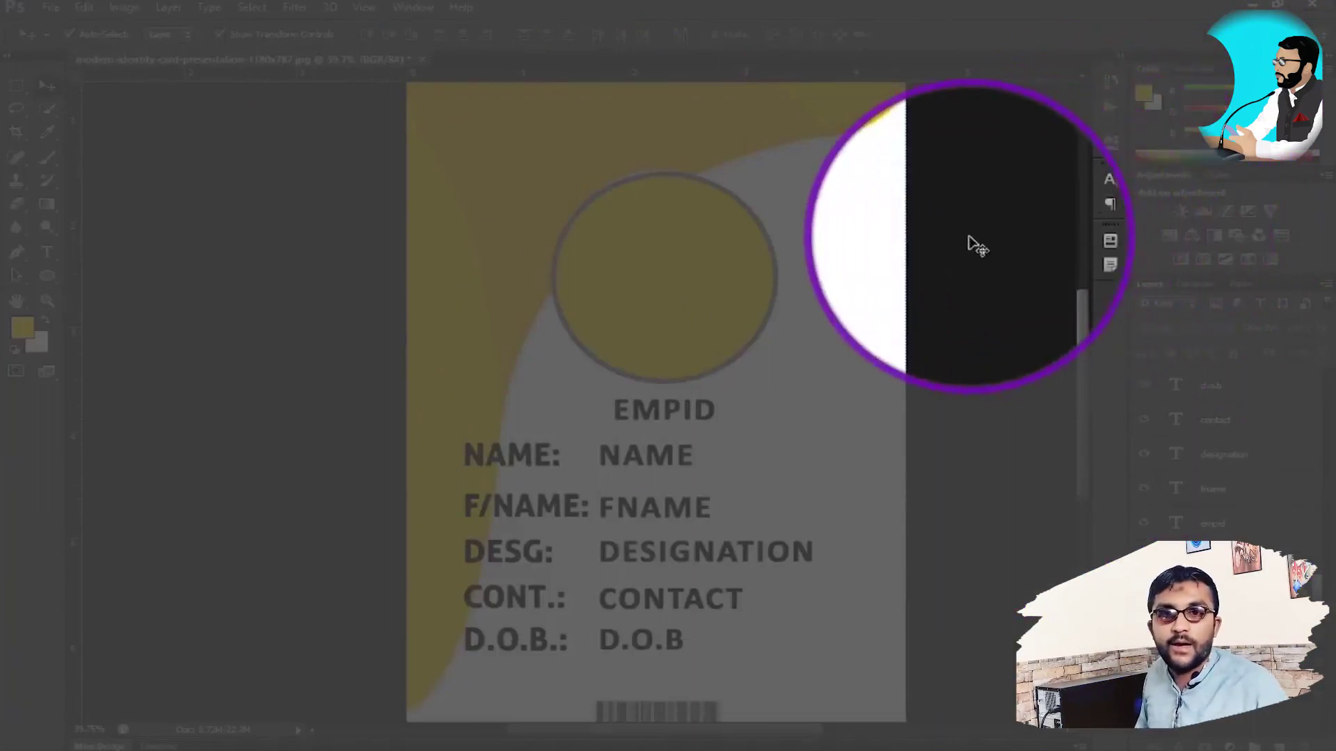
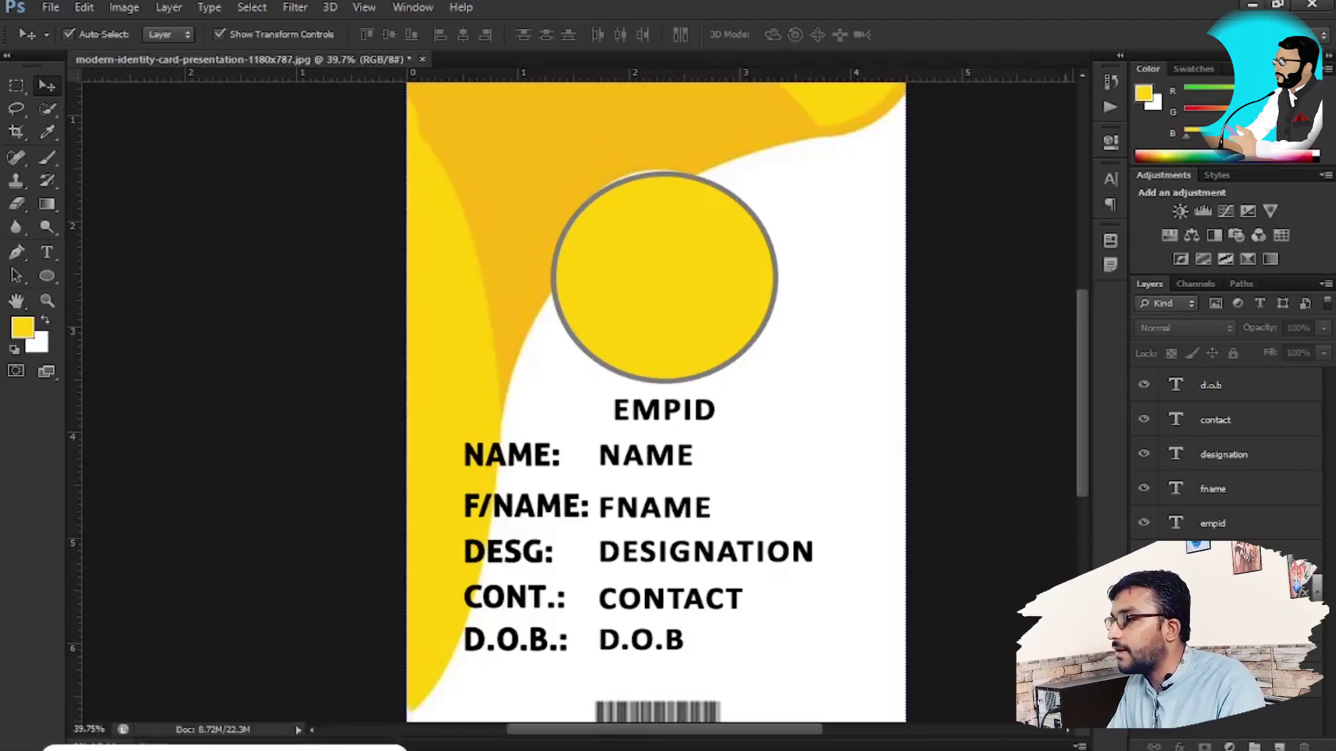
pyautogui.click(807, 750)
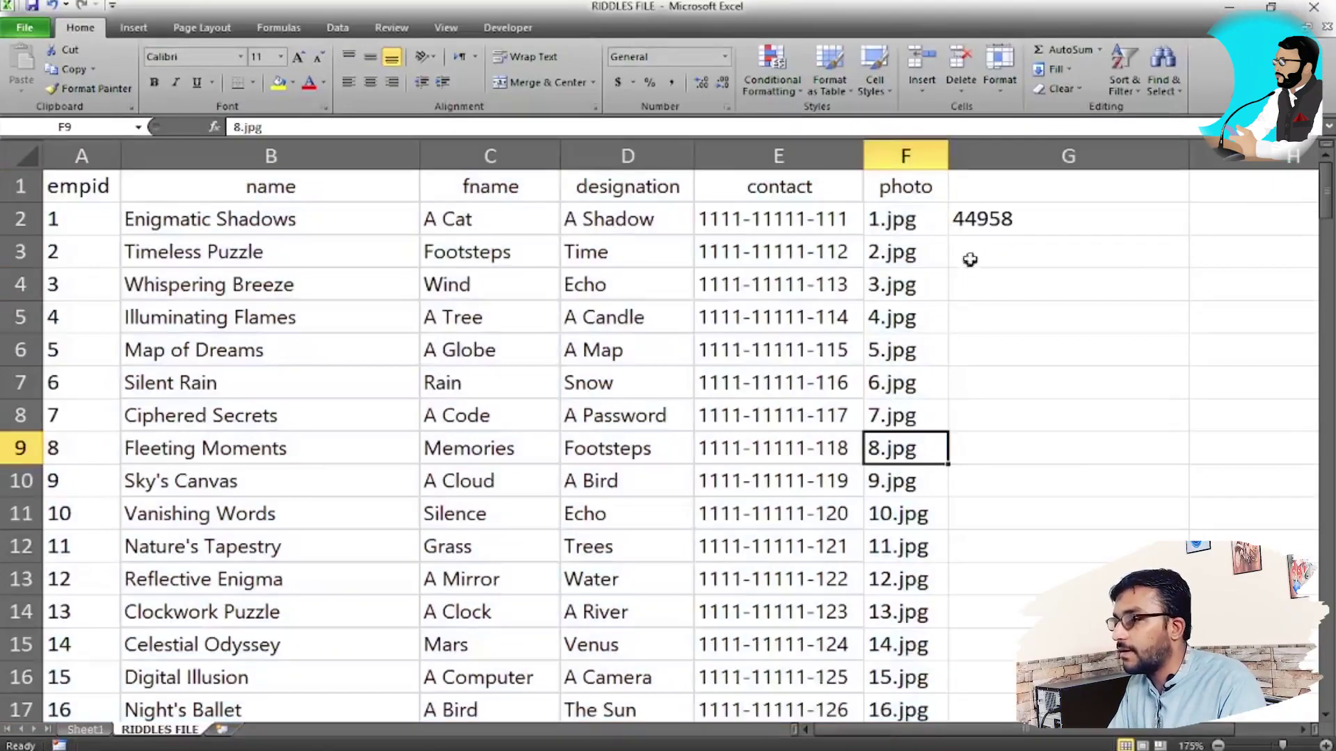
pyautogui.click(991, 229)
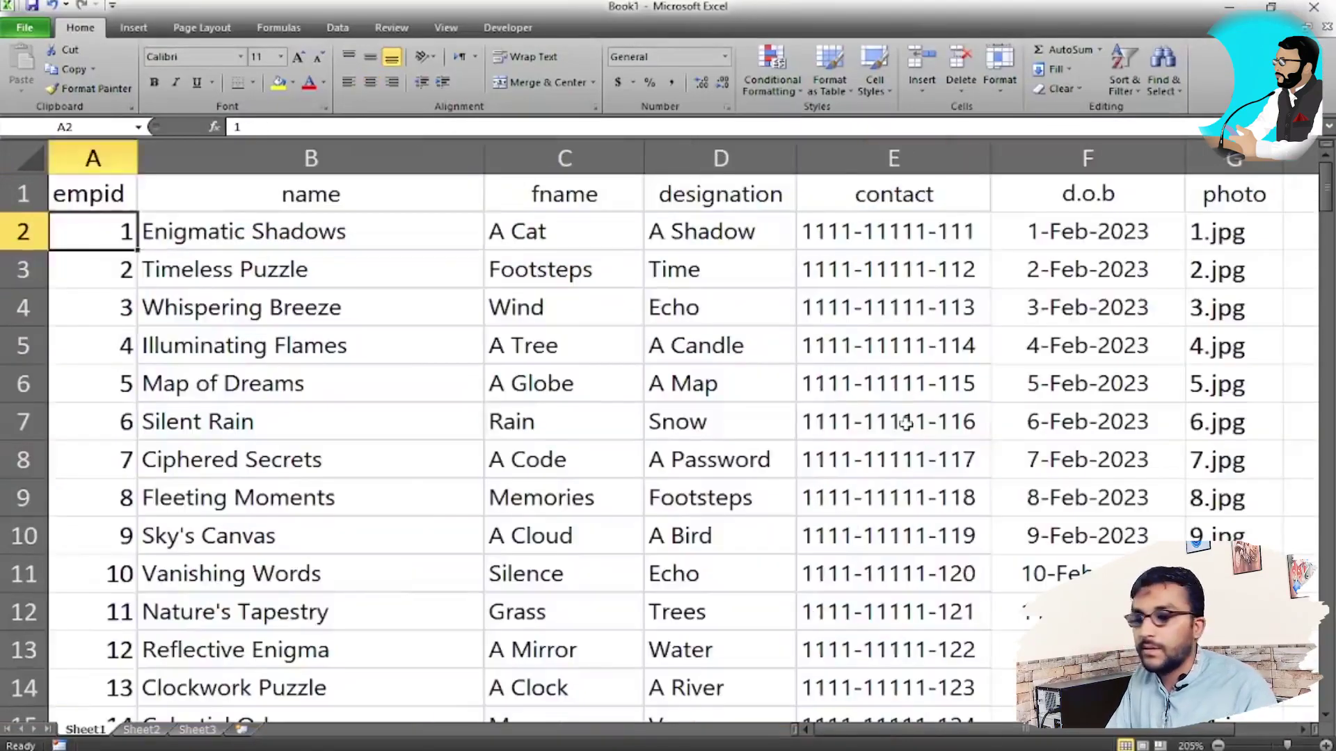
pyautogui.click(908, 410)
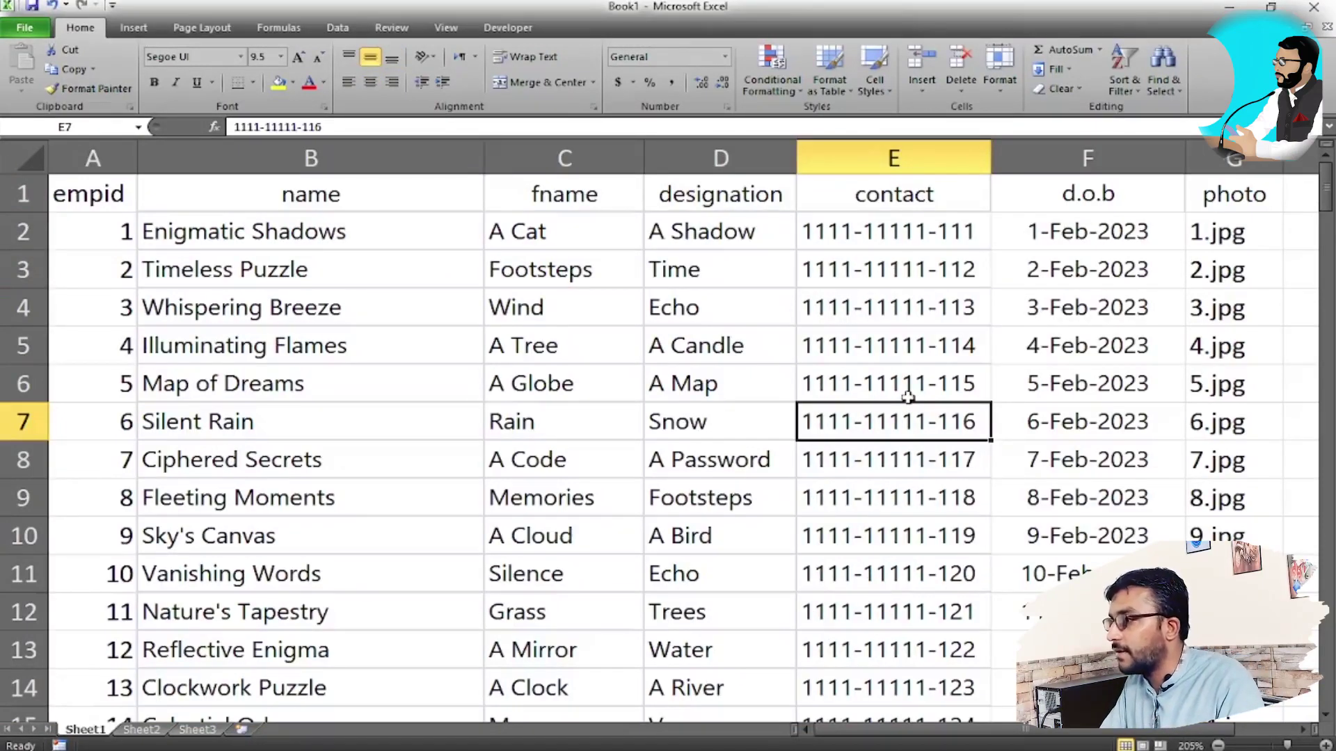
pyautogui.press('Return')
pyautogui.click(723, 395)
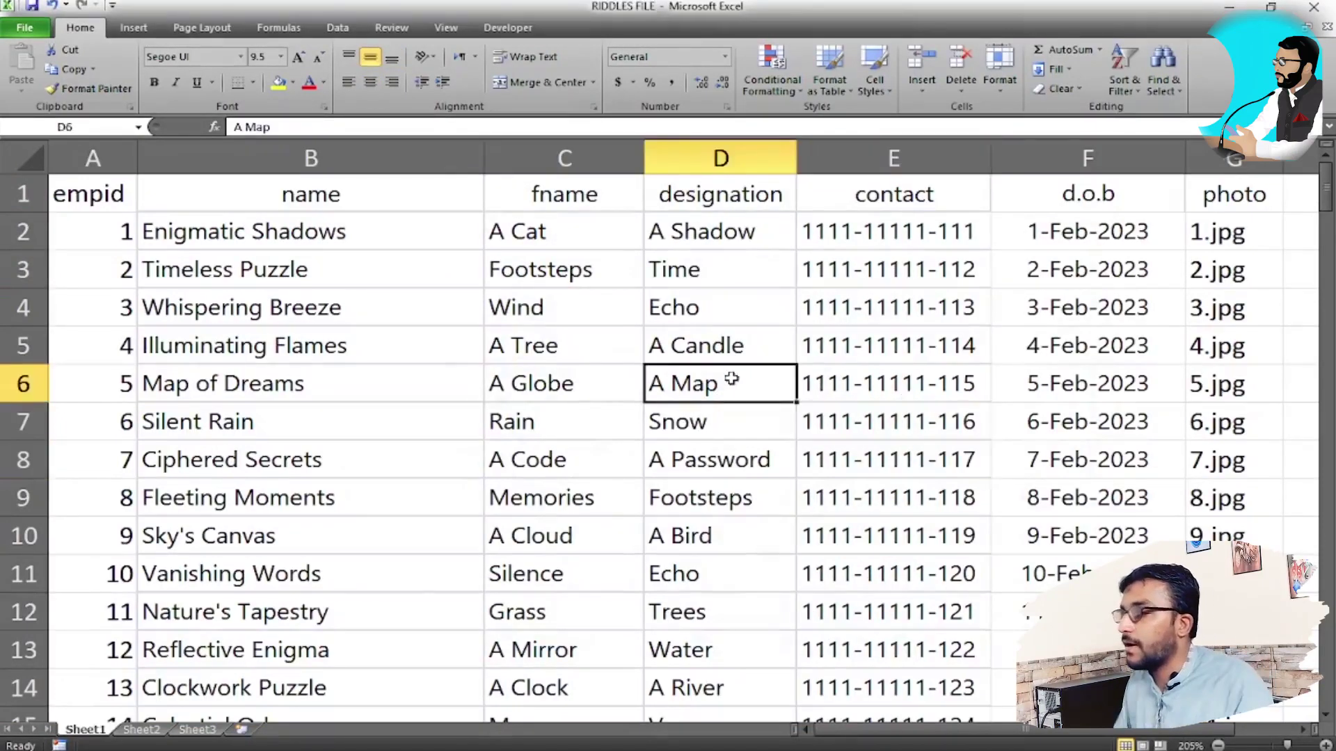
pyautogui.click(741, 316)
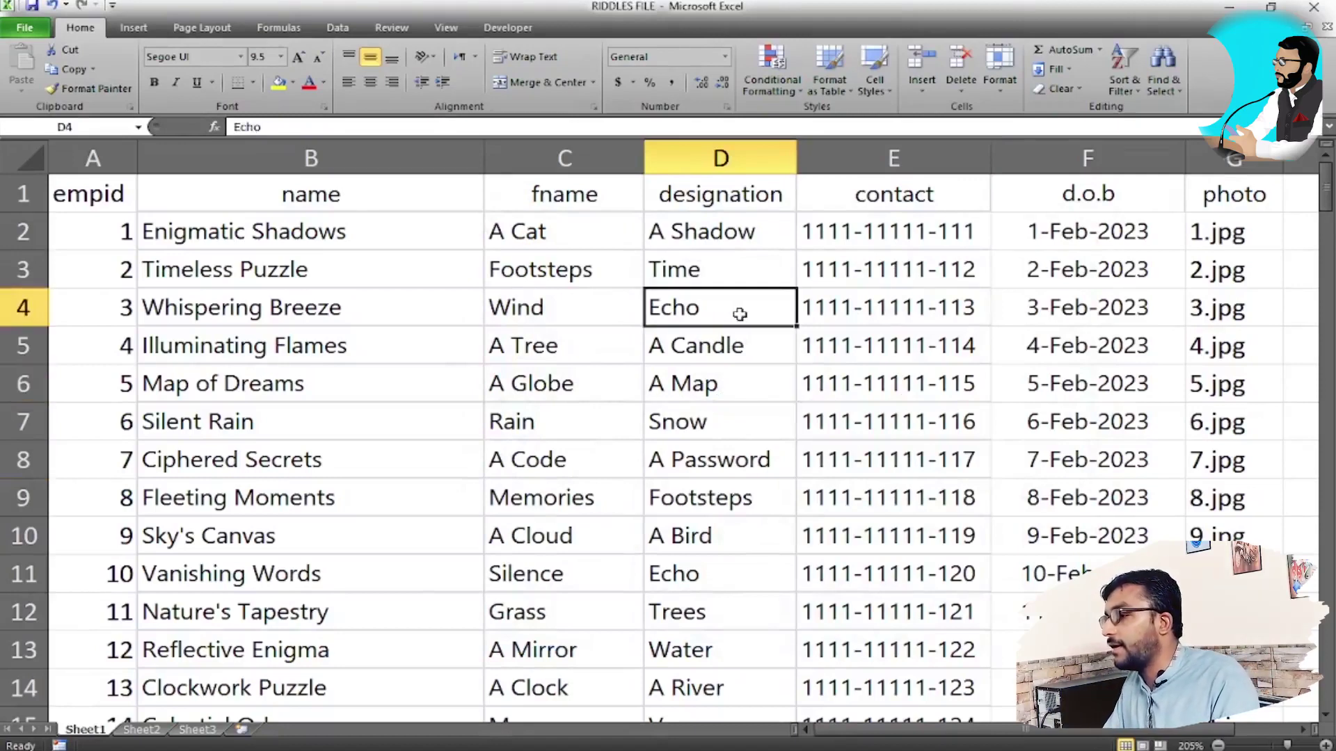
pyautogui.click(1261, 304)
pyautogui.click(926, 343)
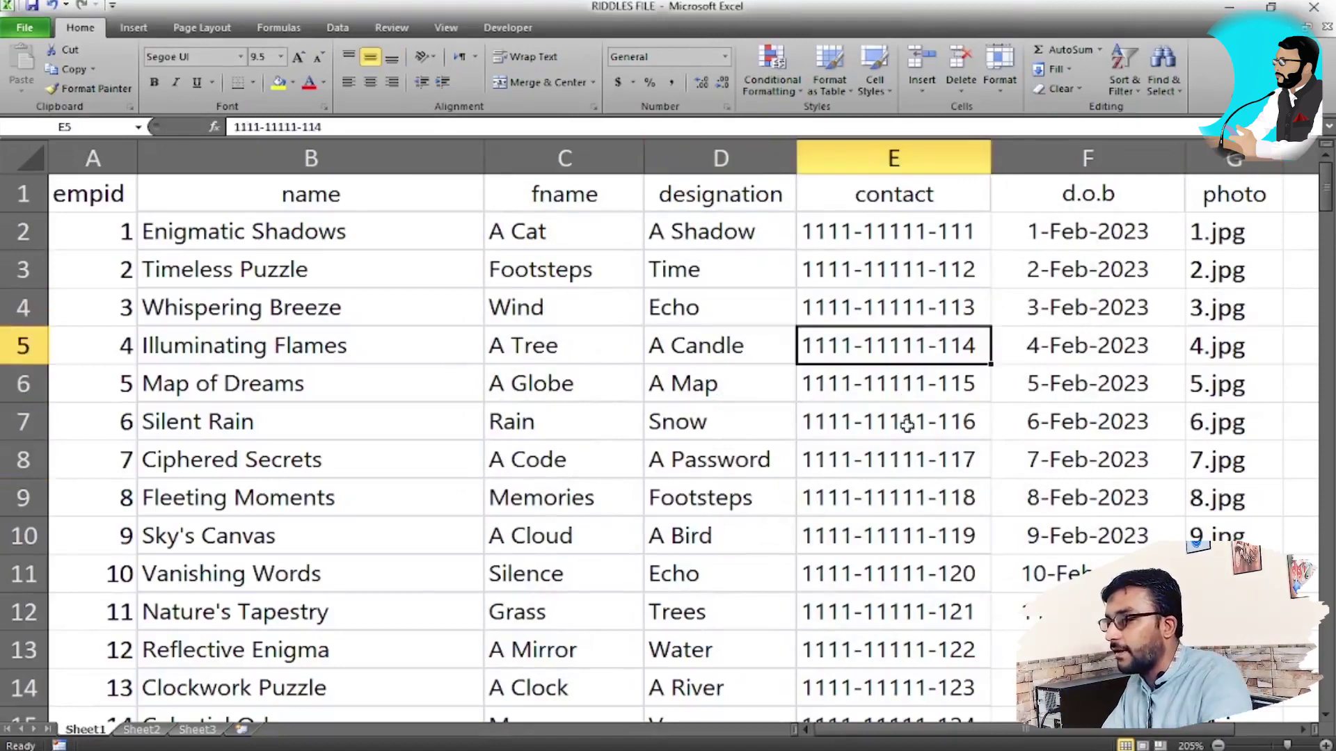
# Save the active employee sheet as a Text (Tab delimited) file named RIDDLES FILE, keeping that format.
pyautogui.press('F12')
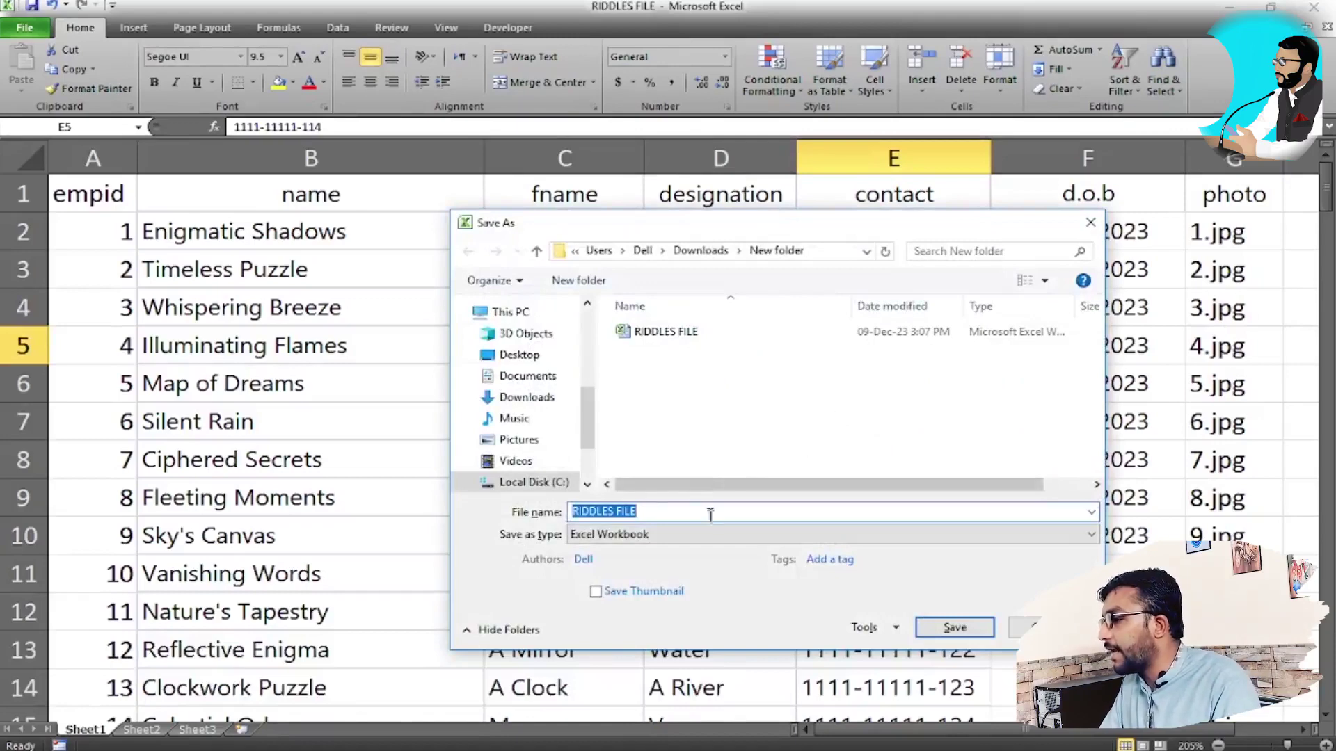
pyautogui.click(686, 535)
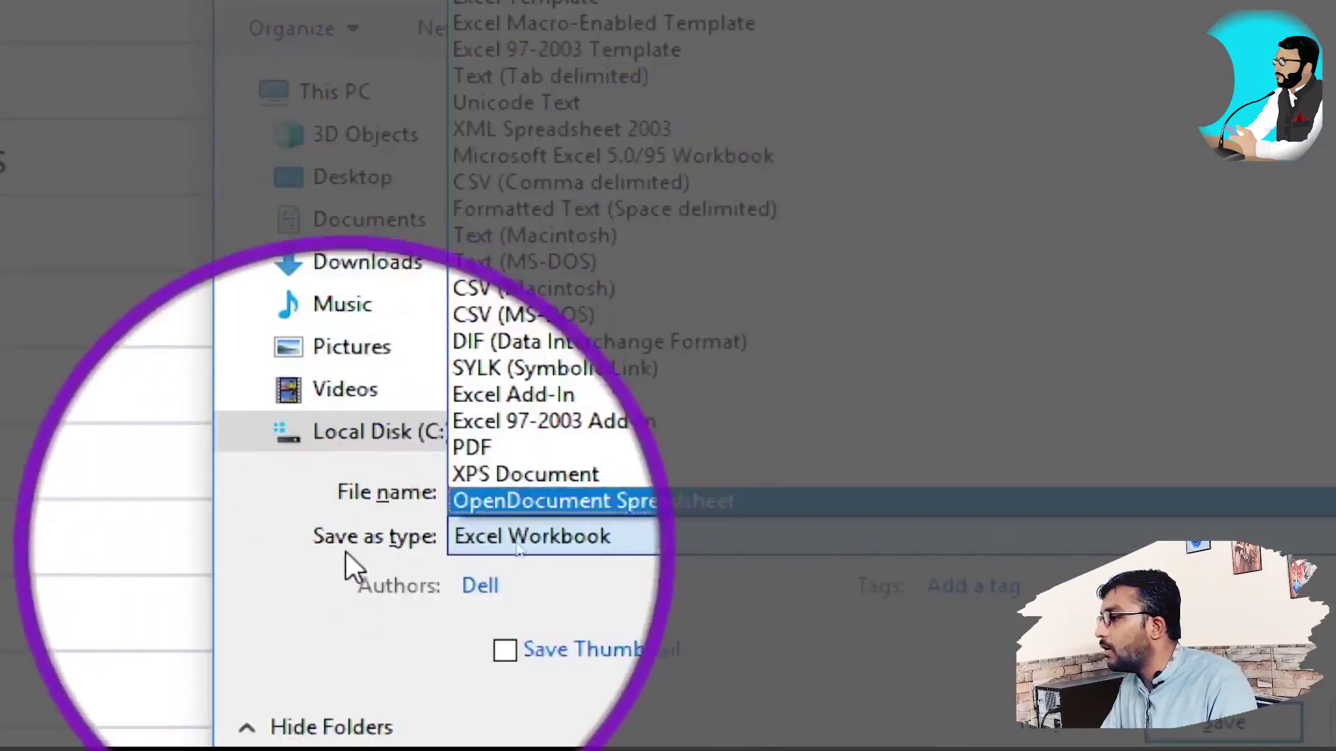
pyautogui.click(500, 536)
pyautogui.click(499, 536)
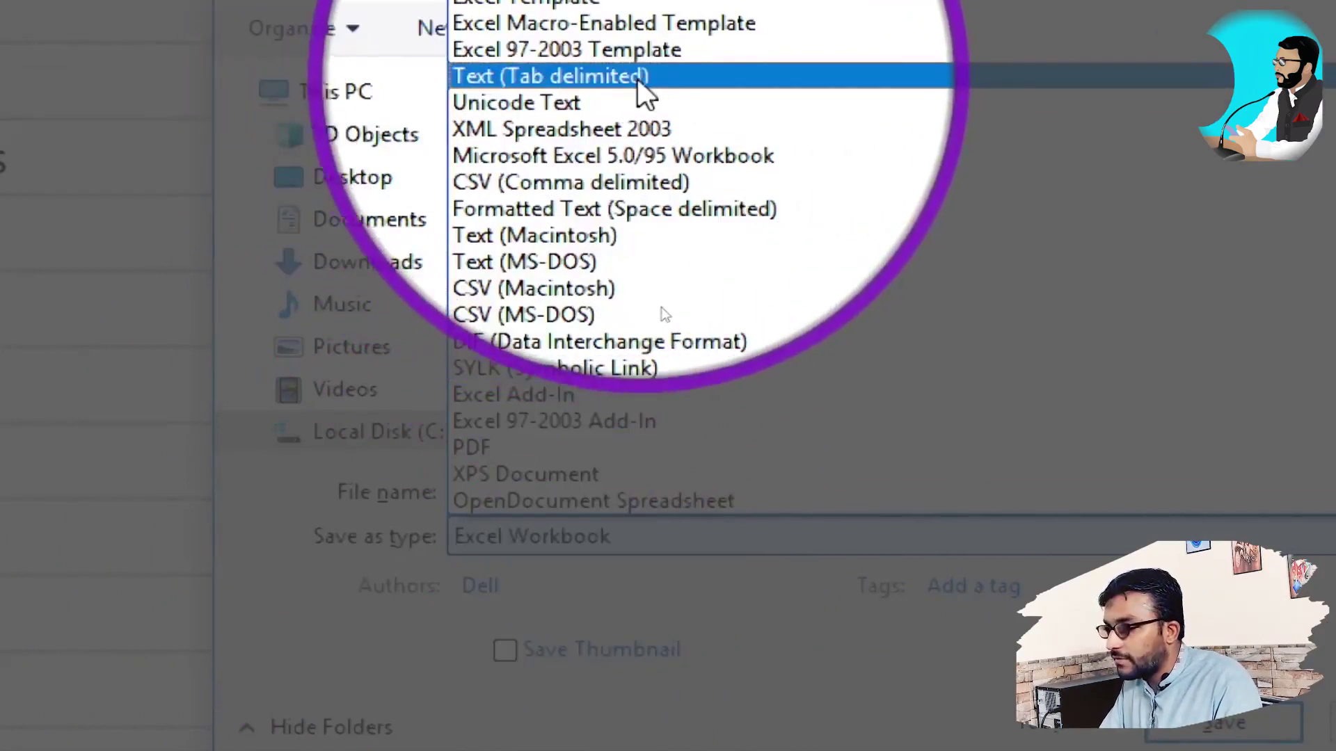
pyautogui.click(626, 77)
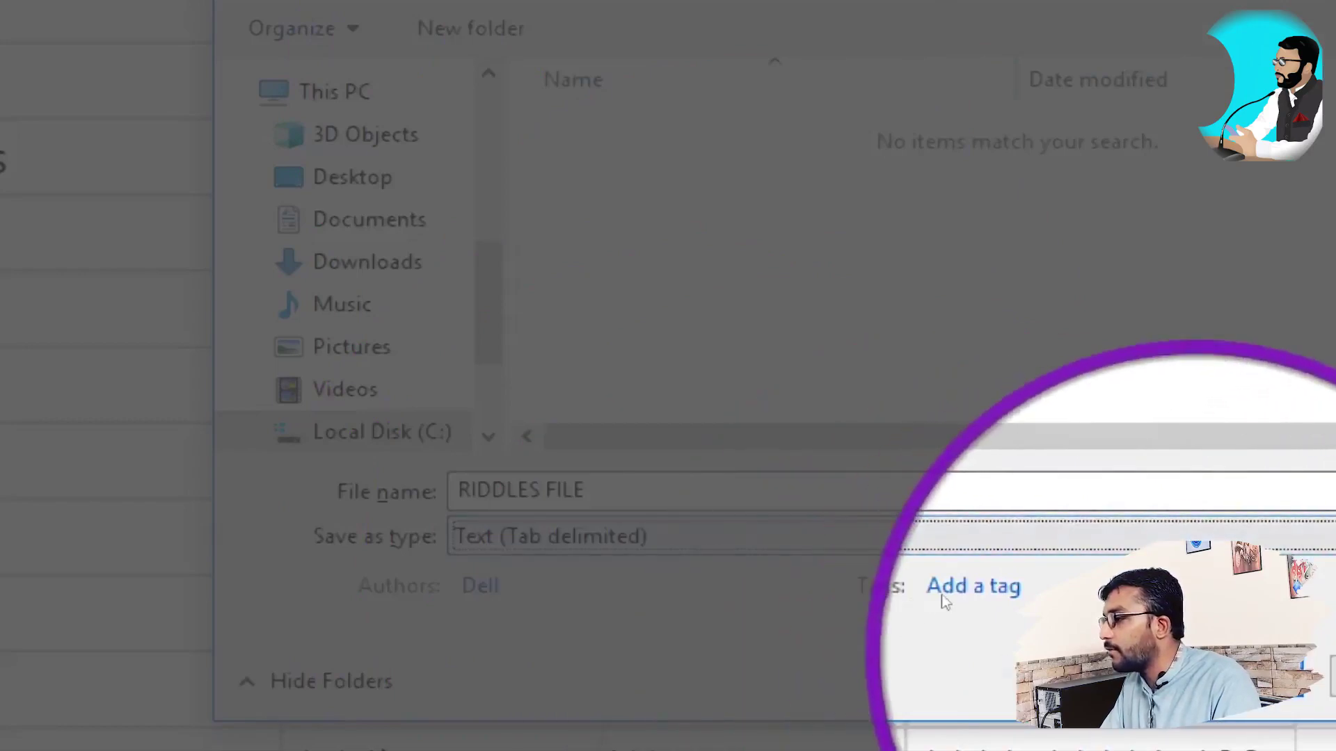
pyautogui.click(1195, 673)
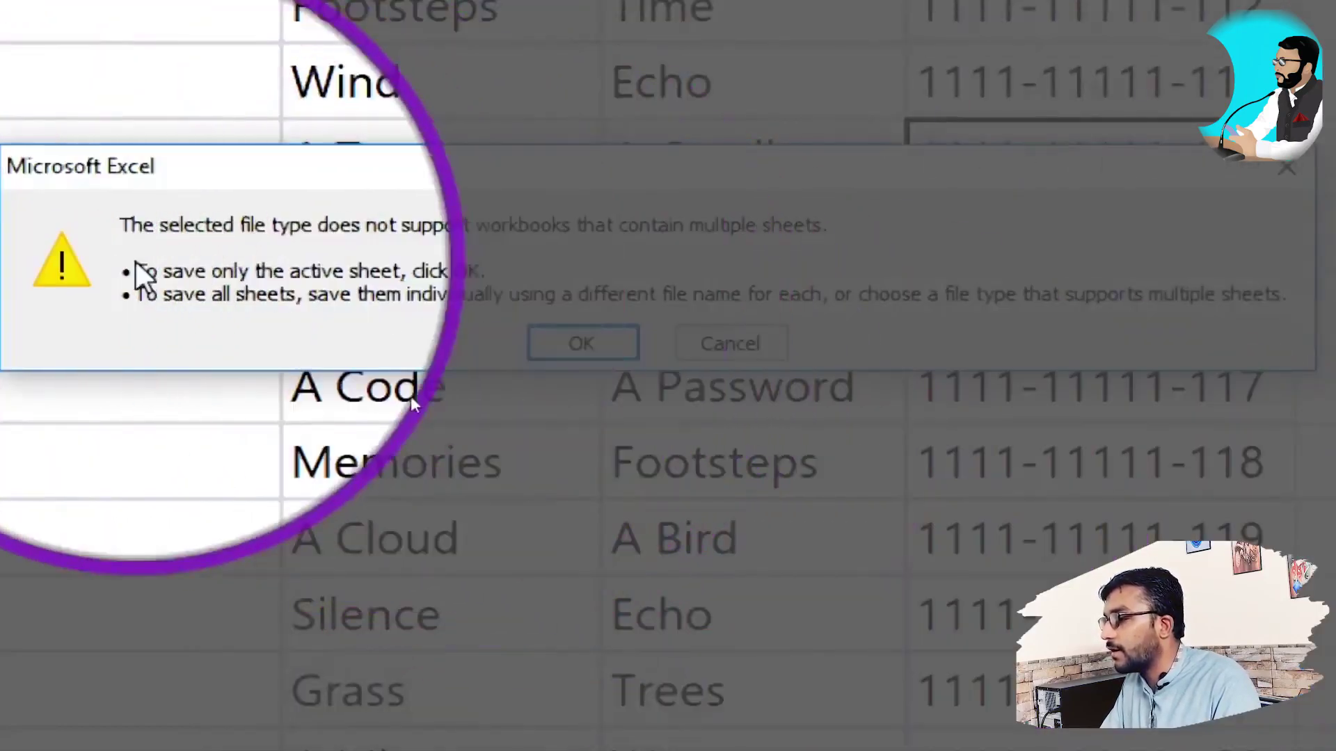
pyautogui.click(571, 342)
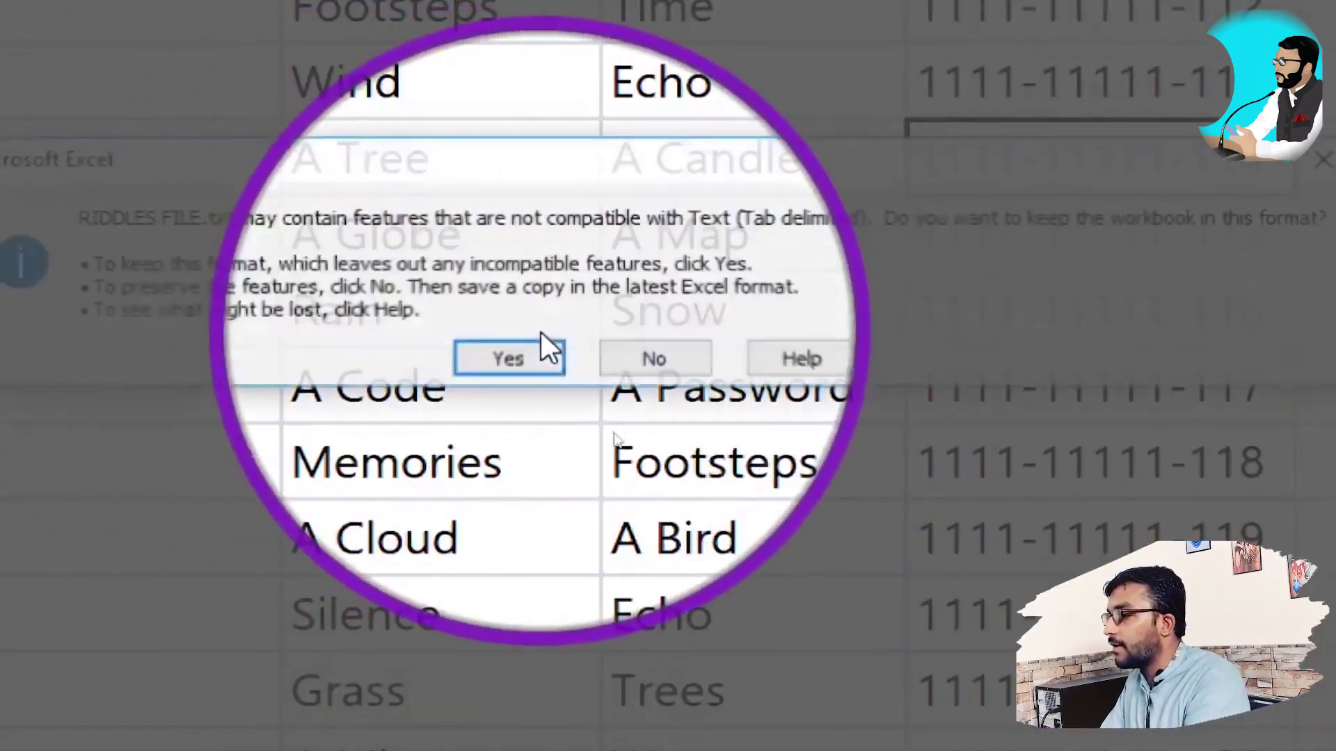
pyautogui.click(502, 357)
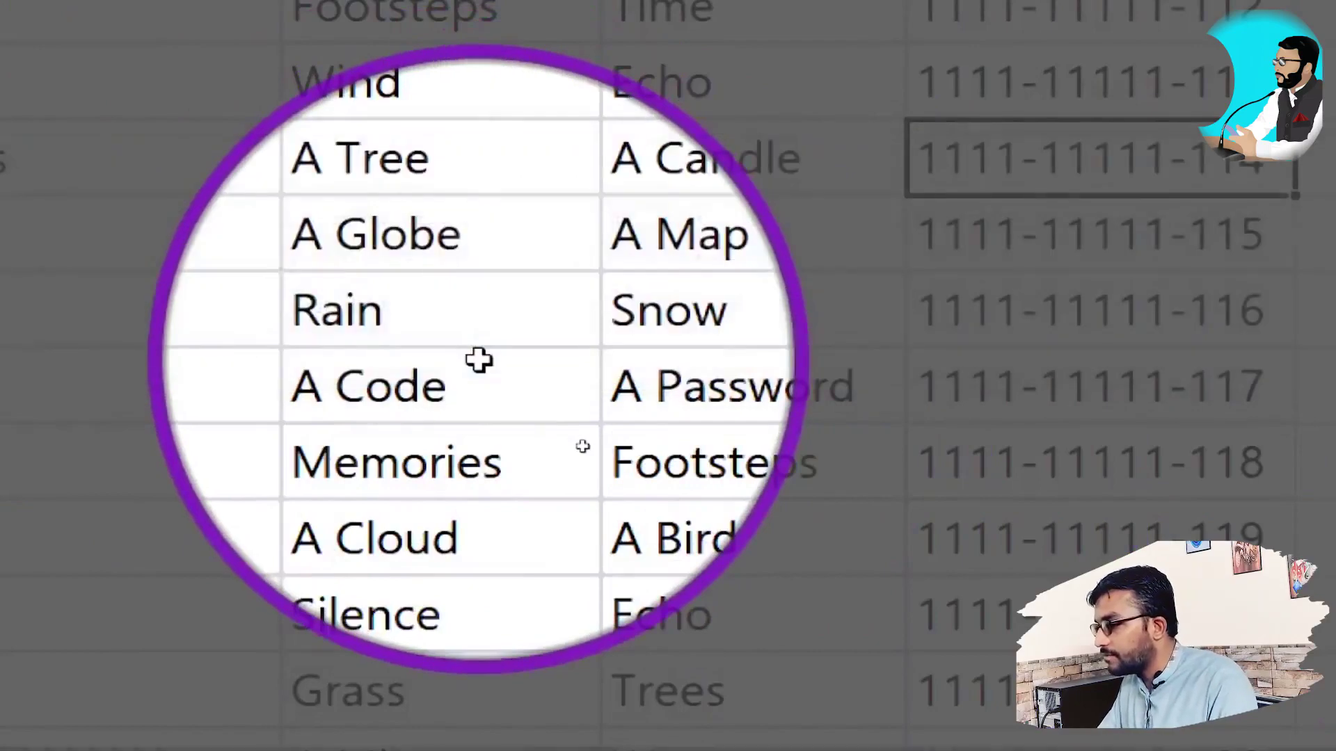
pyautogui.press('super+minus')
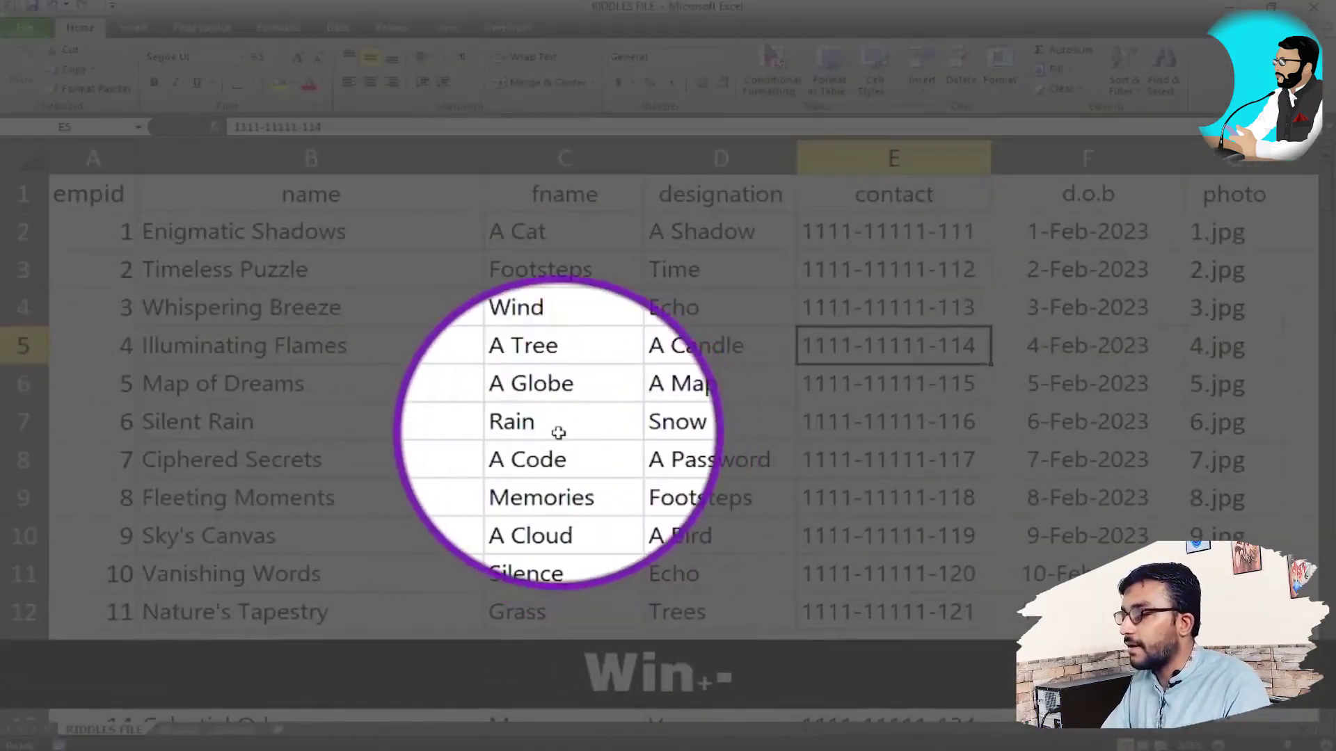
pyautogui.hotkey('ctrl', '1')
pyautogui.write('v')
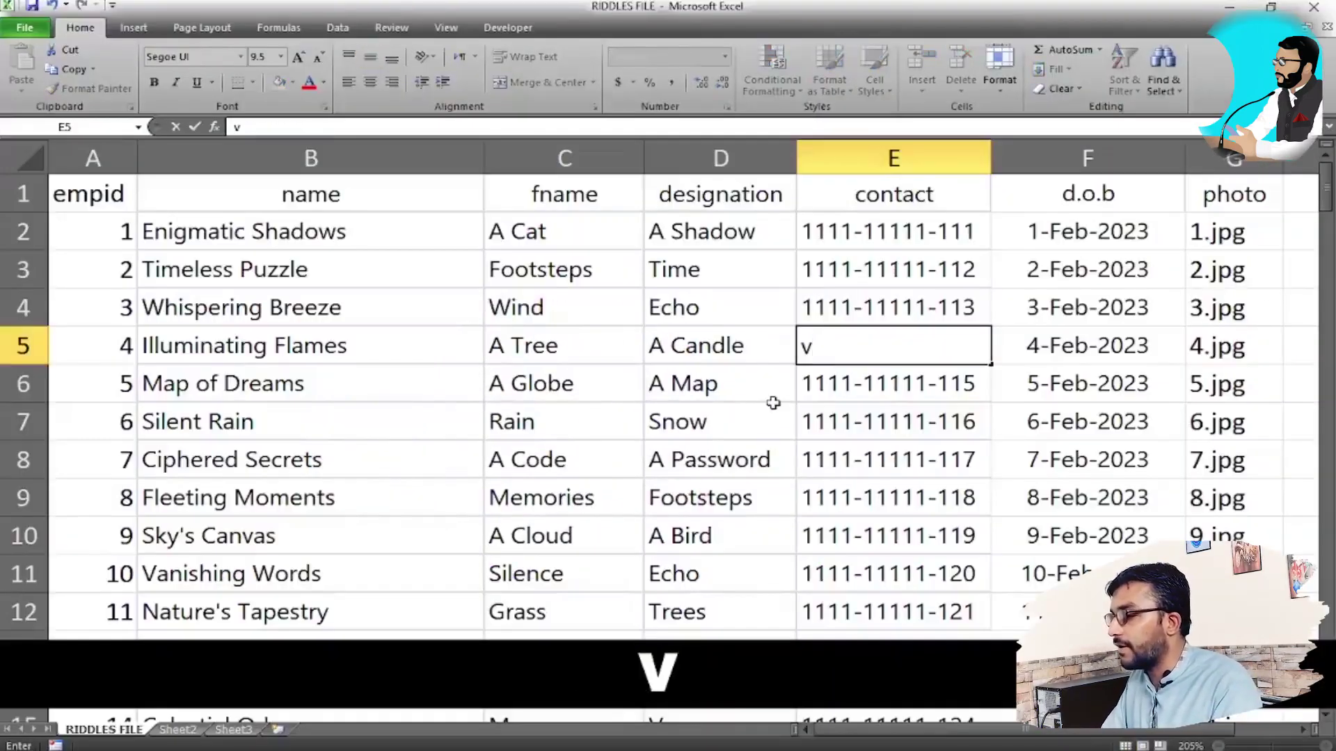
# Discard the stray entry in the contact column and close the exported RIDDLES FILE text file, saving its changes.
pyautogui.press('Escape')
pyautogui.hotkey('ctrl', 'w')
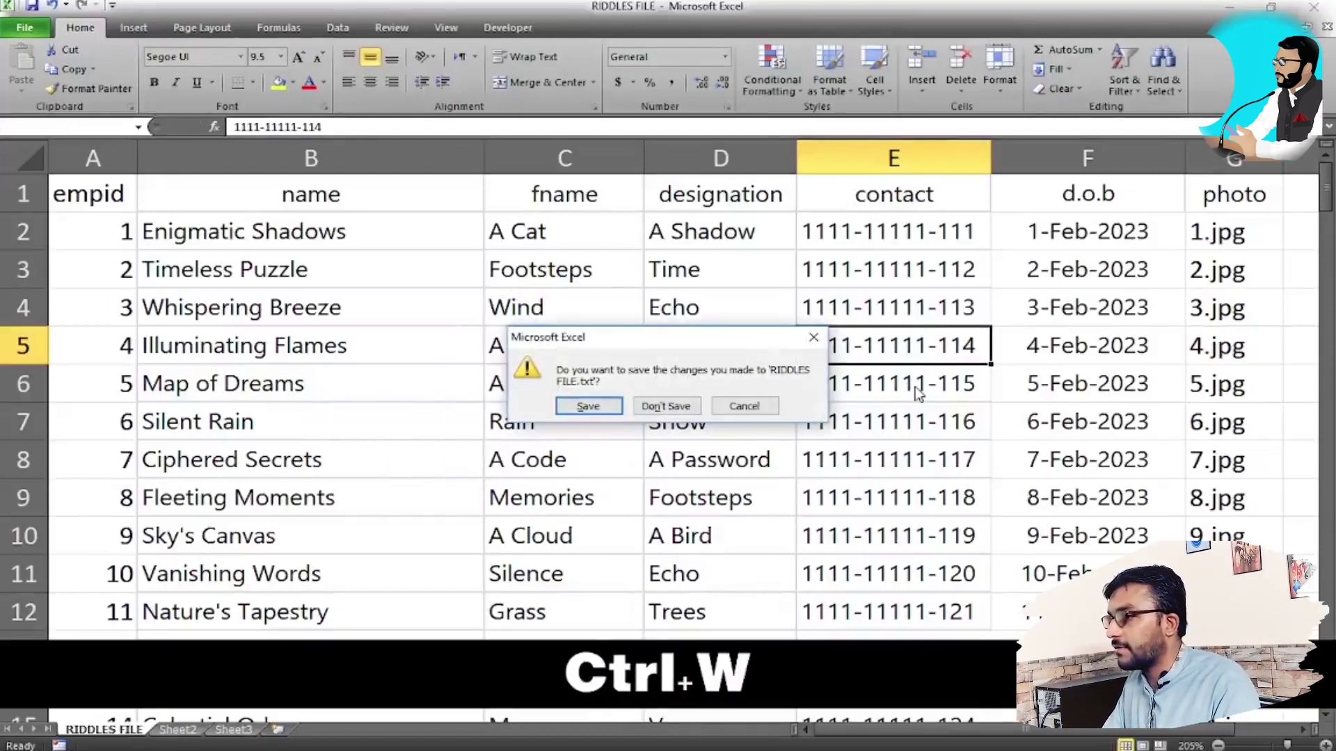
pyautogui.press('Return')
pyautogui.press('Return')
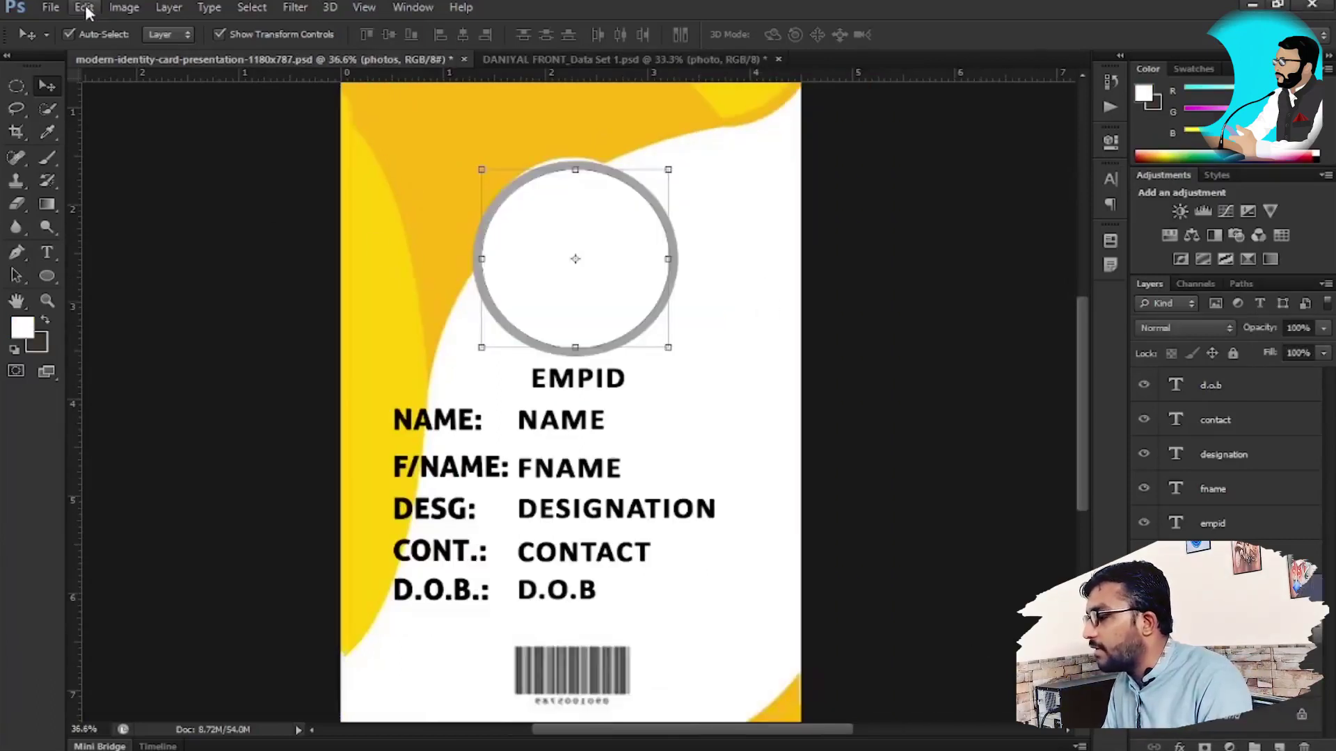
# Switch to Photoshop, open the document's variable data sets, and keep the photos pixel replacement definition on the Fit method.
pyautogui.click(124, 7)
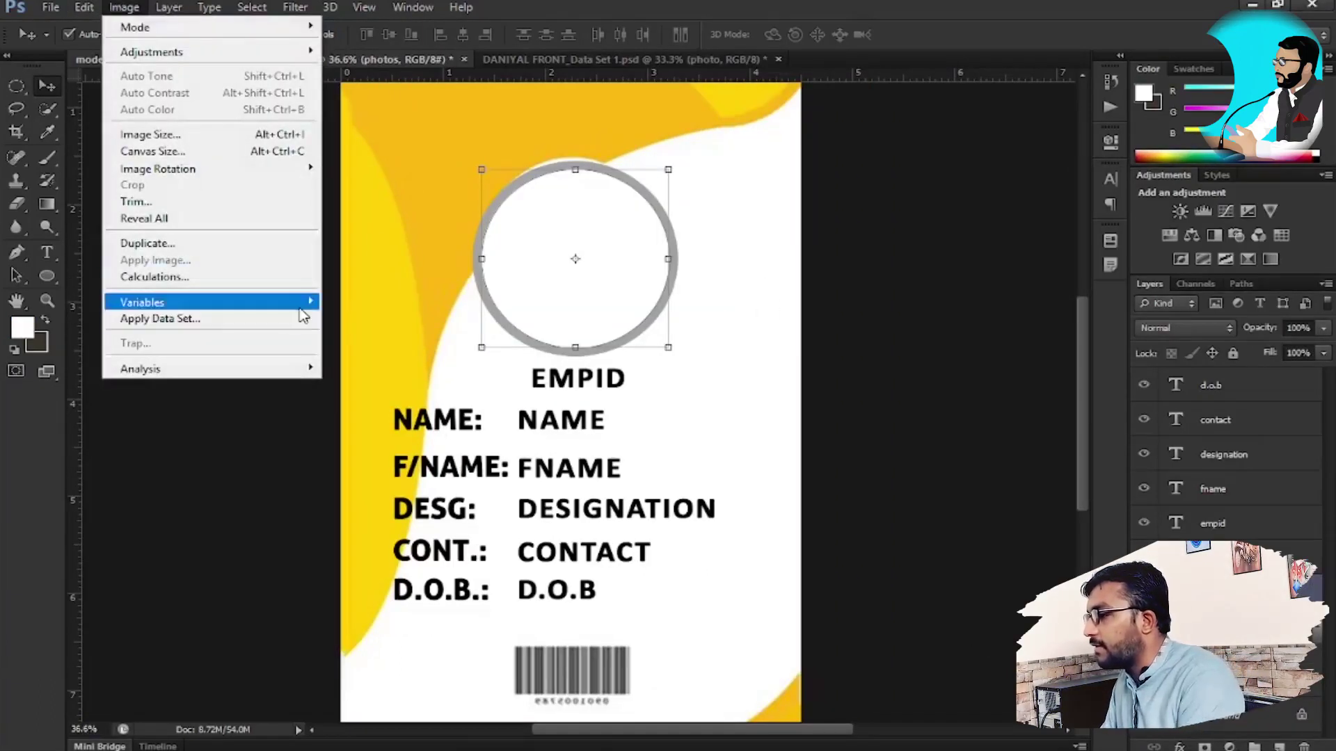
pyautogui.moveTo(271, 304)
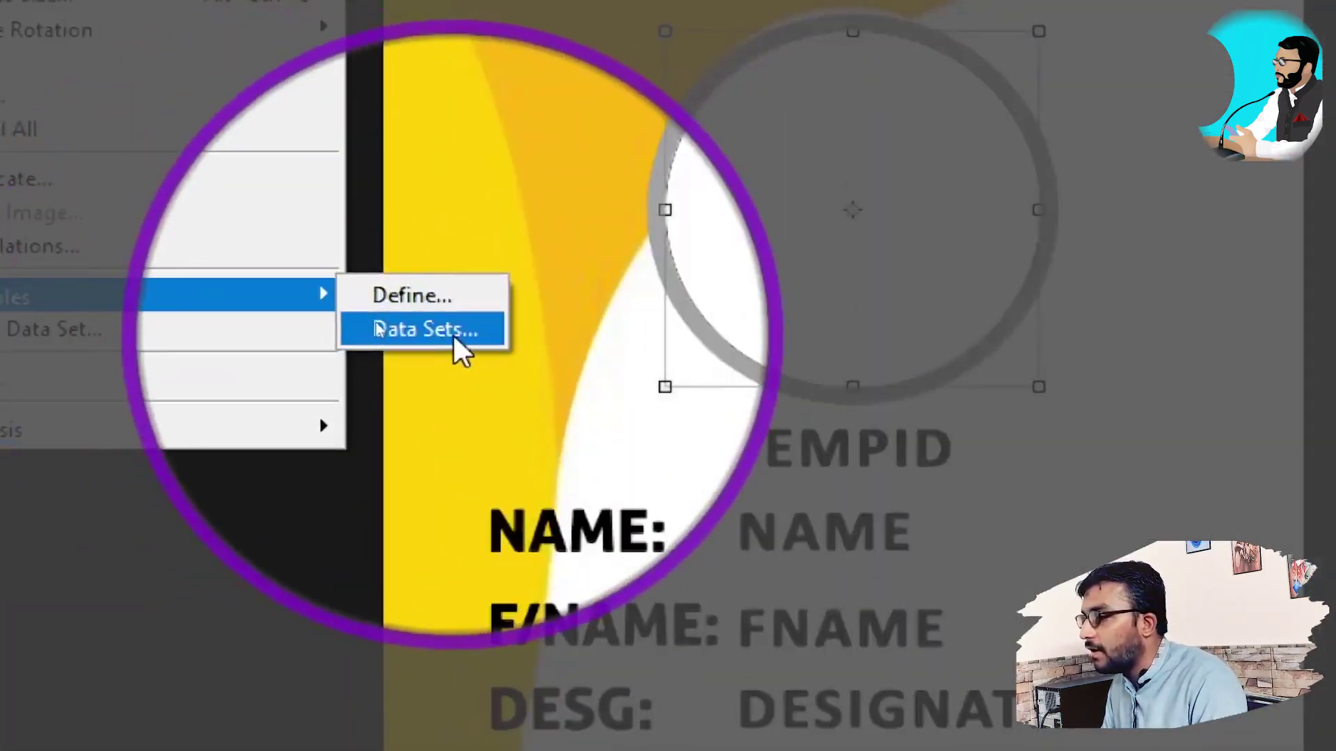
pyautogui.click(452, 332)
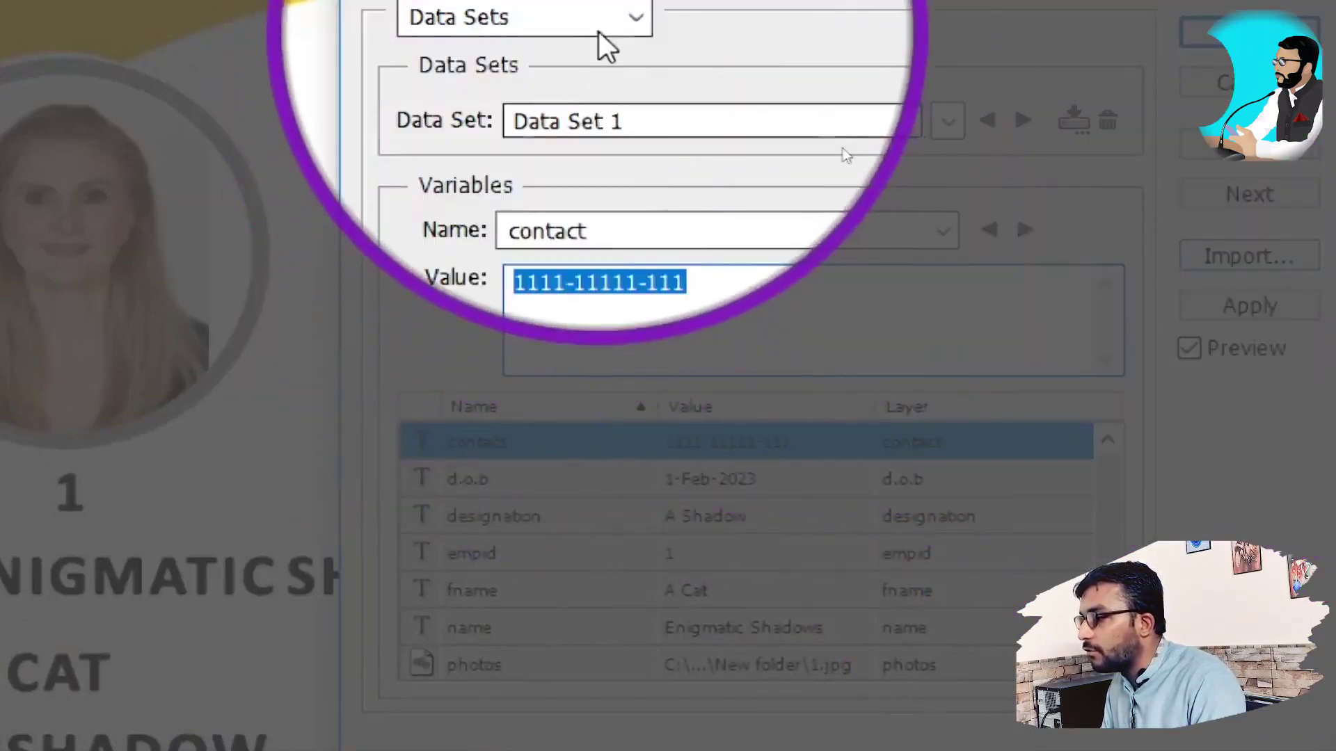
pyautogui.click(599, 21)
pyautogui.click(542, 64)
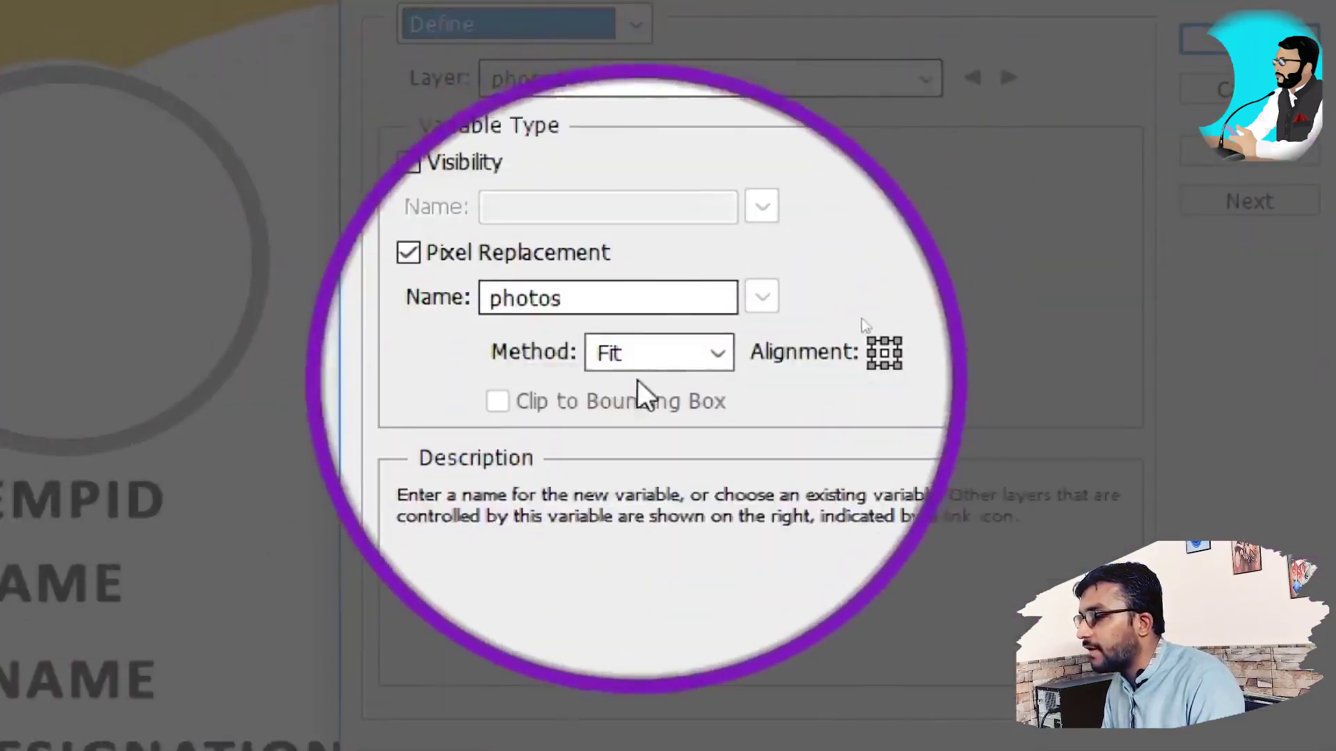
pyautogui.click(662, 352)
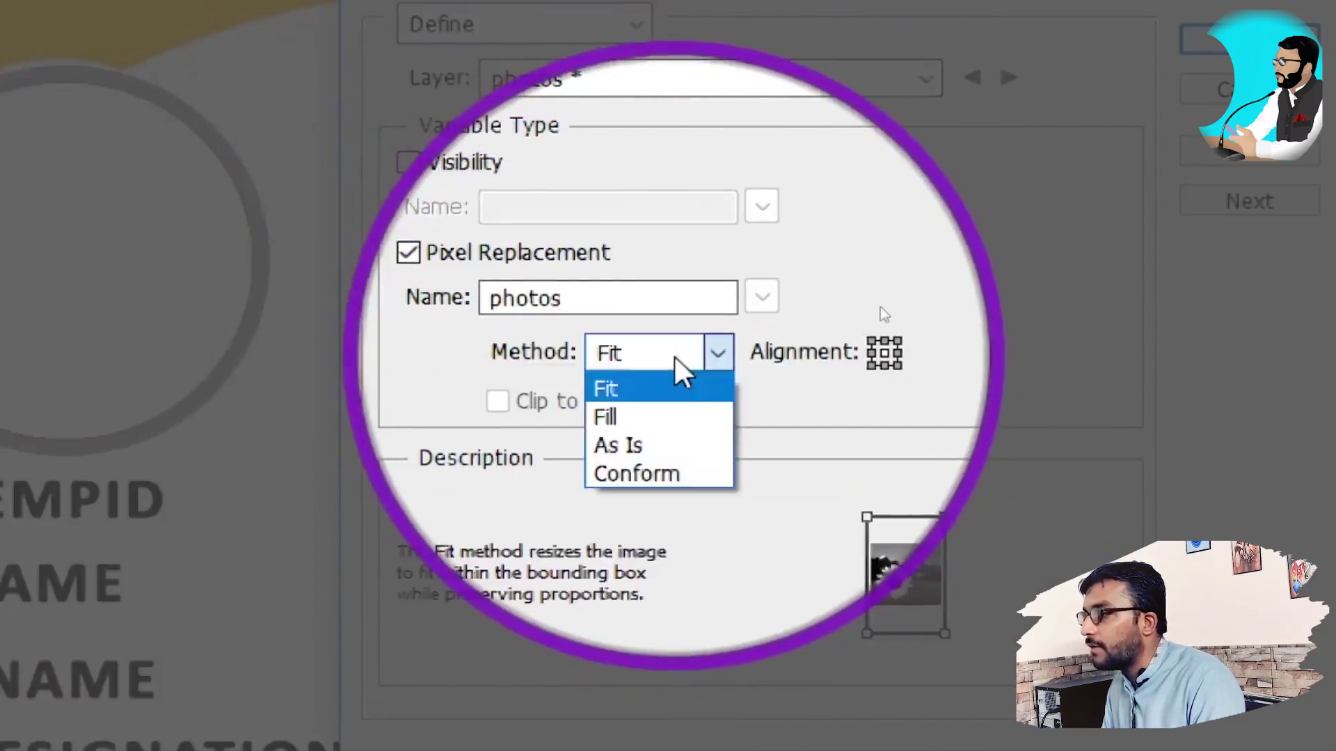
pyautogui.click(672, 390)
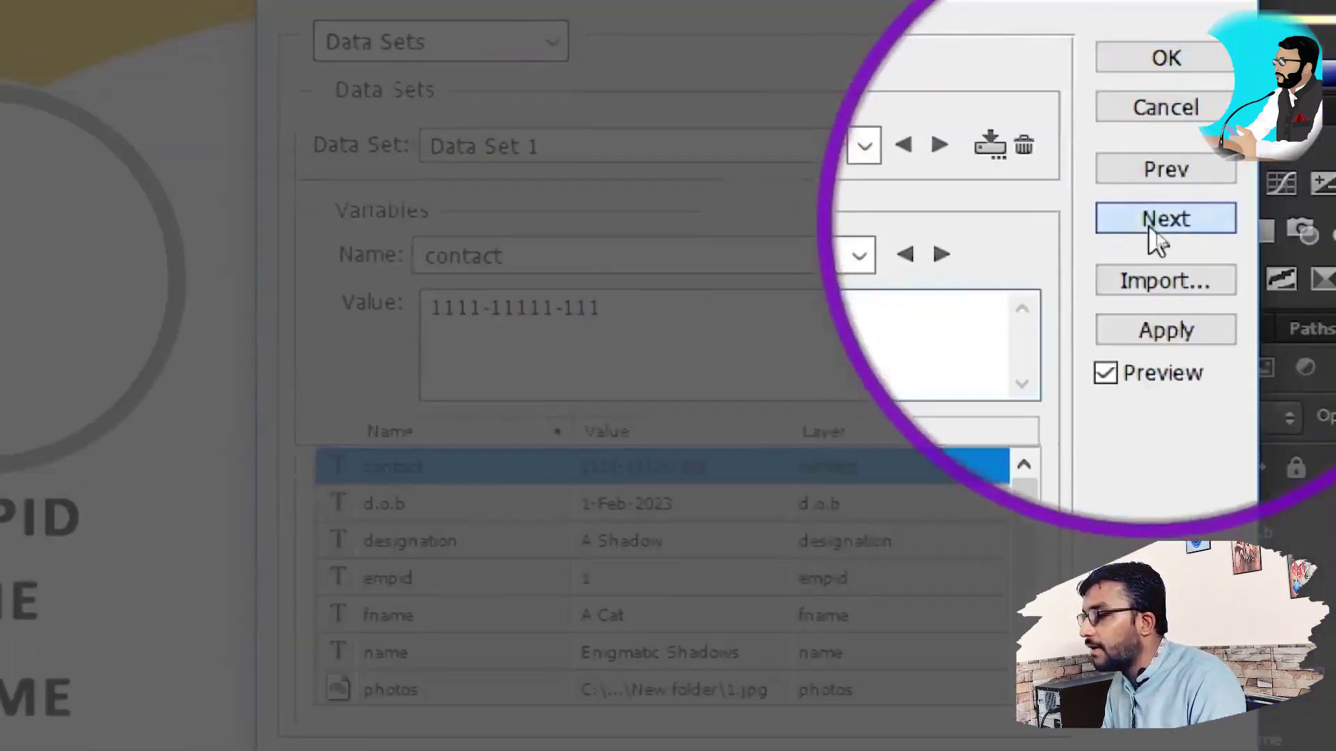
# Import RIDDLES FILE.txt as the data sets with Automatic encoding, replacing the existing data sets.
pyautogui.click(1147, 285)
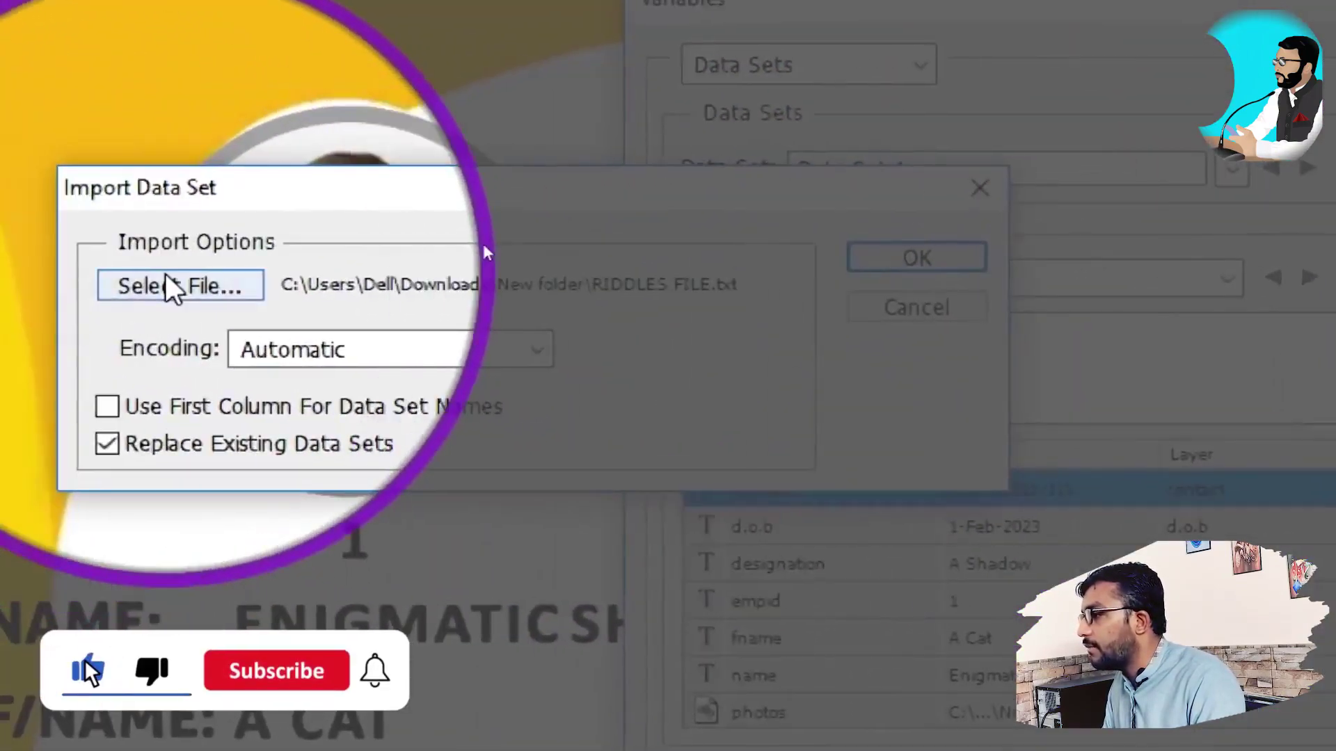
pyautogui.click(170, 287)
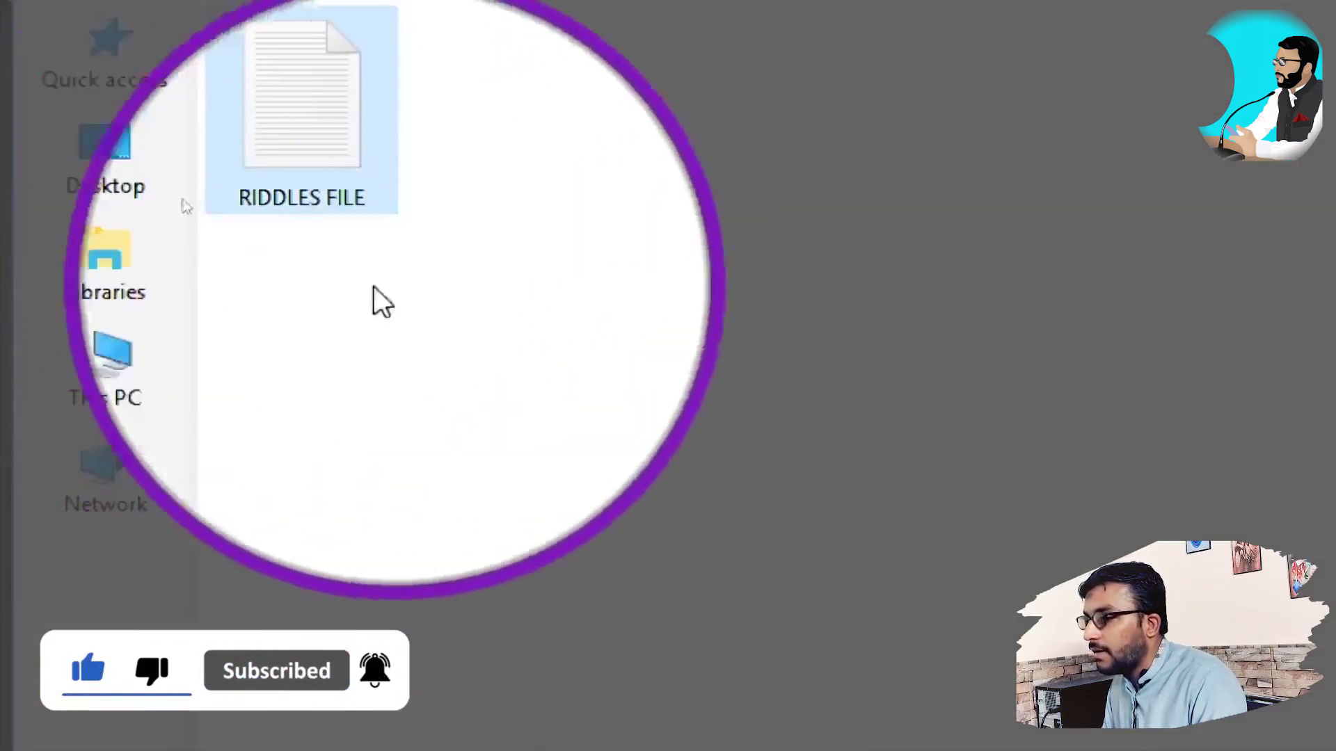
pyautogui.doubleClick(336, 142)
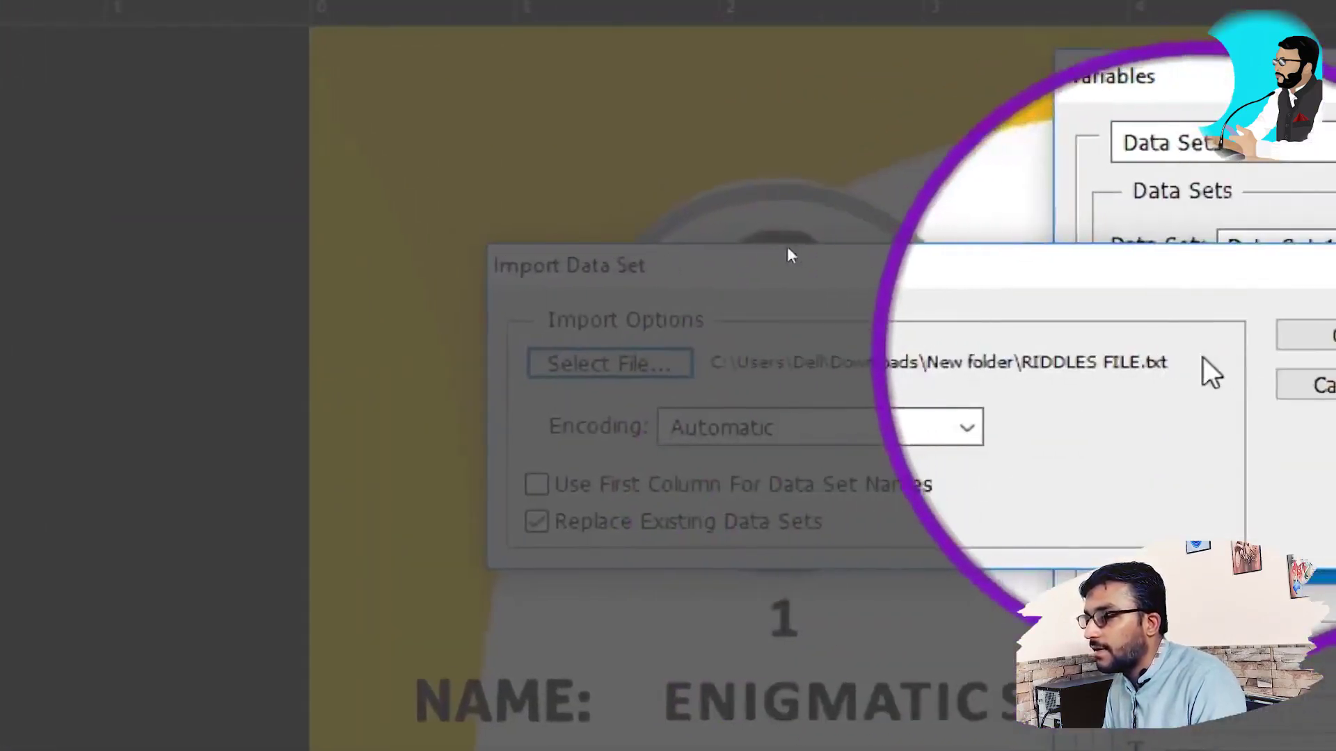
pyautogui.click(1254, 342)
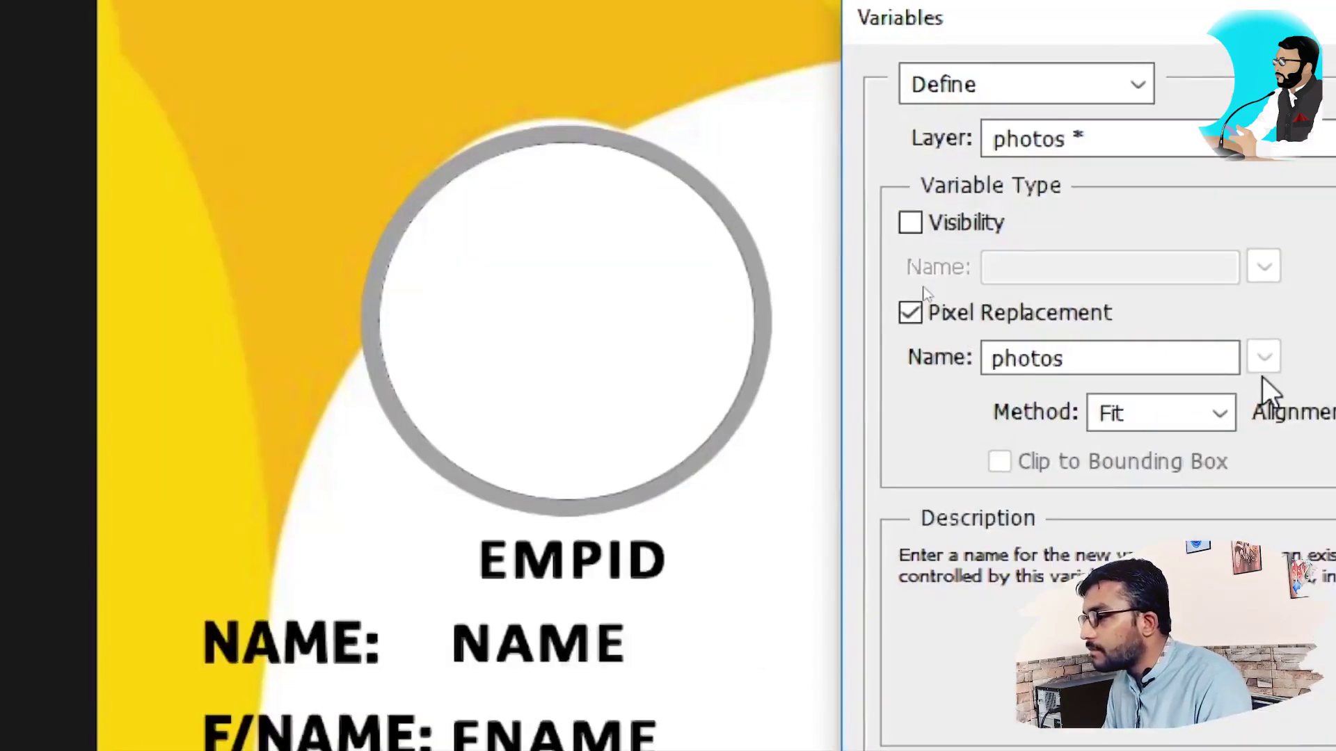
pyautogui.press('super+minus')
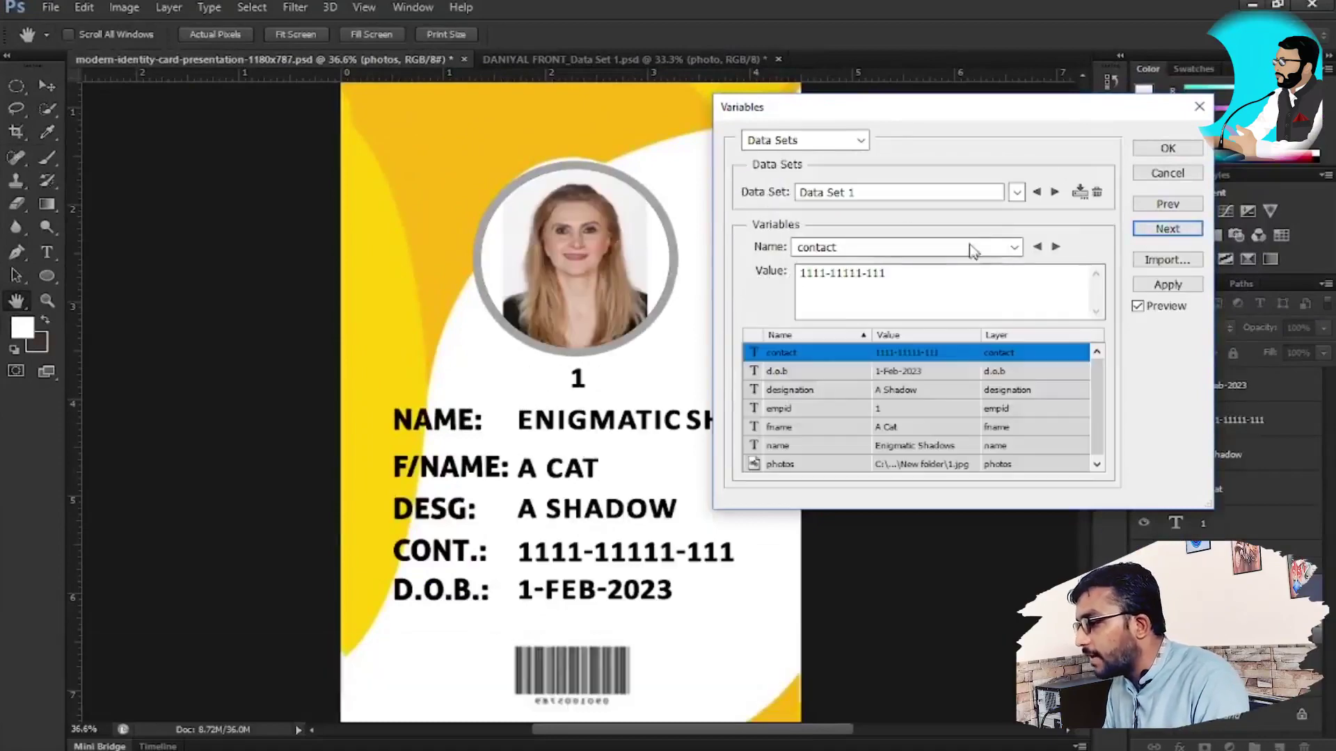
# Preview the first imported data sets, and open the RIDDLES FILE workbook in Excel to check the first employee's fields.
pyautogui.click(1055, 192)
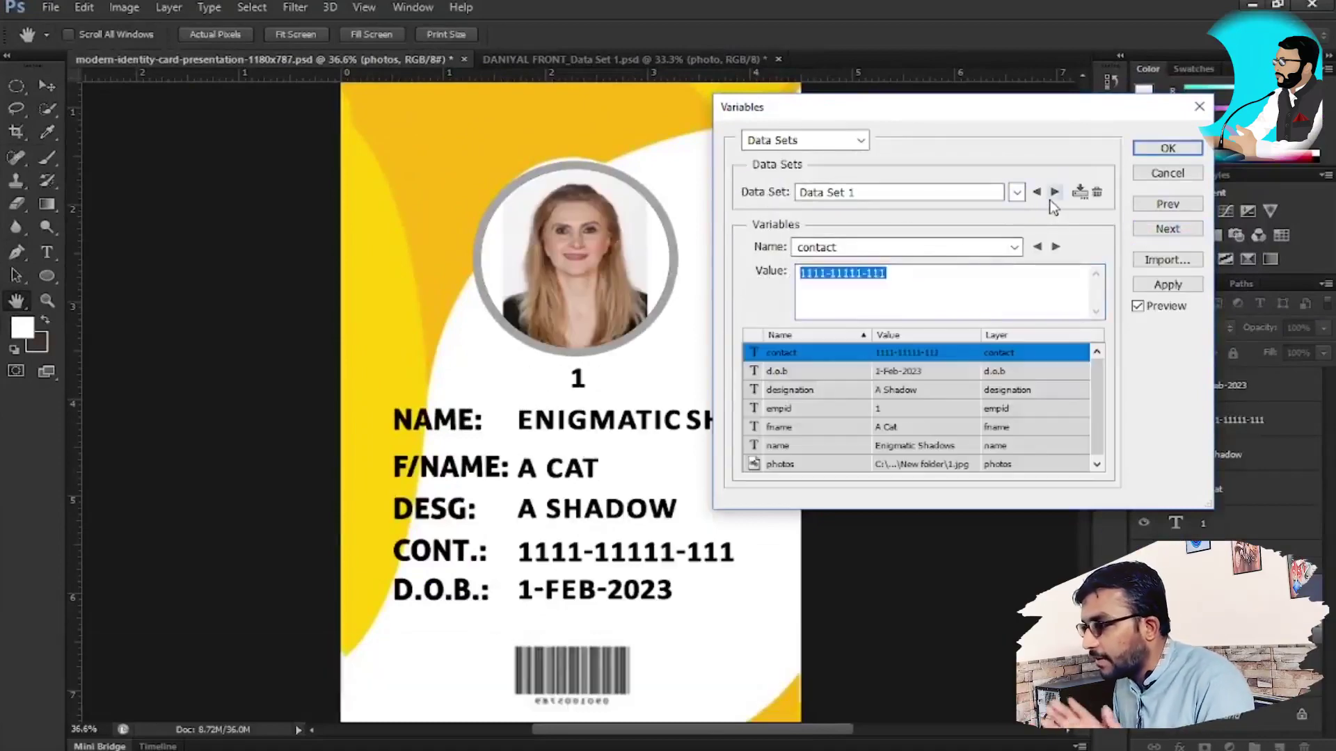
pyautogui.click(1054, 193)
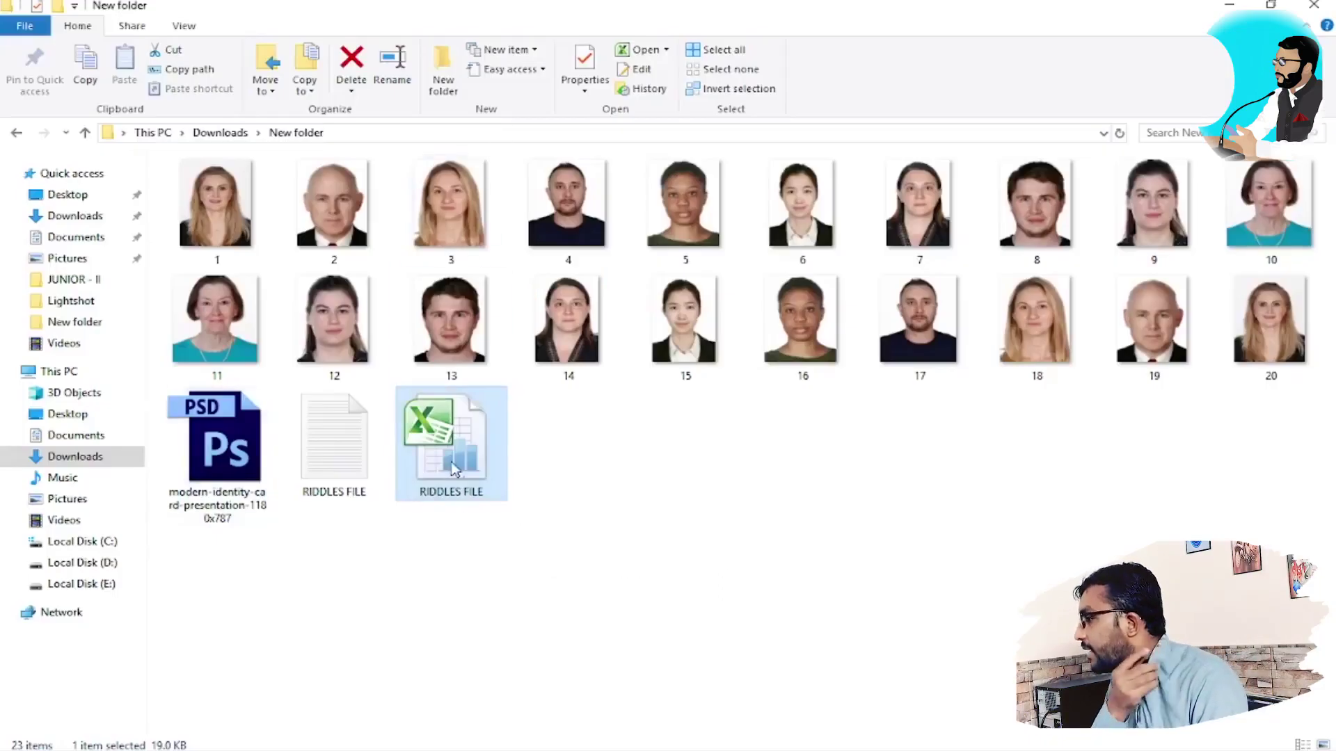
pyautogui.doubleClick(450, 462)
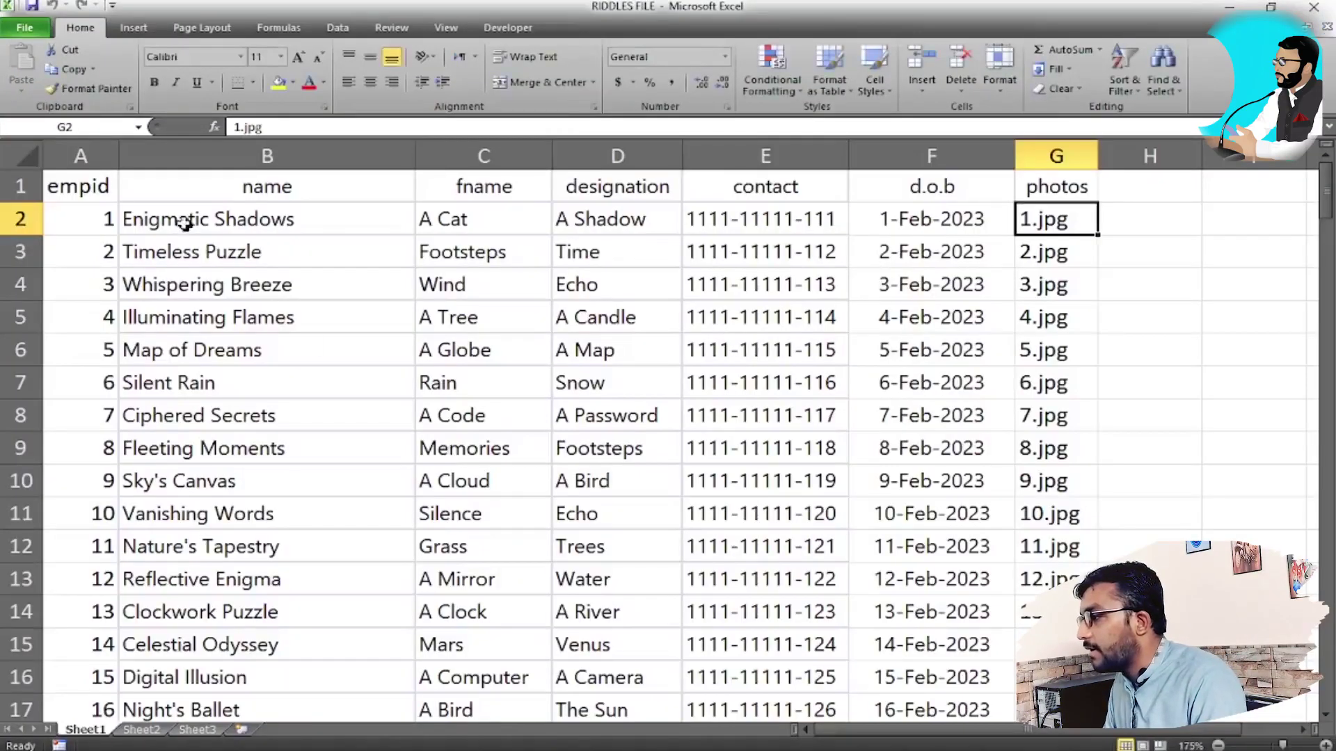
pyautogui.click(102, 229)
pyautogui.scroll(4, 247, 345)
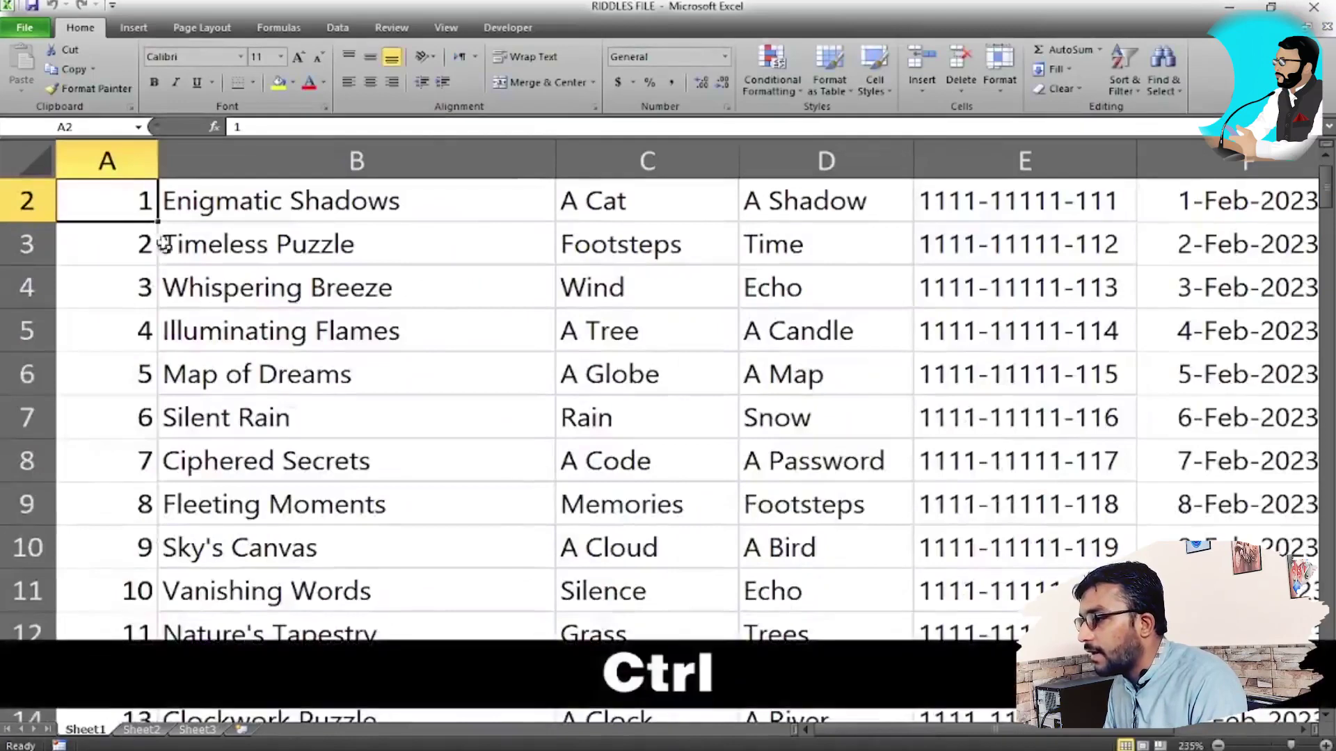
pyautogui.scroll(1, 167, 222)
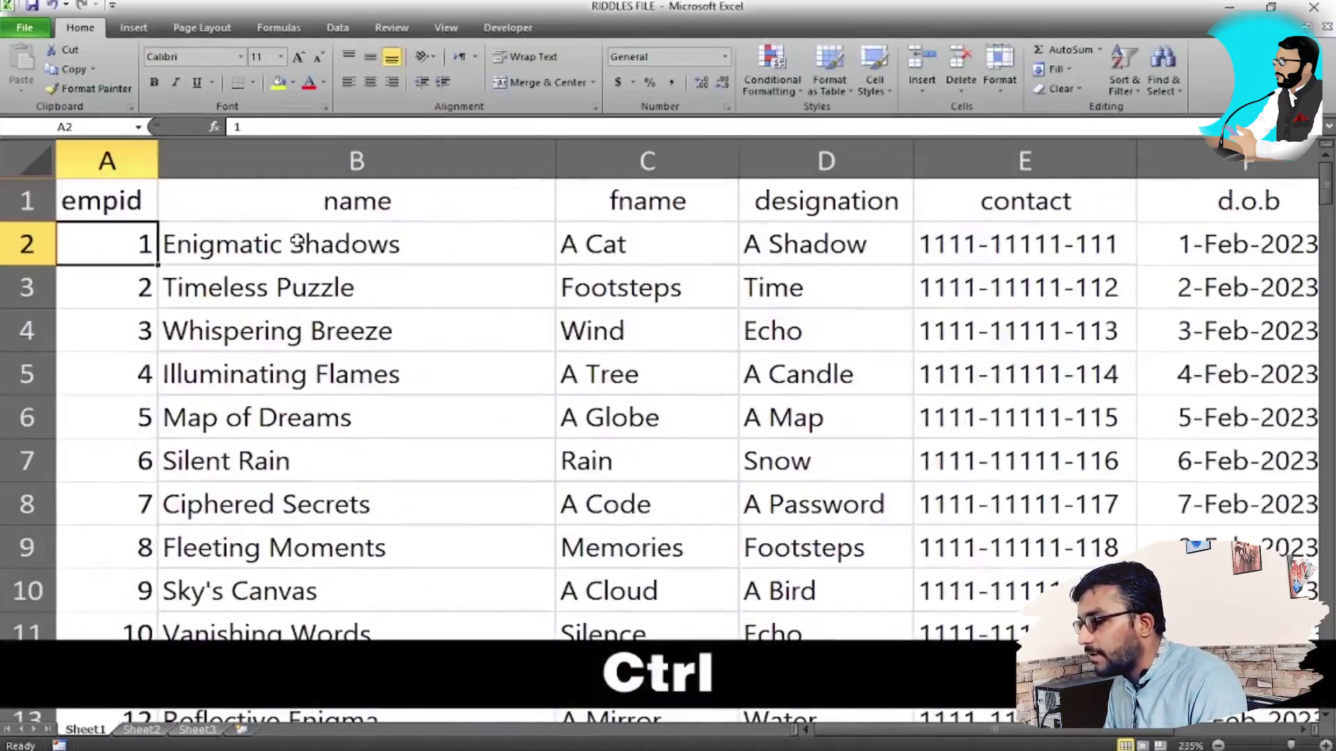
pyautogui.click(643, 244)
pyautogui.click(772, 251)
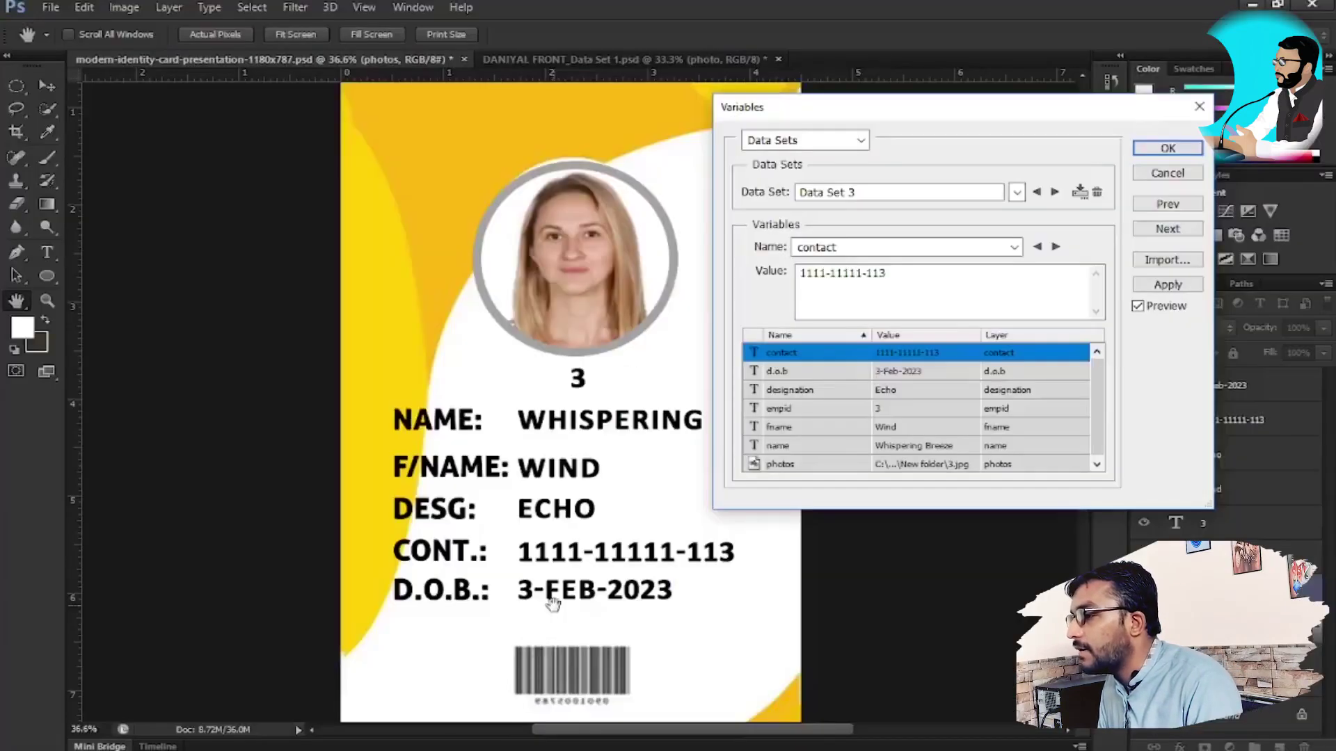
# Preview Data Set 1 on the card and compare it with the remaining first-row fields in the Excel sheet, up to photos.
pyautogui.click(1016, 192)
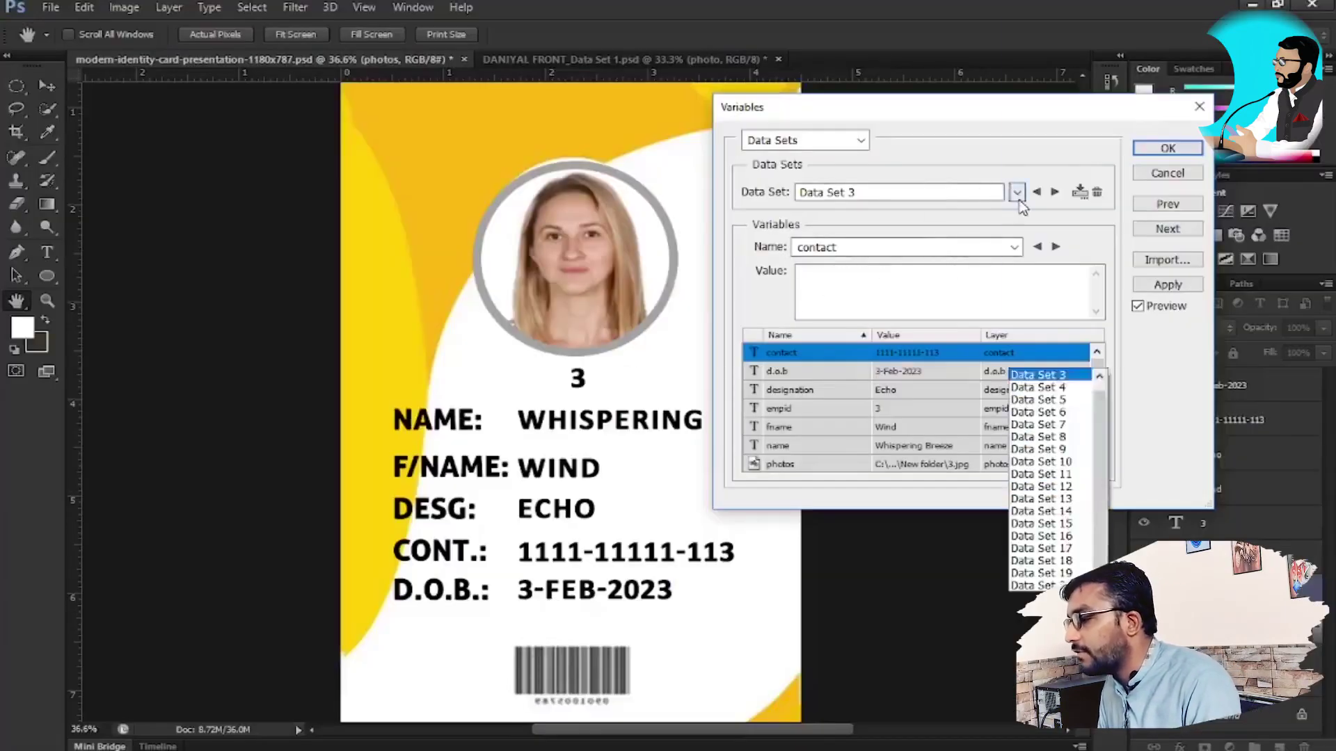
pyautogui.click(1074, 5)
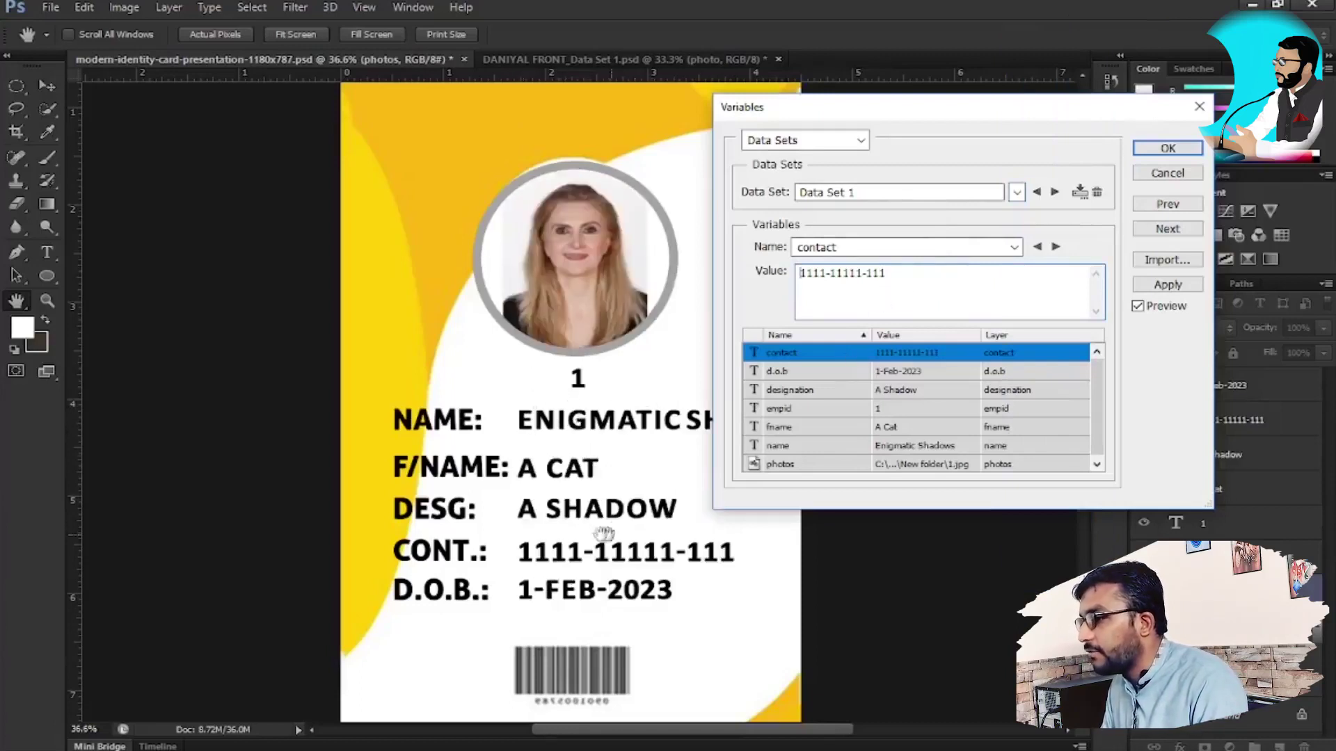
pyautogui.hotkey('alt', 'Tab')
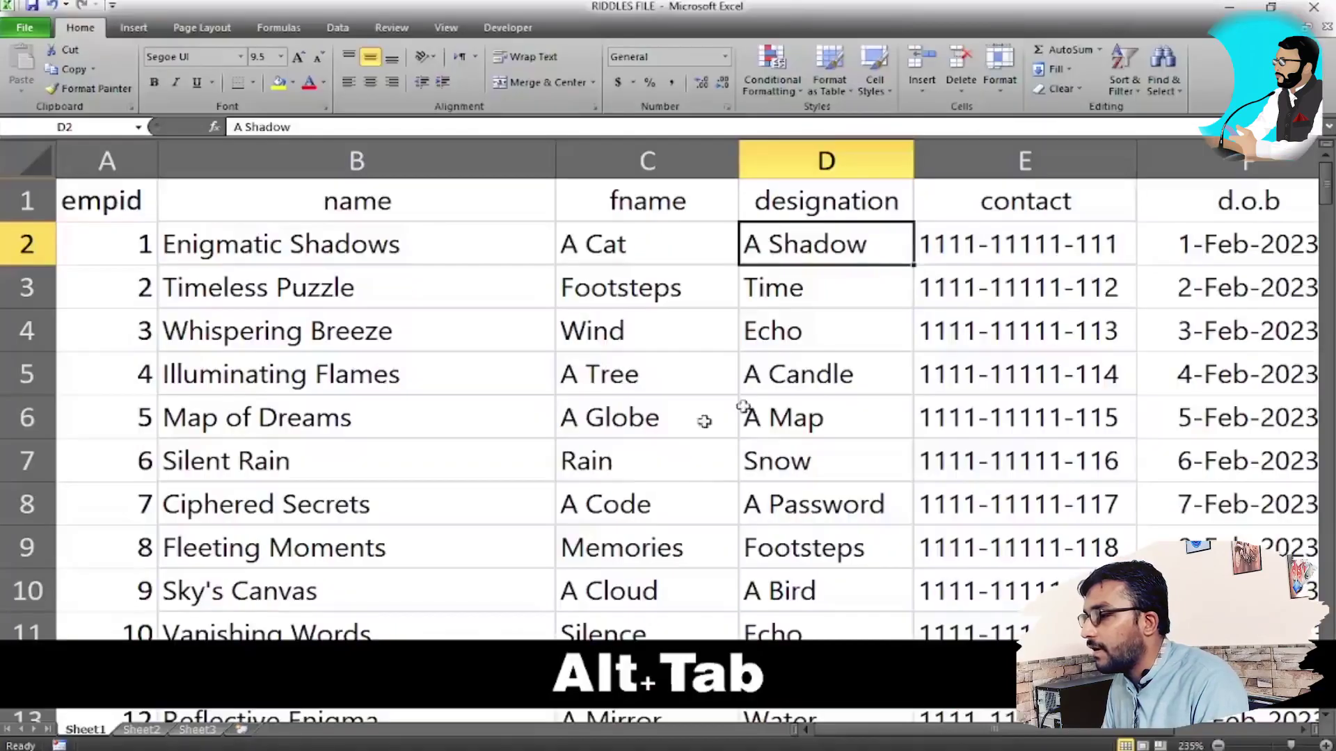
pyautogui.press('Tab')
pyautogui.press('Tab')
pyautogui.press('Tab')
pyautogui.hotkey('alt', 'Tab')
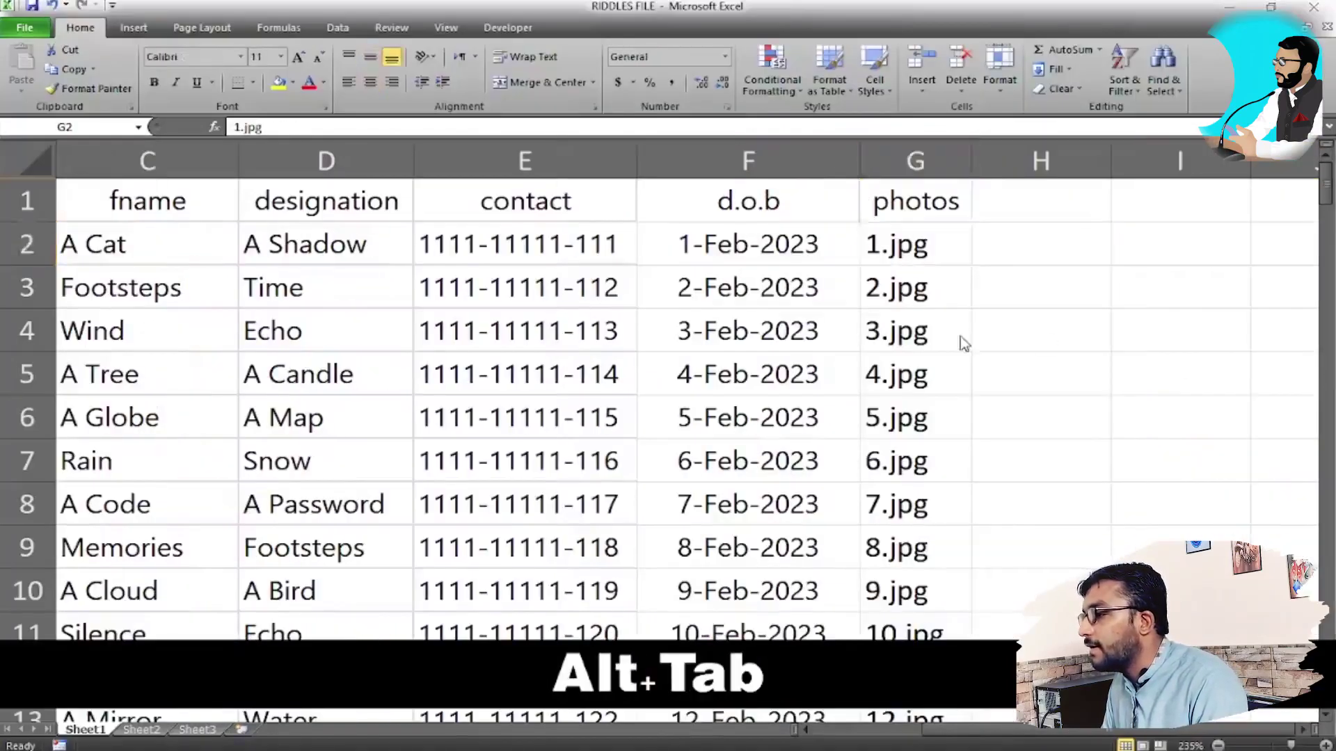
# Preview Data Sets 2 through 8 on the ID card in Photoshop and accept the imported data sets.
pyautogui.click(1055, 193)
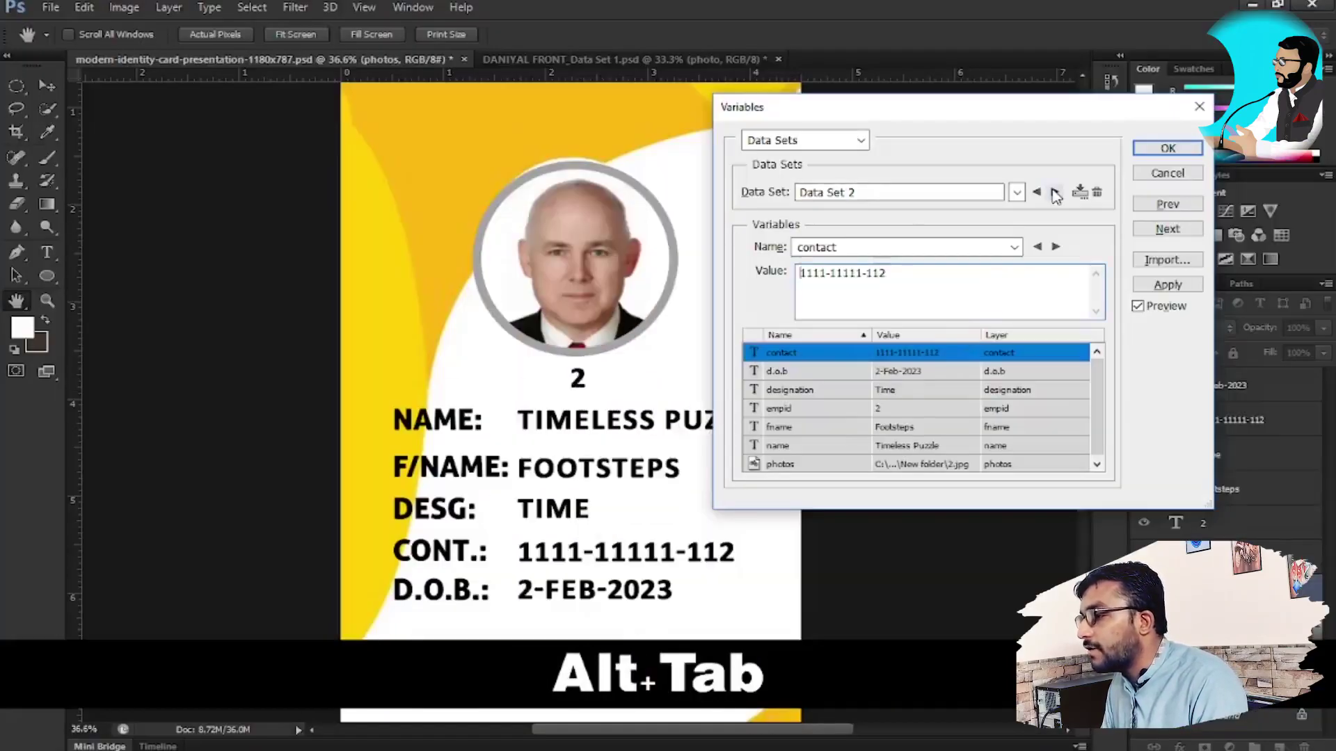
pyautogui.click(1056, 192)
pyautogui.click(1055, 192)
pyautogui.click(1056, 193)
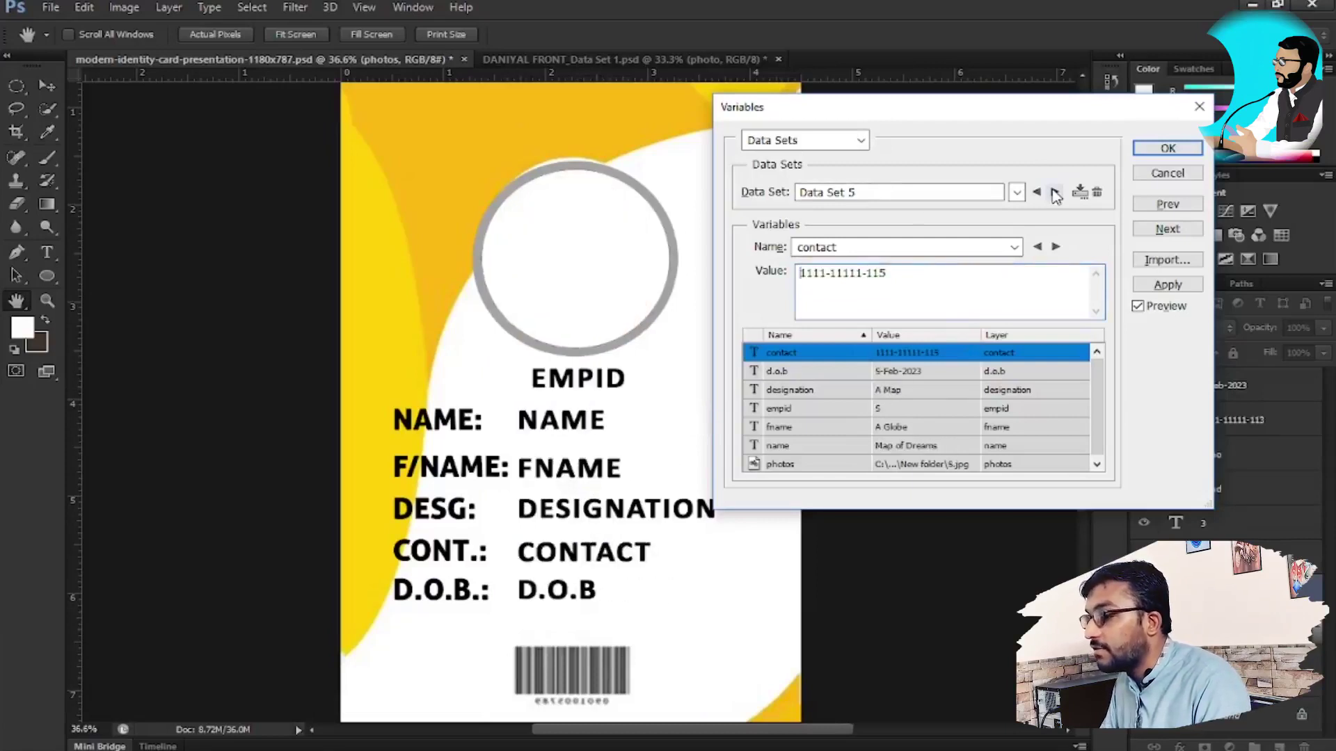
pyautogui.click(1055, 193)
pyautogui.click(1055, 193)
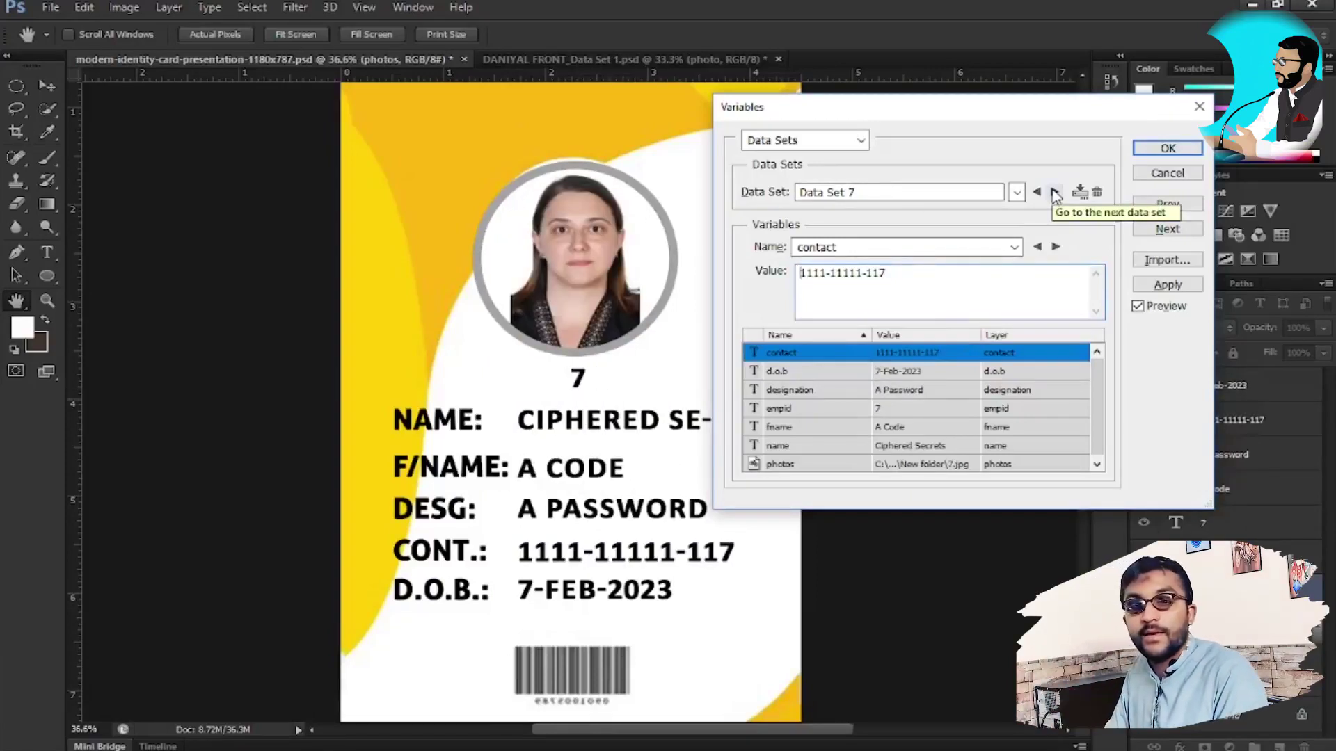
pyautogui.click(1055, 193)
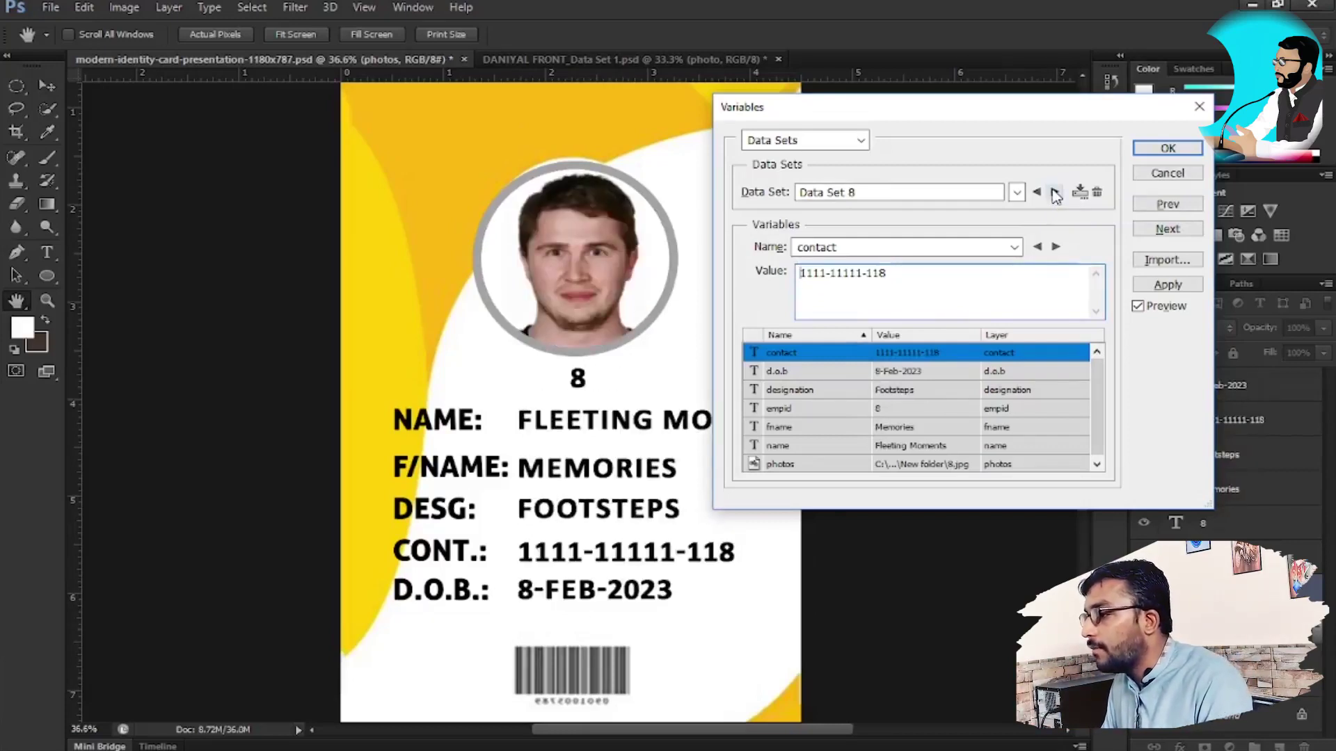
pyautogui.click(1183, 147)
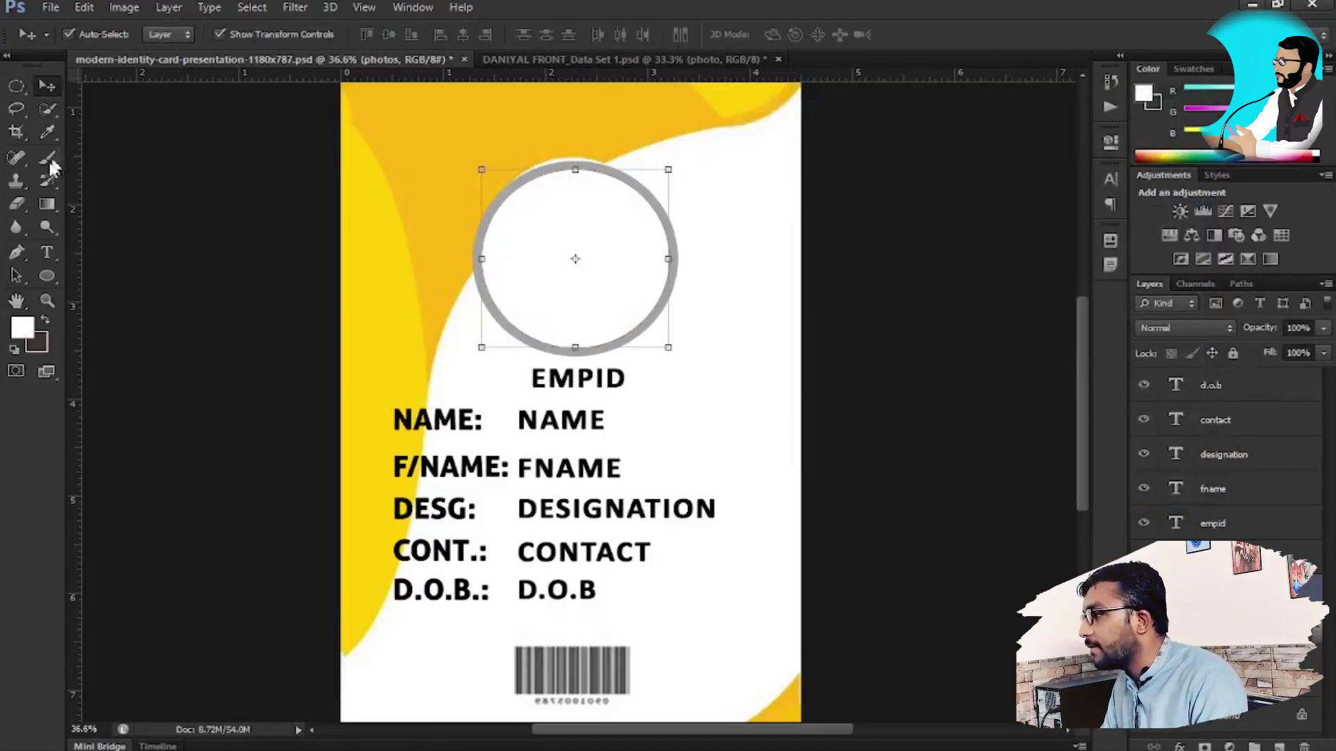
# Start exporting the data sets as files and open the destination folder selection.
pyautogui.click(49, 8)
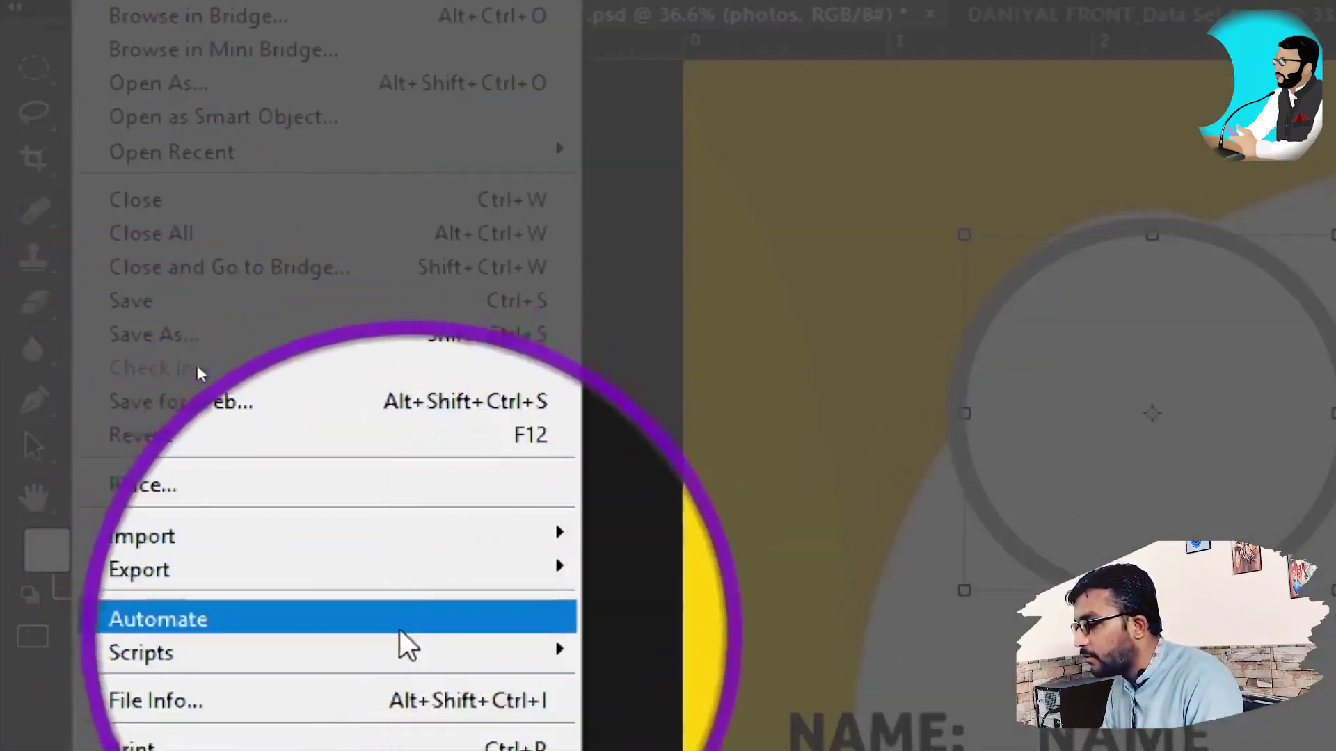
pyautogui.moveTo(499, 581)
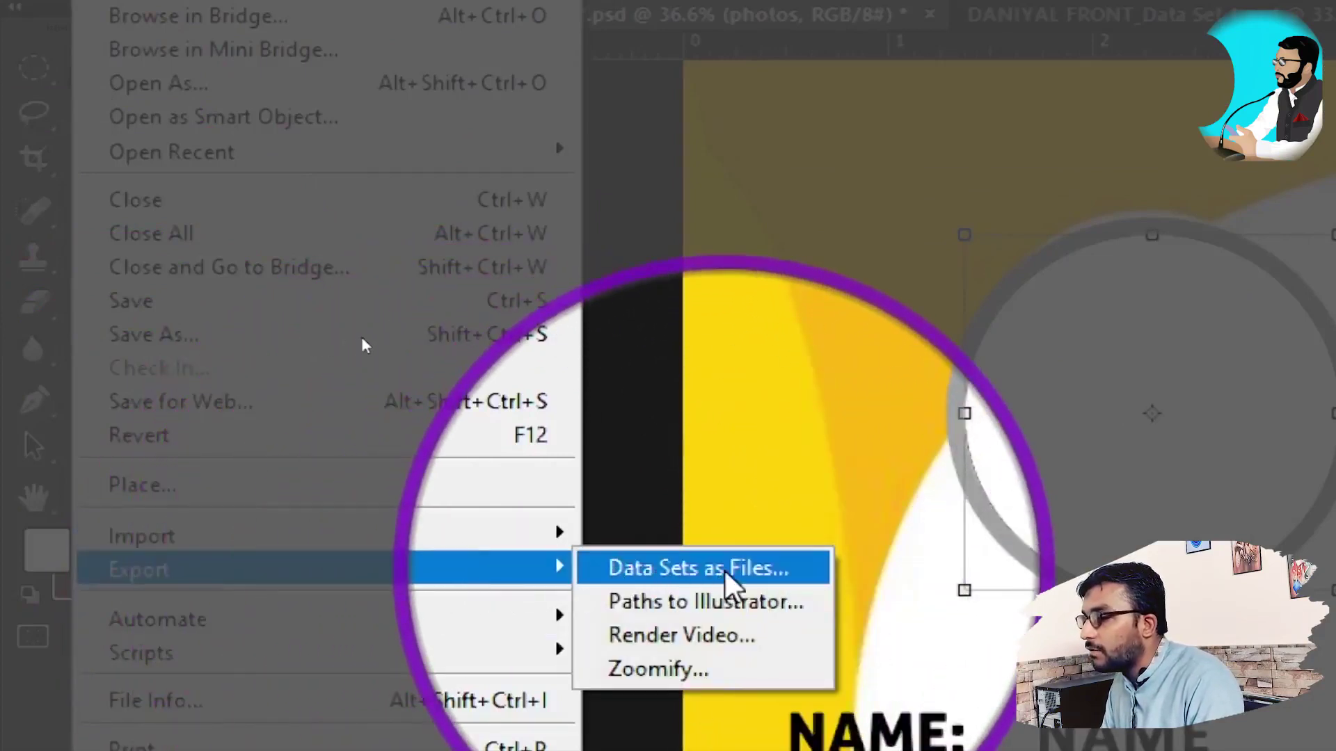
pyautogui.click(697, 569)
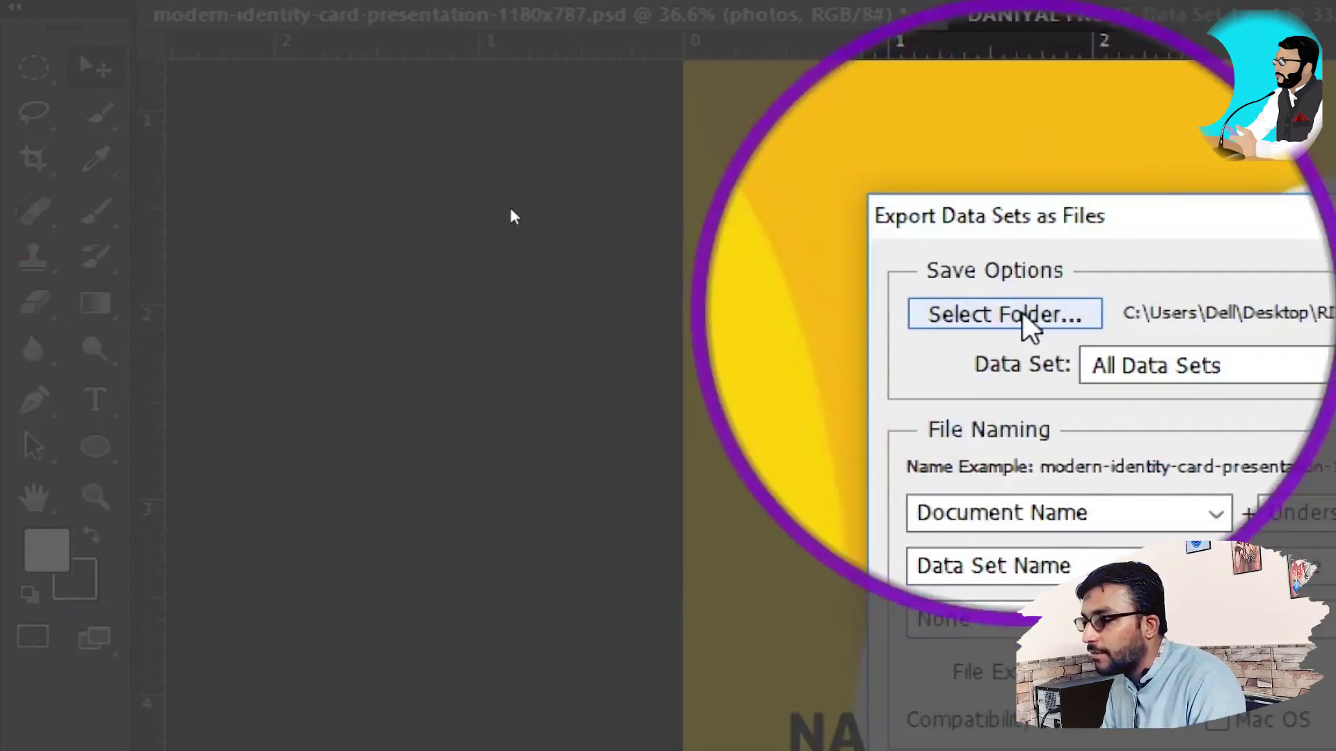
pyautogui.click(1017, 319)
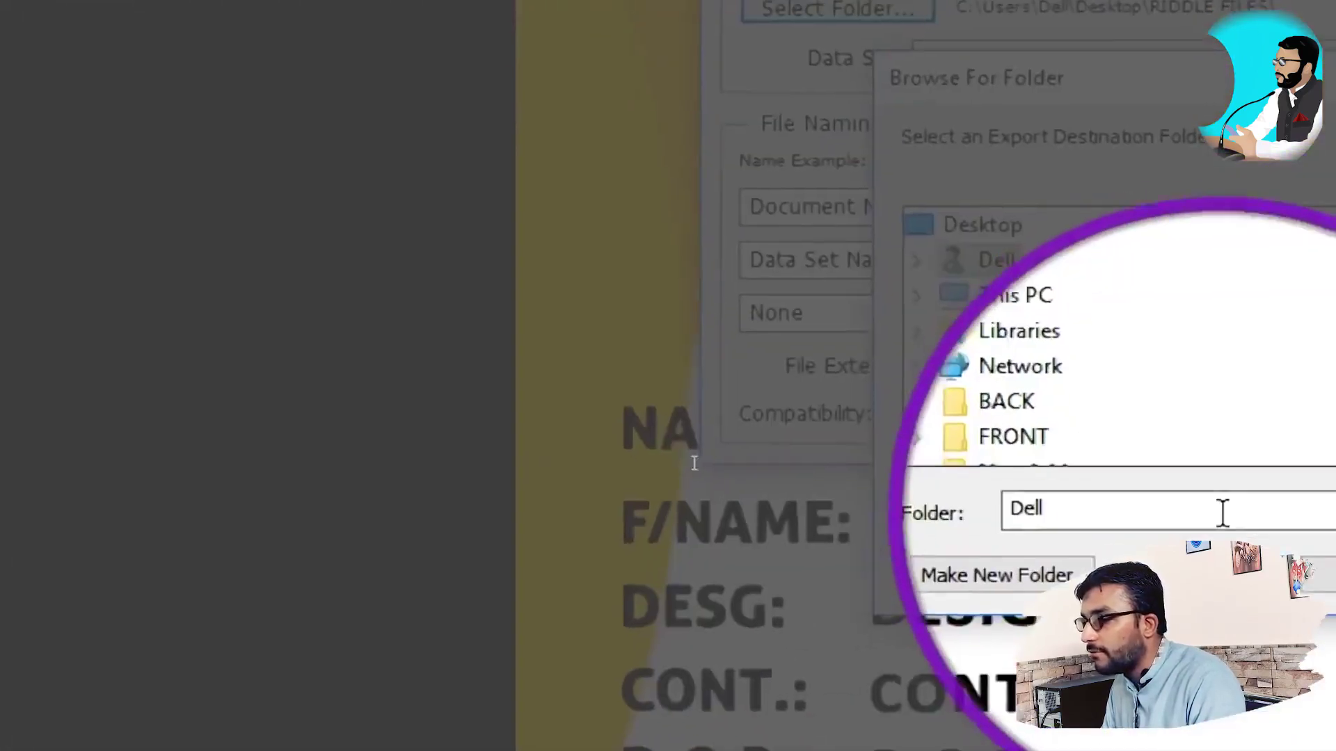
# Create a new folder named 152 CARDS on the Desktop and choose it as the export destination.
pyautogui.click(1149, 530)
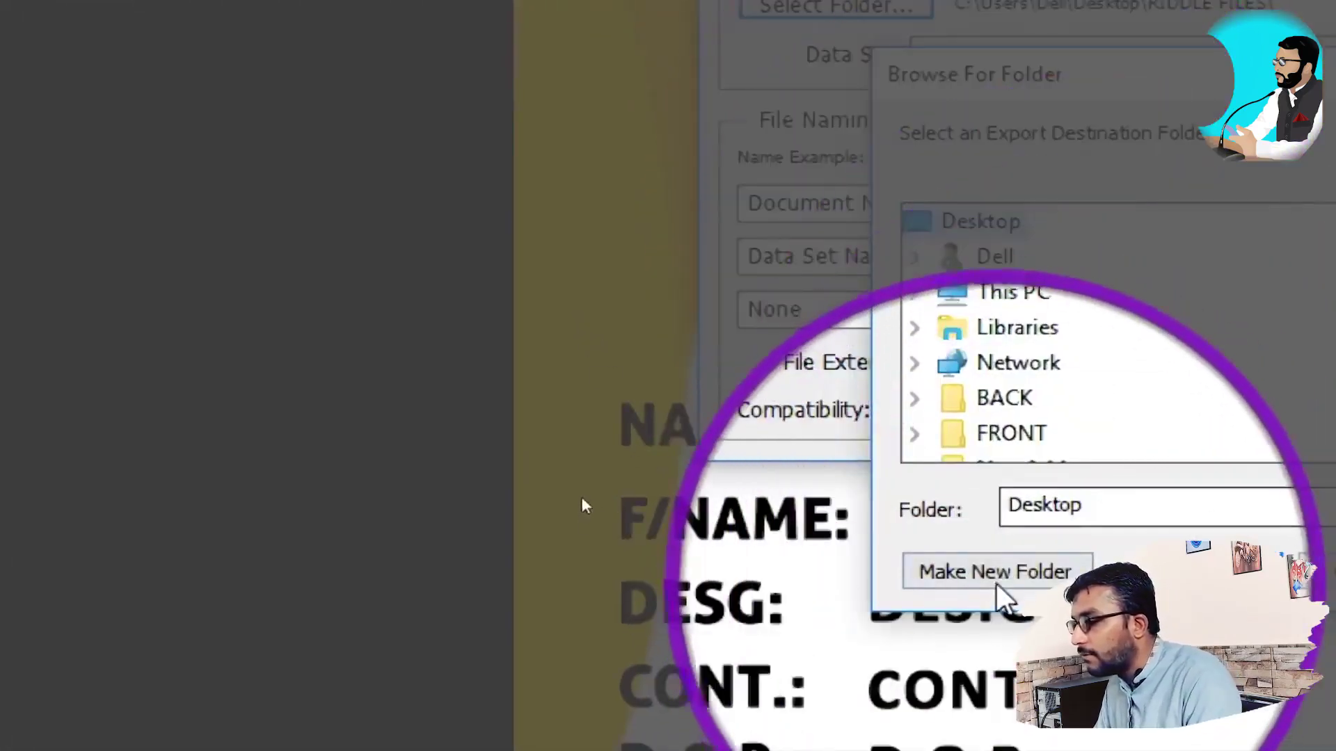
pyautogui.click(1002, 572)
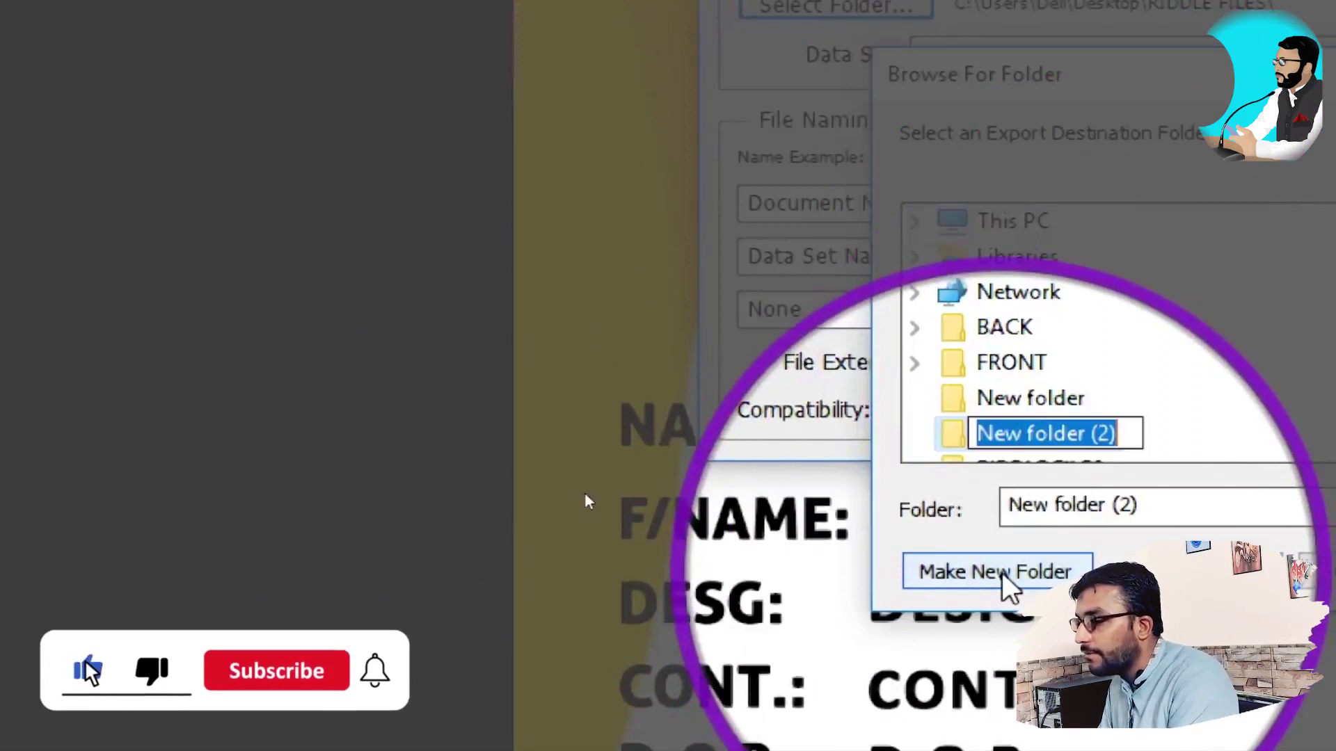
pyautogui.write('150')
pyautogui.press('BackSpace')
pyautogui.write('2')
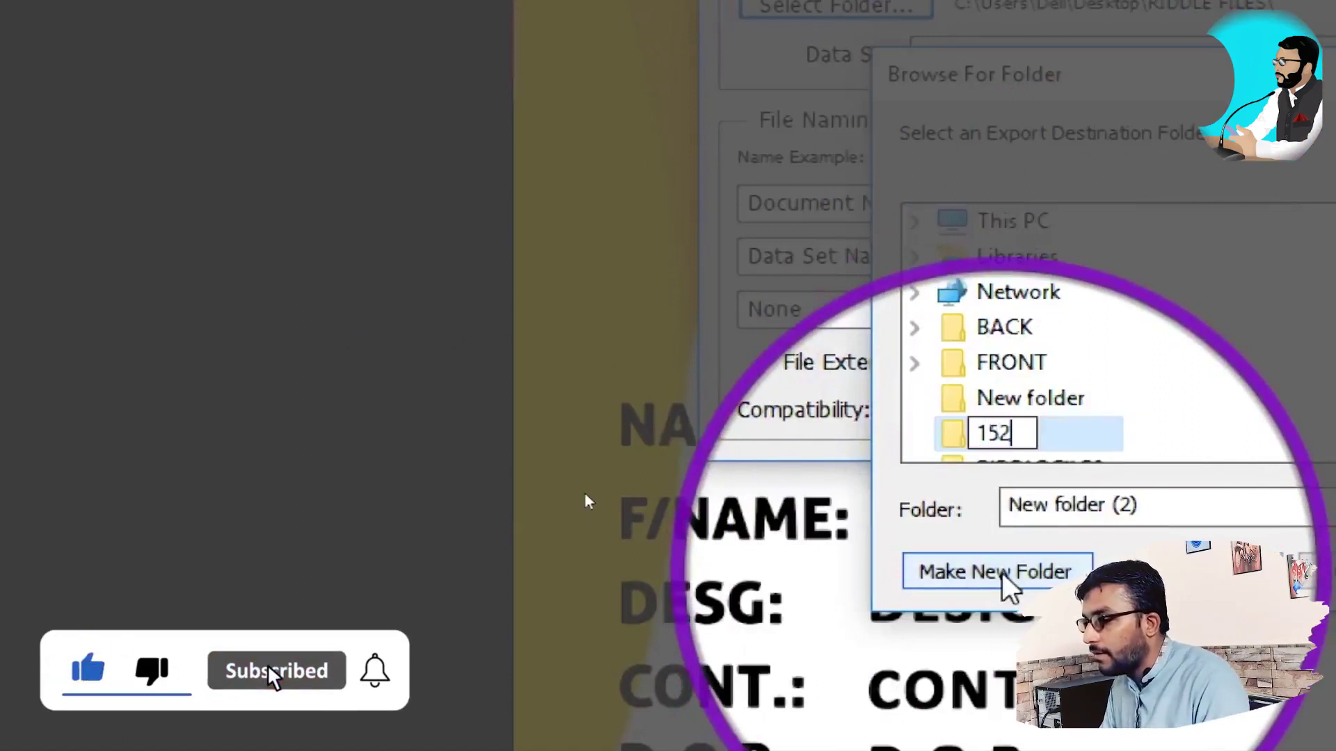
pyautogui.write(' CARDS')
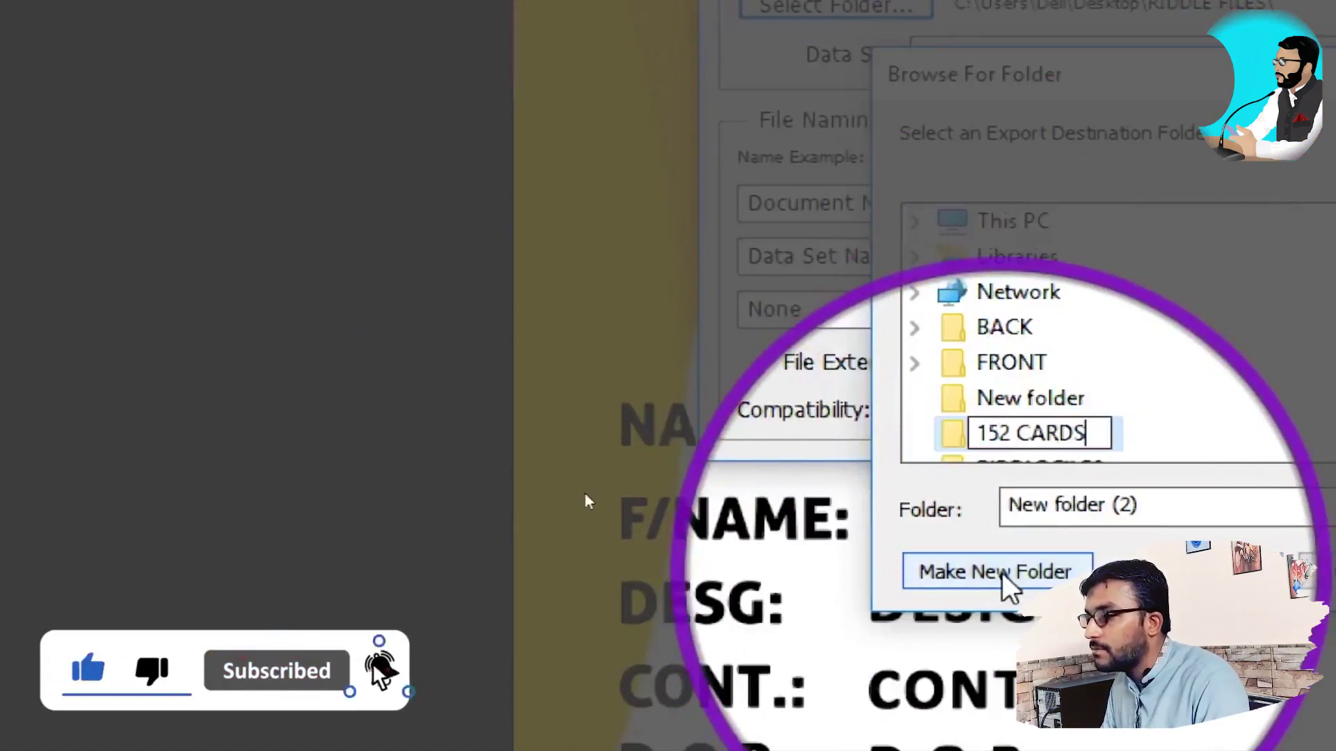
pyautogui.click(1197, 571)
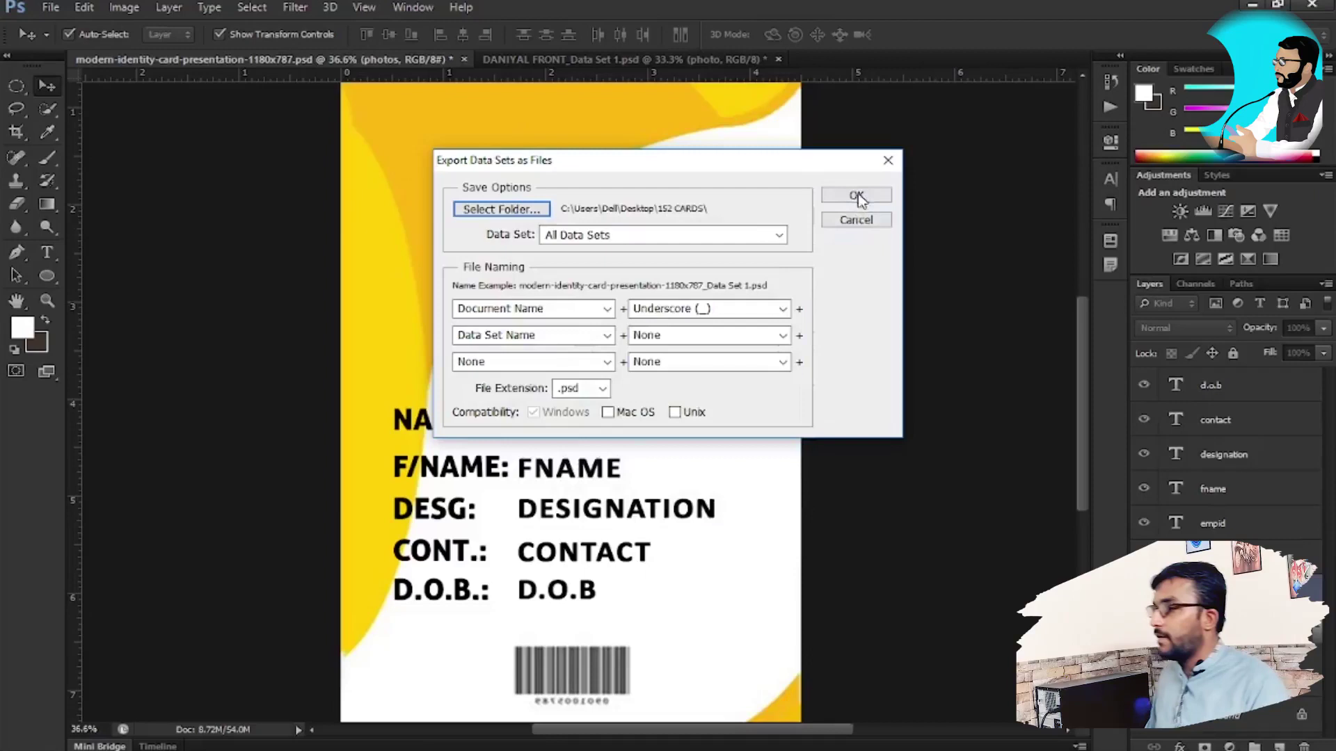
# Export all data sets as .psd files and open the 152 CARDS folder on the desktop to check the output.
pyautogui.click(1234, 386)
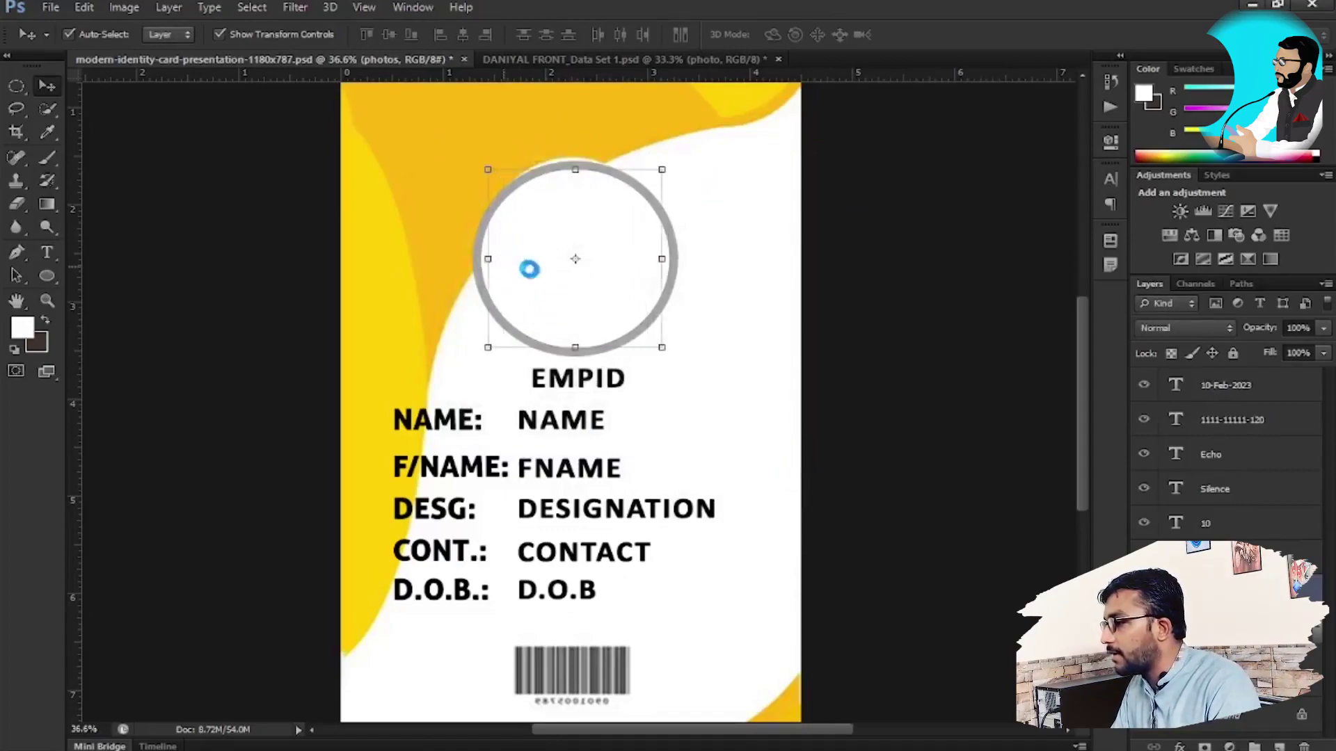
pyautogui.press('super+d')
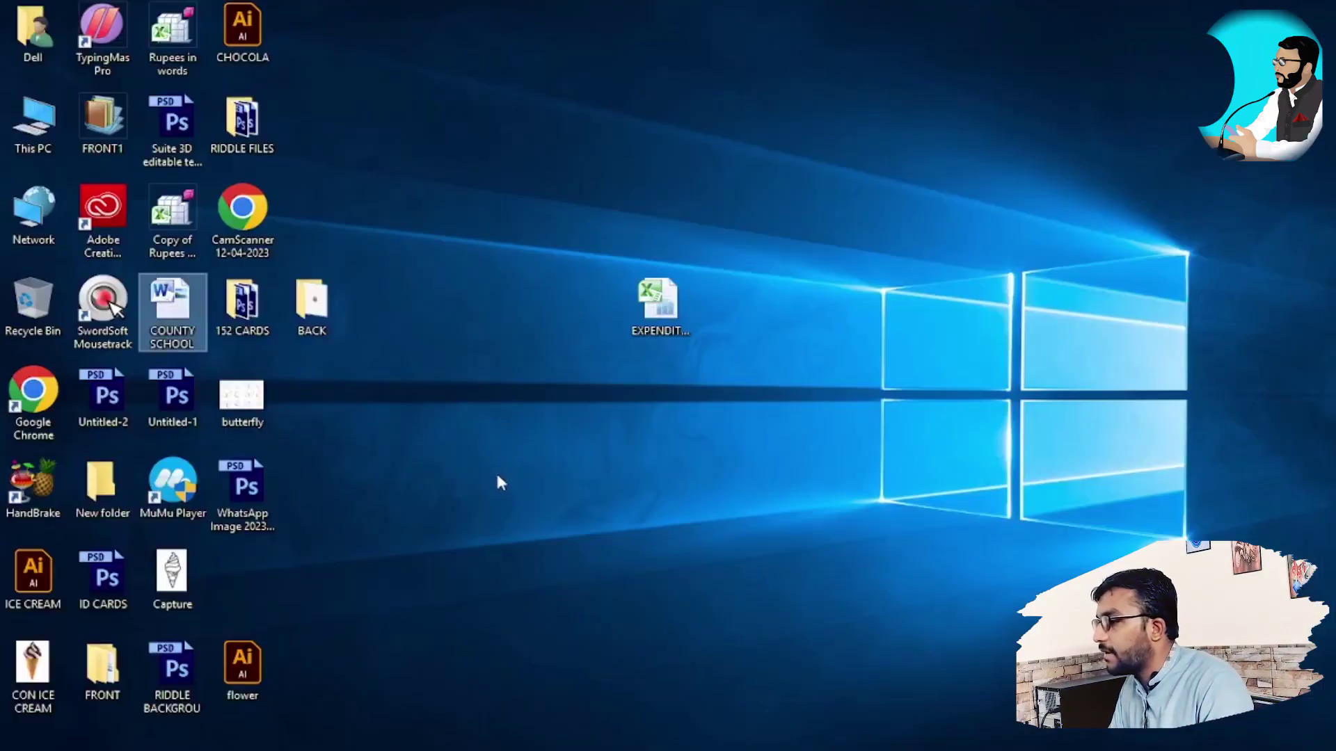
pyautogui.doubleClick(247, 331)
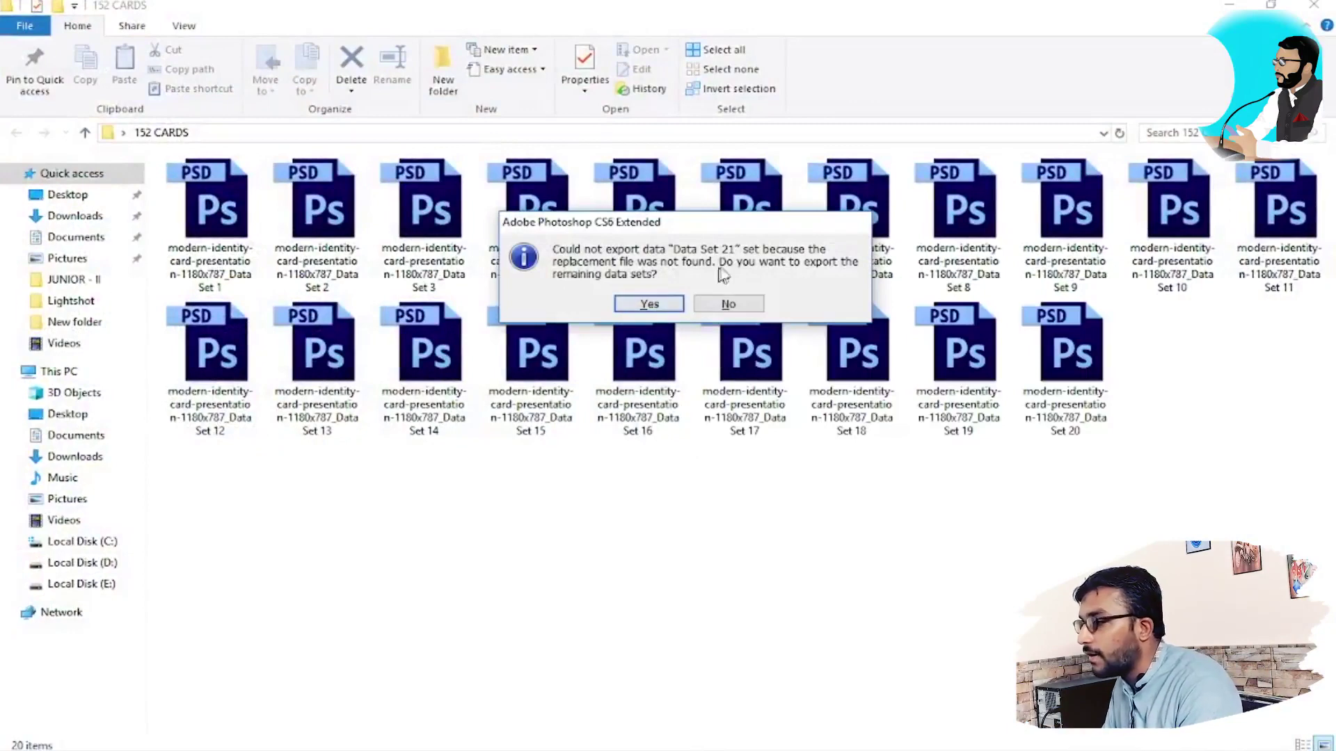
# Bring up the FRONT PSD folder, continue the export past Data Sets 21 and 22, and stop it at Data Set 23.
pyautogui.press('super+1')
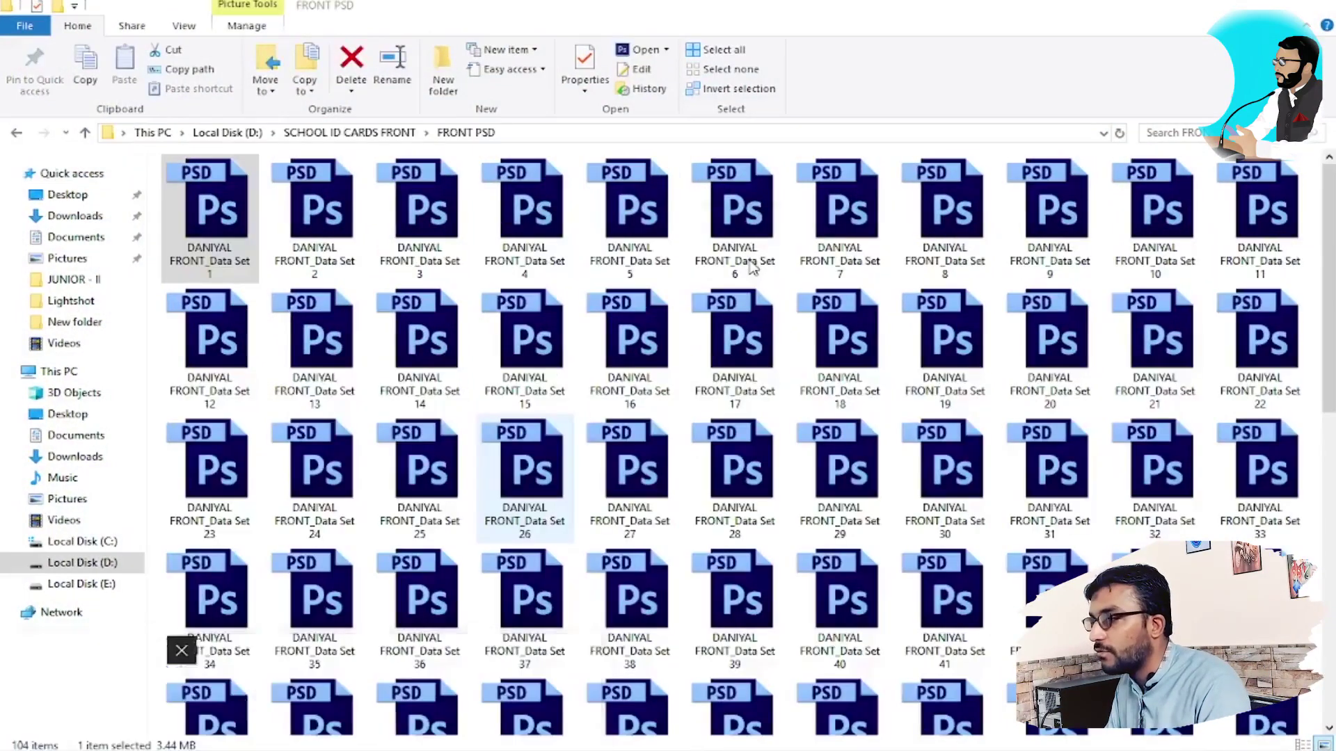
pyautogui.press('super+1')
pyautogui.hotkey('alt', 'Tab')
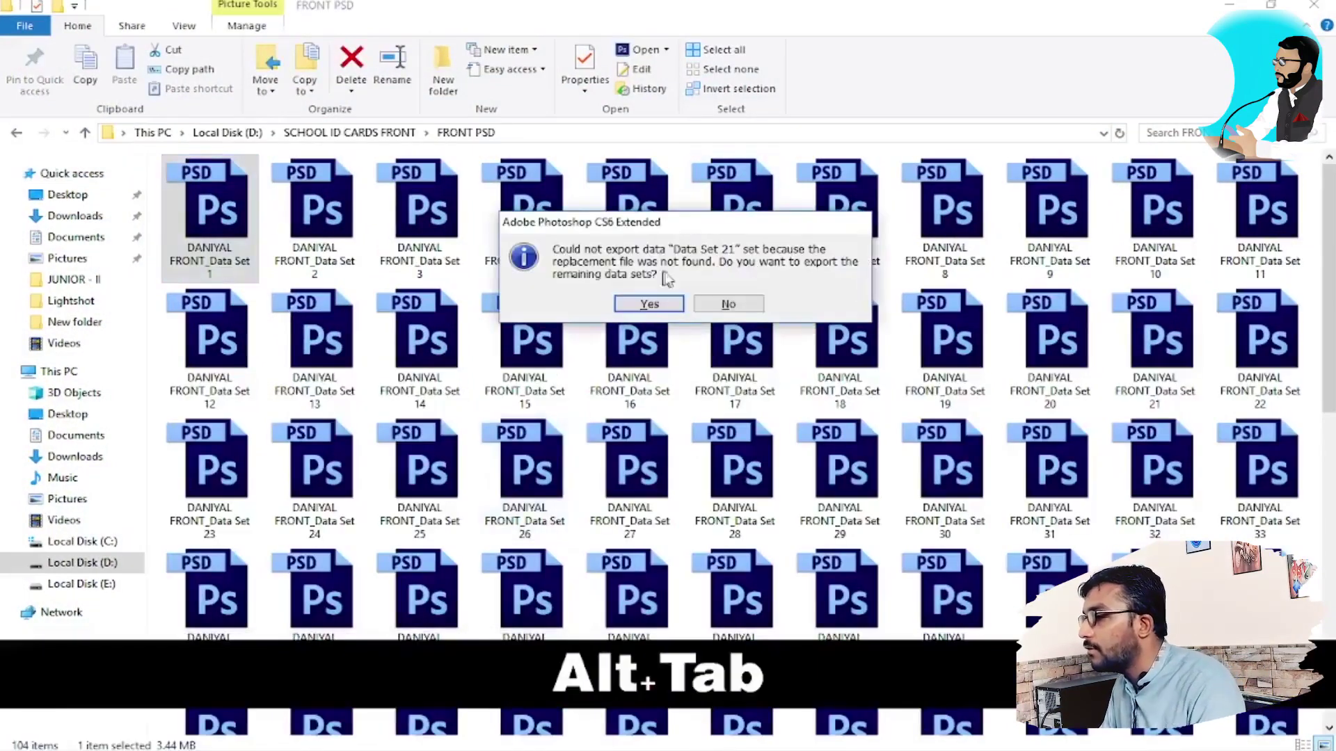
pyautogui.hotkey('ctrl', '1')
pyautogui.press('ctrl+super+equal')
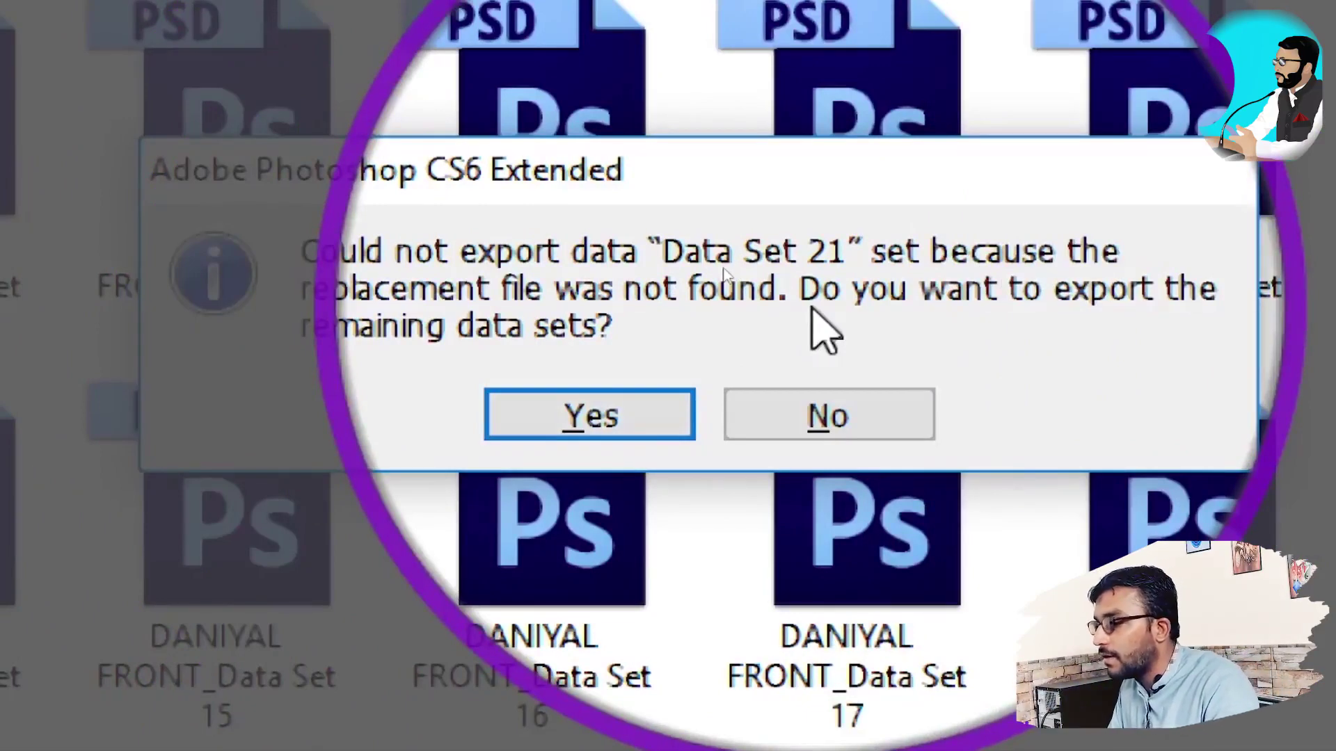
pyautogui.click(602, 402)
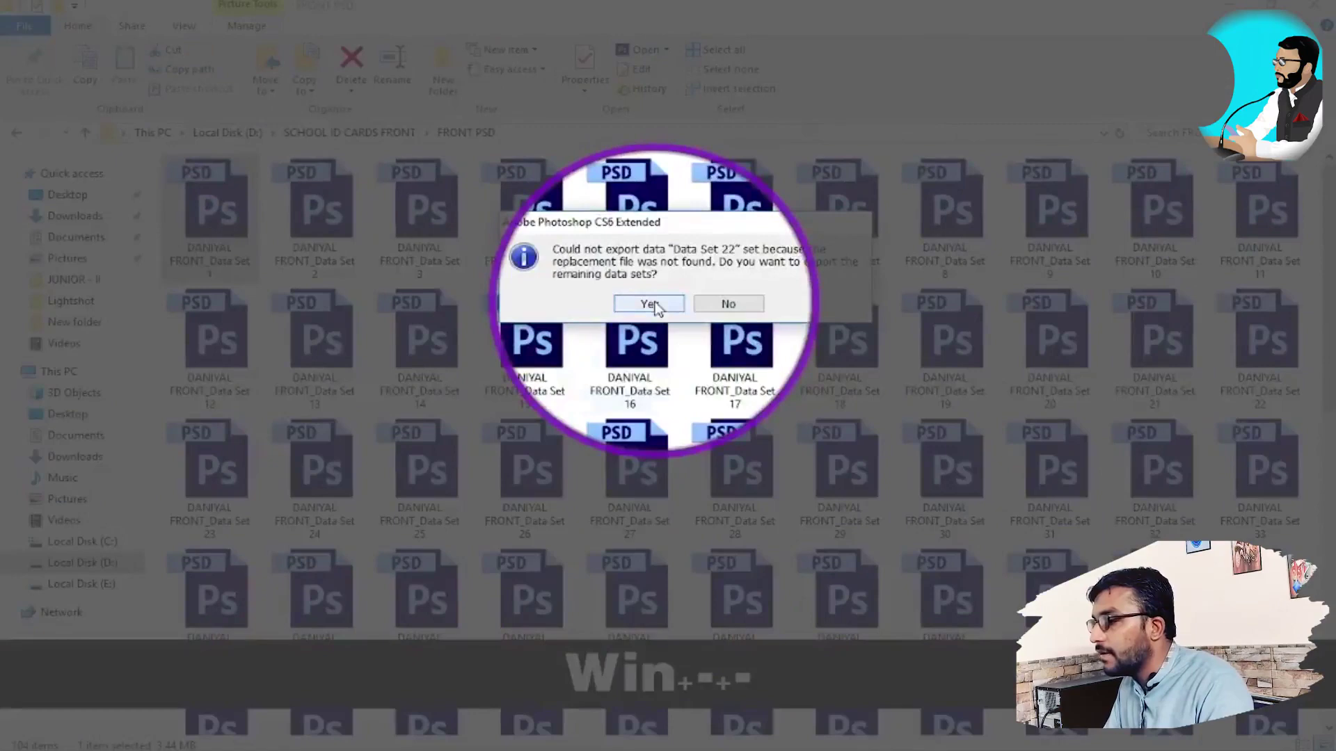
pyautogui.click(602, 407)
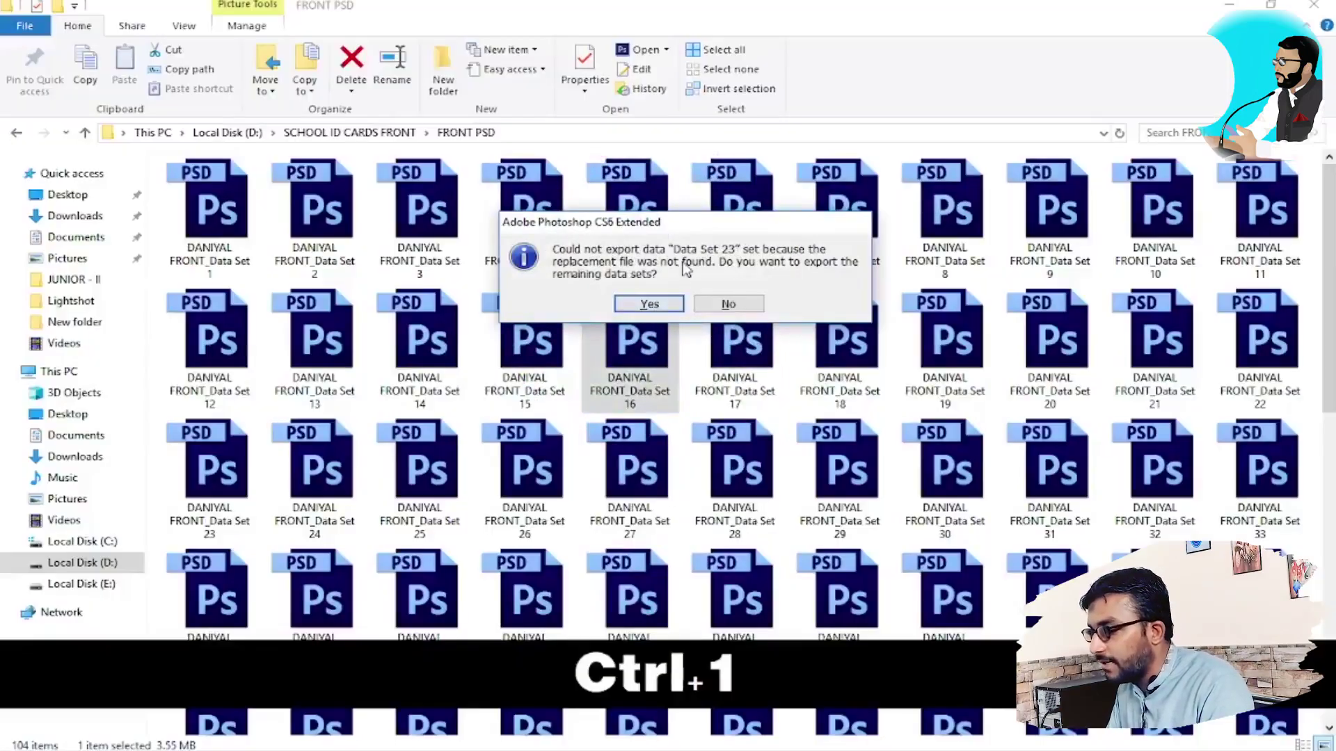
pyautogui.click(730, 308)
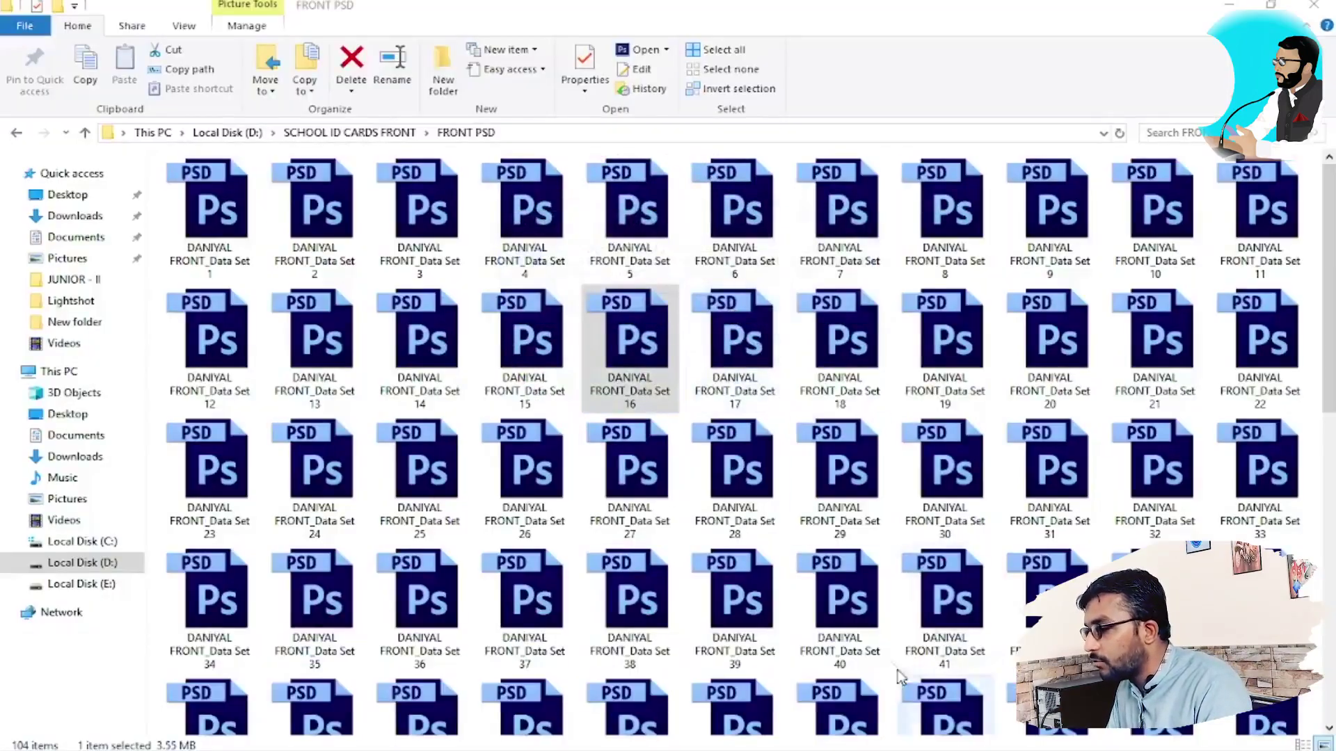
# Look through the card files in the FRONT PSD folder, select Data Sets 1 through 22, and switch to Photoshop.
pyautogui.click(614, 609)
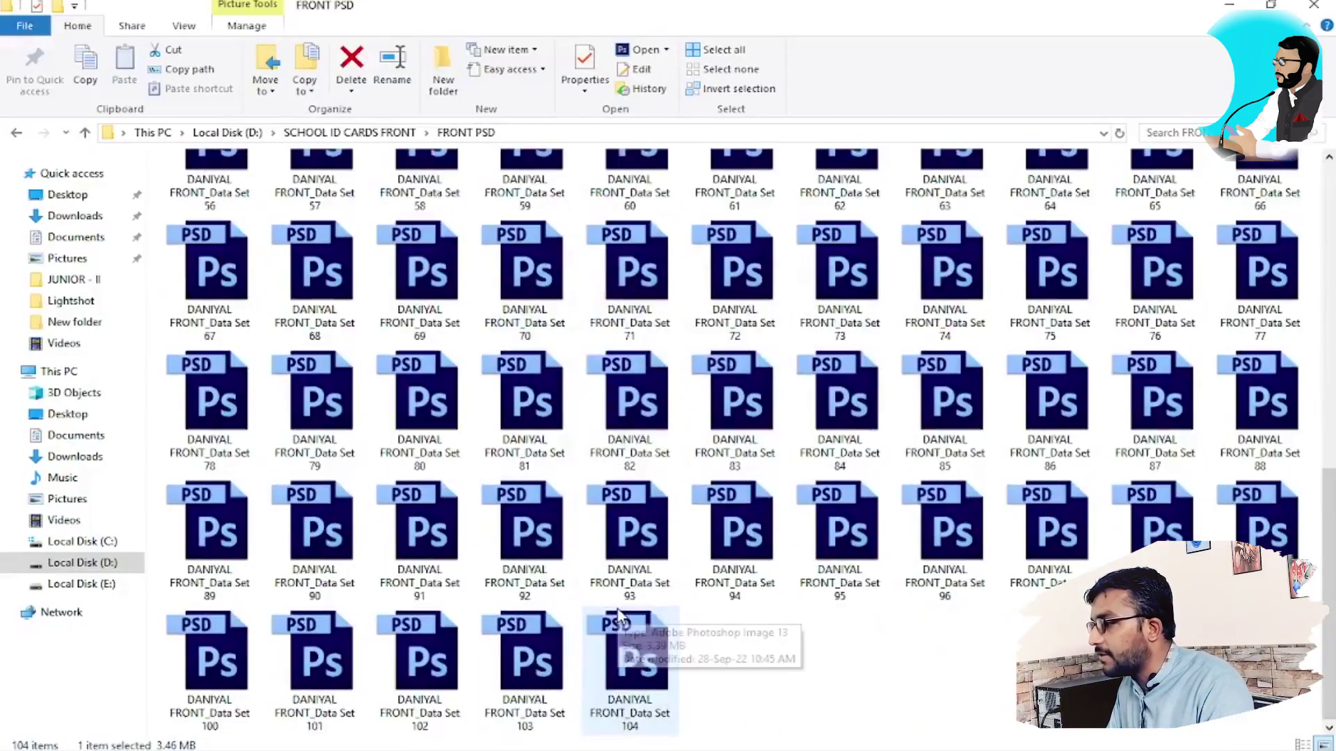
pyautogui.click(333, 243)
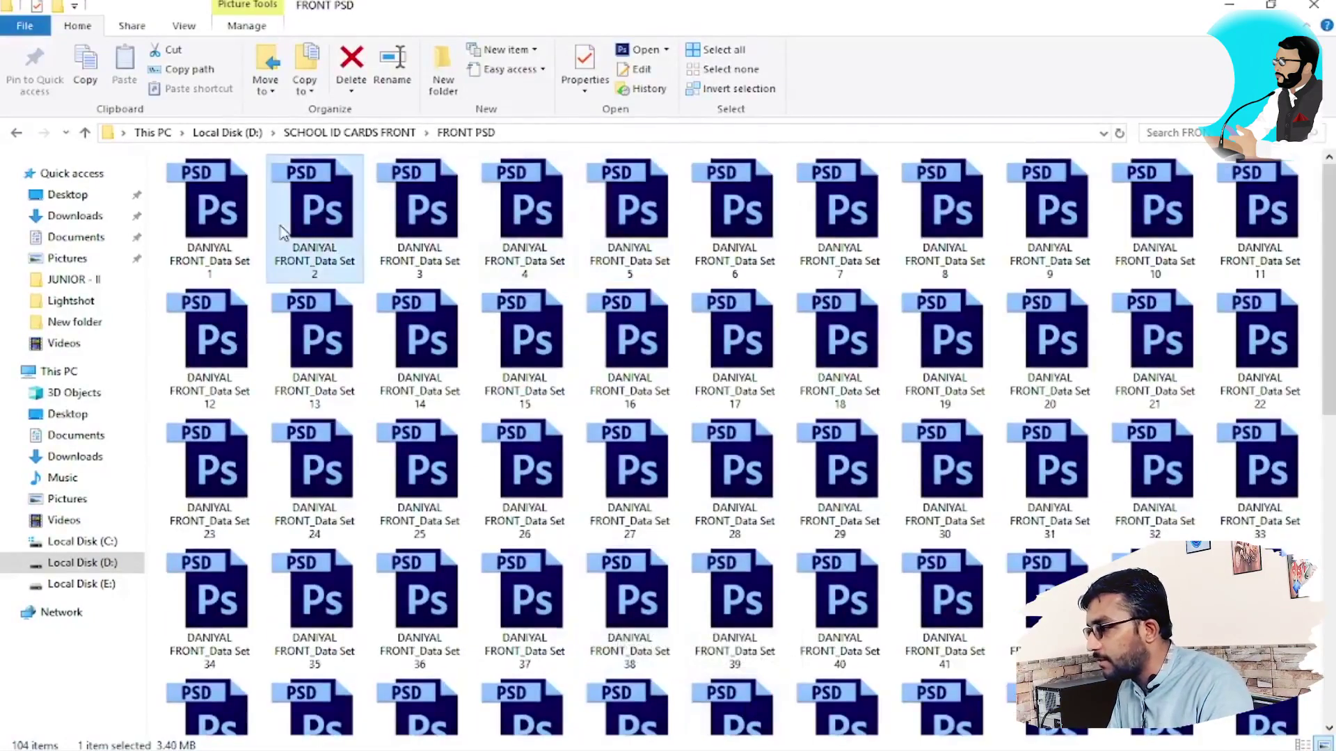
pyautogui.click(230, 222)
pyautogui.keyDown('shift'); pyautogui.click(1252, 348); pyautogui.keyUp('shift')
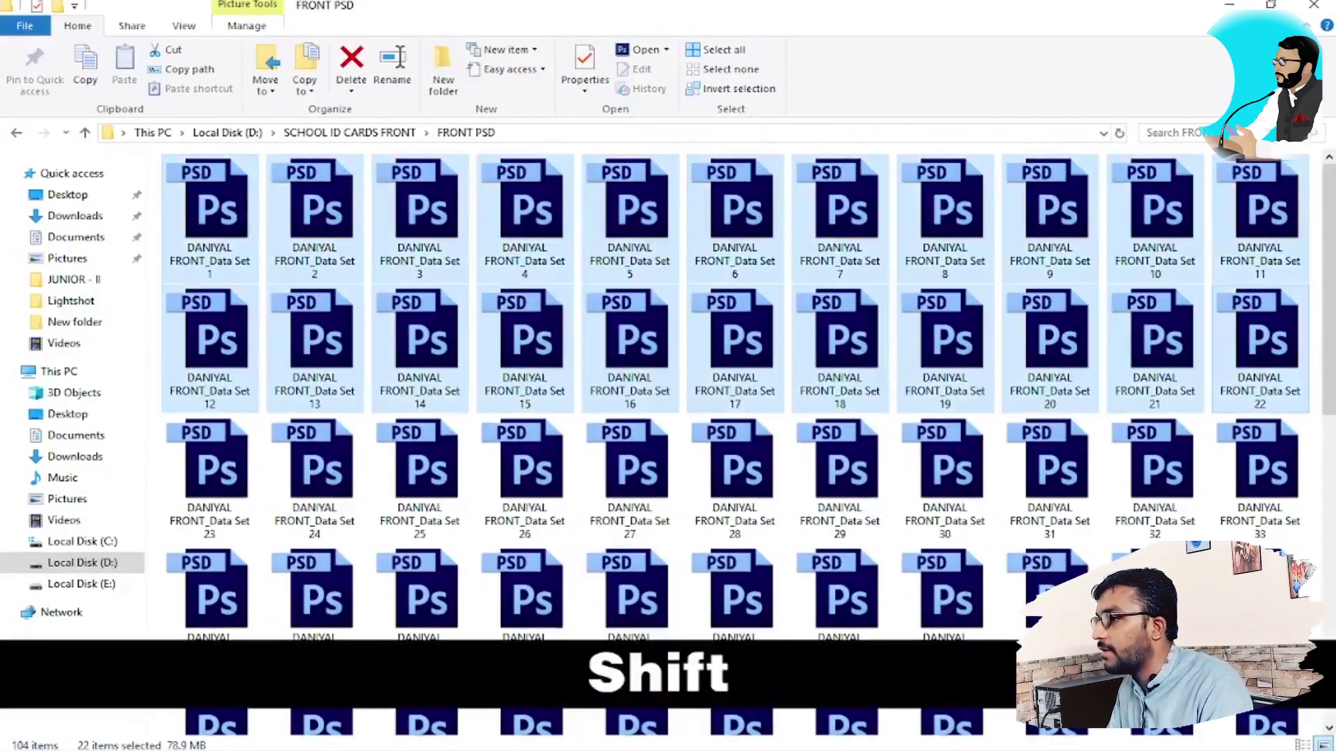
pyautogui.hotkey('alt', 'Tab')
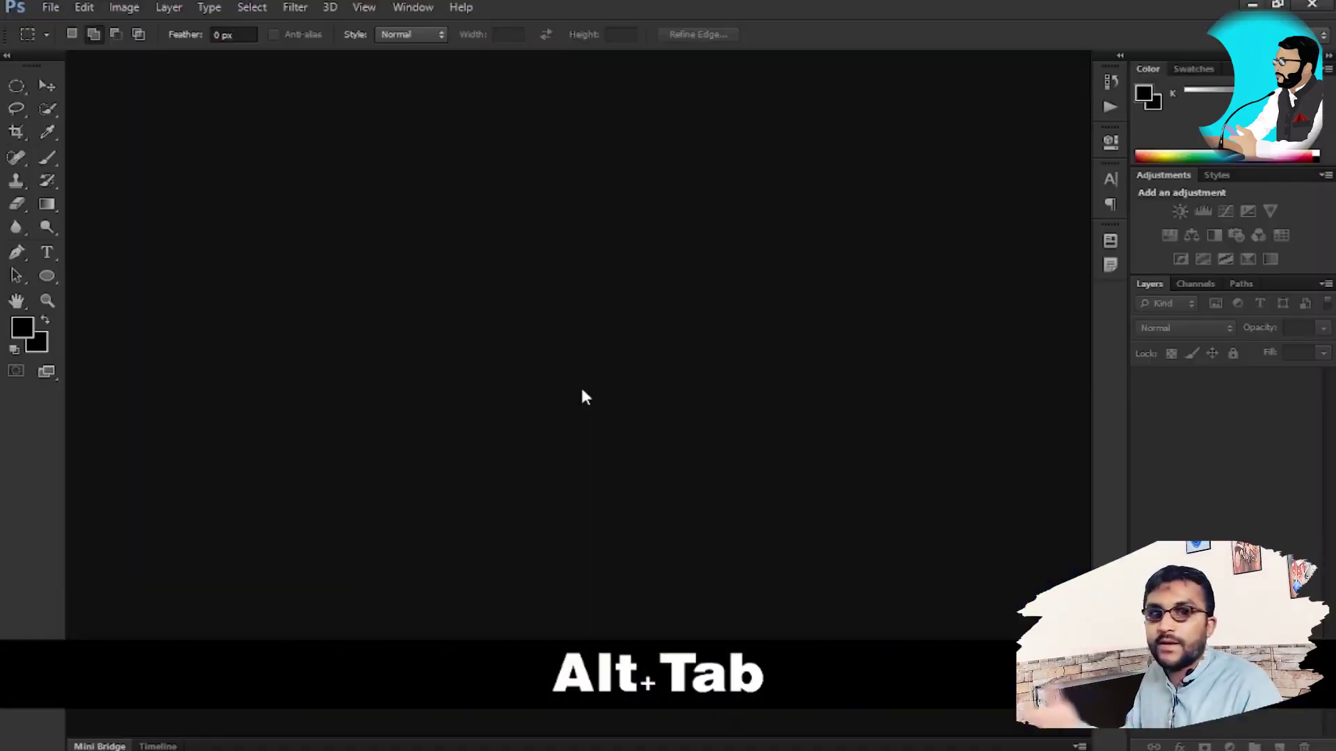